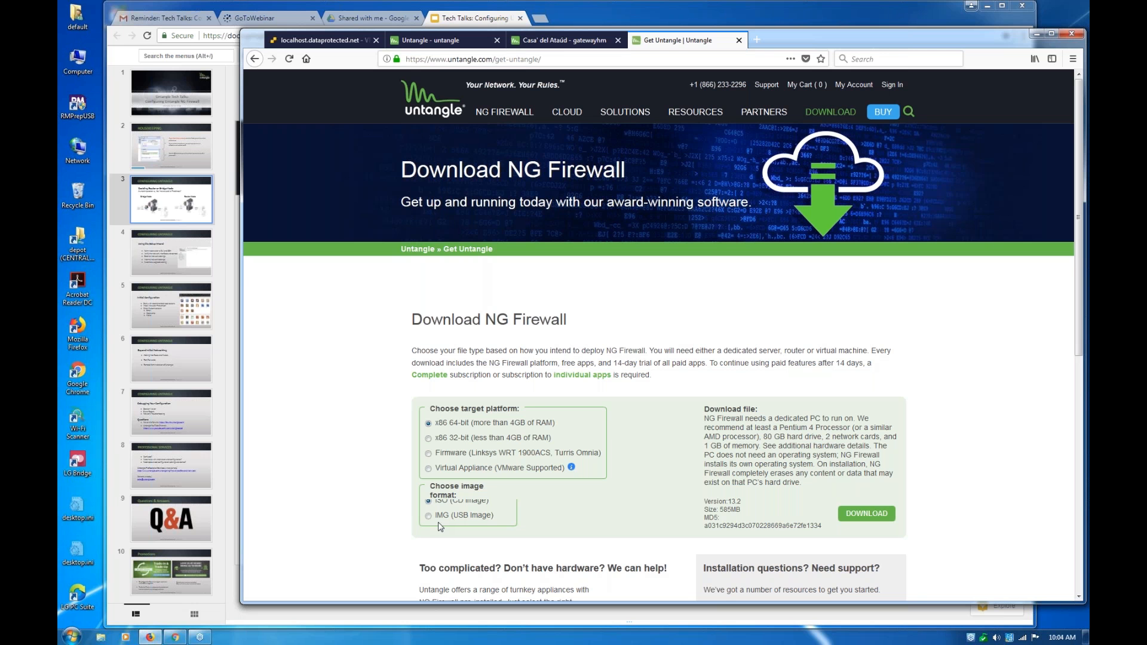
Select the x86 32-bit platform on the Untangle download page, and boot the graphical install in the ESXi console of Untangle-13.2.0-release2
left_click(429, 439)
left_click(354, 42)
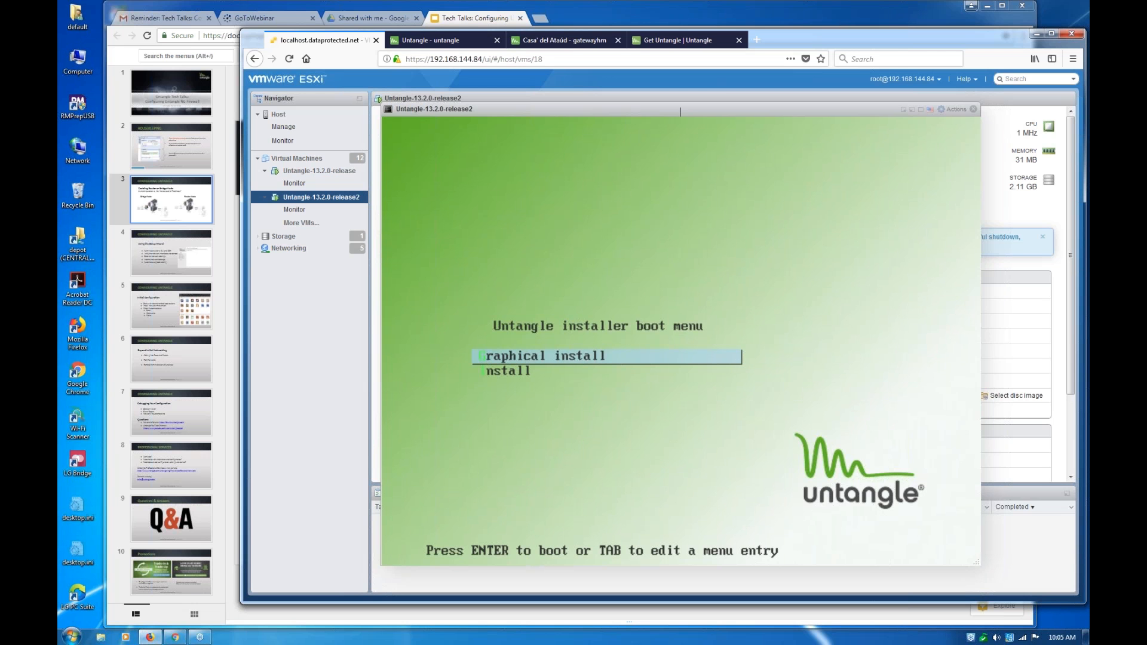
key("Return")
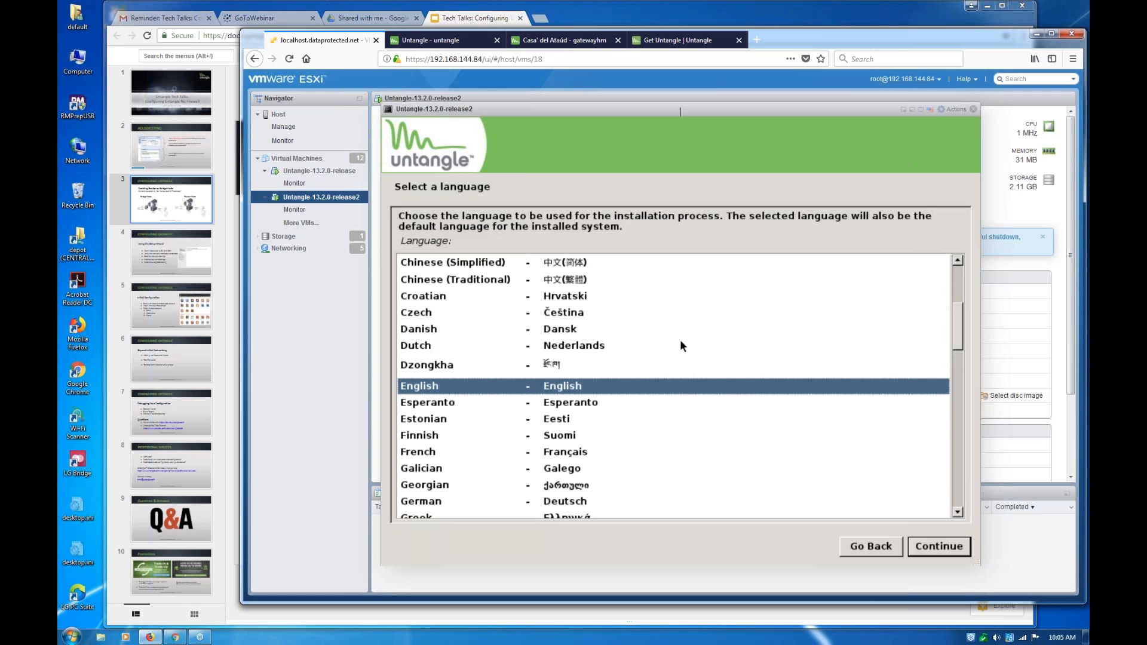
Accept English as the installation language, United States as the location and American English as the keymap
key("Return")
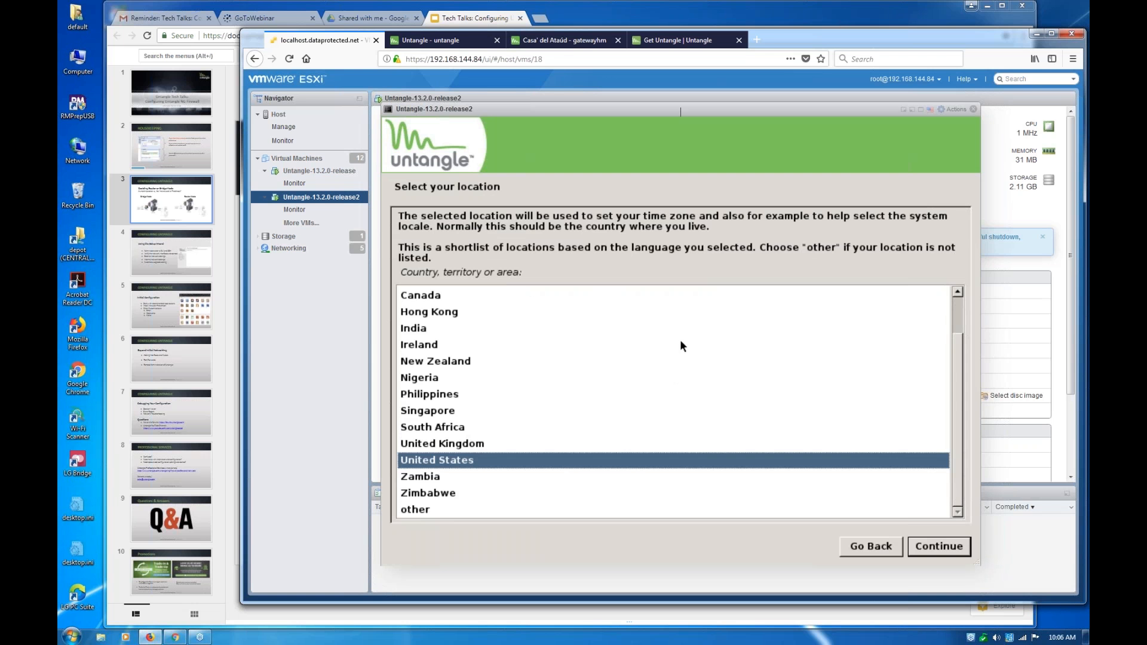
key("Return")
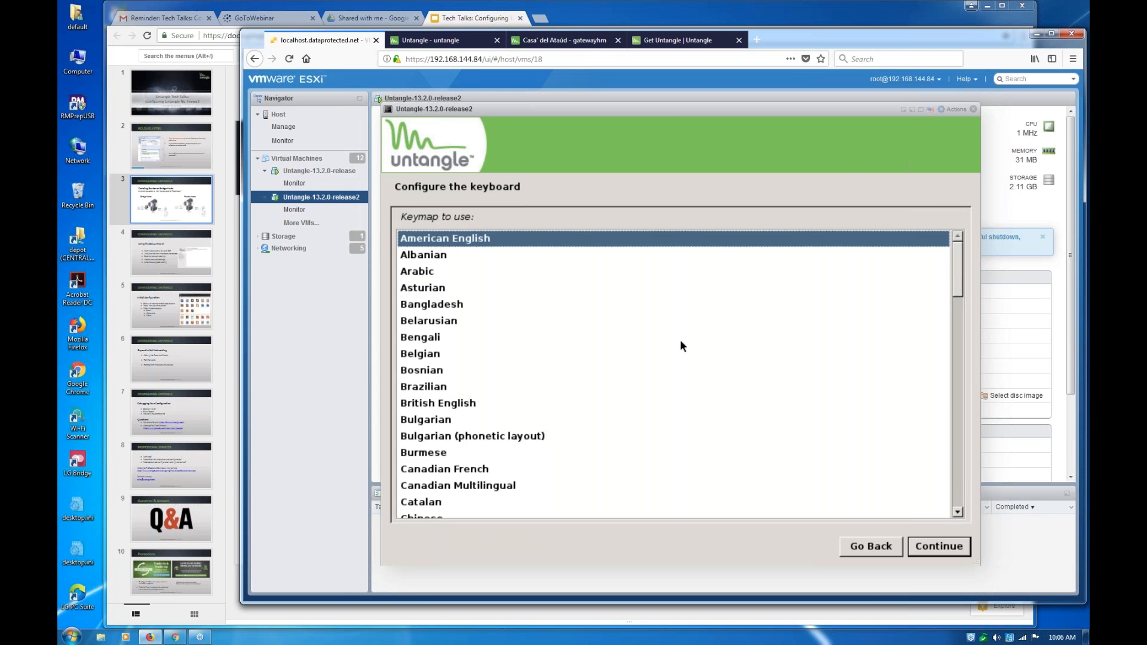
key("Return")
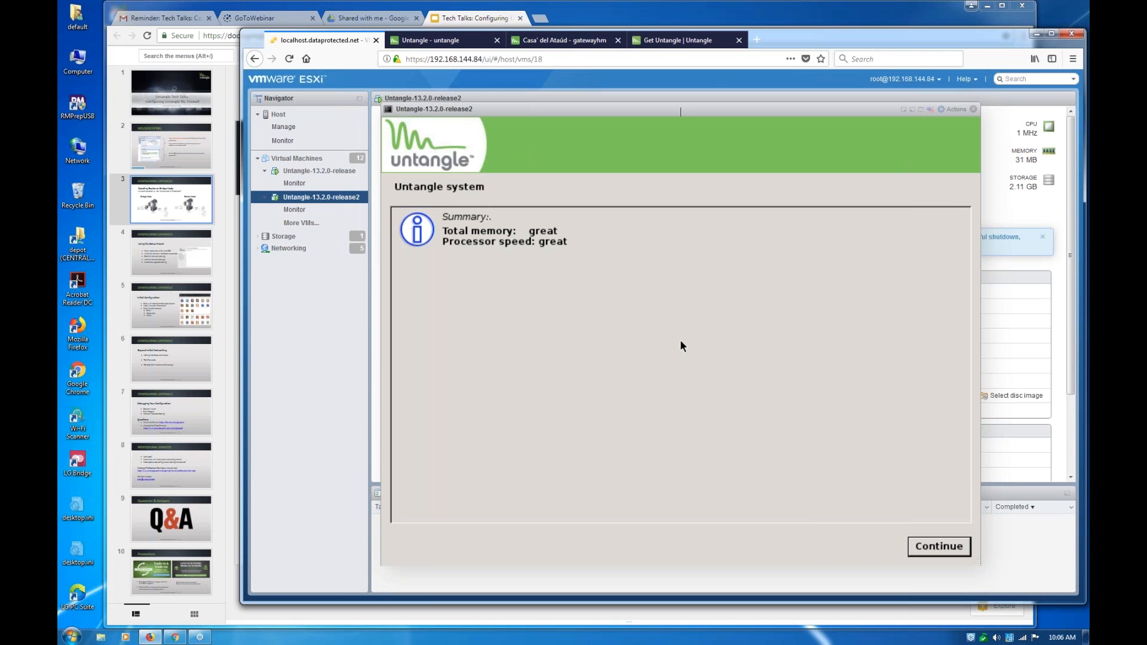
Continue past the system summary, agree to format the disk, and write the partition changes to it
key("Return")
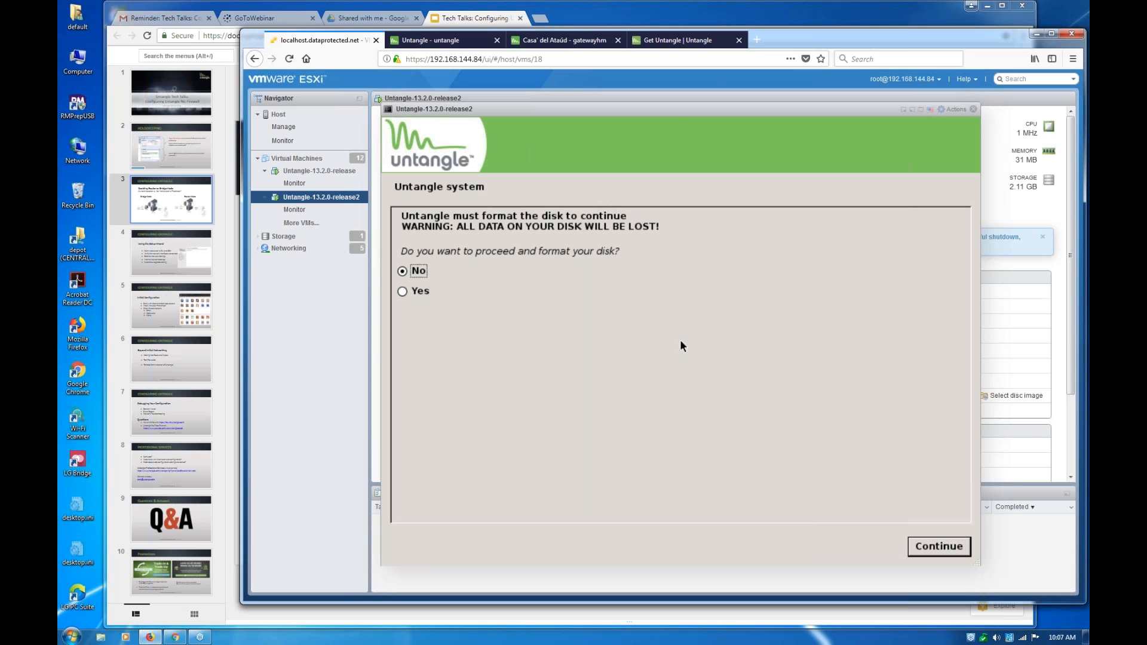
key("Down")
key("Return")
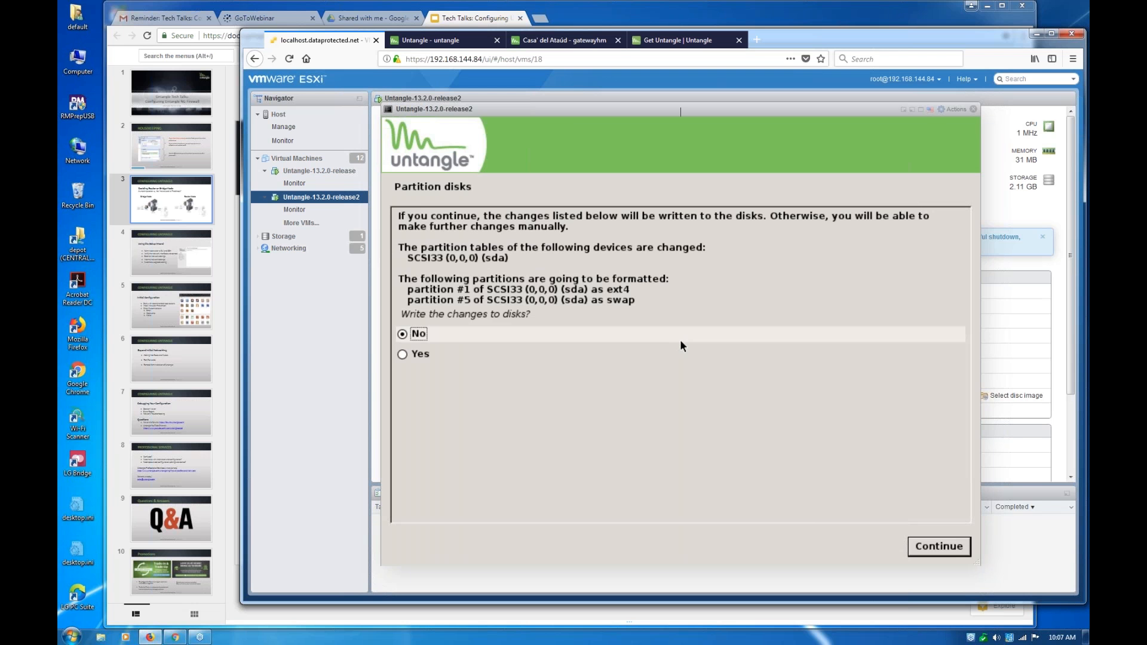
key("Down")
key("Return")
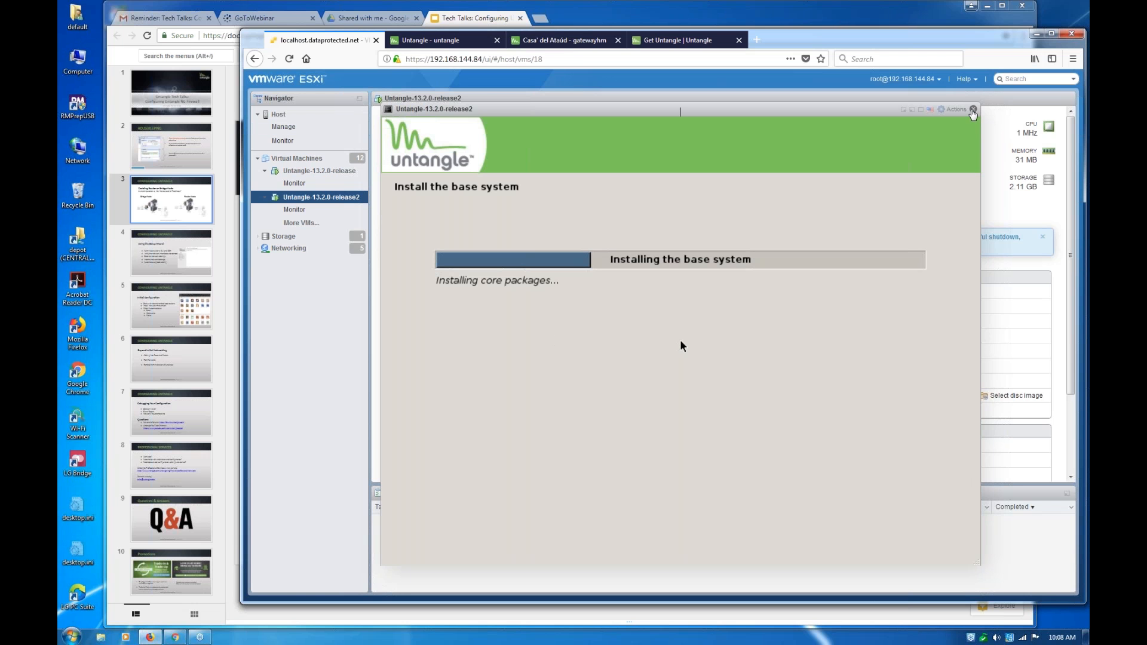
Switch to an enlarged console of the Untangle-13.2.0-release virtual machine and finish its installation by continuing into the new system
left_click(973, 114)
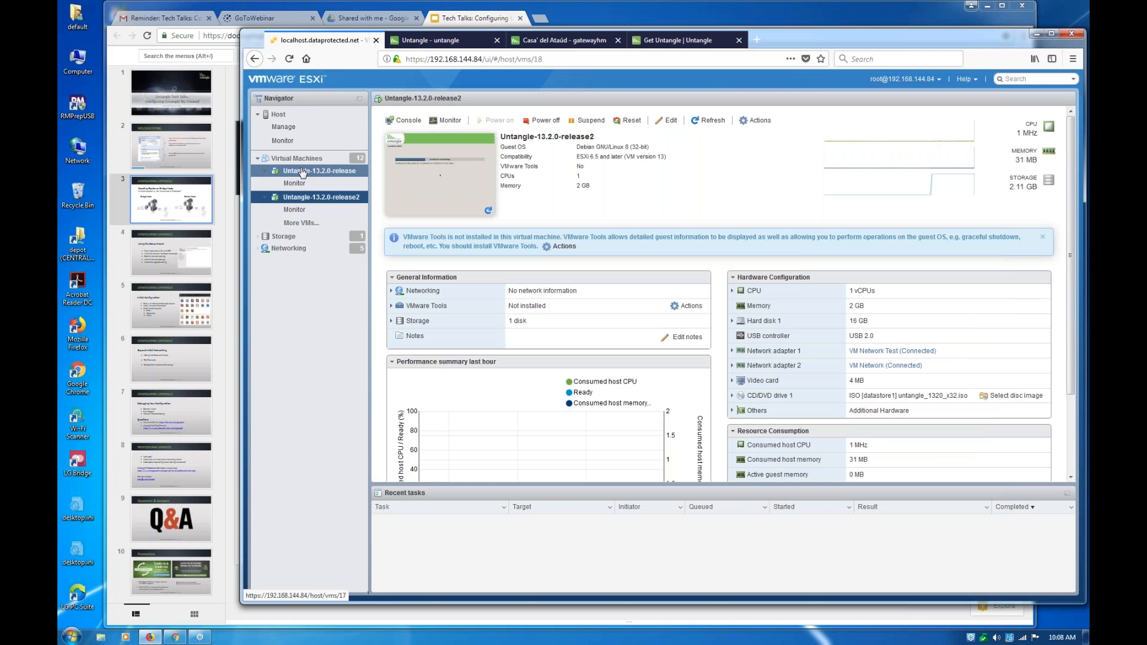
left_click(303, 173)
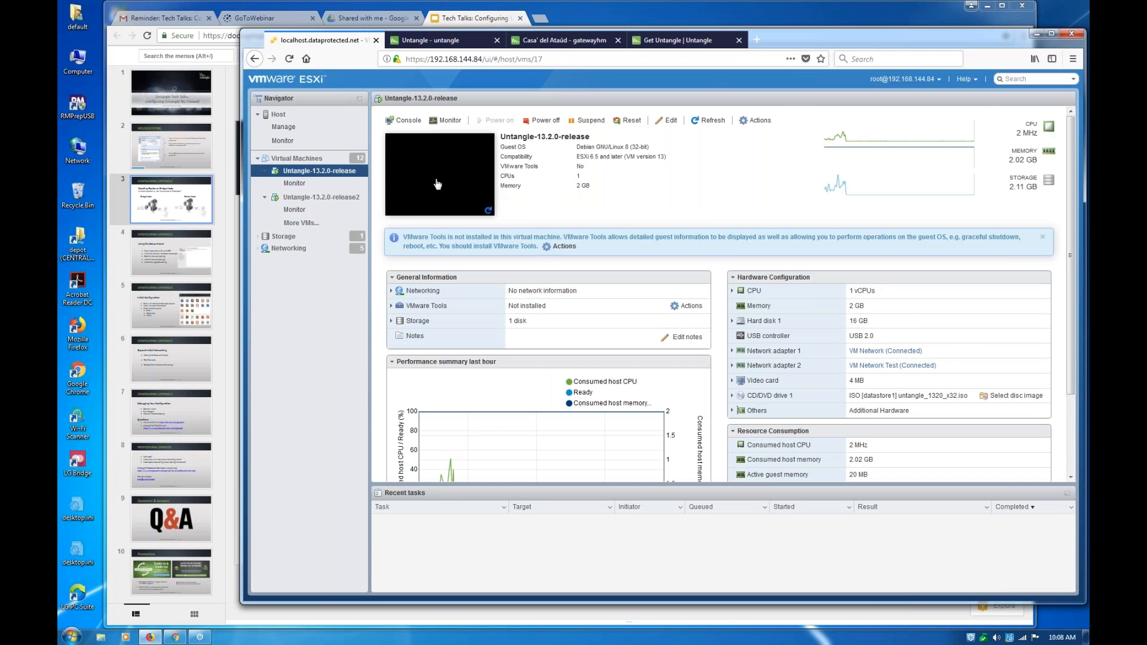
left_click(438, 184)
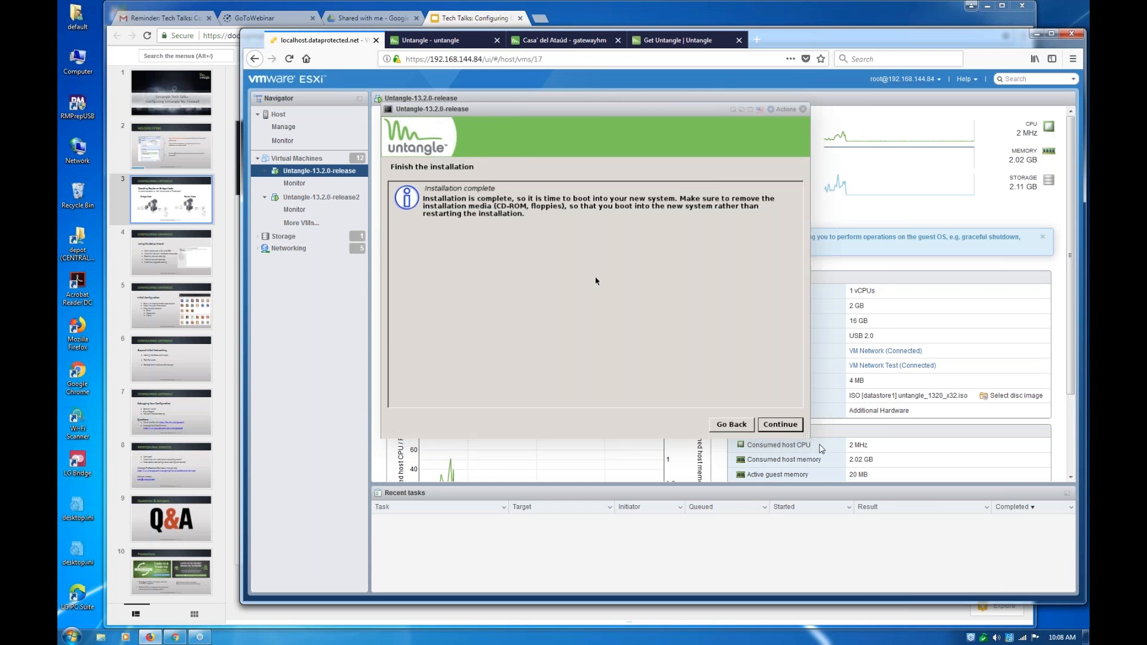
left_click_drag(808, 437, 957, 526)
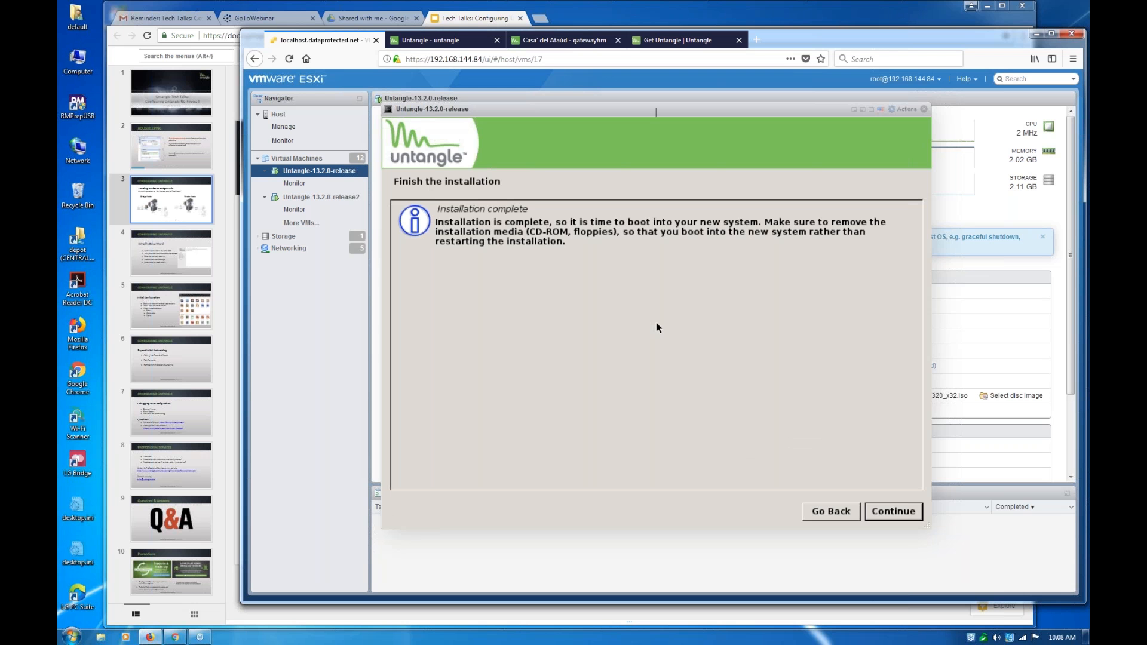
key("Return")
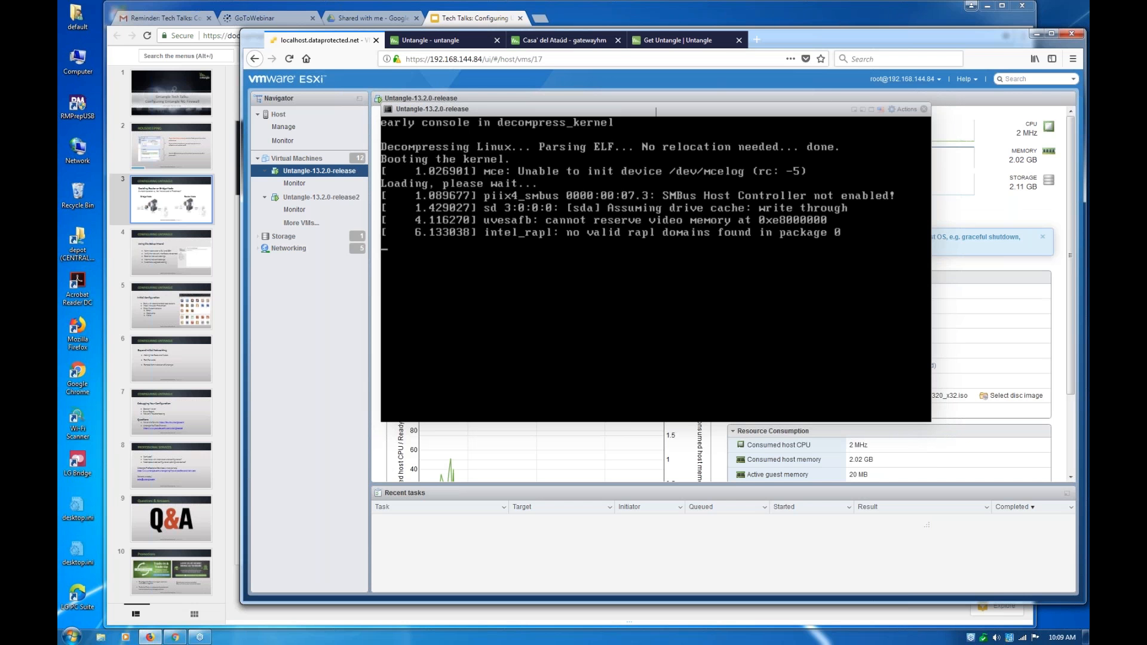
Close the Untangle console, open the Windows7-64 virtual machine's console from the virtual machine list, and shut Windows down
scroll(941, 436, "down", 1)
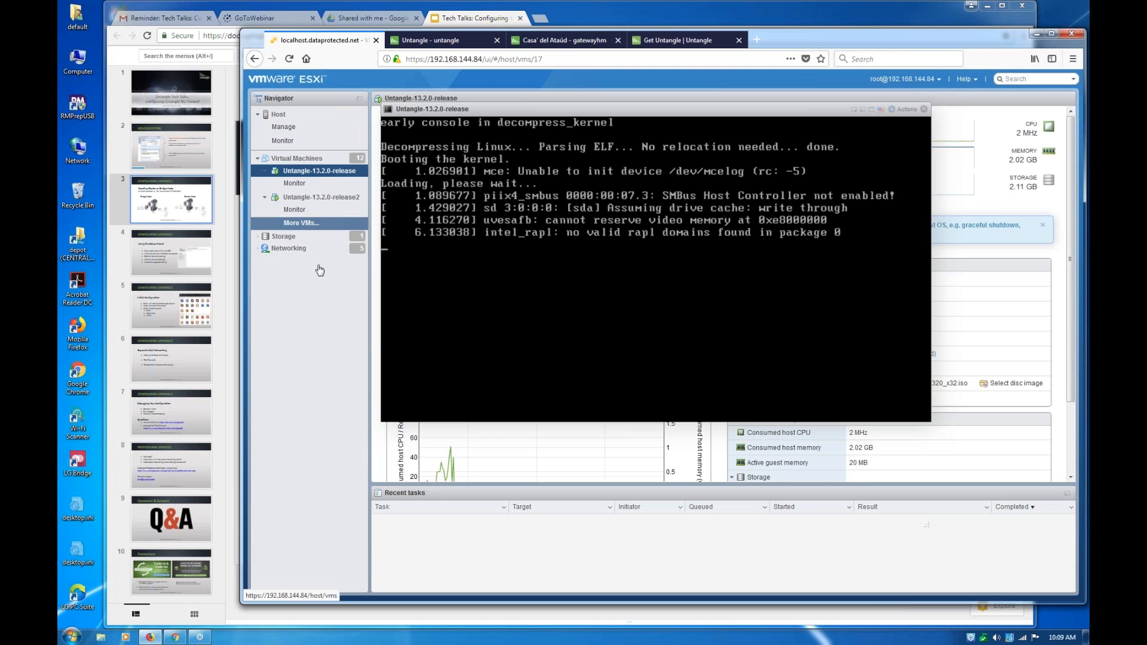
left_click(305, 161)
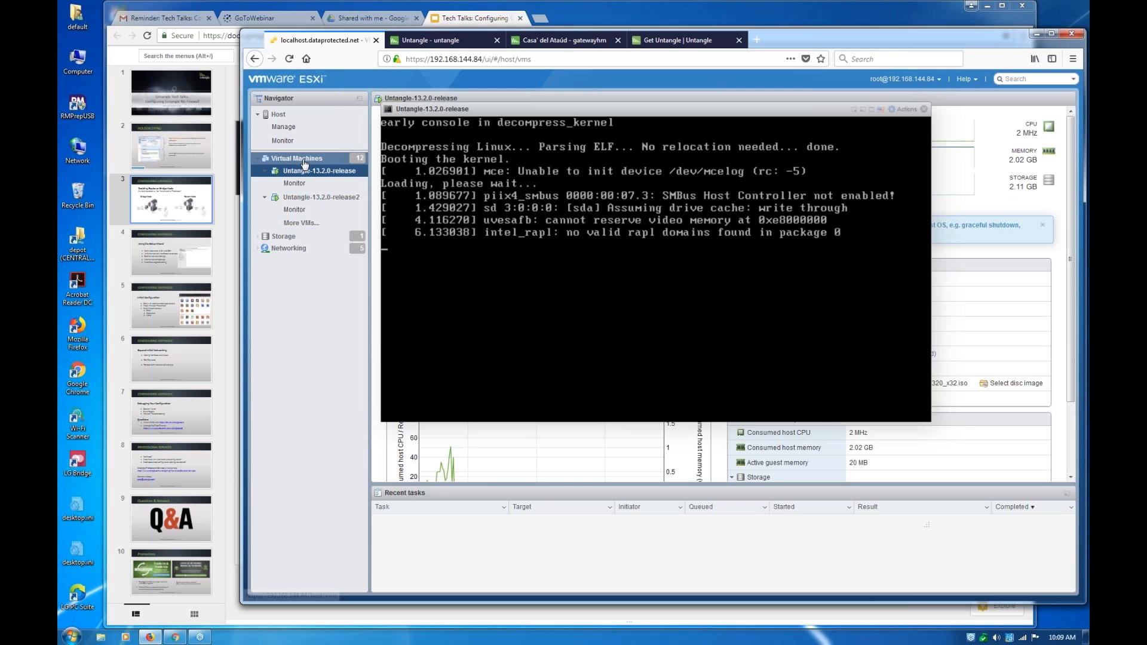
left_click(924, 109)
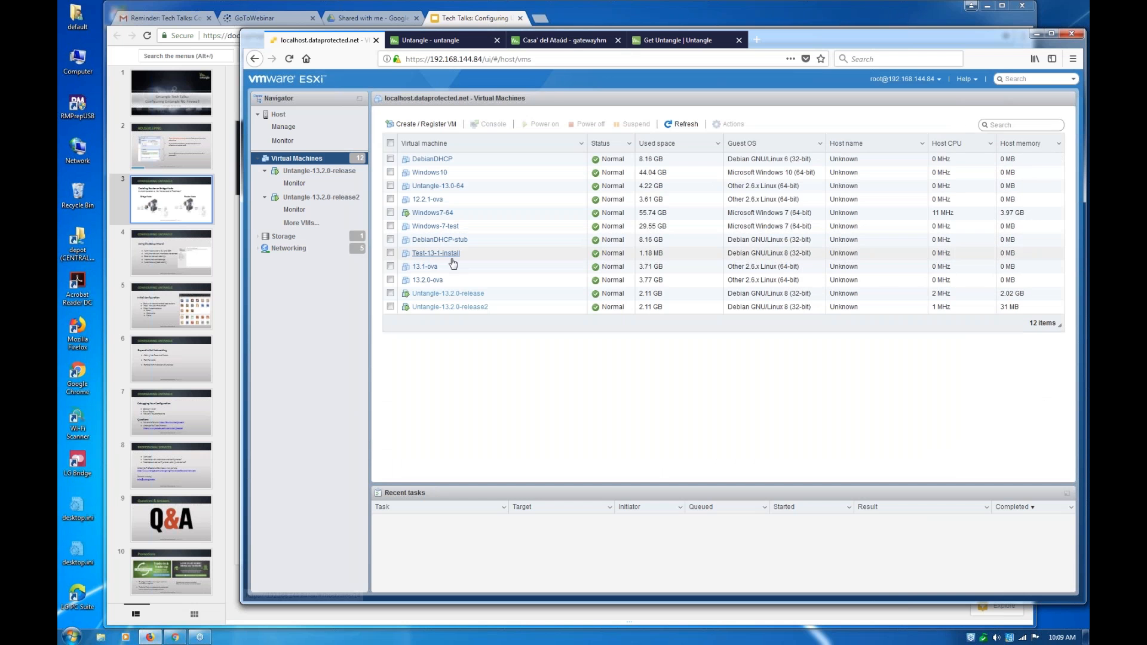
left_click(434, 213)
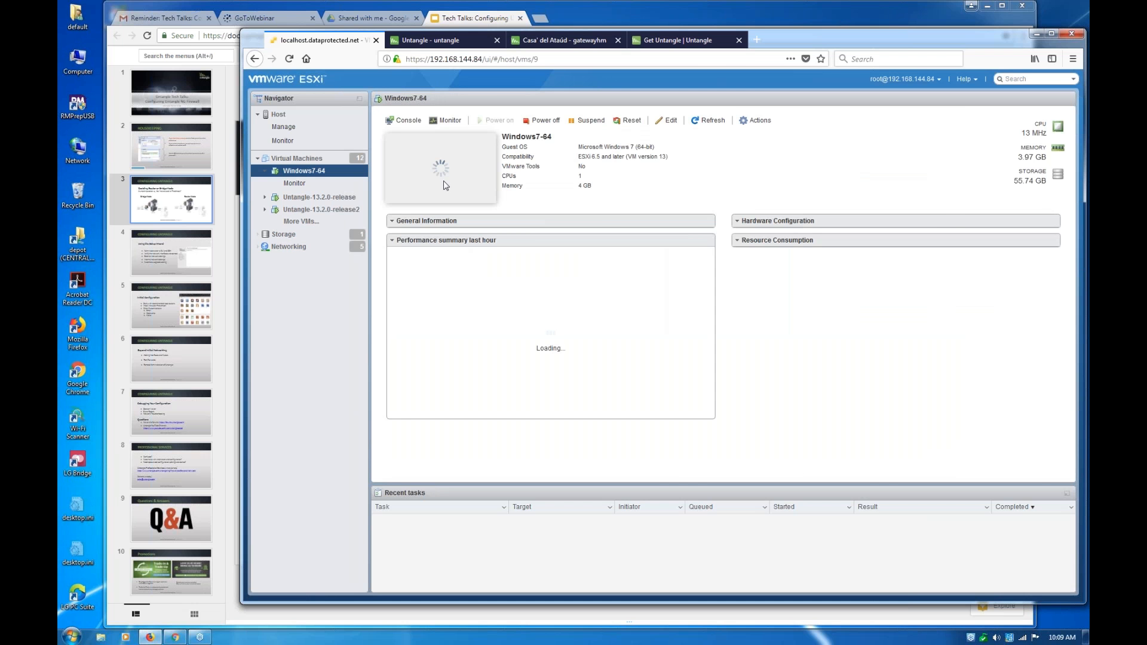
left_click(444, 184)
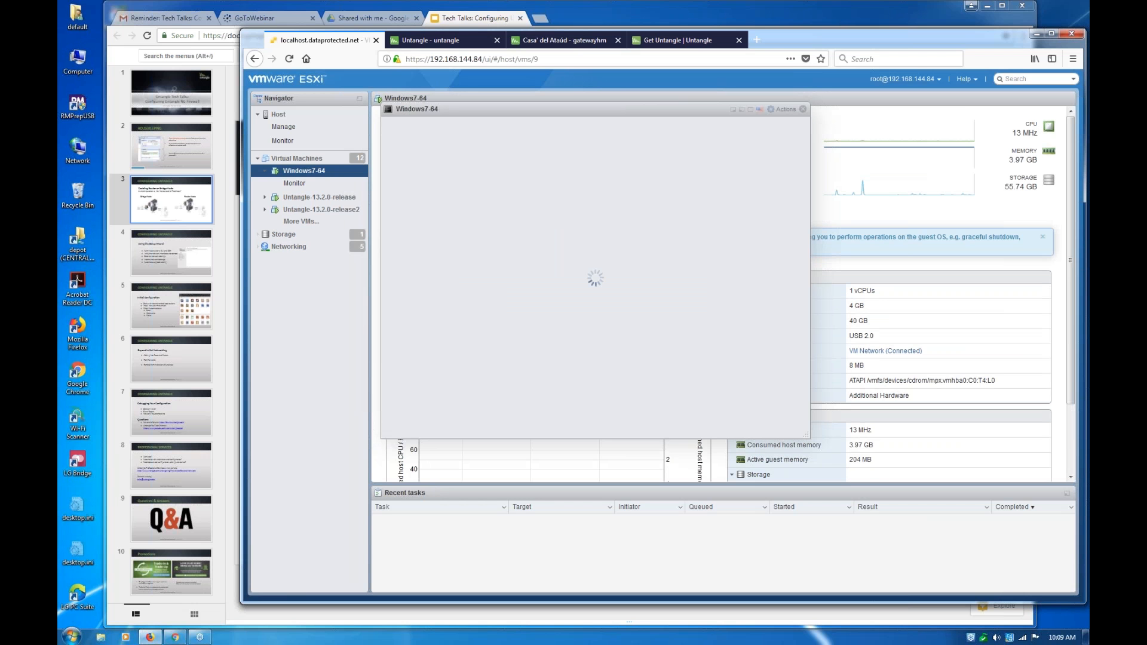
left_click(396, 432)
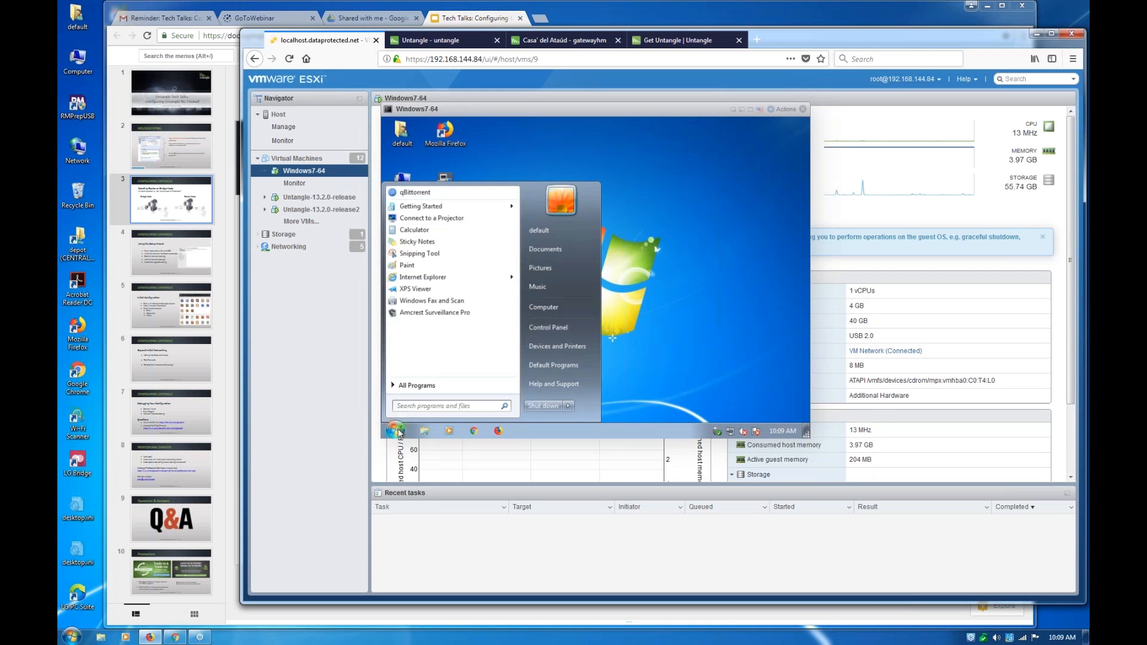
left_click(545, 406)
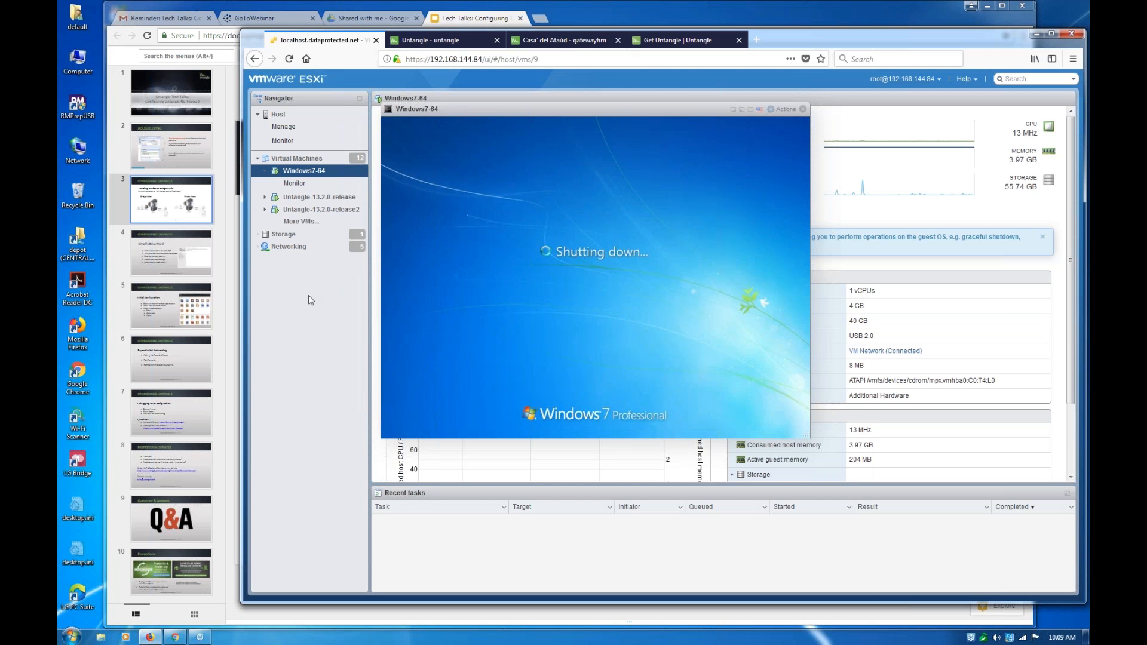
Leave the Windows7-64 console and reopen the console of the Untangle-13.2.0-release virtual machine
left_click(302, 165)
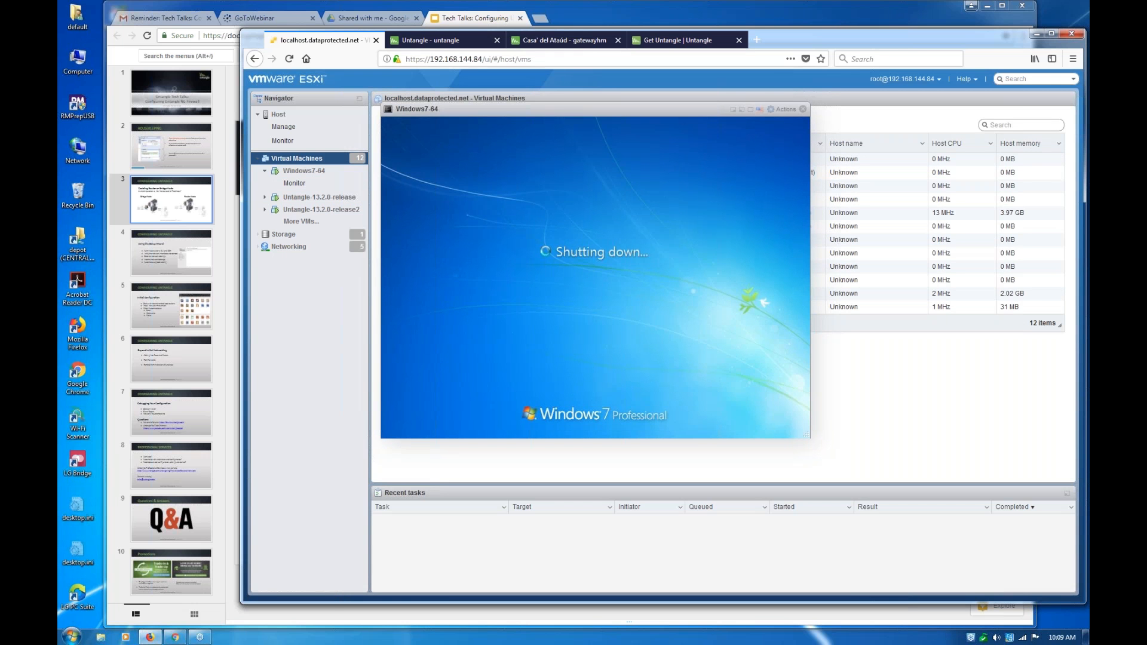
left_click(316, 211)
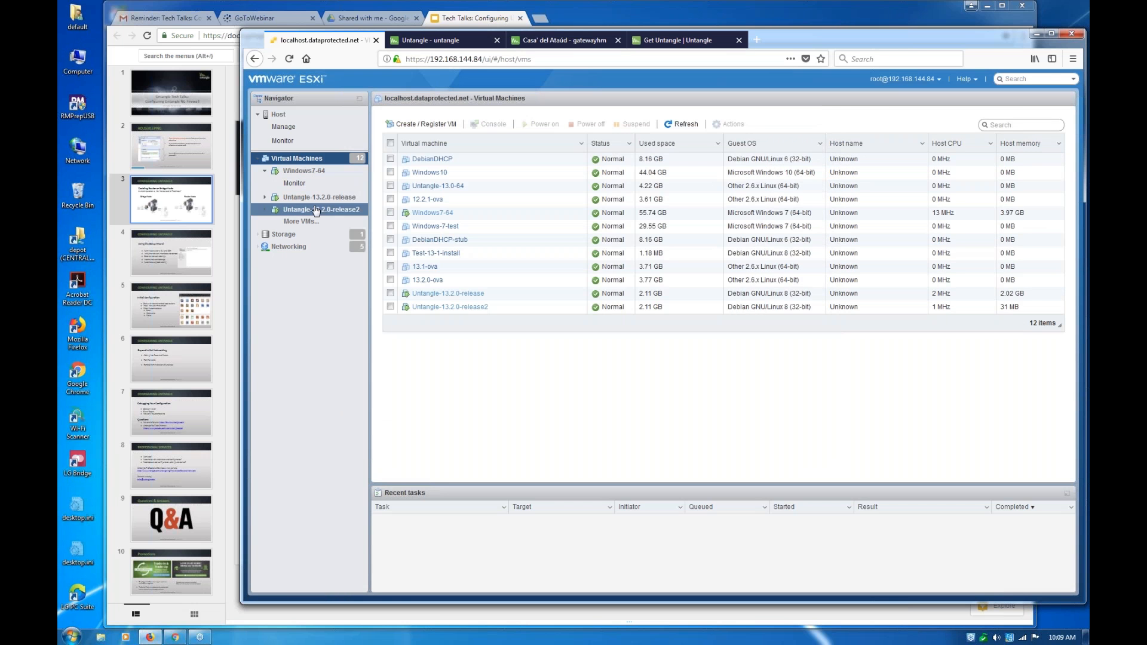
left_click(320, 198)
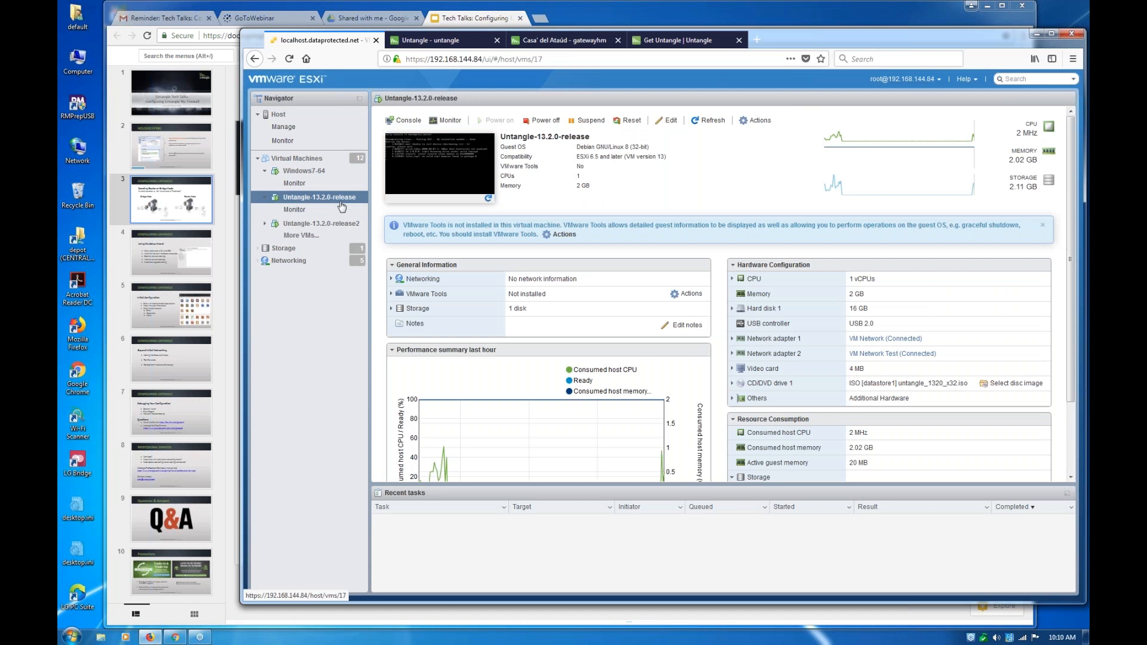
left_click(458, 174)
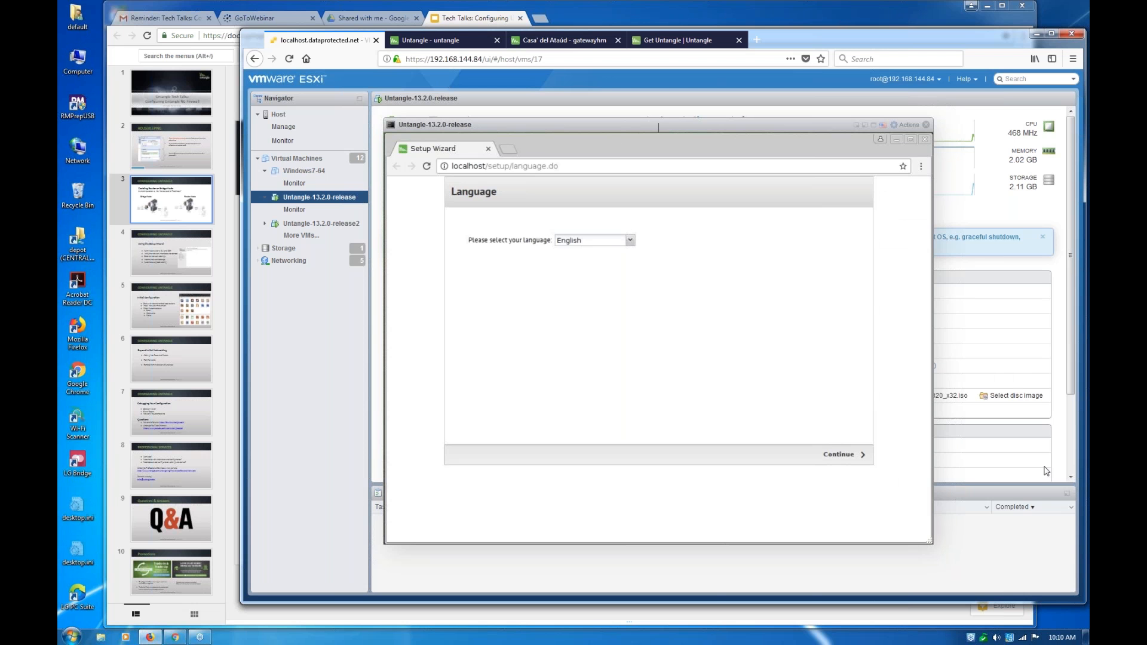
Go through the Setup Wizard's language list and set the language to Turkish
key("Tab")
key("Tab")
key("shift+Tab")
key("alt+Down")
key("Down")
key("Down")
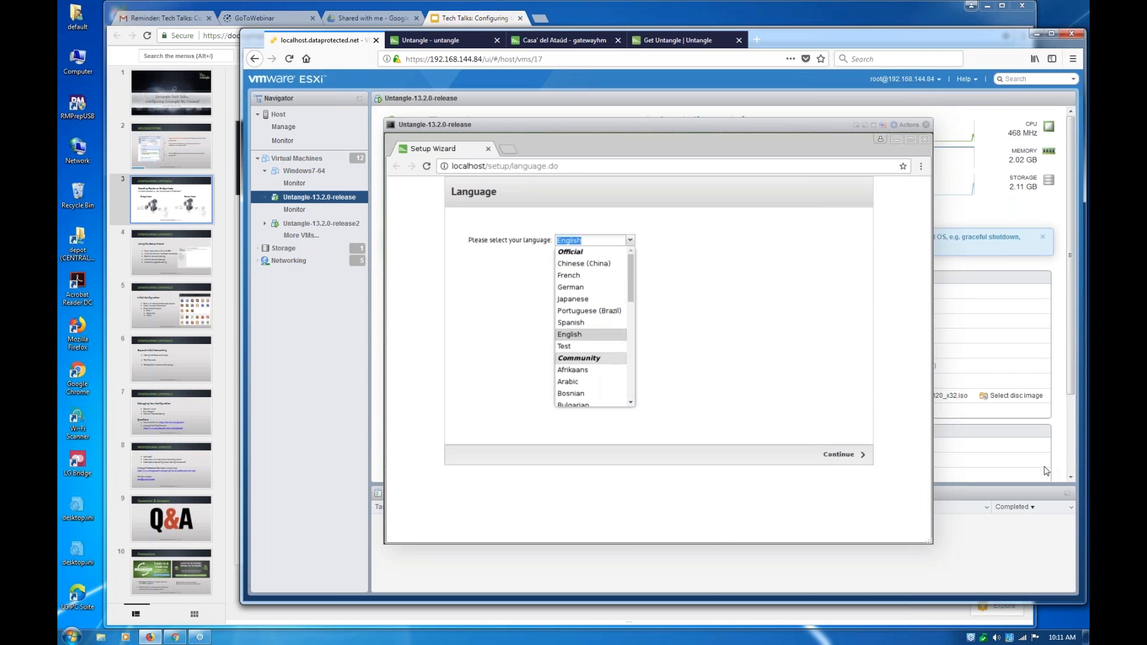
key("Down")
key("Down")
key("Down")
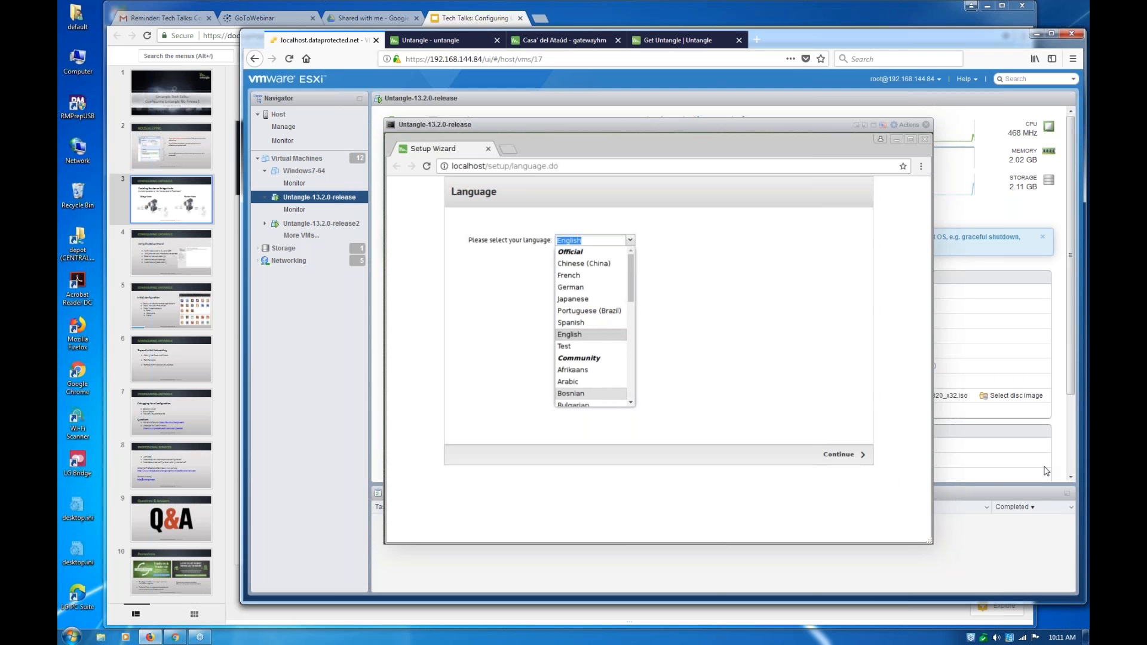
key("Up")
key("Up")
key("Up")
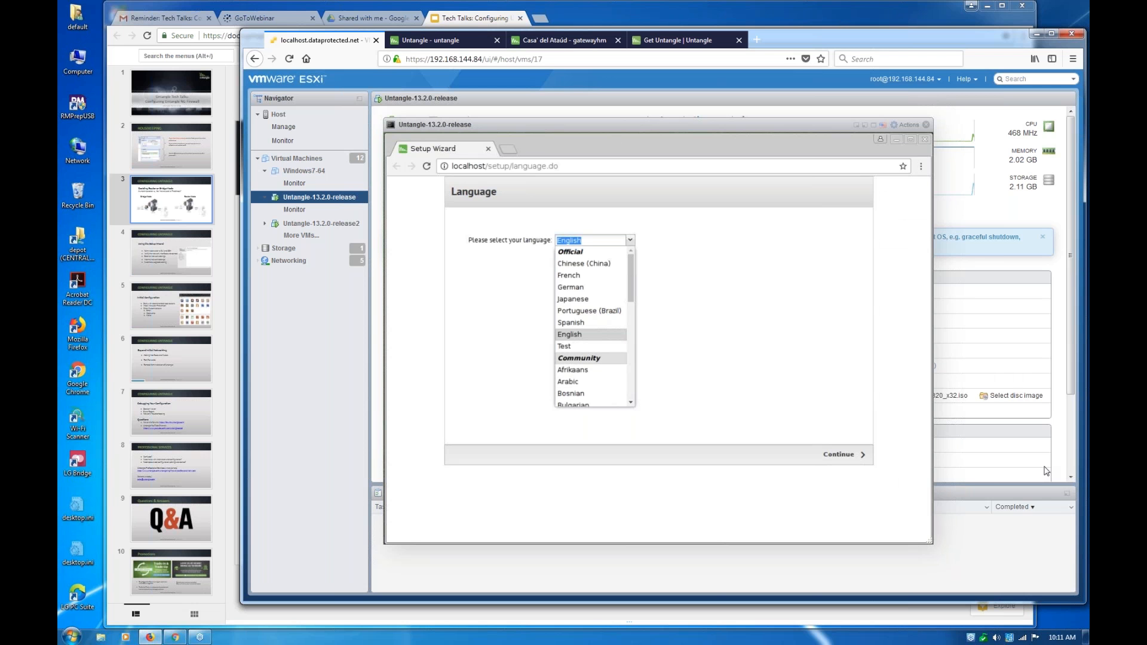
key("Up")
key("Up")
key("Up")
key("Up")
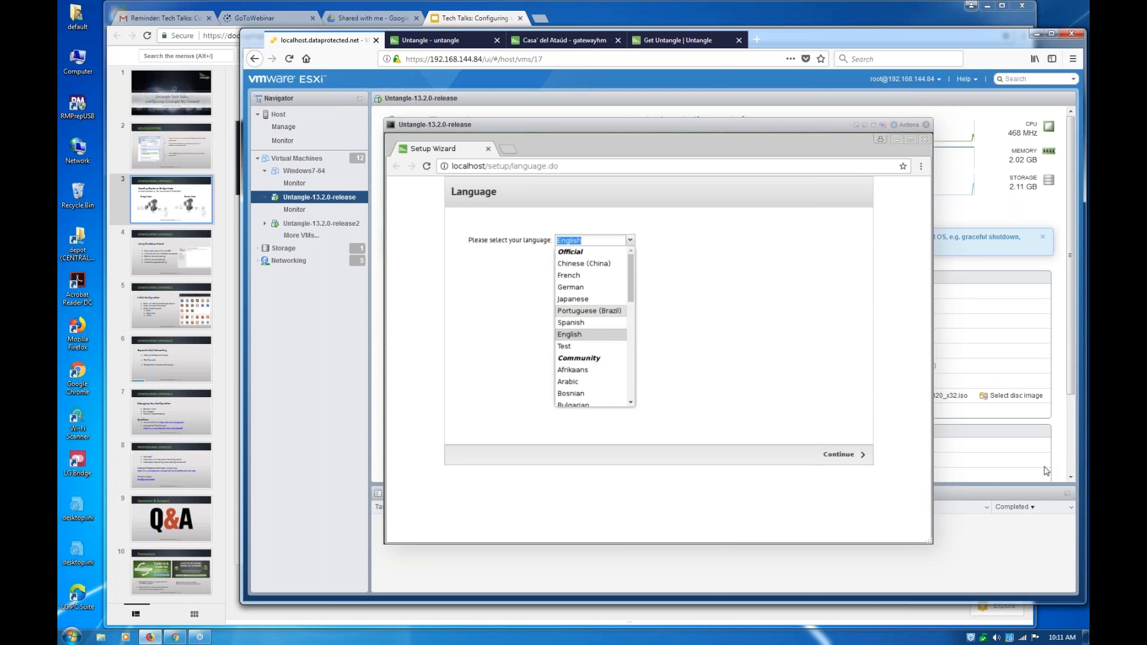
key("Up")
key("Up")
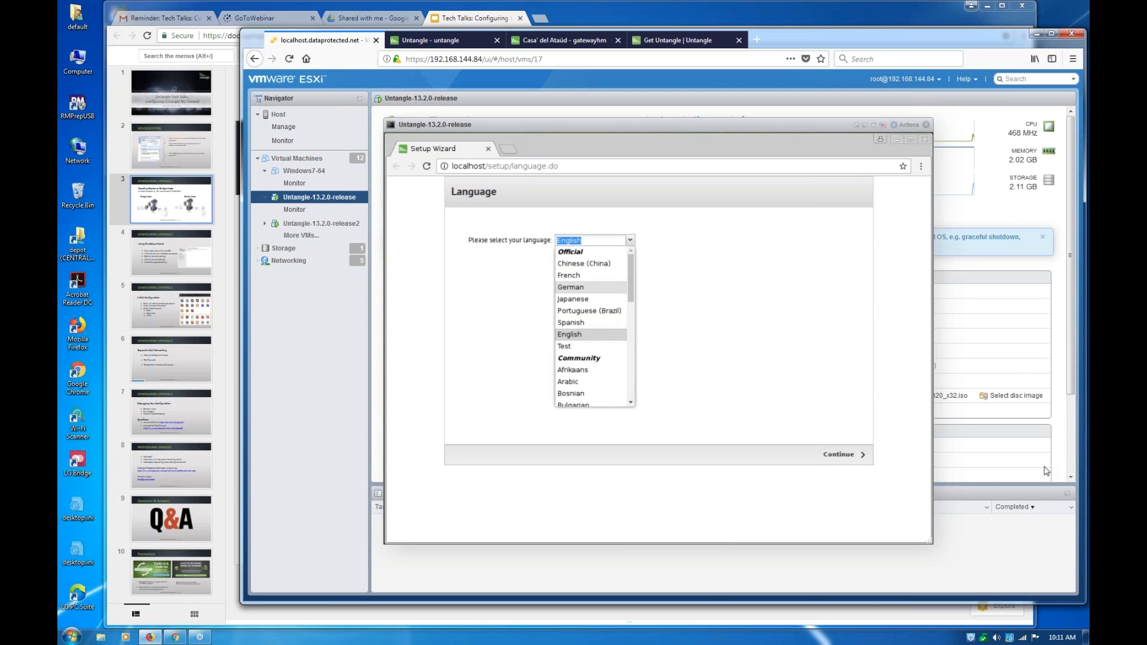
key("Up")
key("Up")
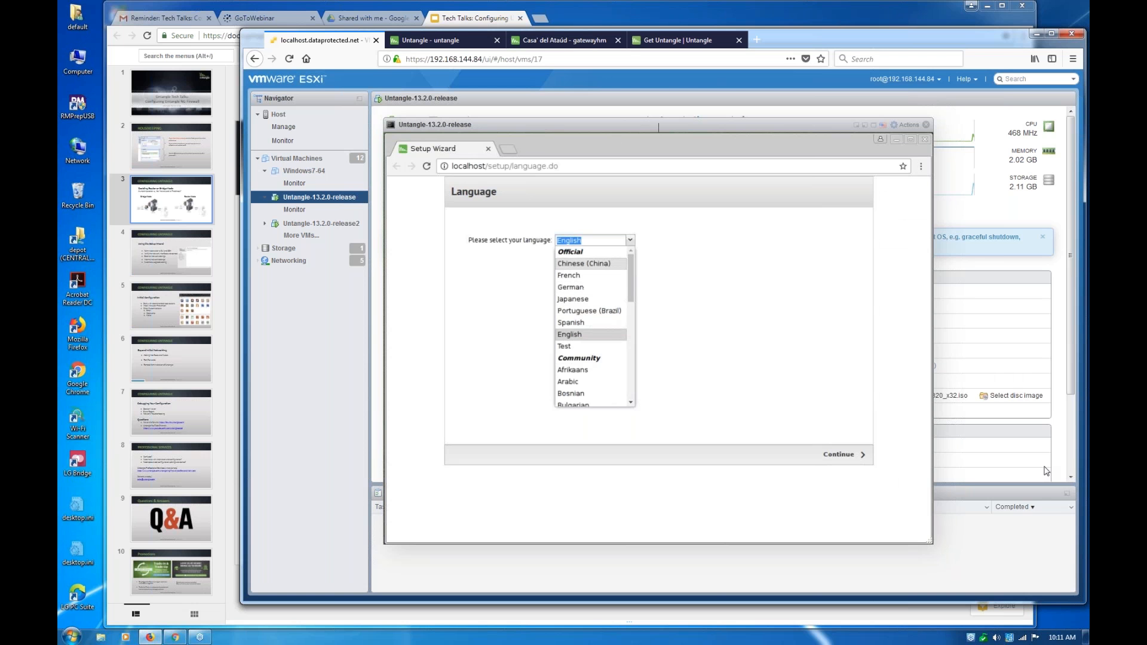
key("Up")
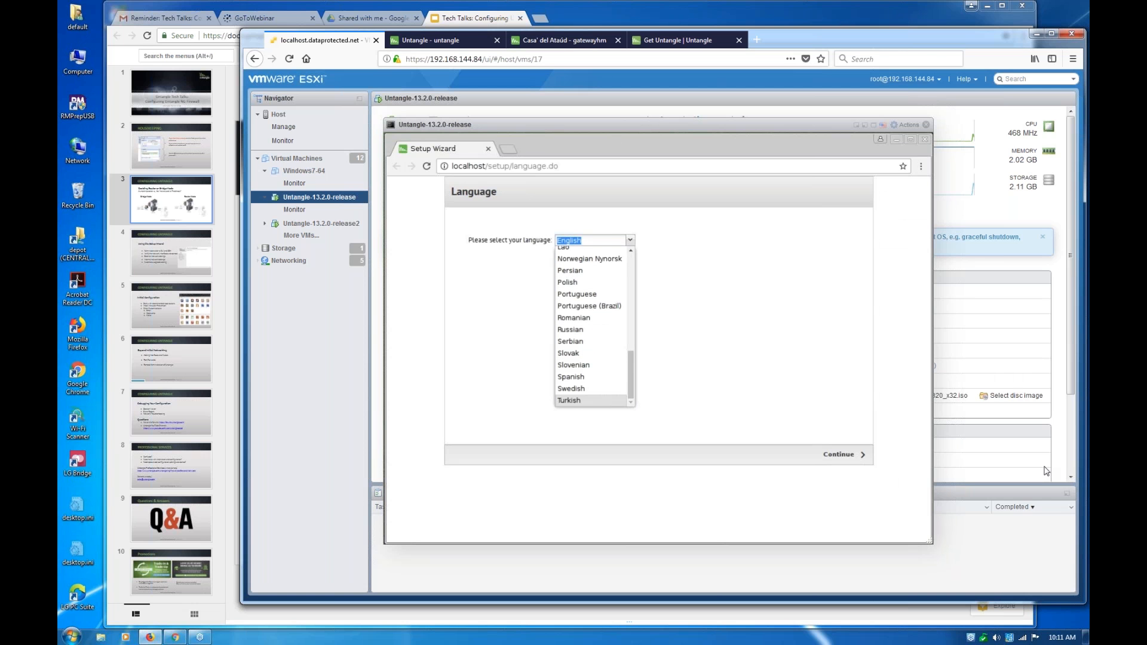
key("Return")
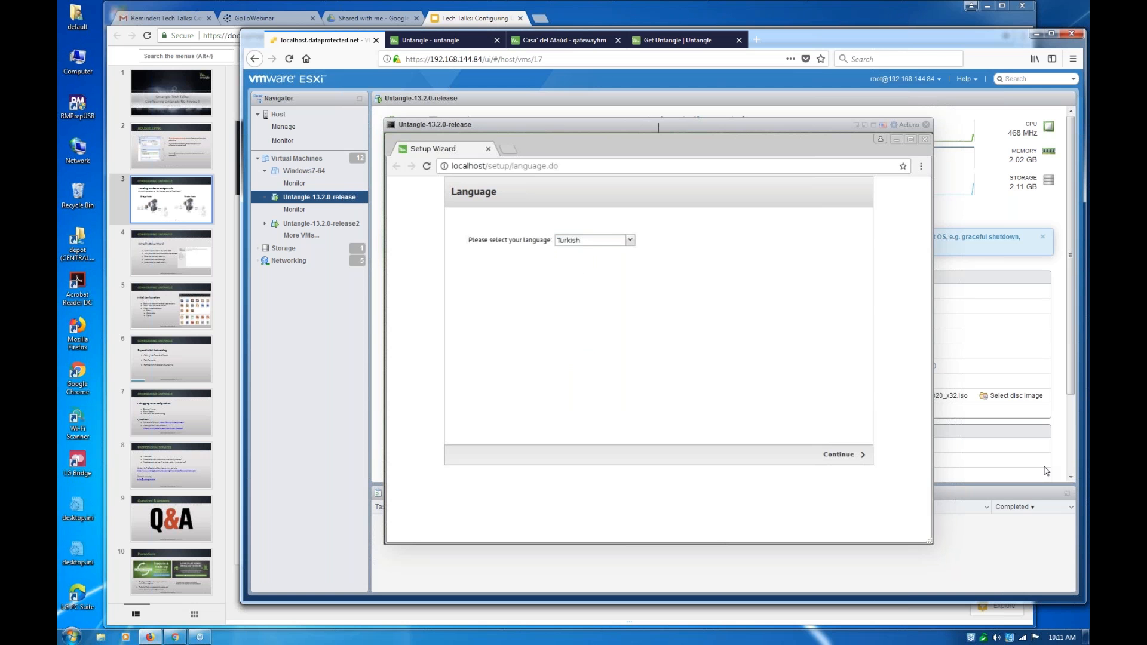
Change the Setup Wizard's language to English from the official languages
key("Tab")
left_click(630, 239)
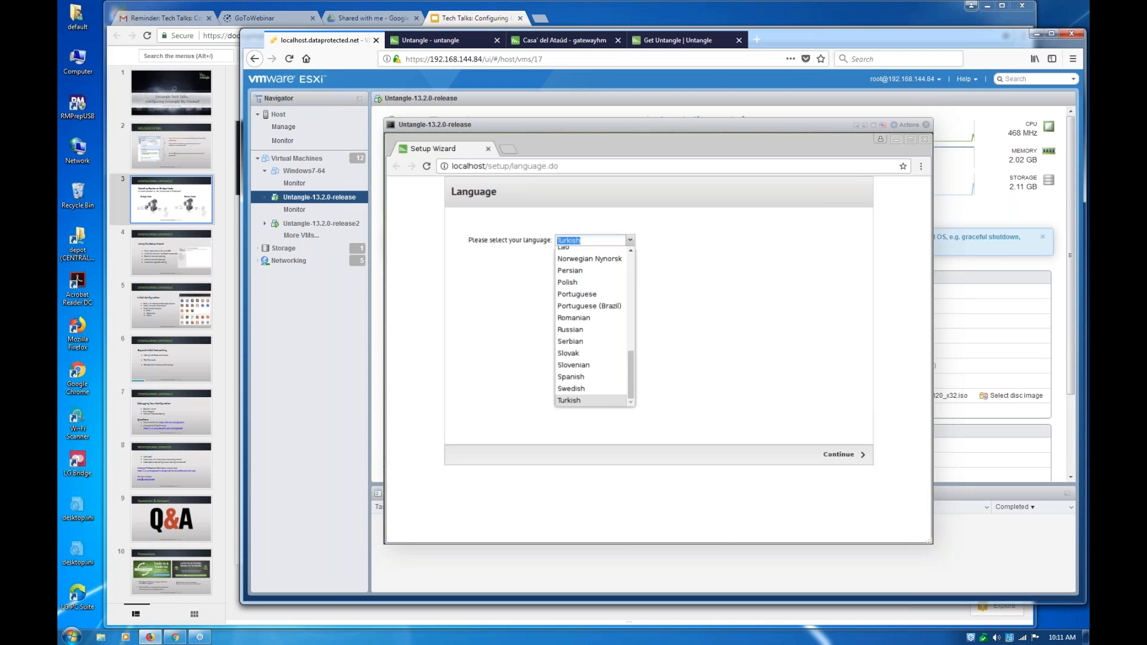
scroll(591, 263, "up", 10)
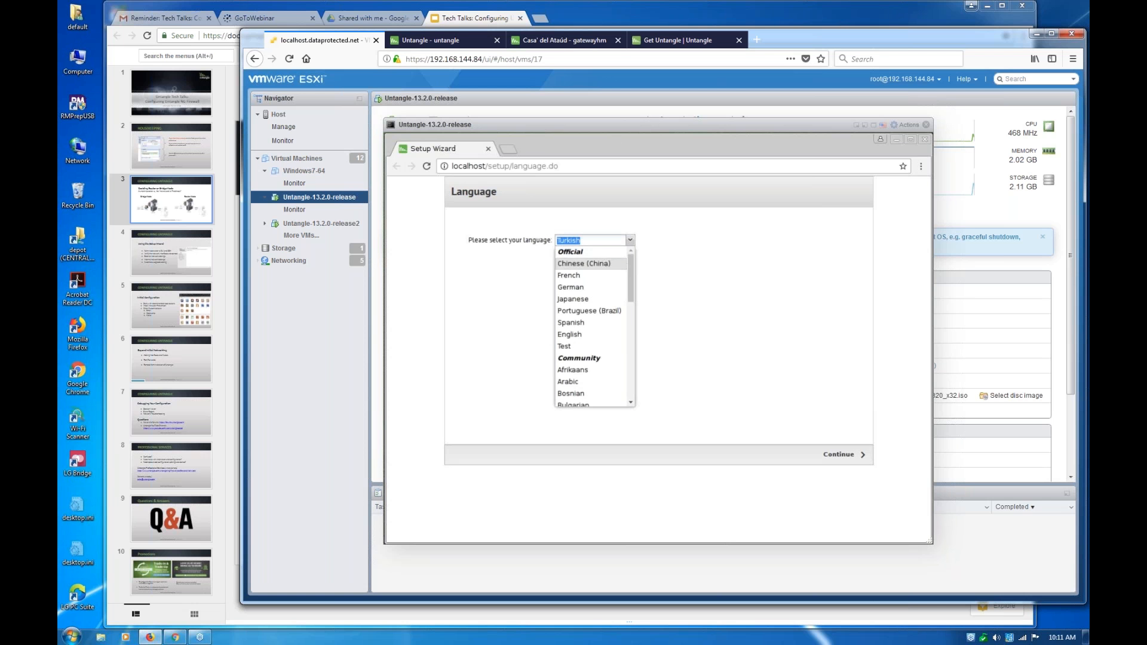
scroll(592, 388, "down", 10)
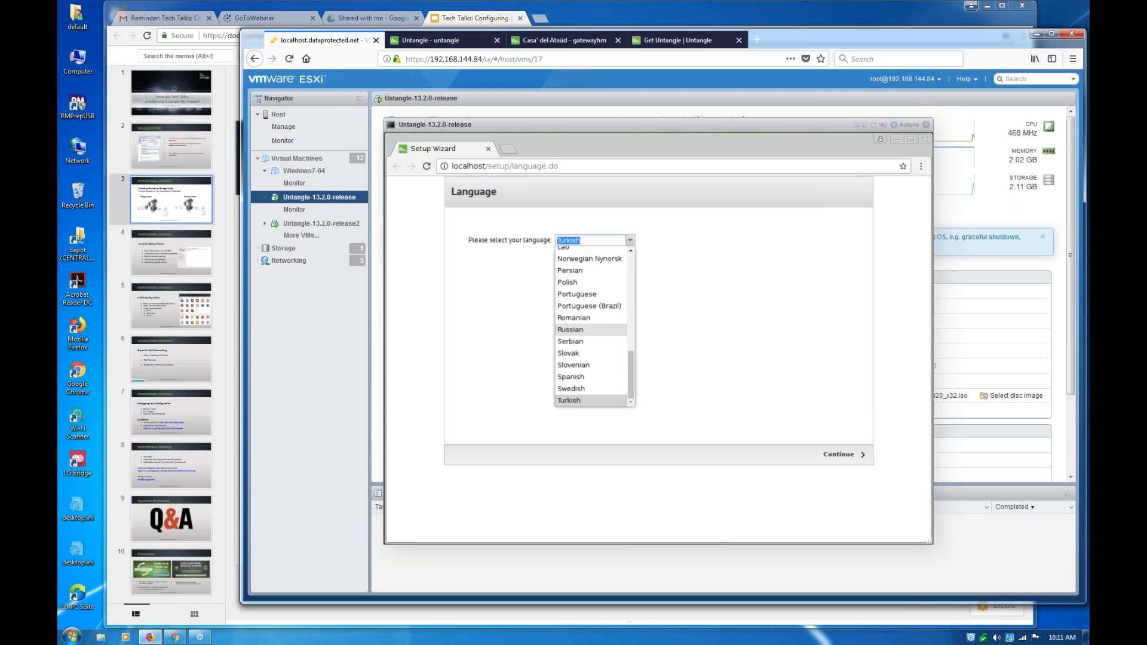
scroll(592, 252, "up", 1)
scroll(592, 394, "down", 1)
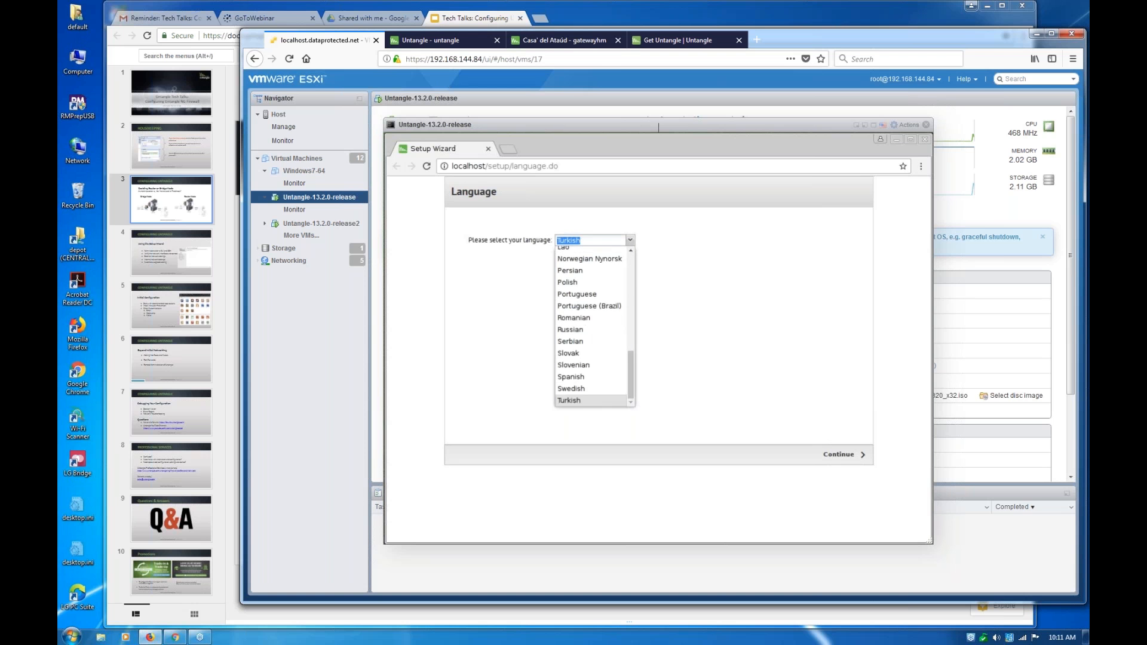
scroll(592, 382, "up", 10)
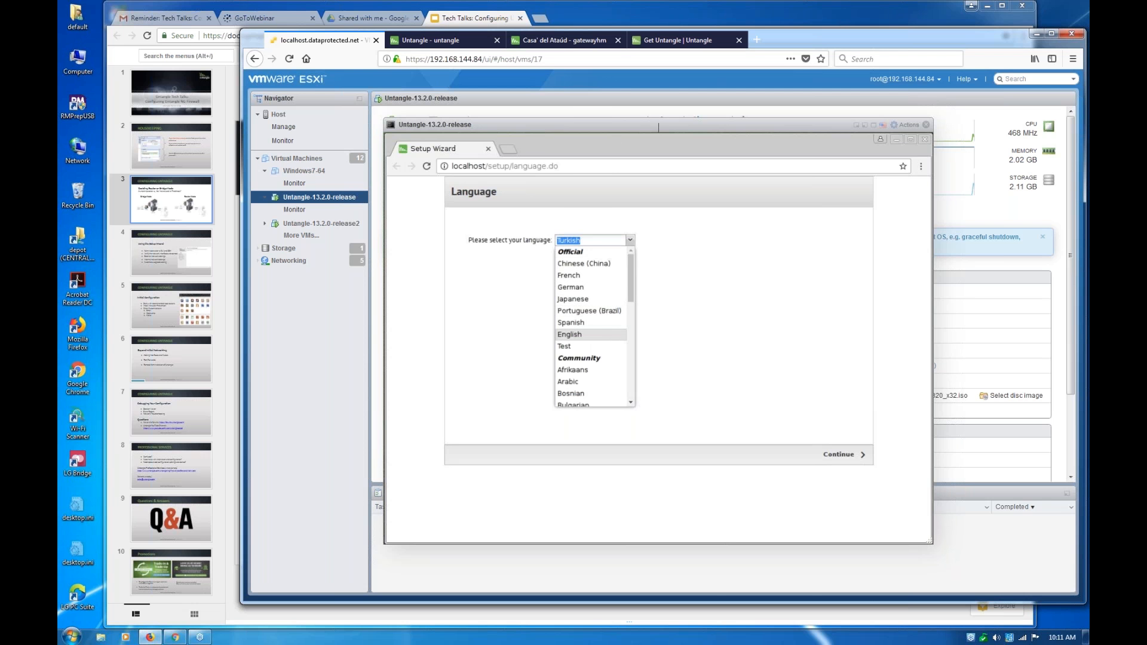
left_click(573, 334)
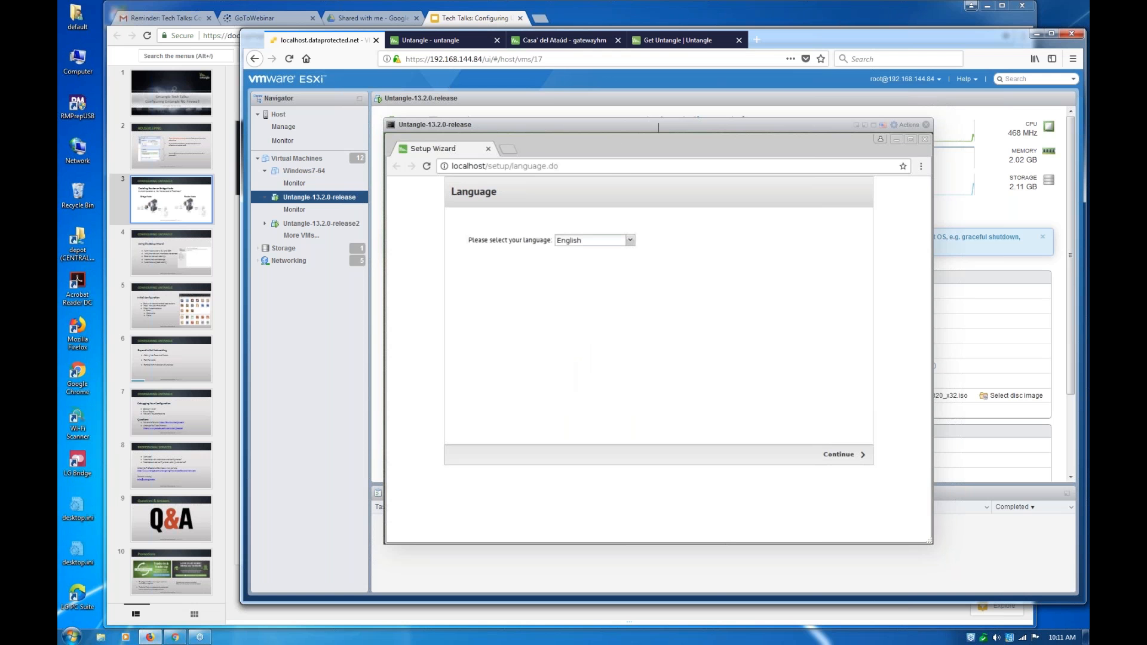
Open pootle.untangle.com in a new browser tab and view the Spanish translation project of Next Generation Firewall
left_click(756, 39)
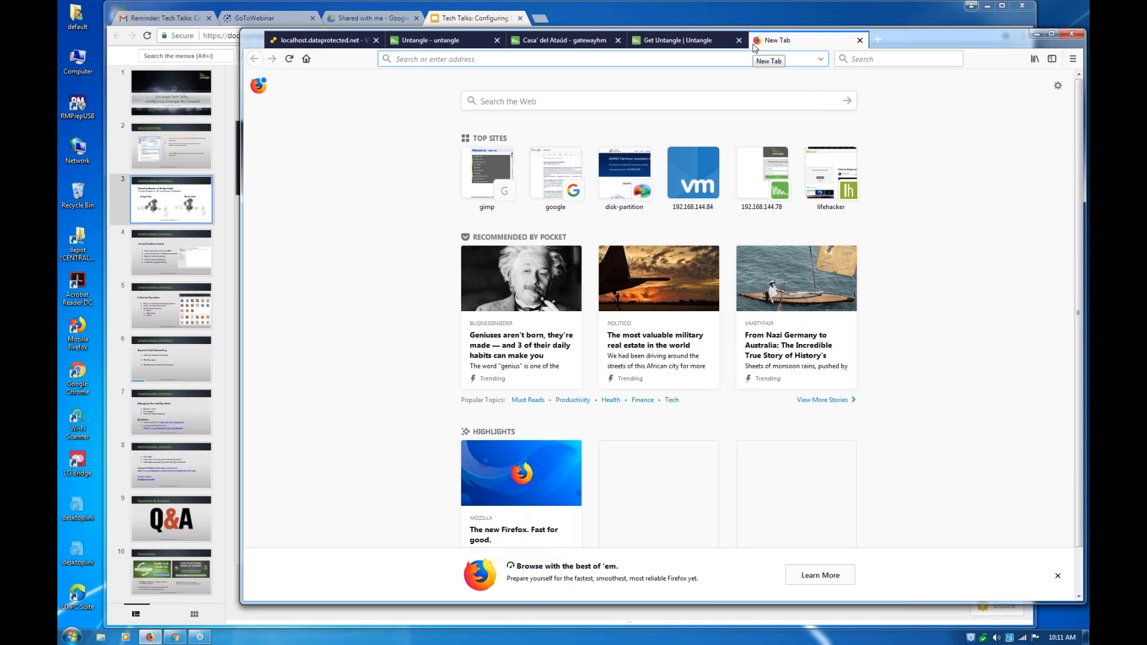
type("pootle")
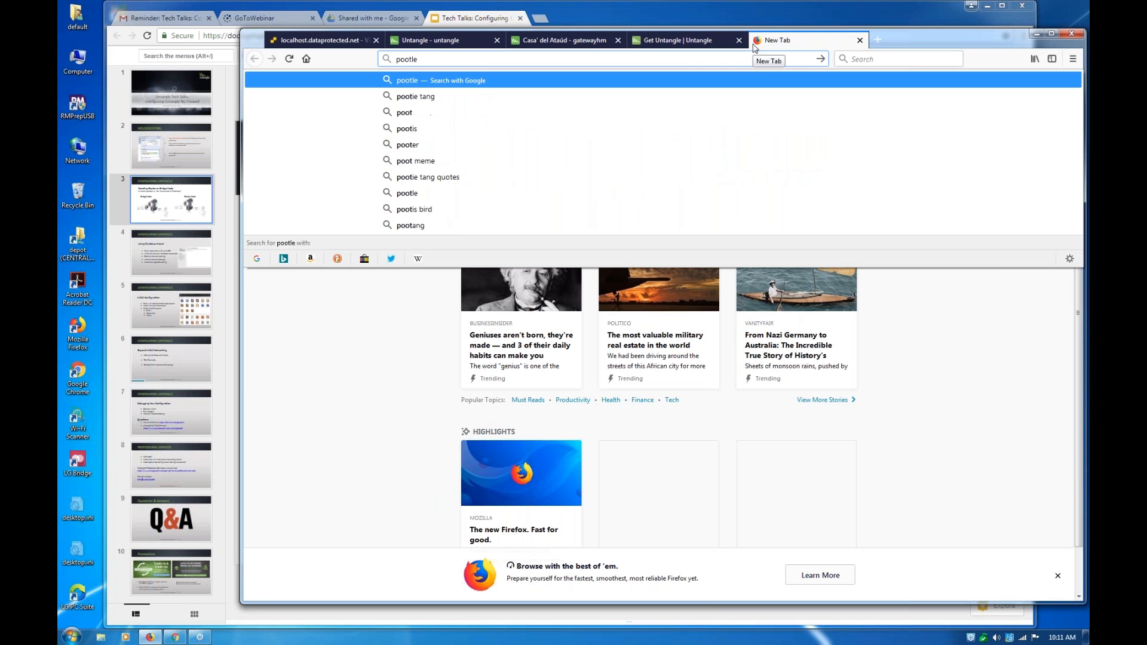
type(".untangle")
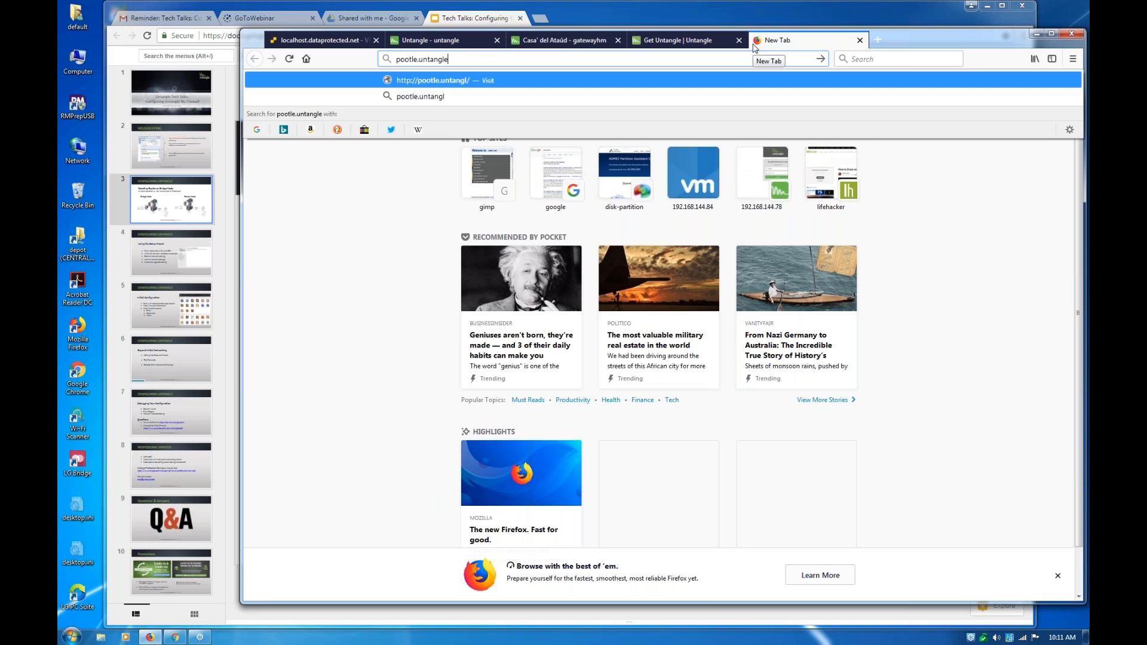
type(".com")
key("Return")
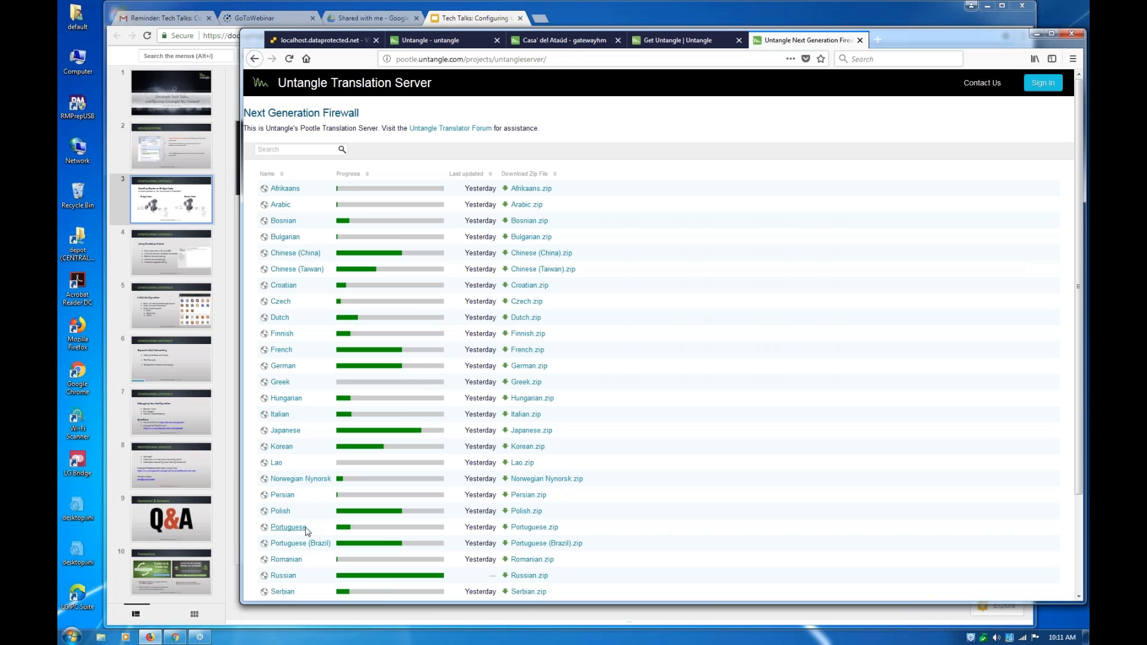
scroll(307, 532, "down", 3)
left_click(283, 524)
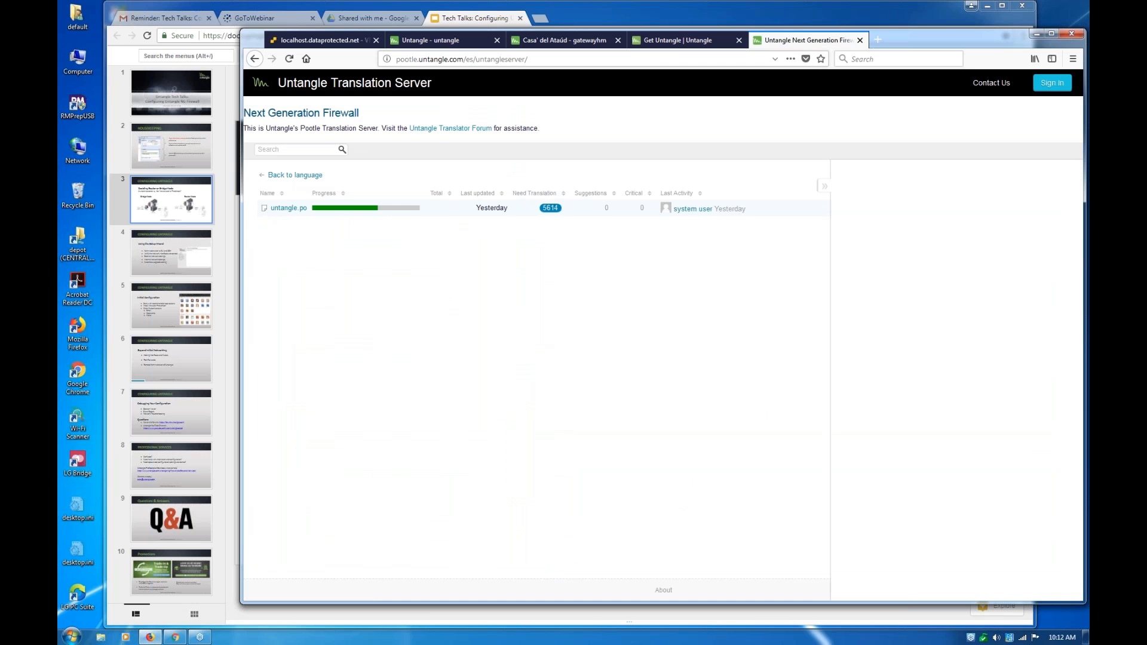
Return to the ESXi browser tab and advance the Setup Wizard past the Language and Welcome pages to Settings
left_click(674, 43)
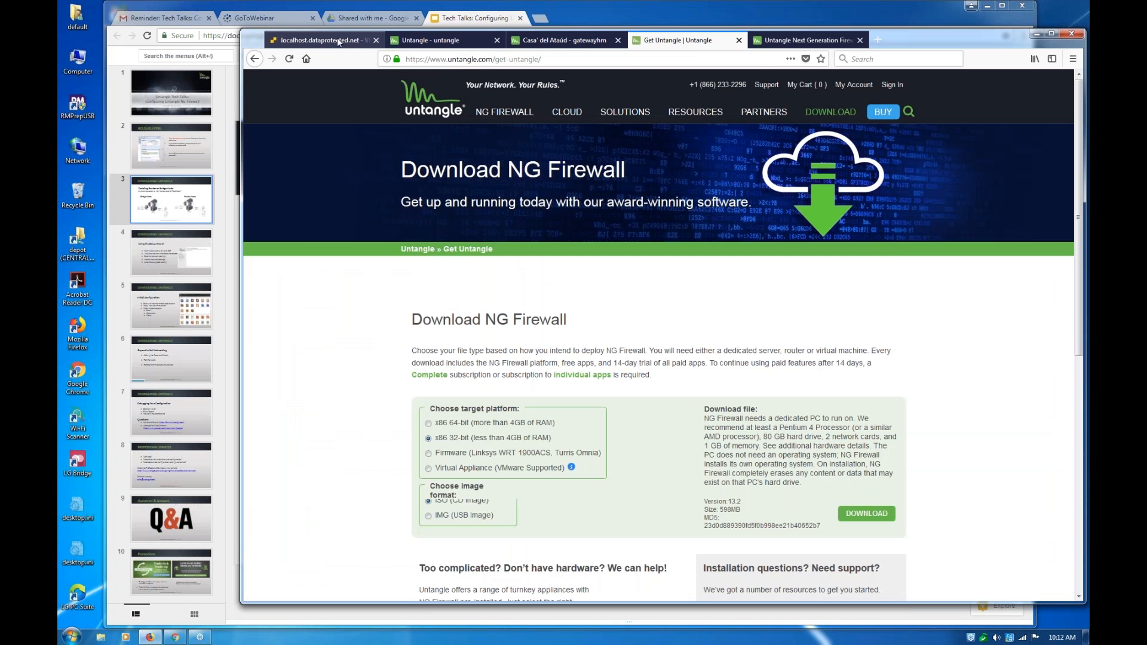
left_click(339, 42)
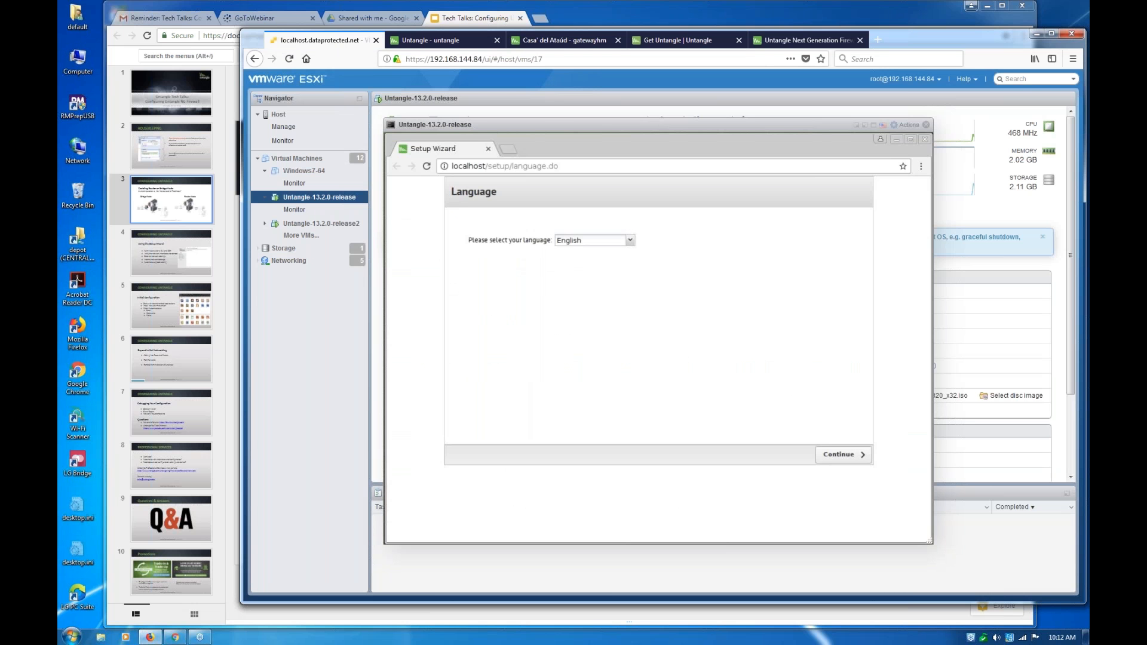
left_click(843, 455)
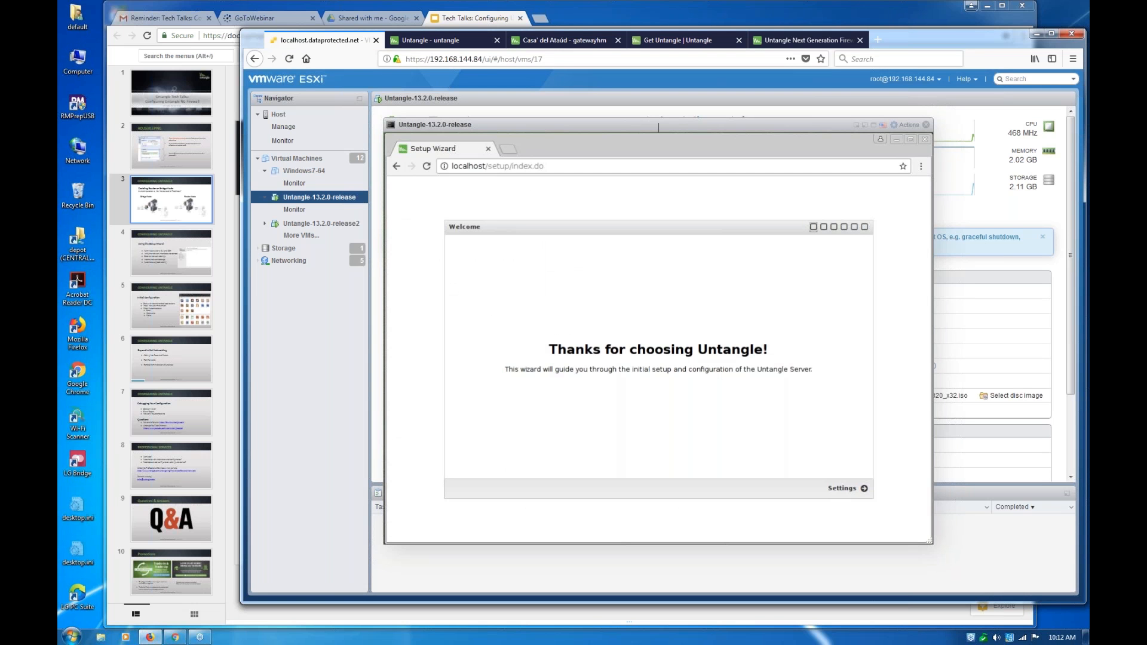
left_click(498, 166)
key("shift+Tab")
key("Return")
key("Tab")
key("Return")
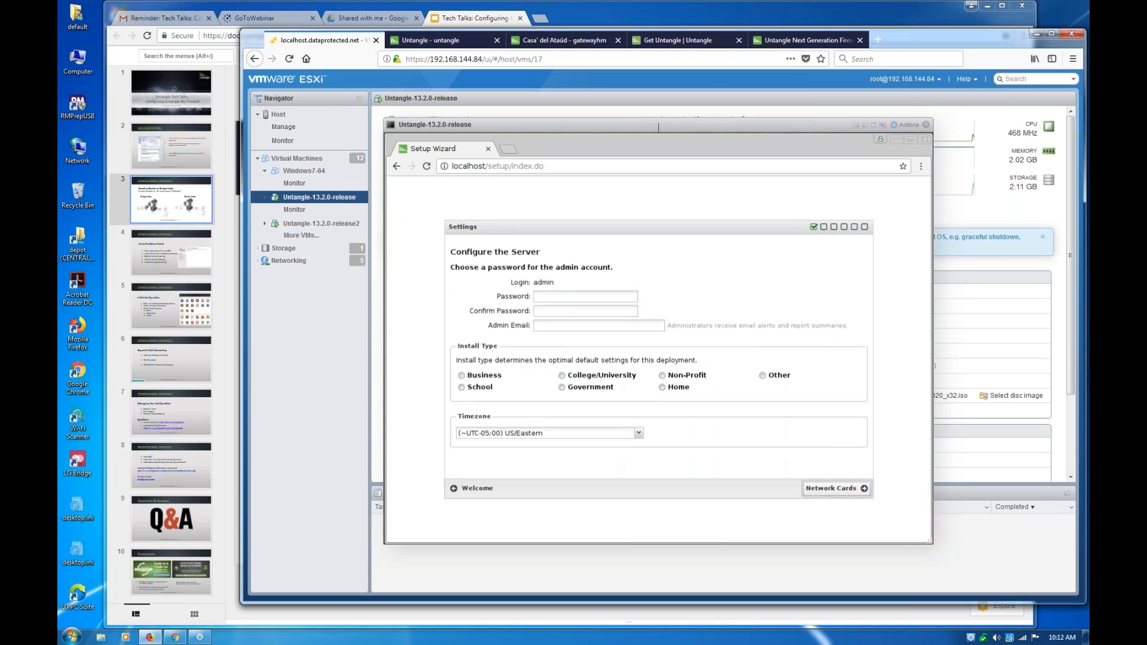
Enter the admin account password and repeat it in the confirmation field
key("ctrl+l")
key("Tab")
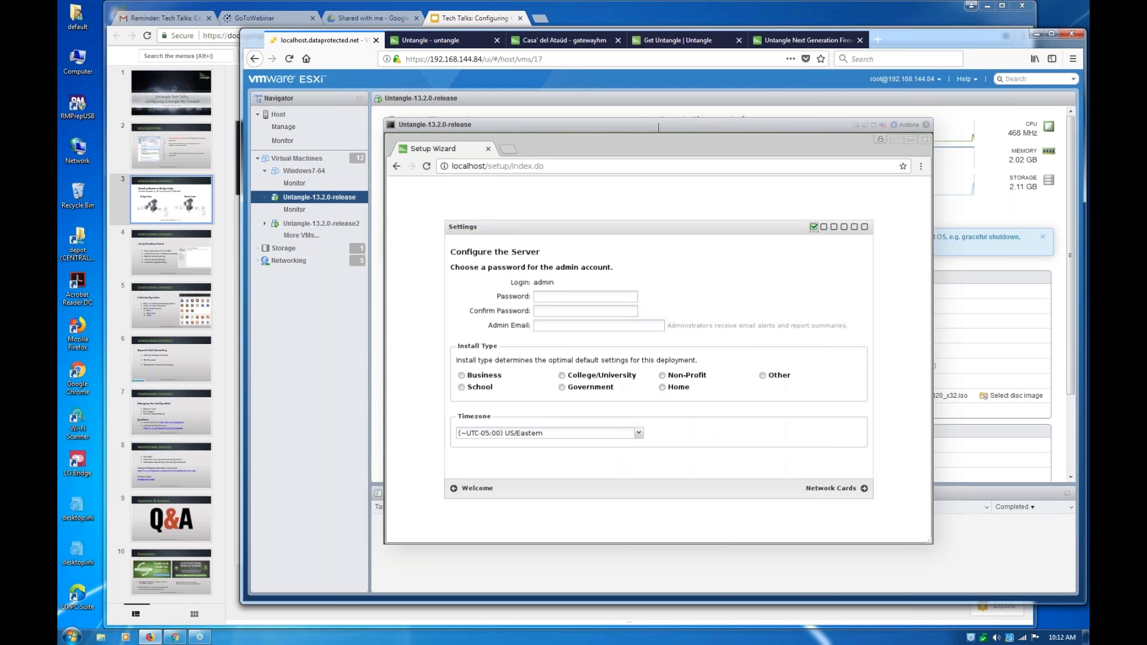
key("Tab")
type("•••")
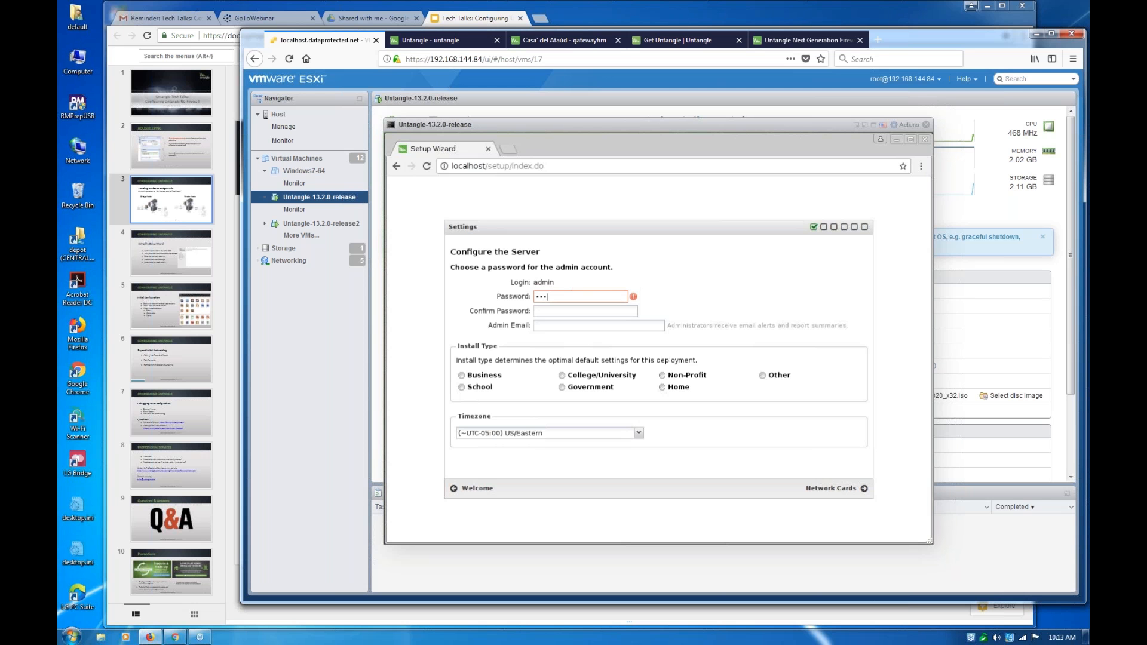
type("•••")
key("Tab")
type("•••")
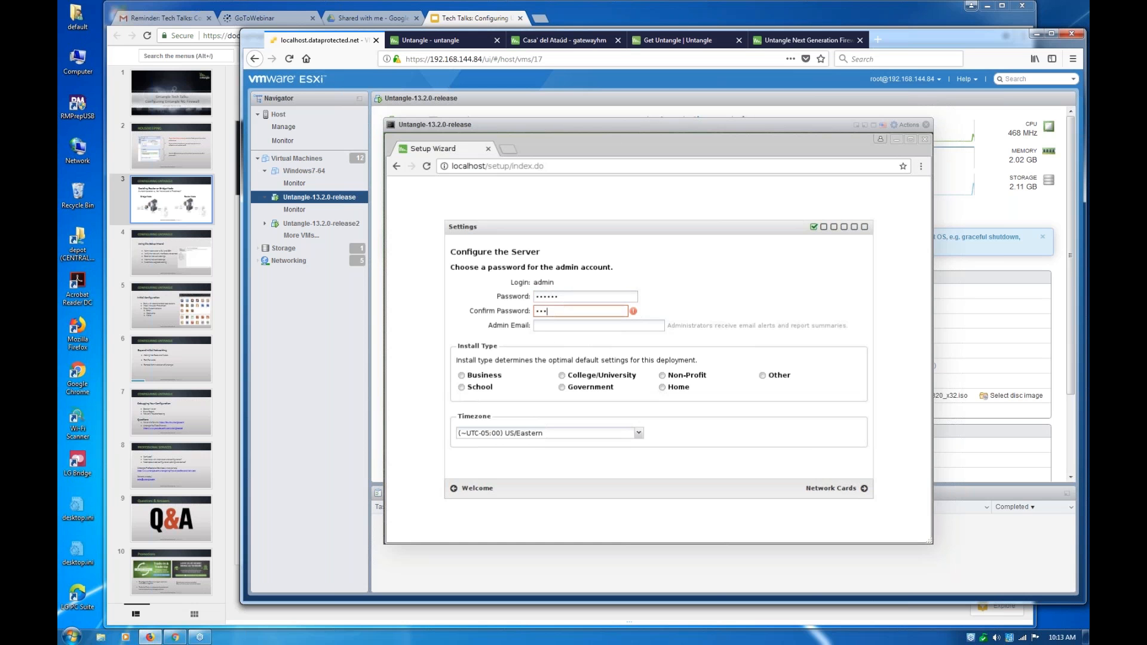
type("•••")
Set the server's timezone to (~UTC-08:00) America/Los_Angeles
left_click(639, 433)
scroll(546, 418, "down", 1)
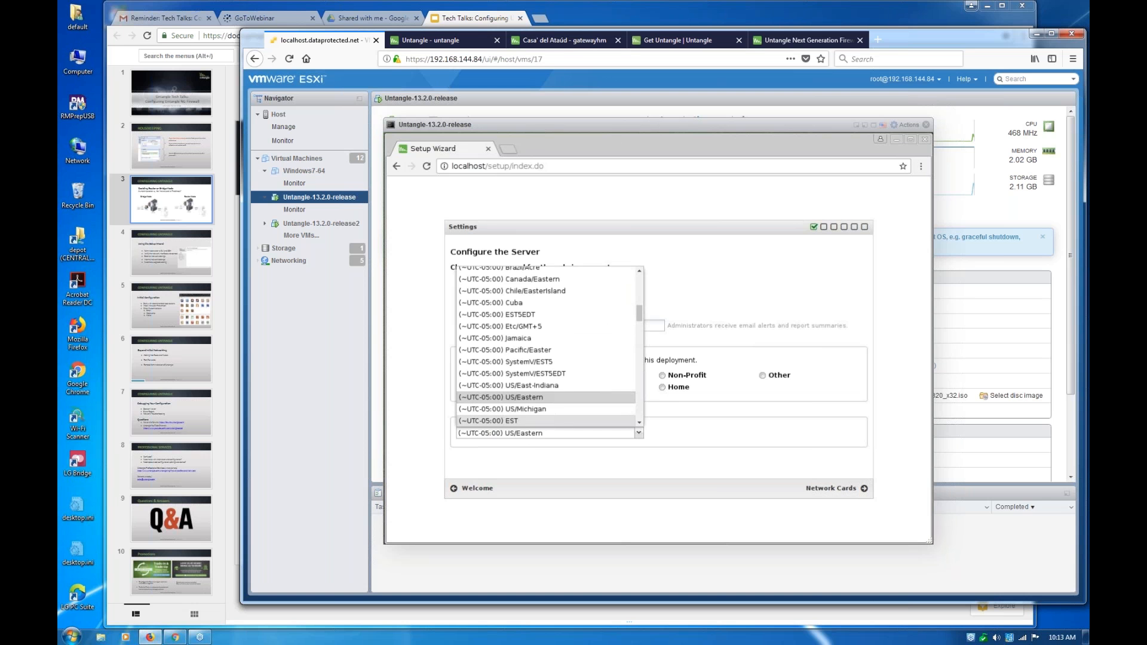
scroll(547, 347, "up", 5)
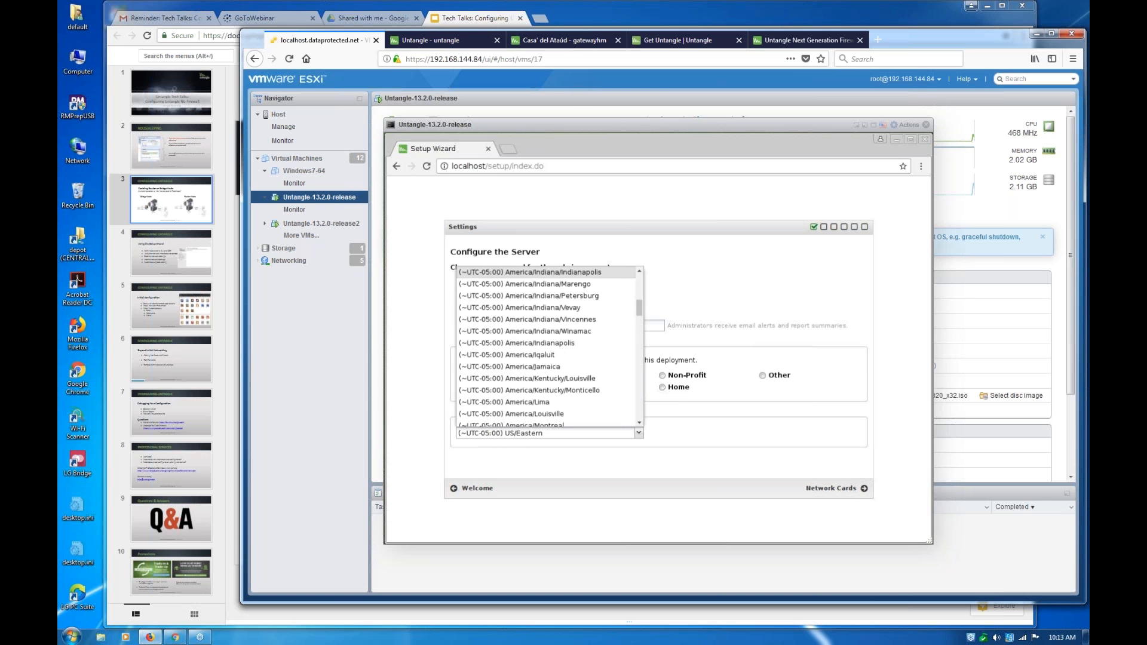
scroll(547, 347, "up", 4)
scroll(547, 347, "up", 8)
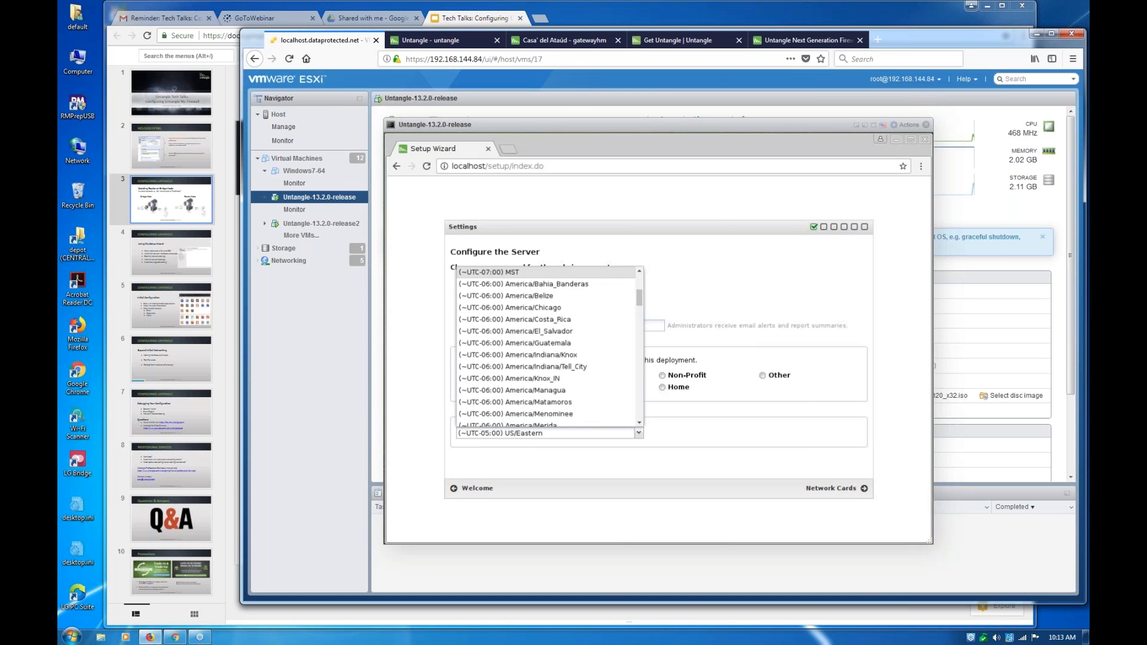
scroll(546, 346, "up", 1)
scroll(546, 346, "up", 1)
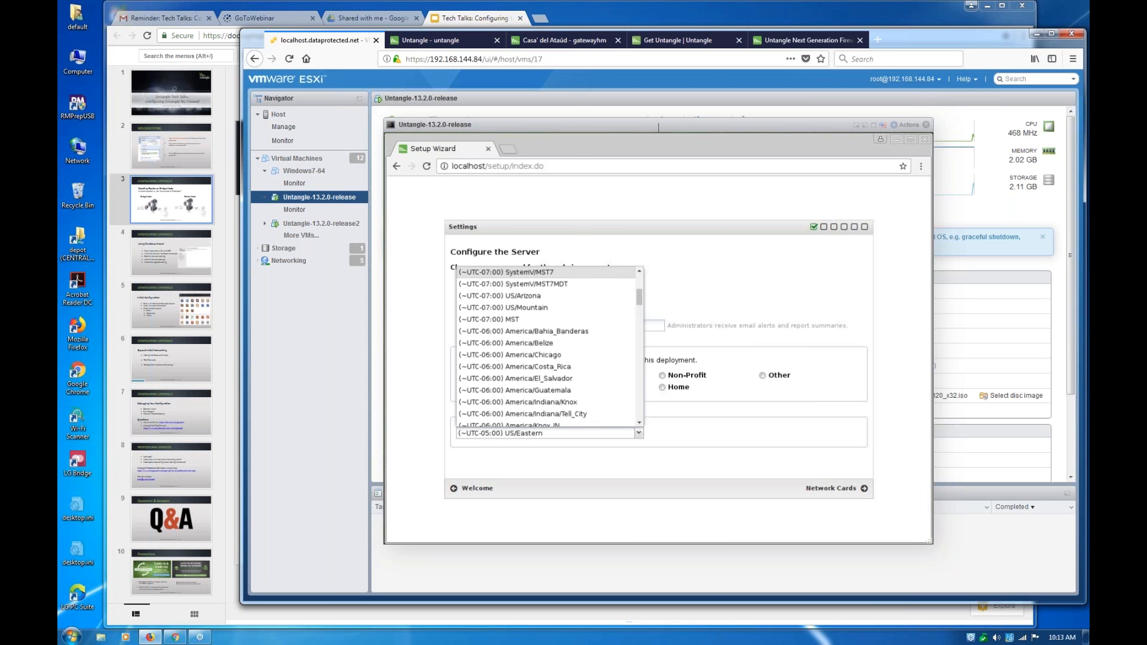
scroll(546, 347, "up", 1)
scroll(547, 347, "up", 1)
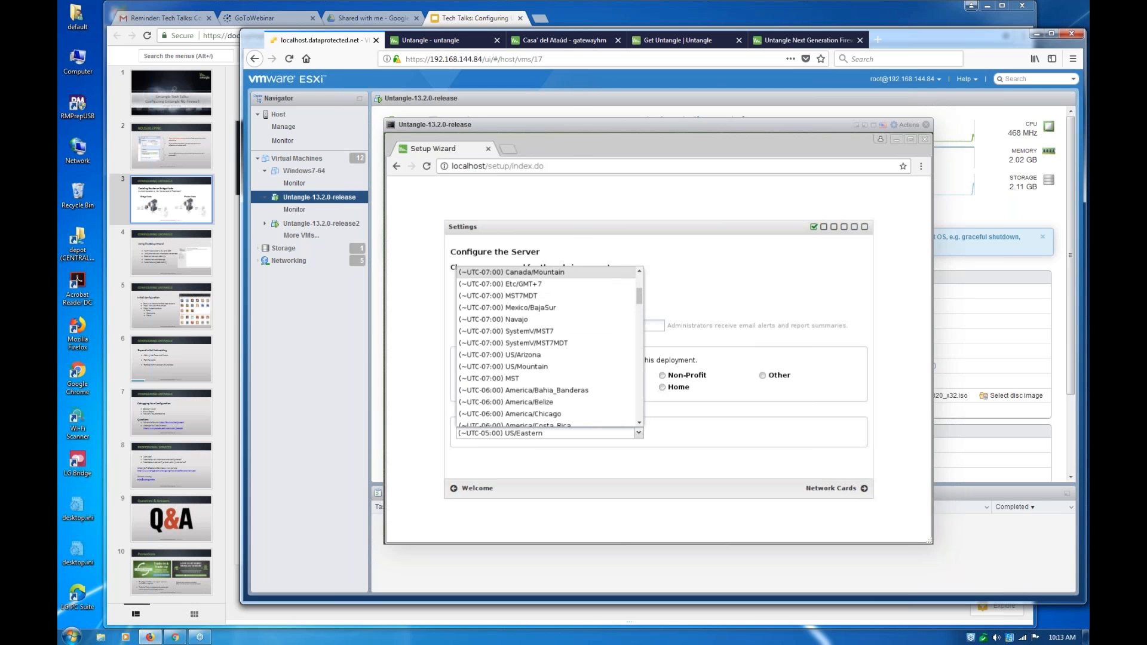
scroll(547, 347, "up", 1)
scroll(547, 347, "up", 1)
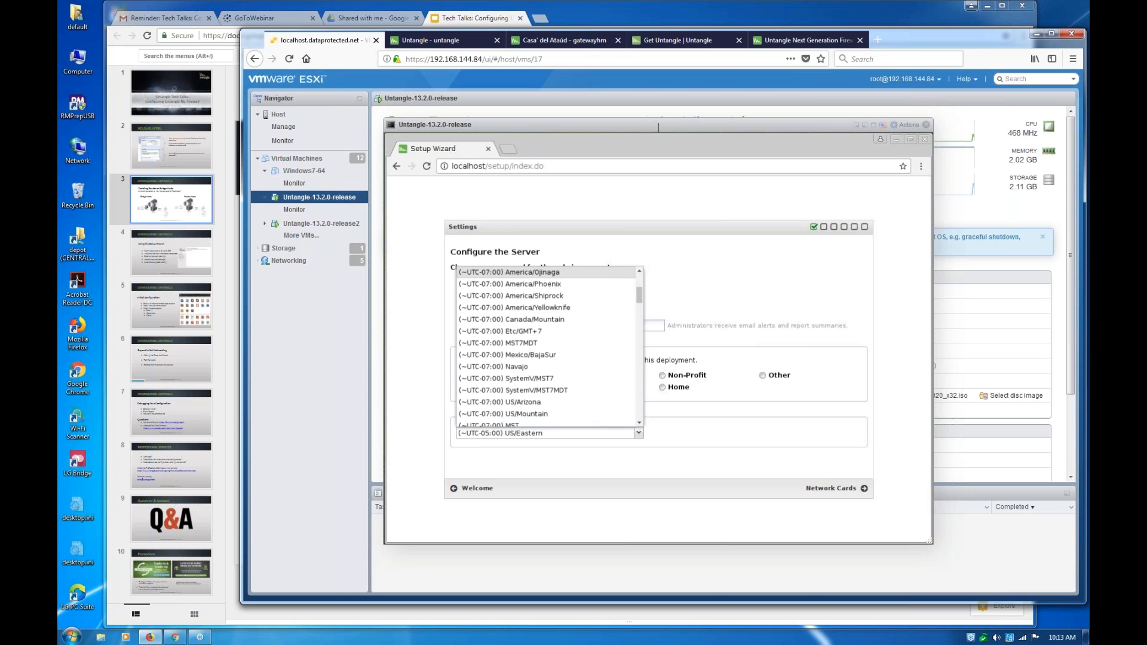
scroll(547, 347, "up", 1)
scroll(547, 347, "up", 1)
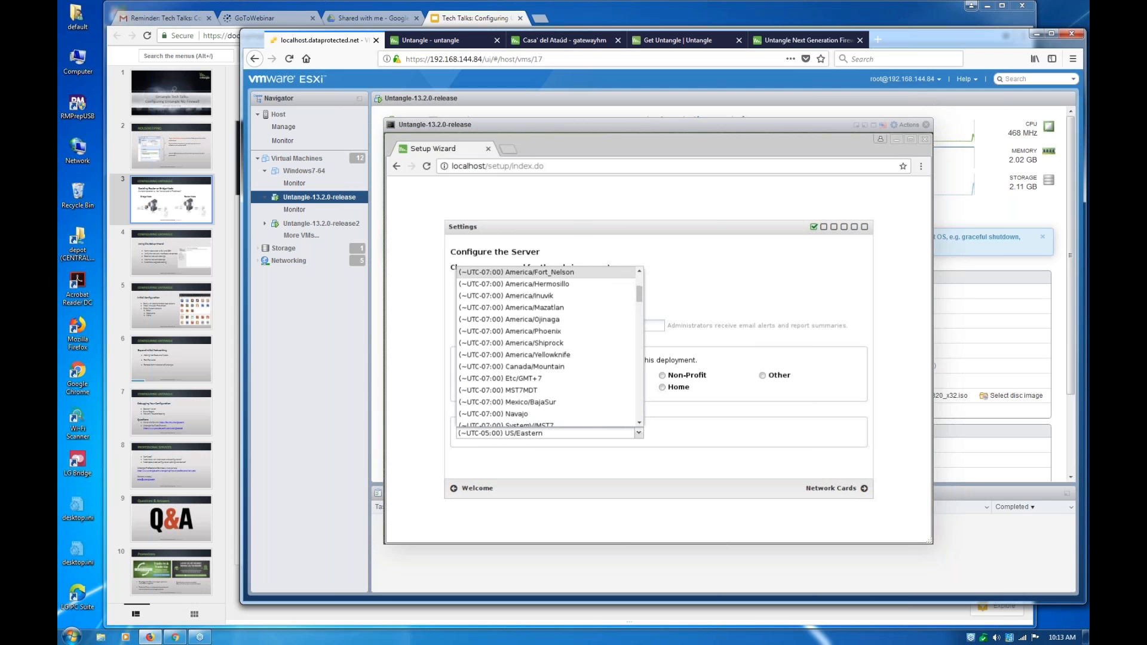
scroll(547, 346, "up", 9)
scroll(546, 347, "up", 3)
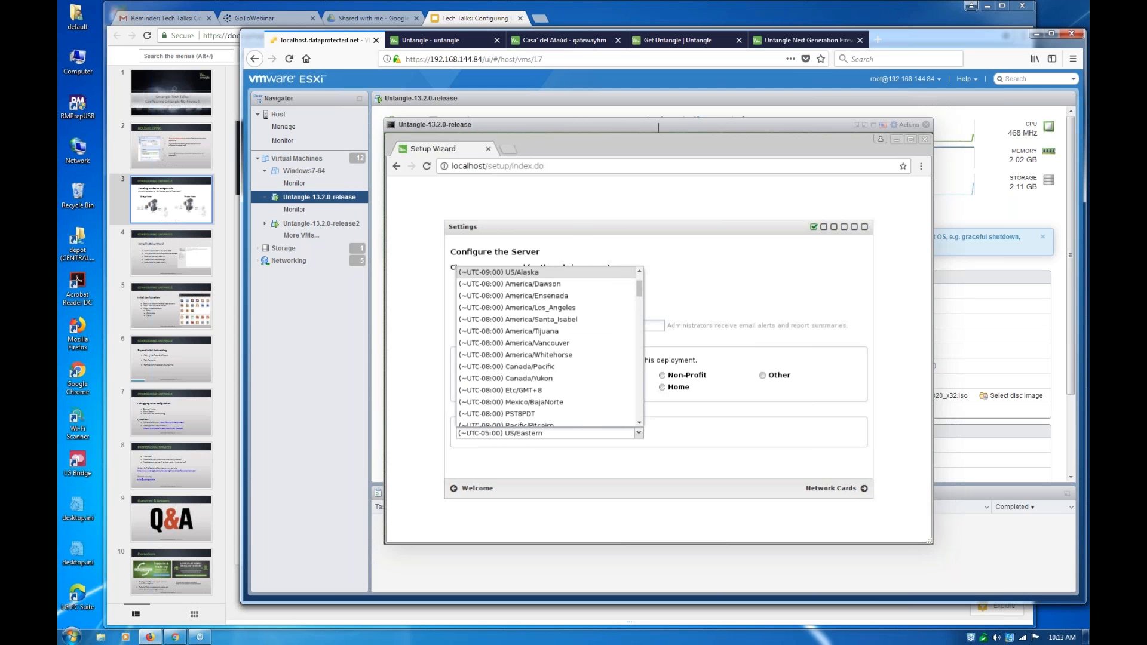
left_click(517, 308)
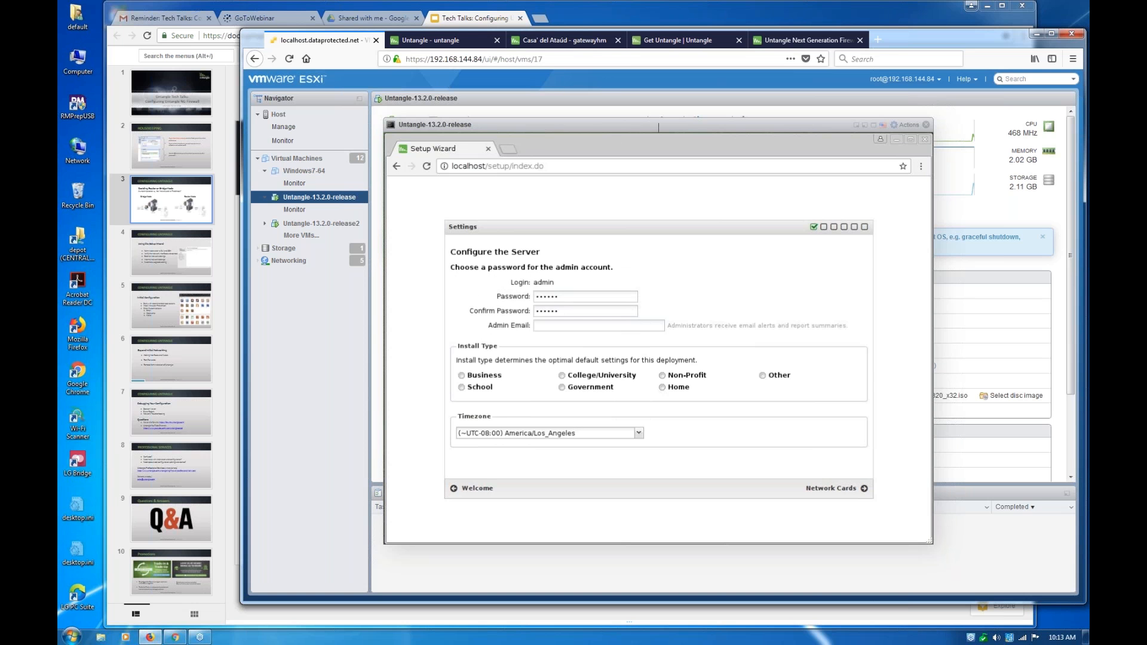
Accept the network card mapping, Auto (DHCP) connection, Router internal network and automatic upgrade settings, advancing the wizard to its Finished page
left_click(835, 488)
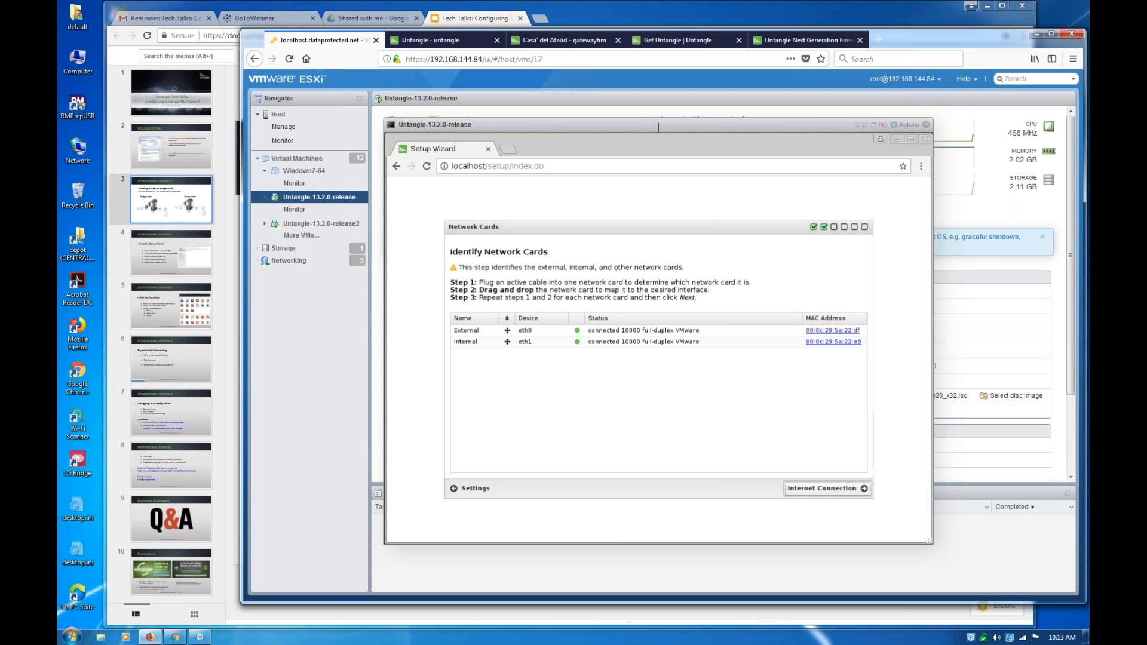
key("Return")
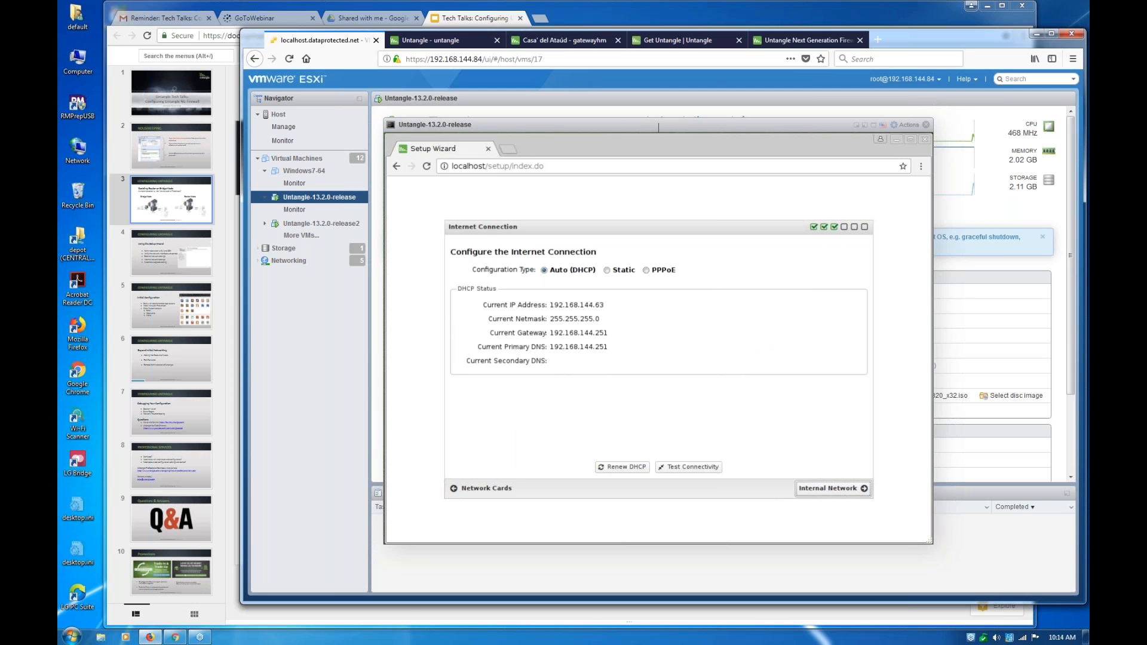
left_click(833, 488)
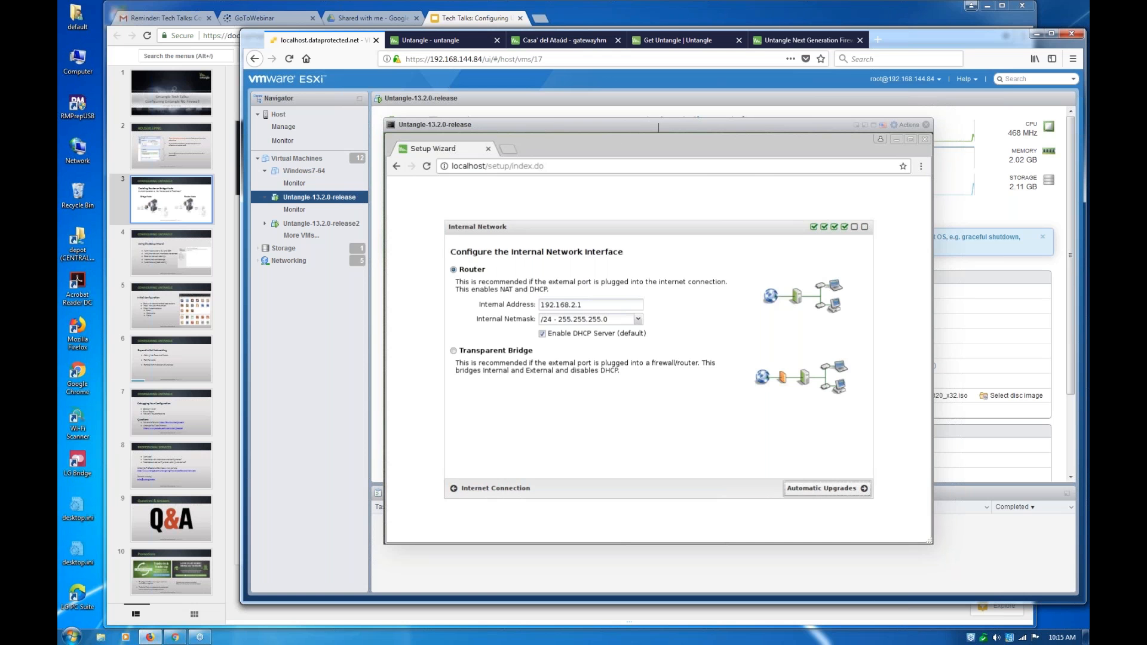
left_click(827, 488)
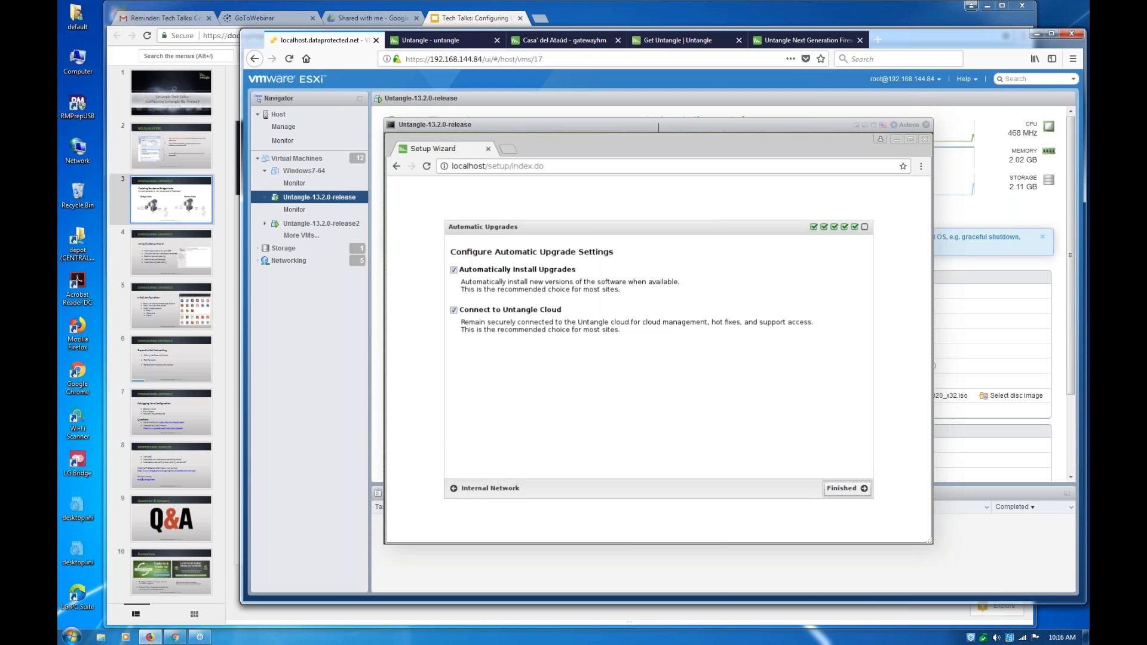
key("Return")
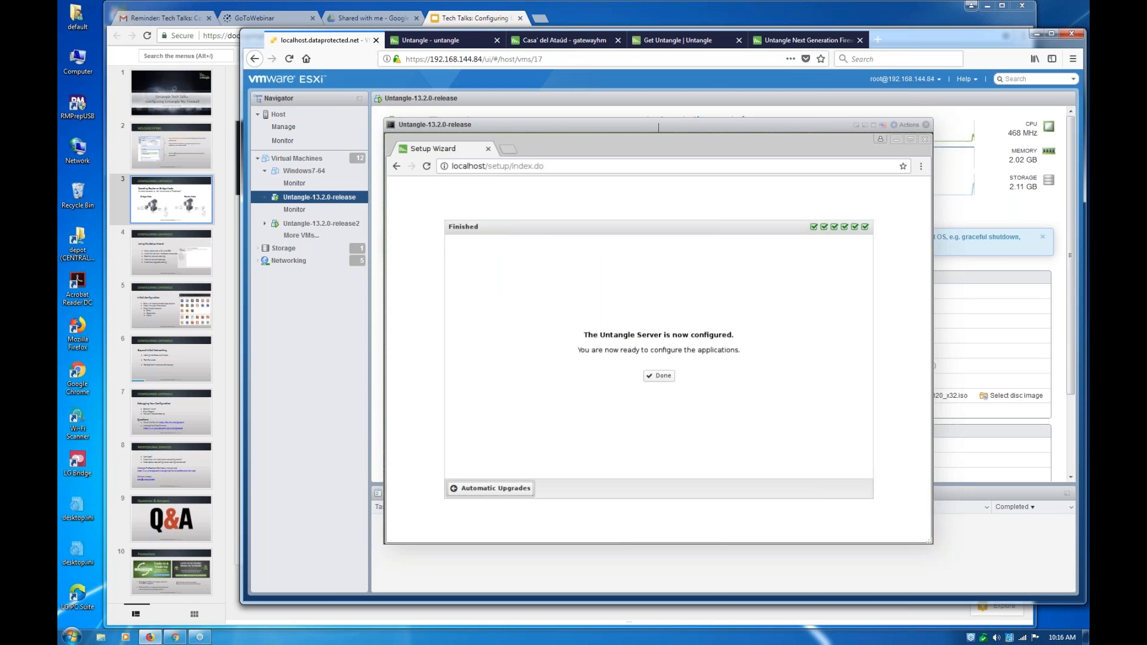
Go back through the Setup Wizard to review the Internal Network settings, and return to the Finished page without changing anything
key("Return")
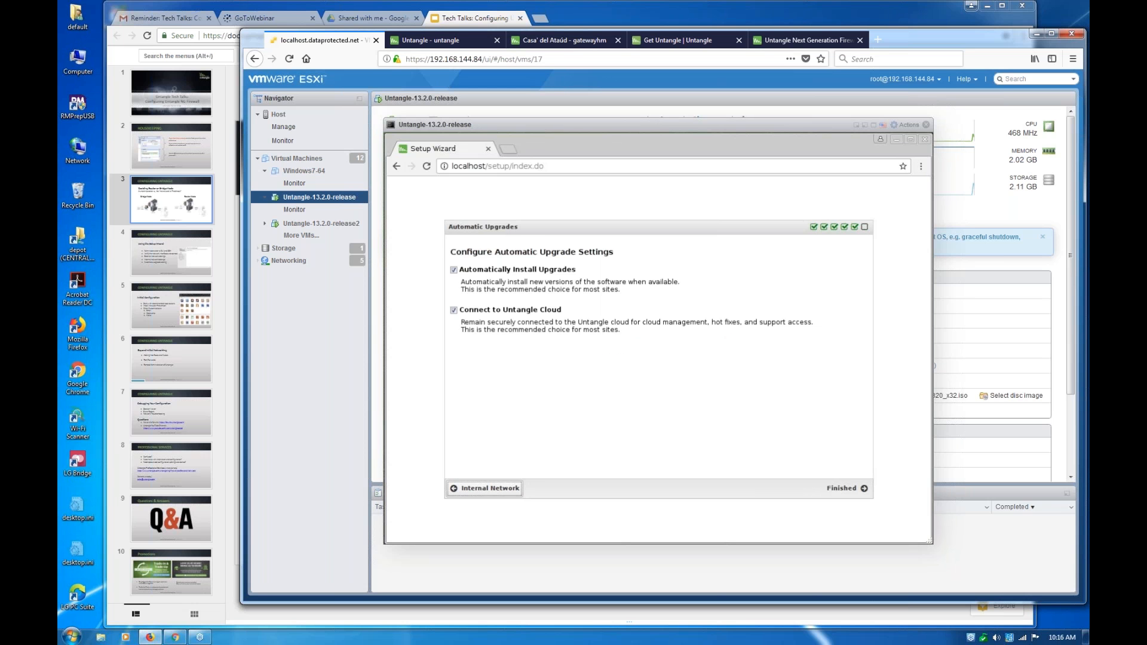
key("Return")
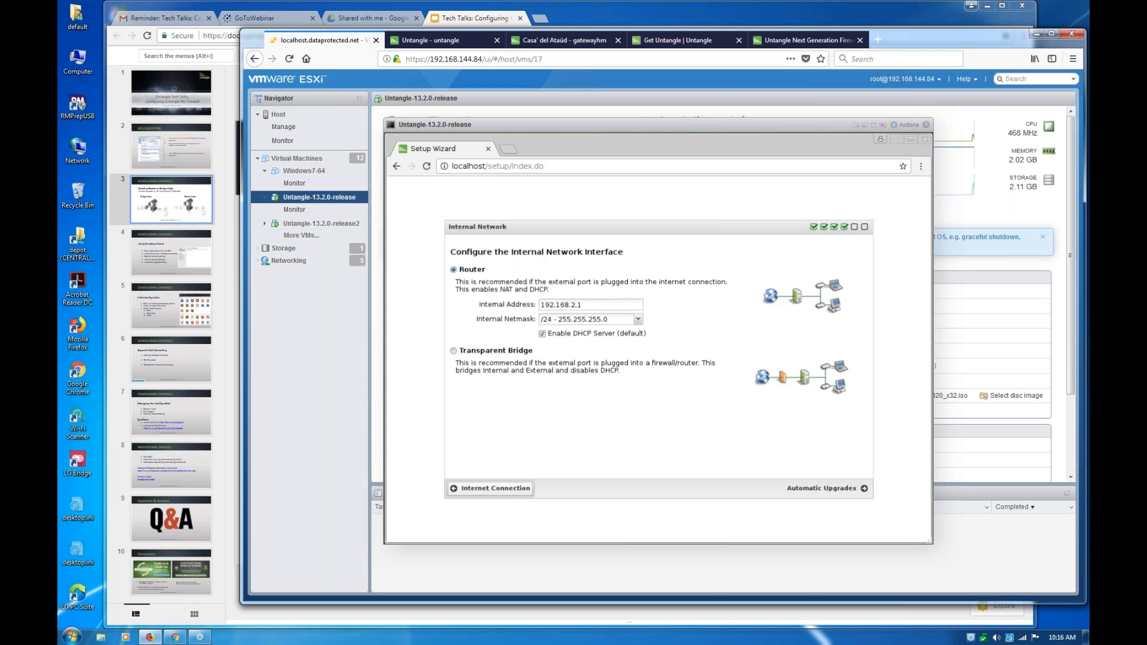
key("ctrl+l")
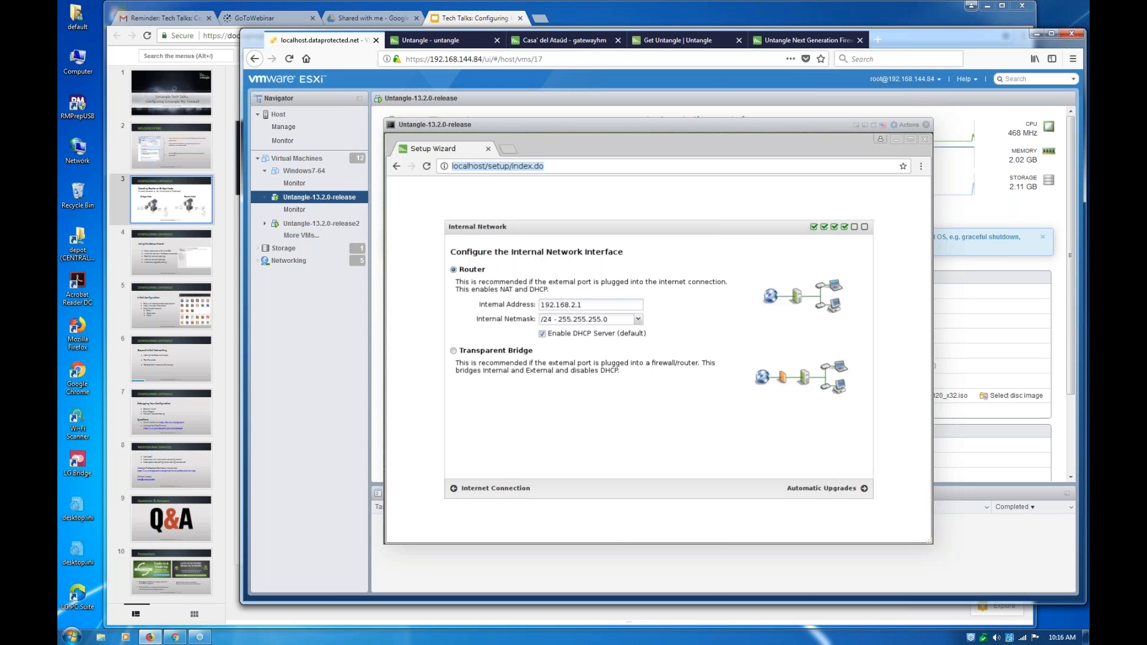
key("Tab")
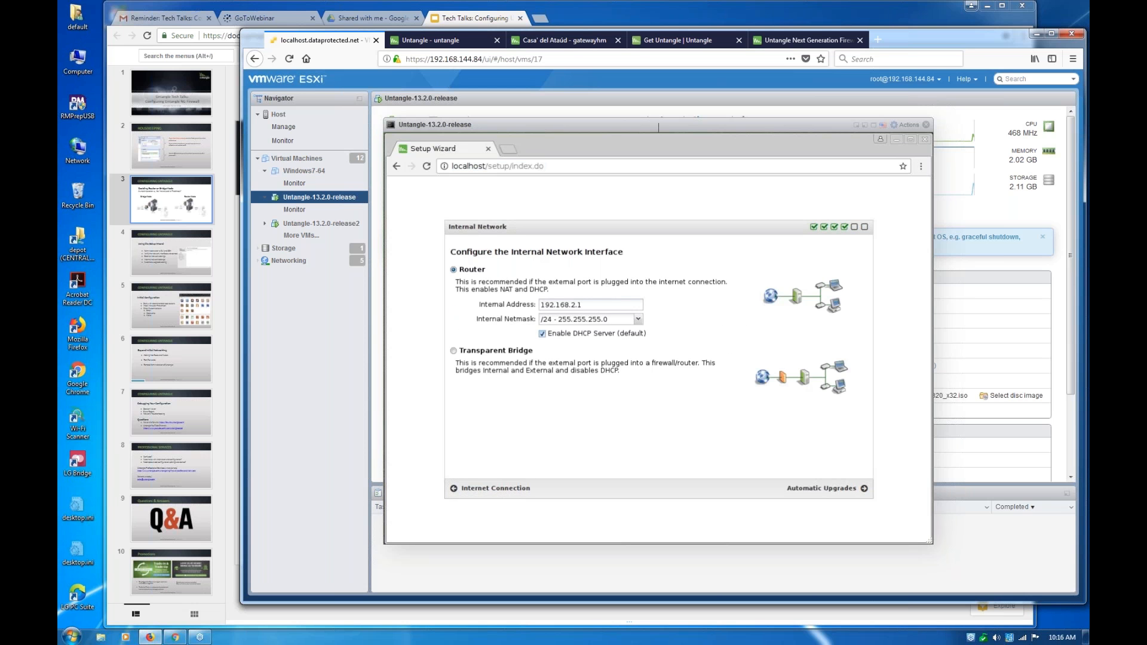
key("ctrl+l")
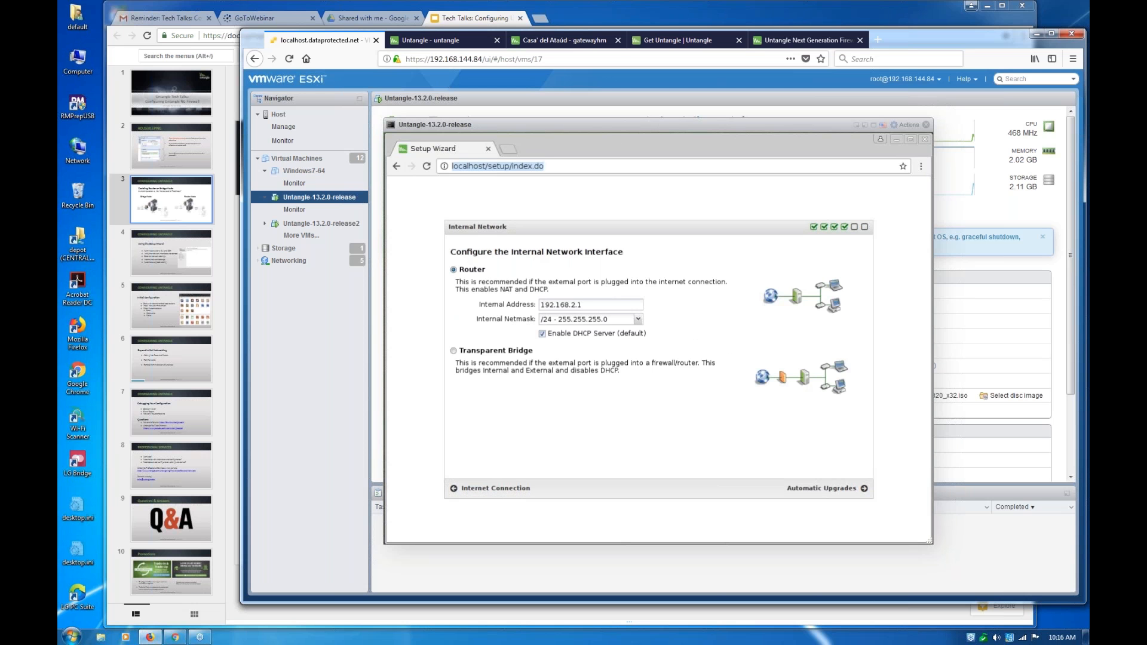
left_click(584, 305)
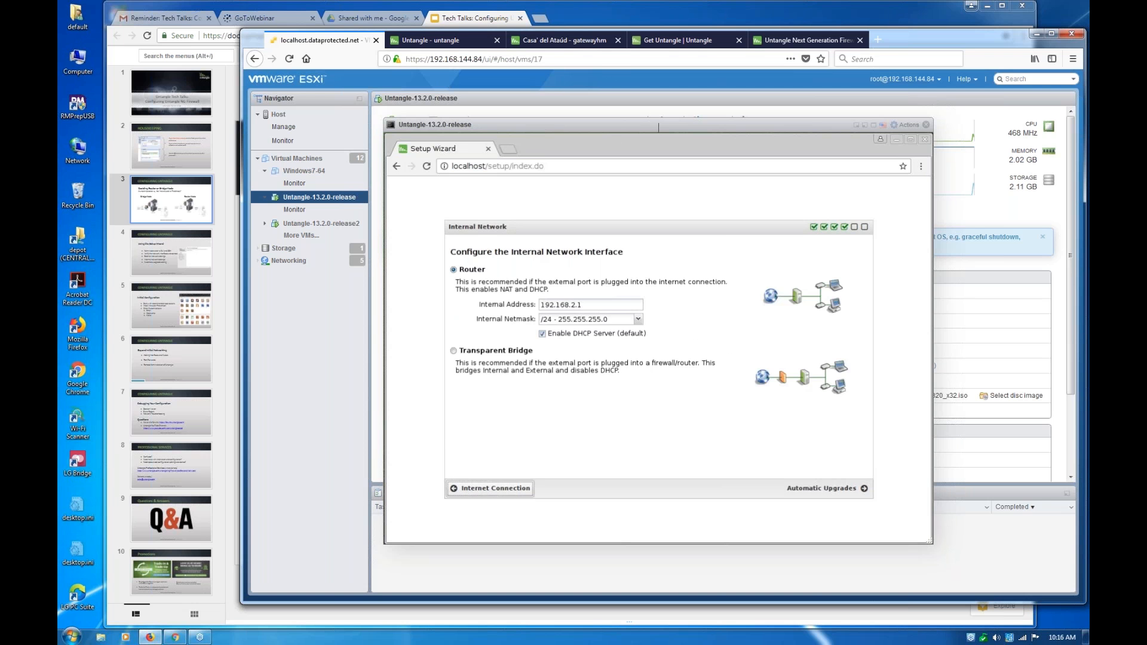
left_click(825, 488)
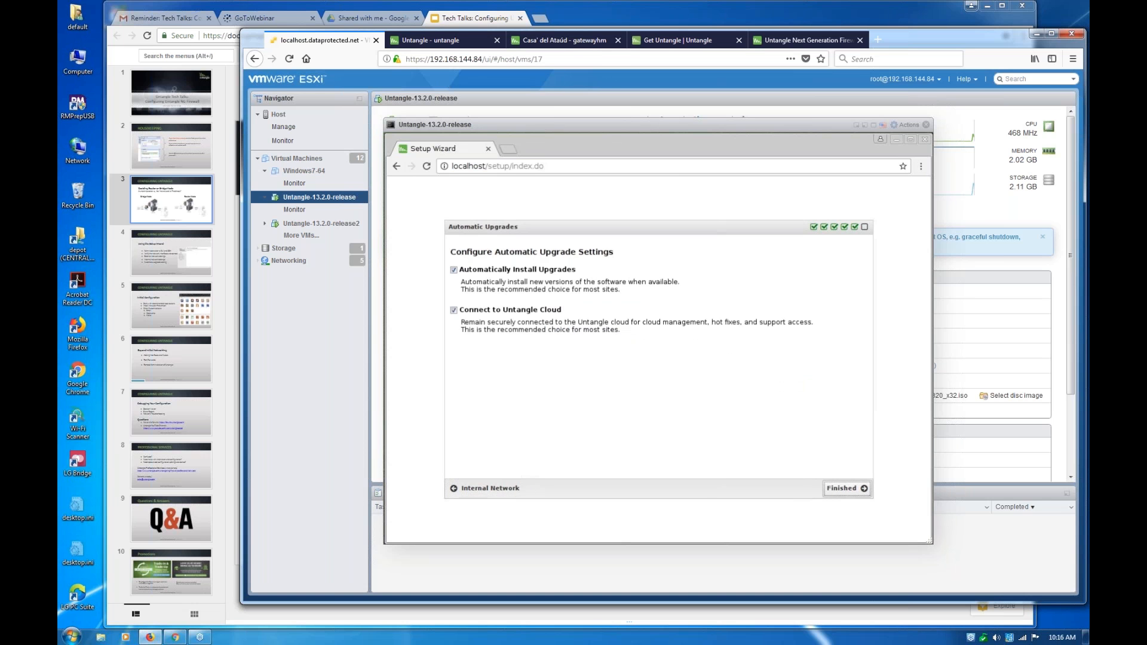
left_click(847, 488)
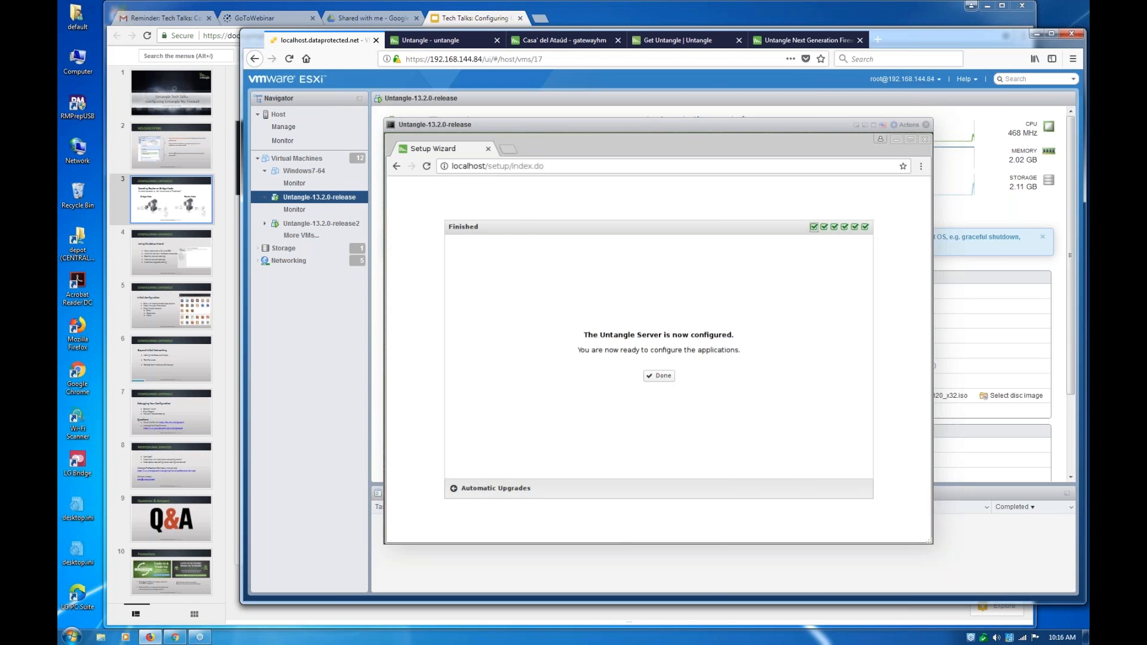
Complete the Setup Wizard, decline saving the password for the site, and close the registration prompt to reach the dashboard
left_click(659, 375)
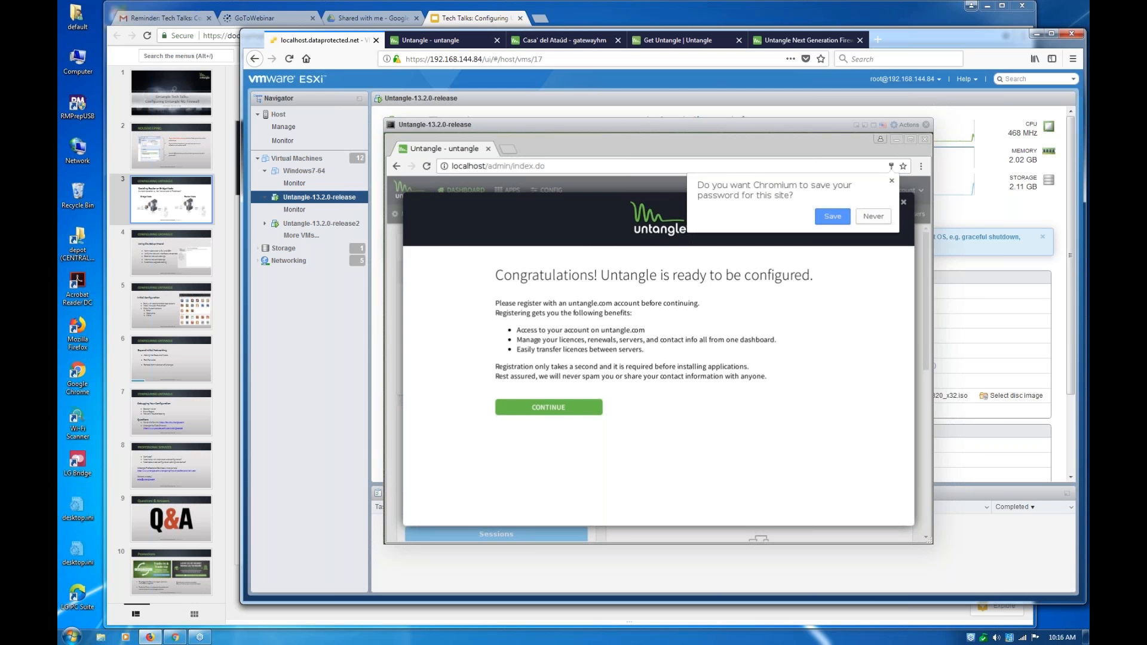
left_click(873, 217)
left_click(904, 203)
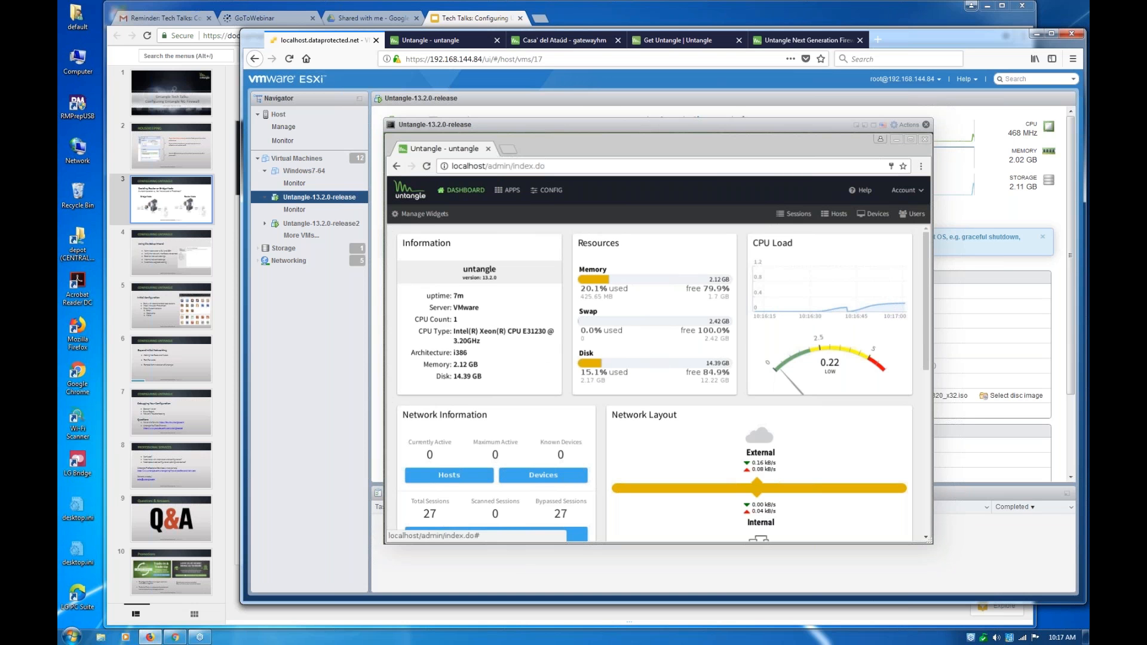
Close the Untangle-13.2.0-release console, reopen it from the virtual machine's preview, and try to maximize it
left_click(926, 125)
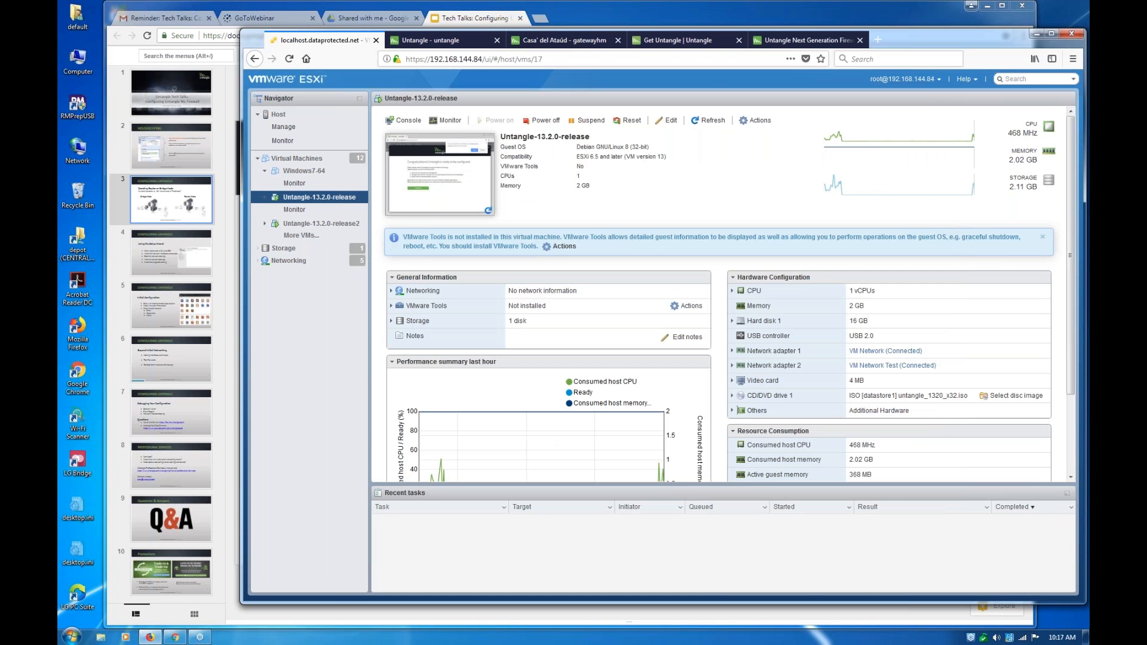
left_click(431, 198)
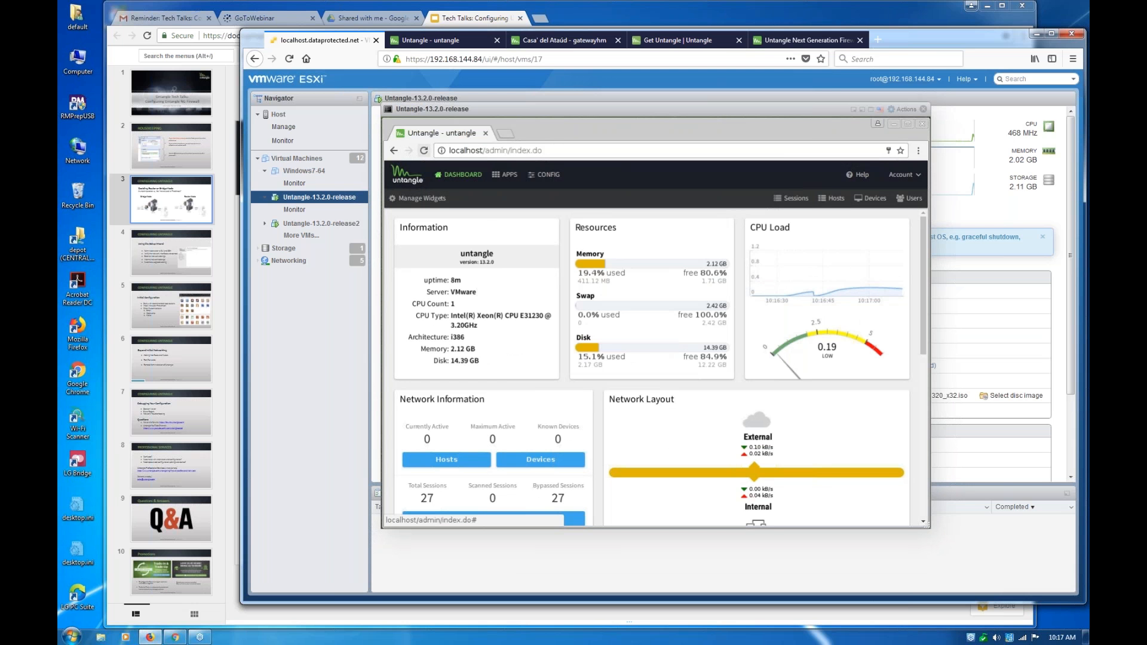
double_click(656, 112)
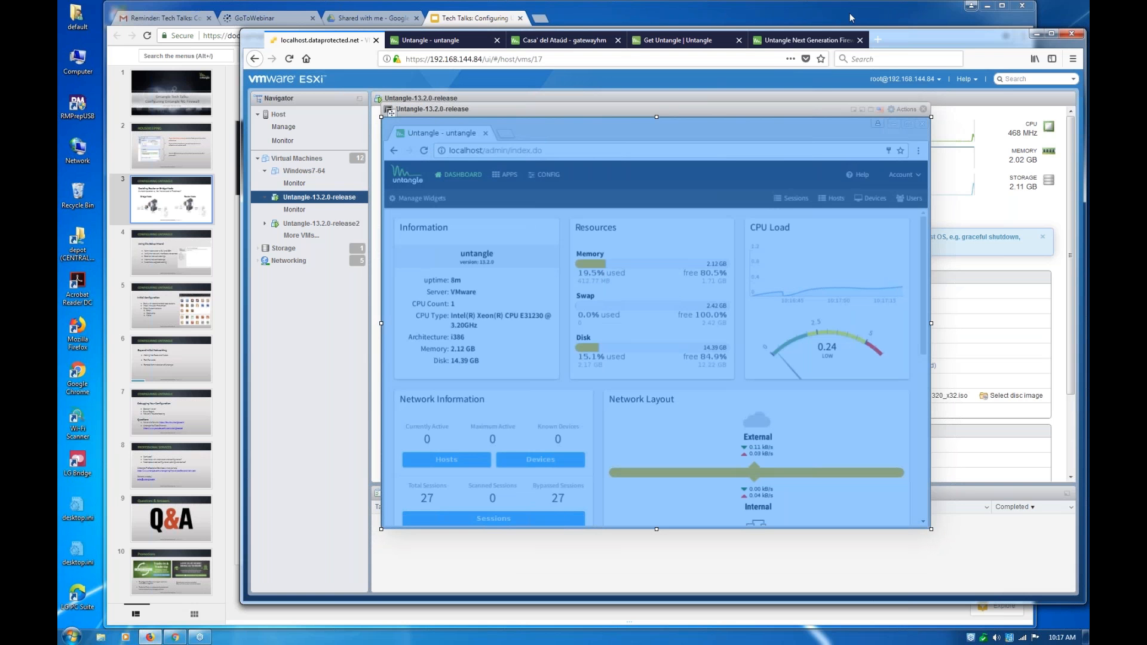
left_click(876, 41)
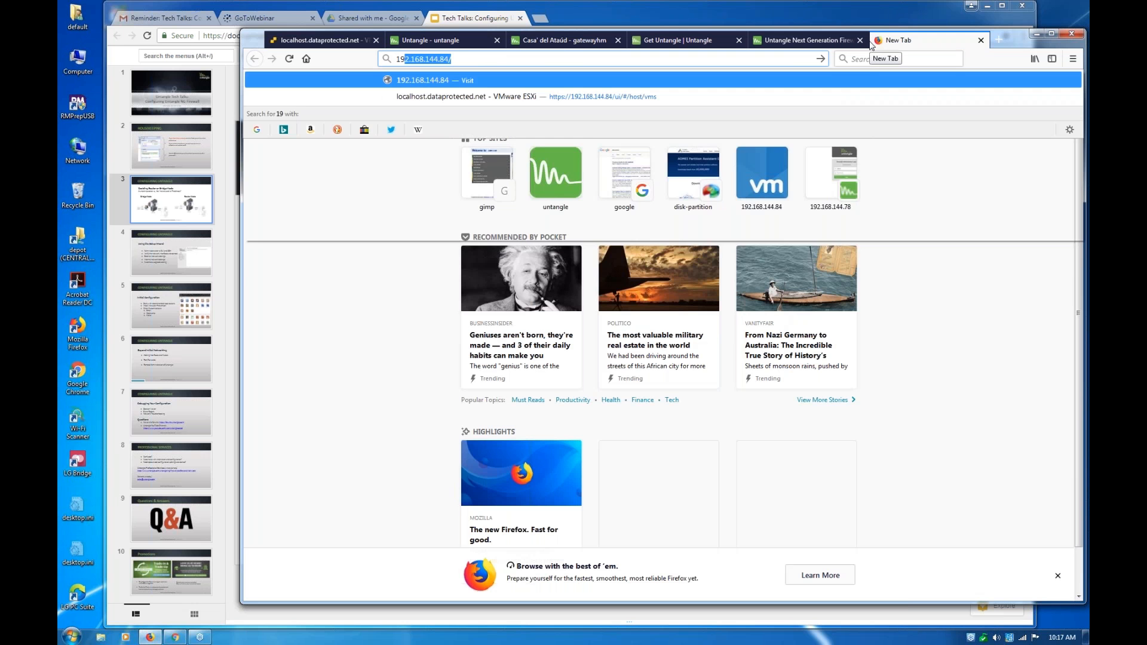
type("2")
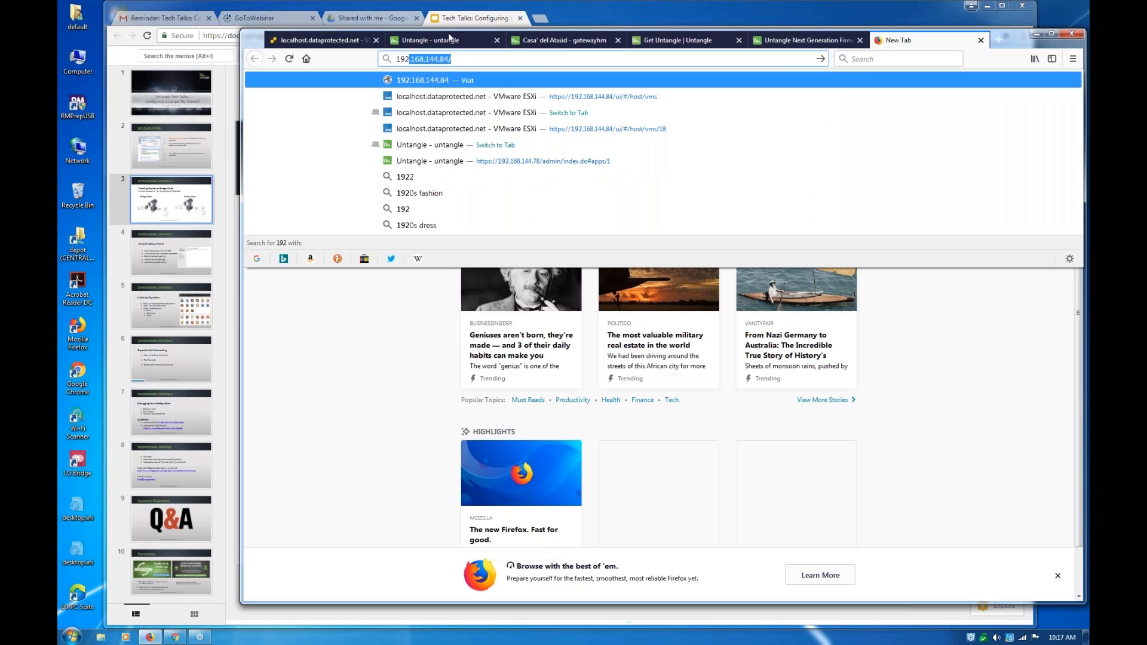
left_click(336, 43)
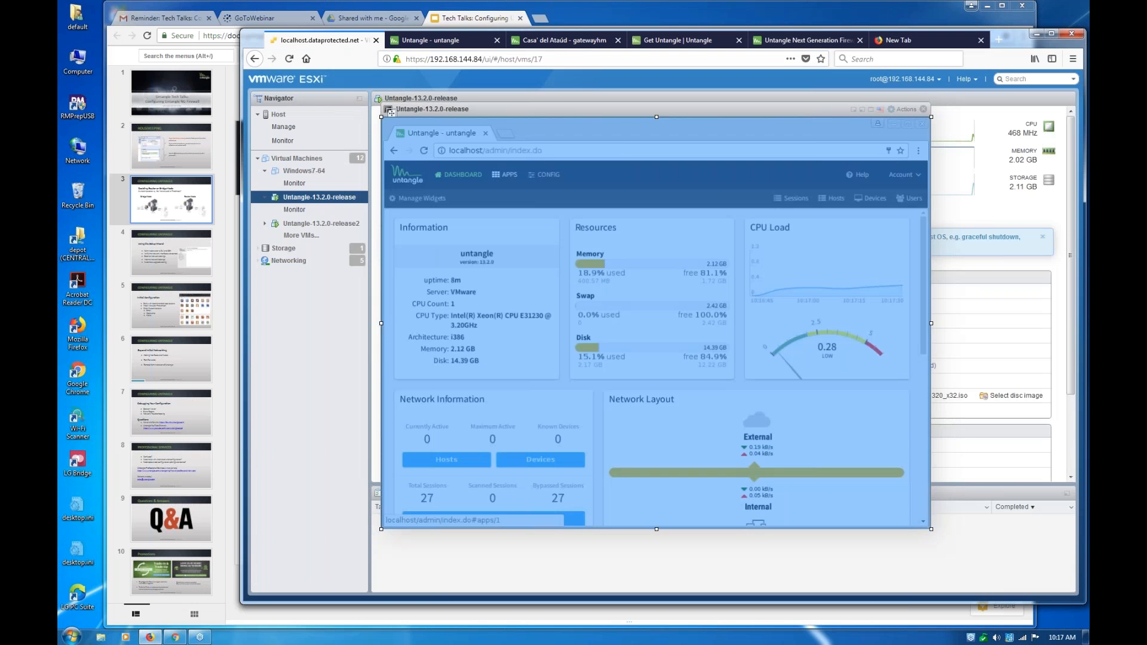
Reload the Untangle administration page inside the virtual machine console to bring back the registration prompt
left_click(505, 174)
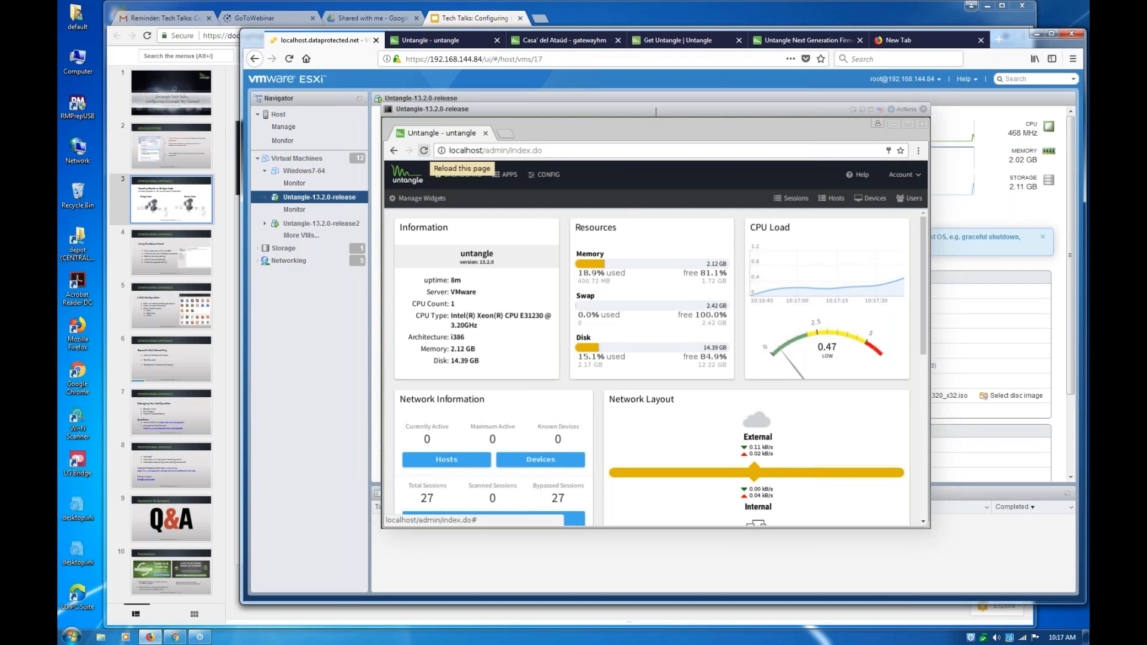
left_click(656, 111)
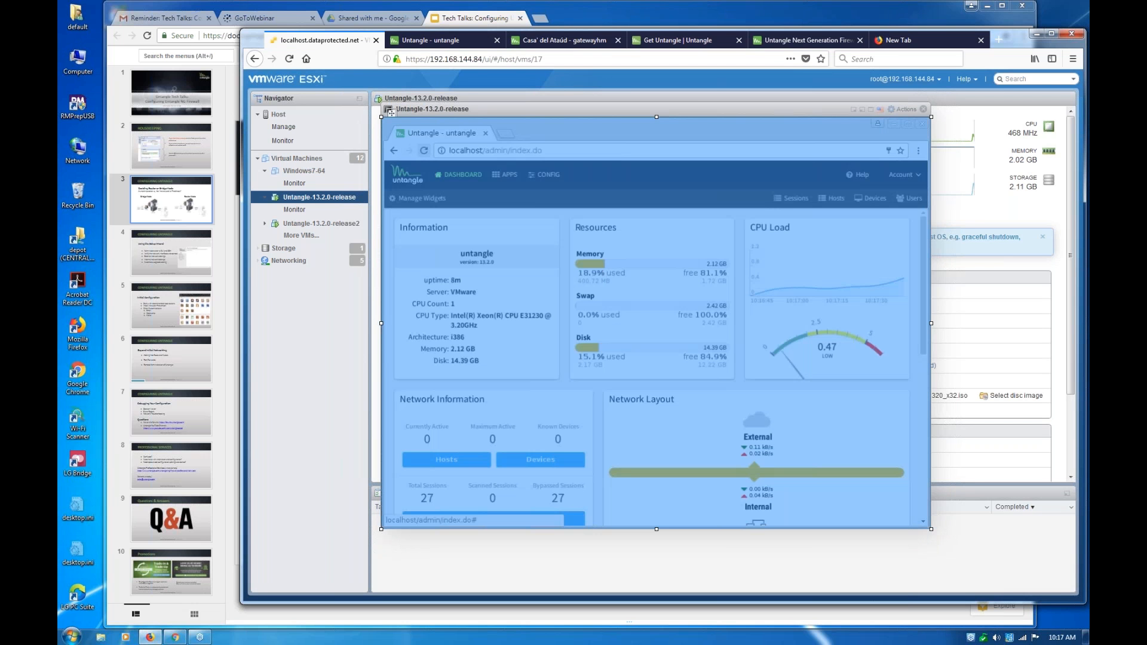
left_click(613, 80)
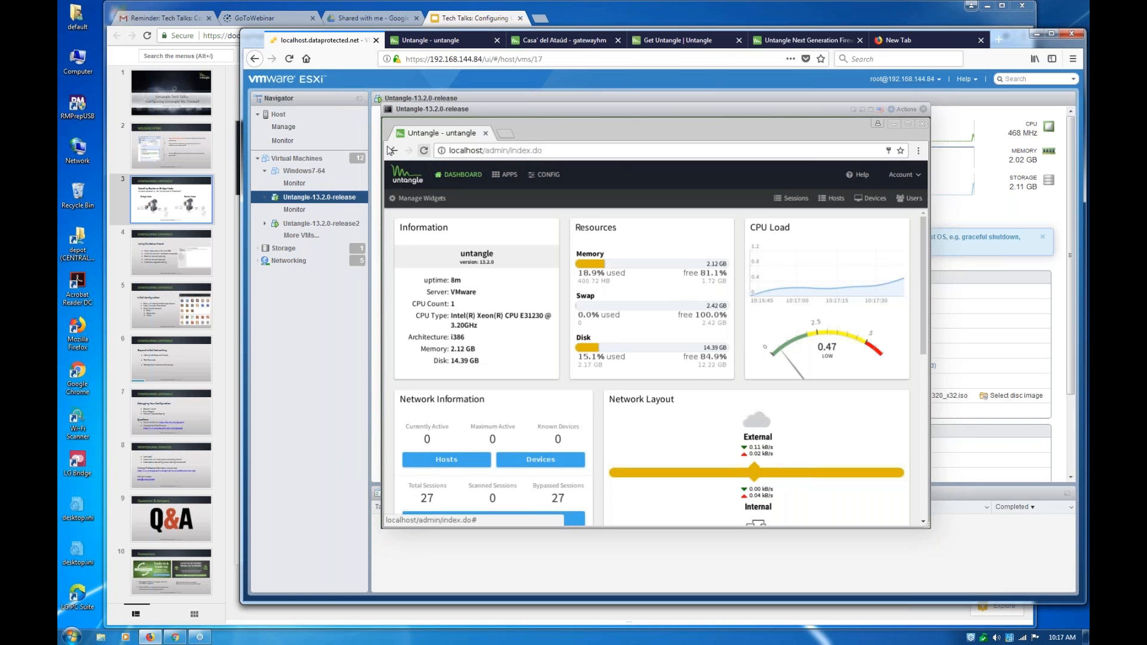
left_click(424, 150)
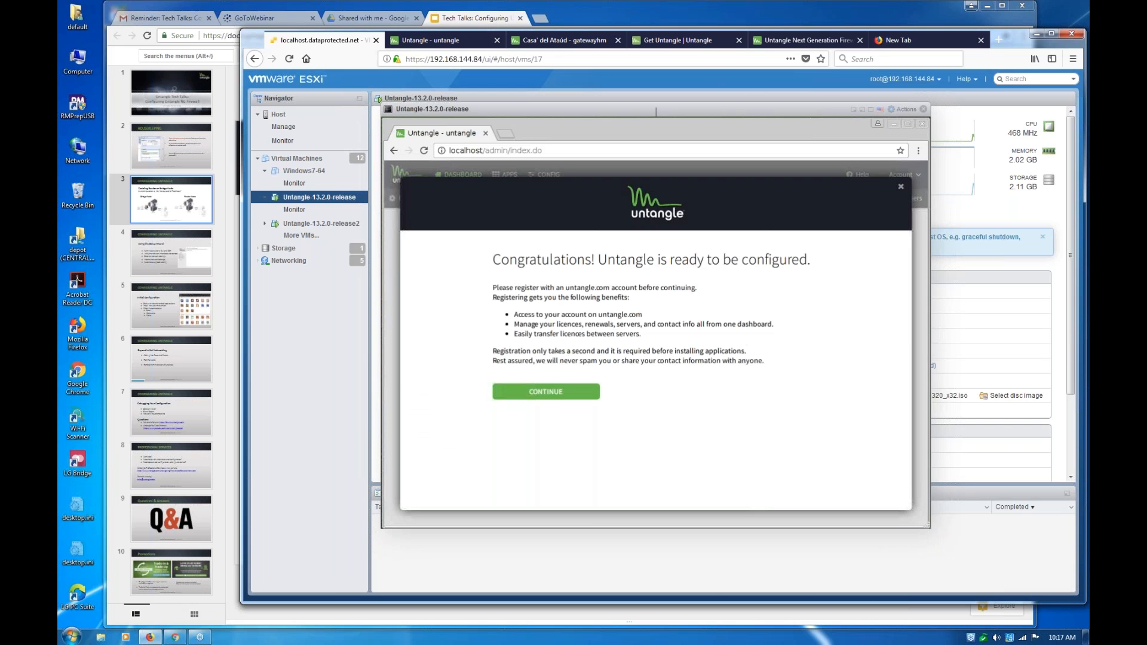
Continue from the registration prompt to the Login or Create an Account page
right_click(525, 392)
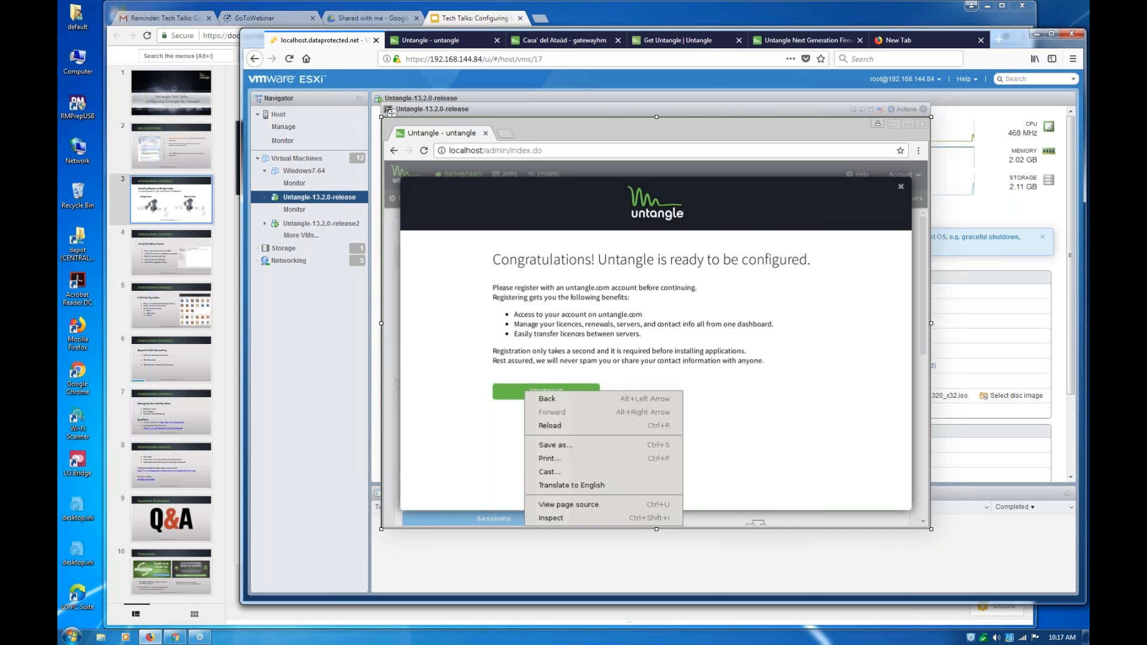
left_click(509, 395)
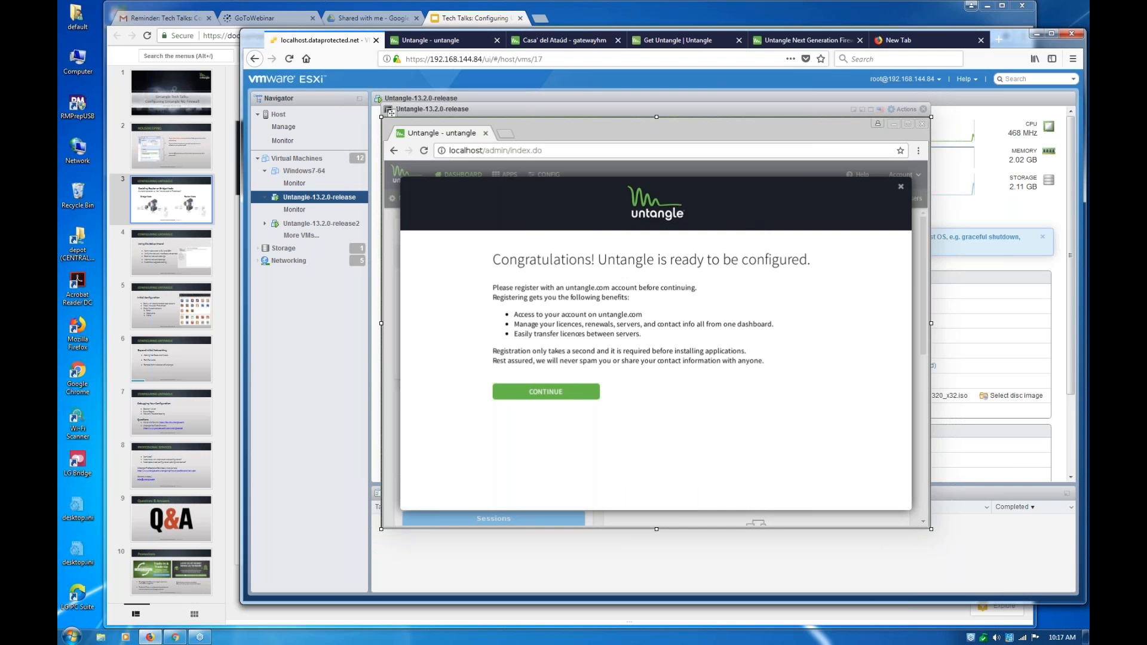
right_click(526, 392)
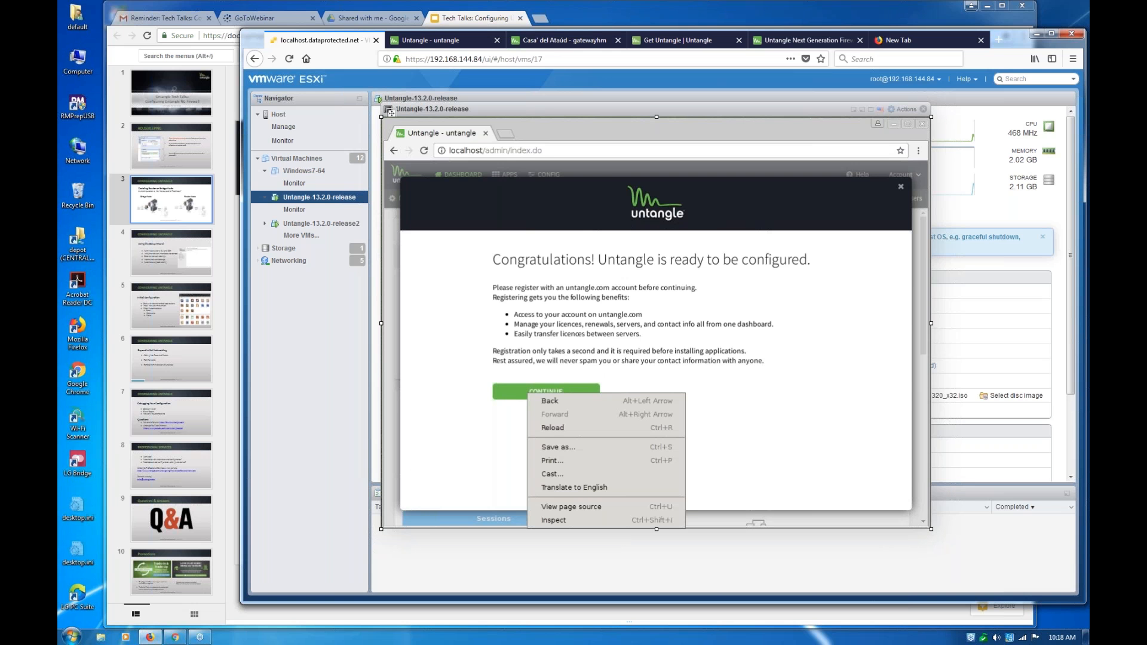
left_click(504, 392)
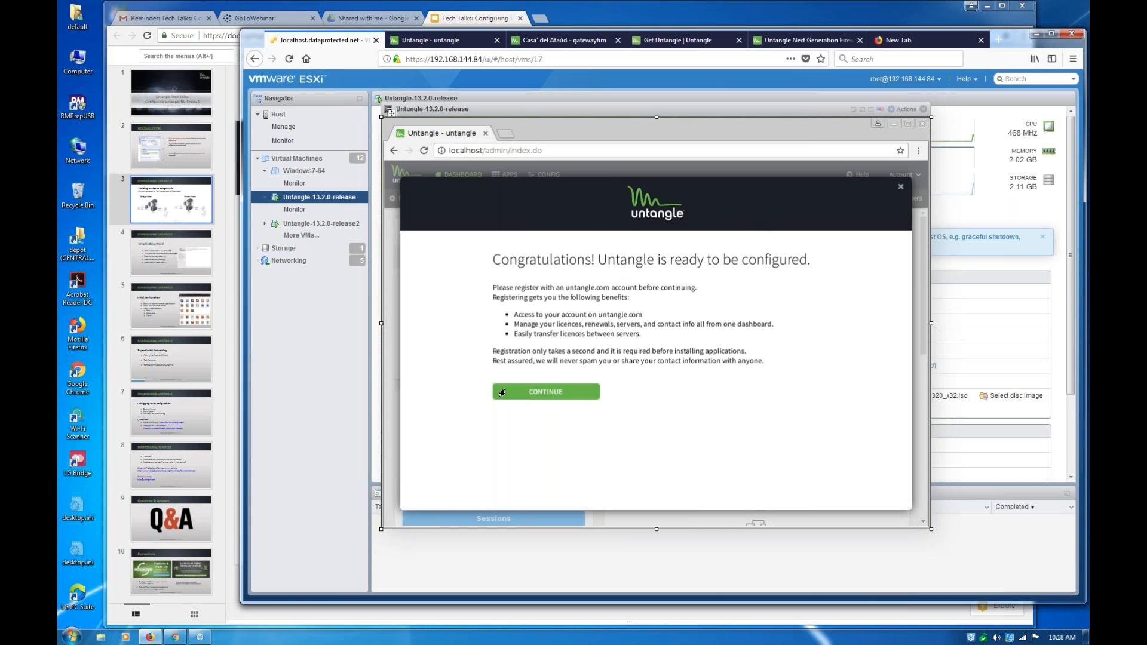
double_click(503, 393)
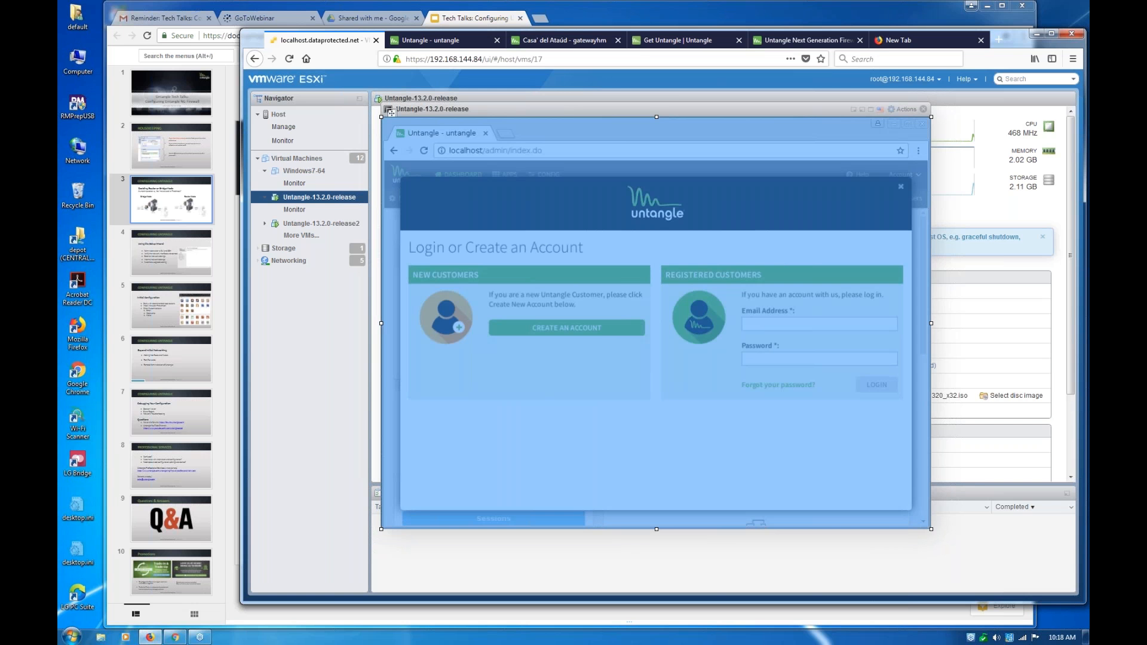
left_click(670, 95)
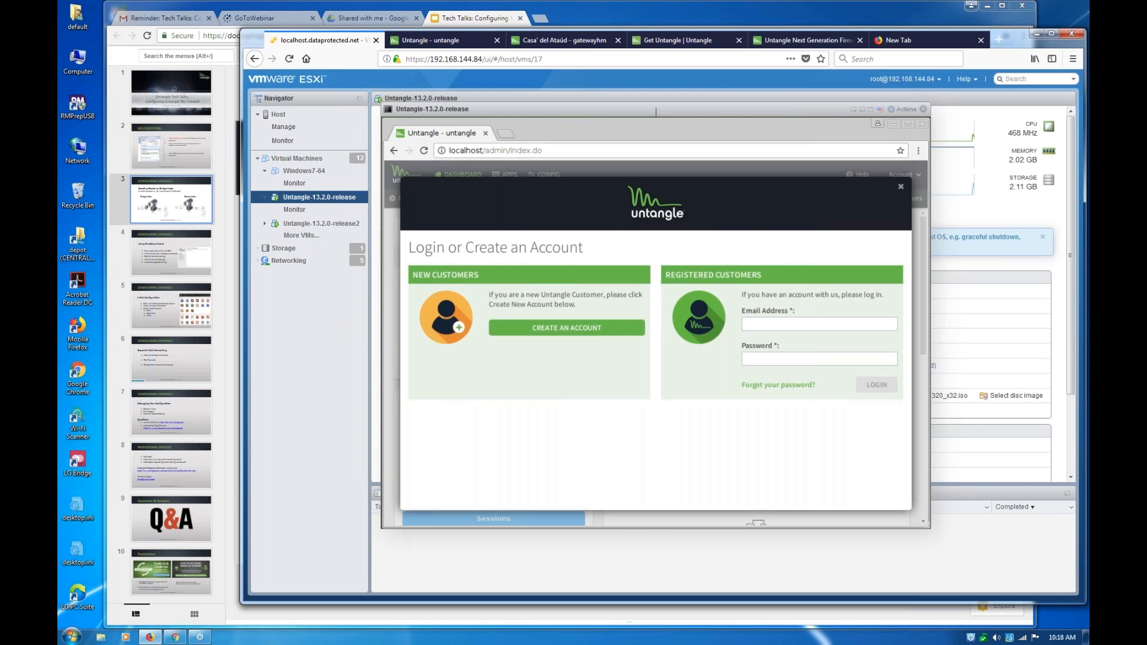
Enter the account's e-mail address in the Registered Customers login form
left_click(745, 359)
left_click(745, 324)
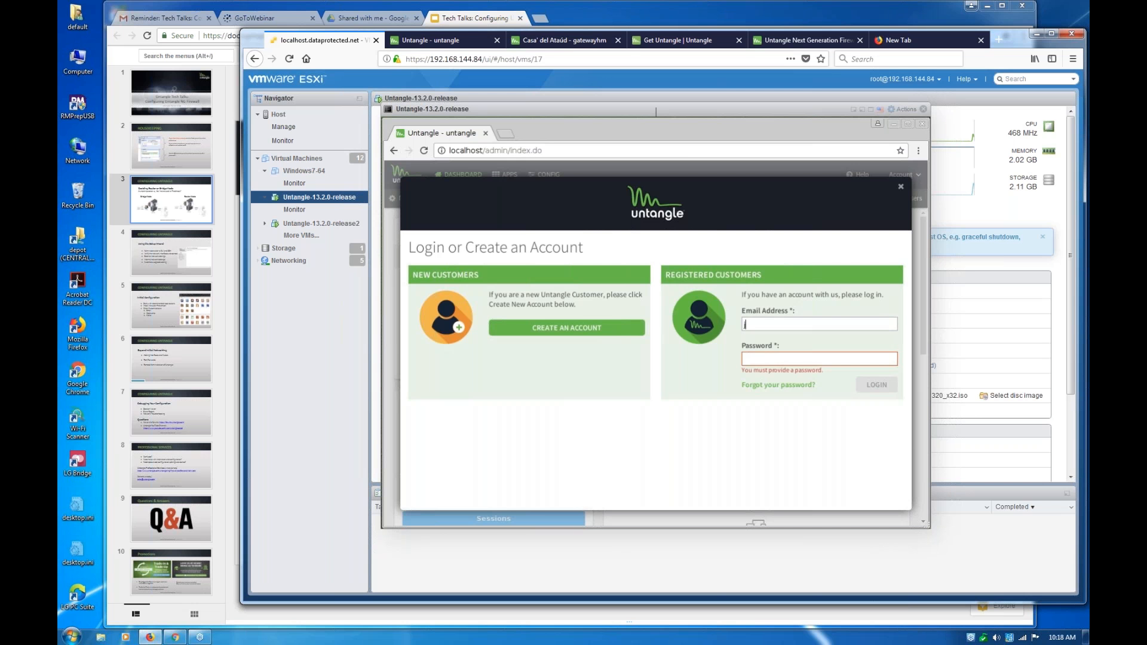
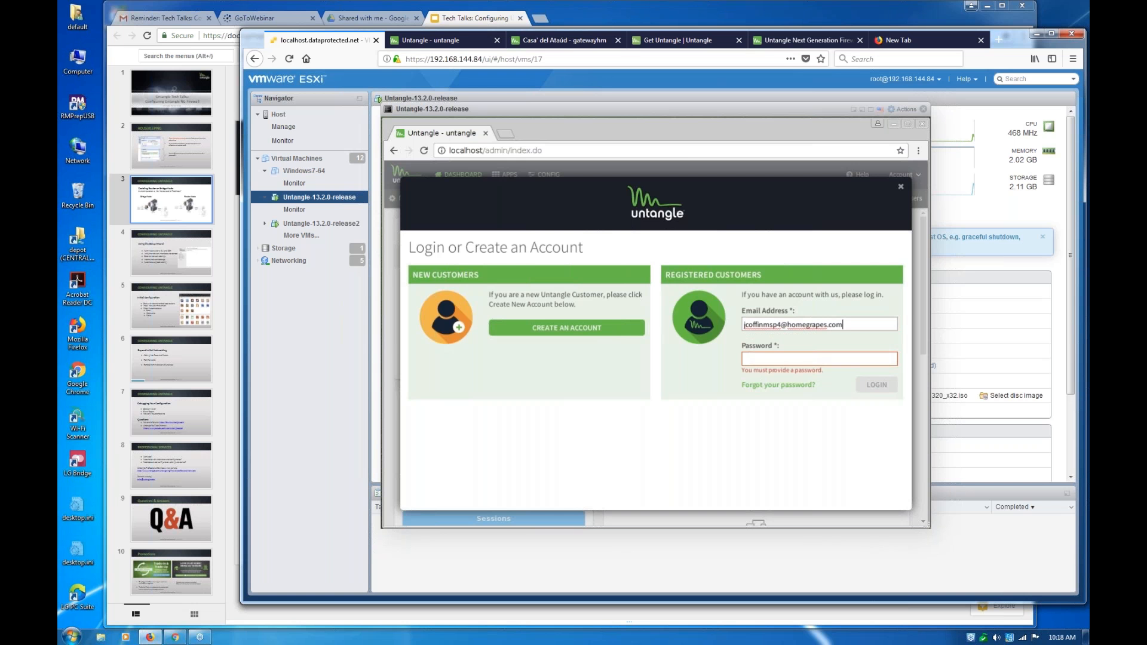
Enter the account password, log in to register the server, and dismiss the browser's offer to save the password
key("Tab")
type("••••")
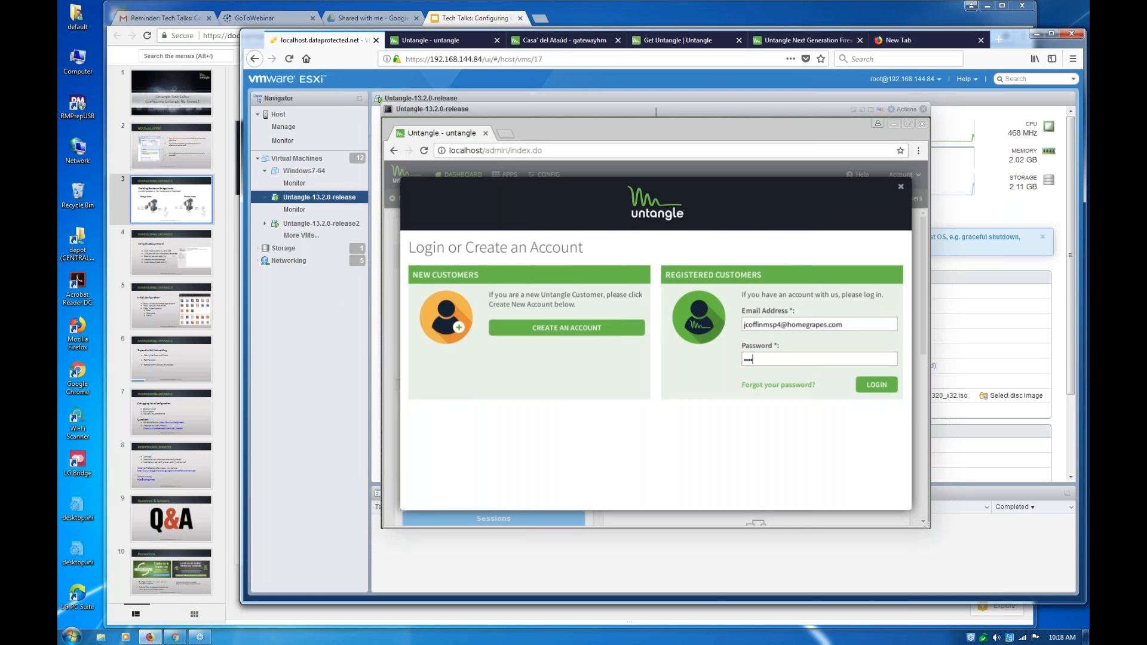
type("•••")
key("Return")
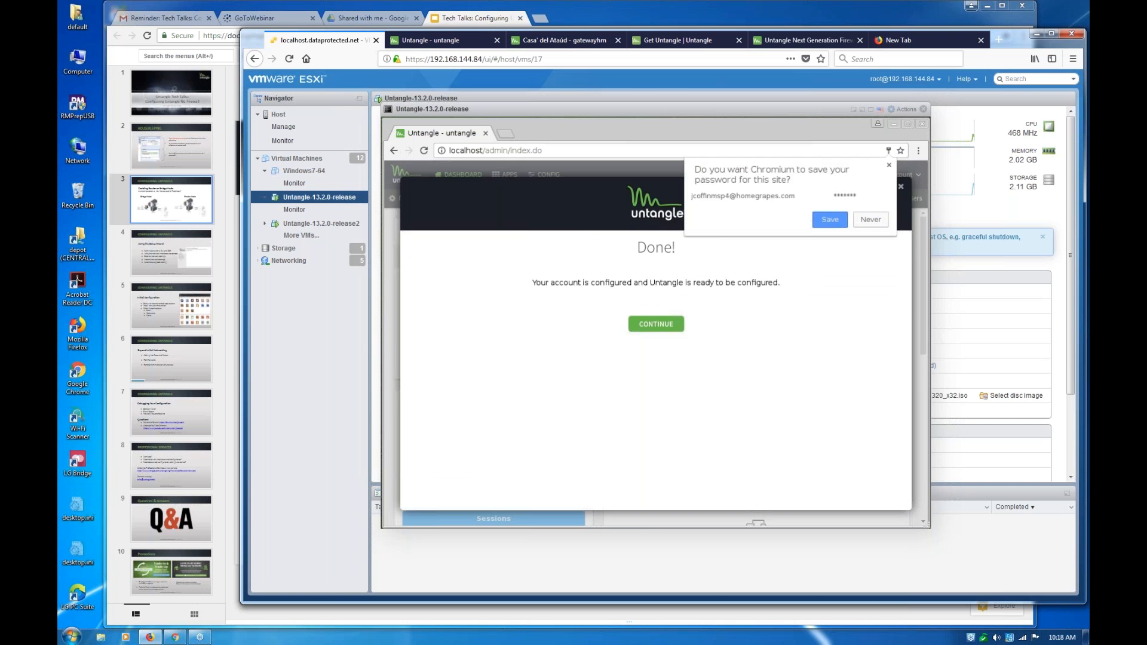
right_click(670, 322)
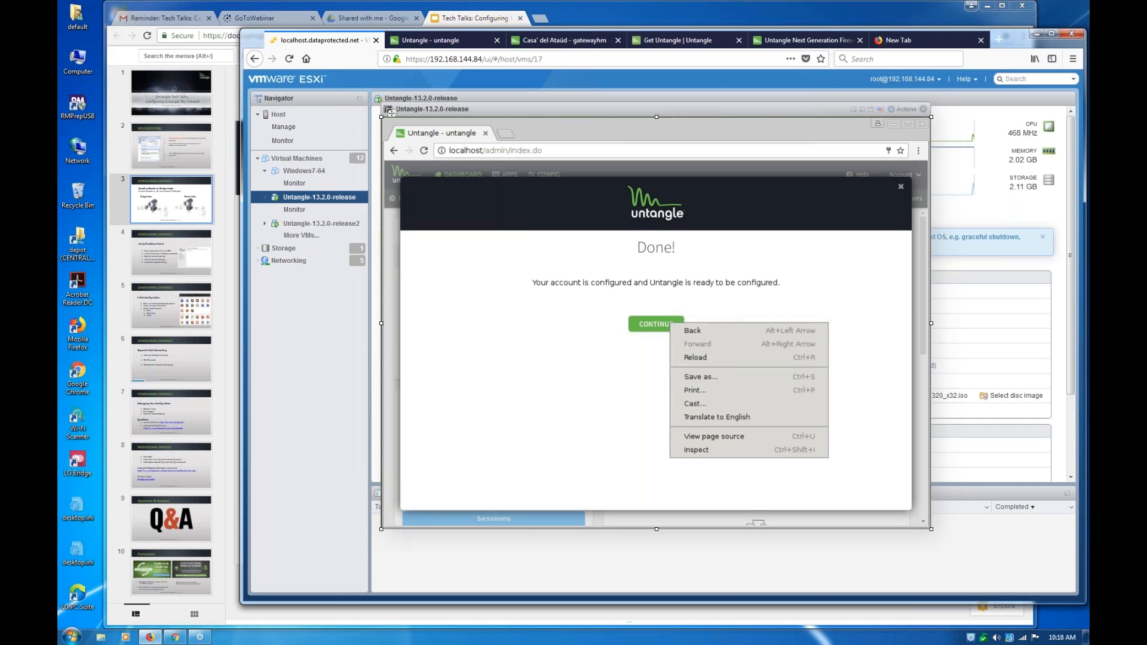
left_click(607, 309)
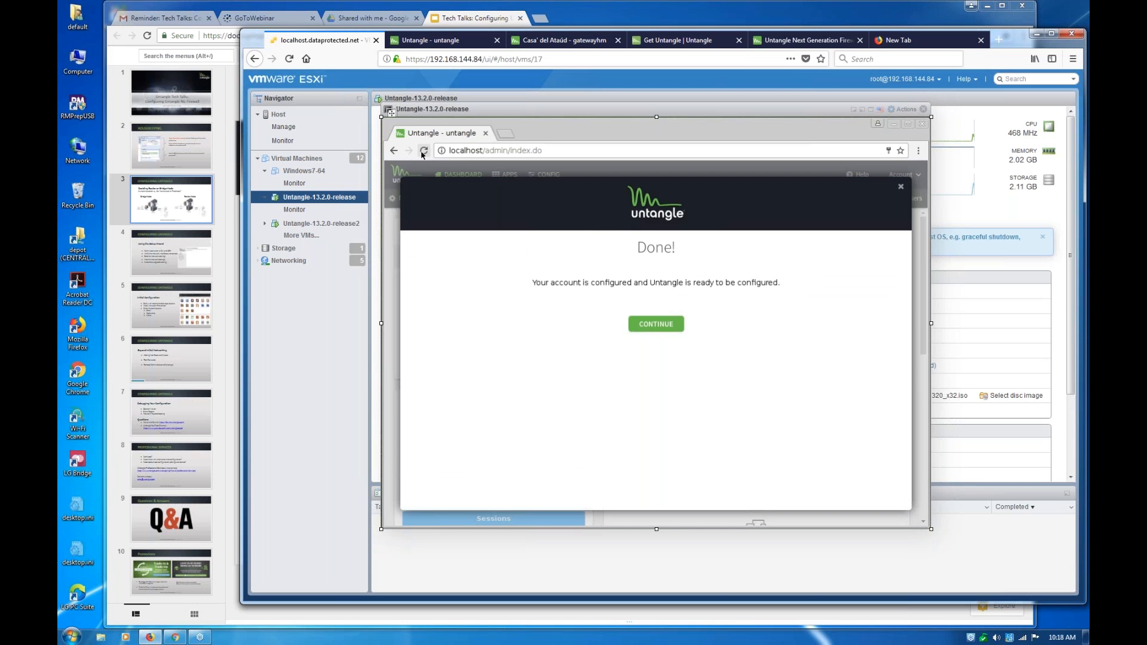
View the dashboard of the other Untangle server at 192.168.144.78, and return to the ESXi console
left_click(444, 42)
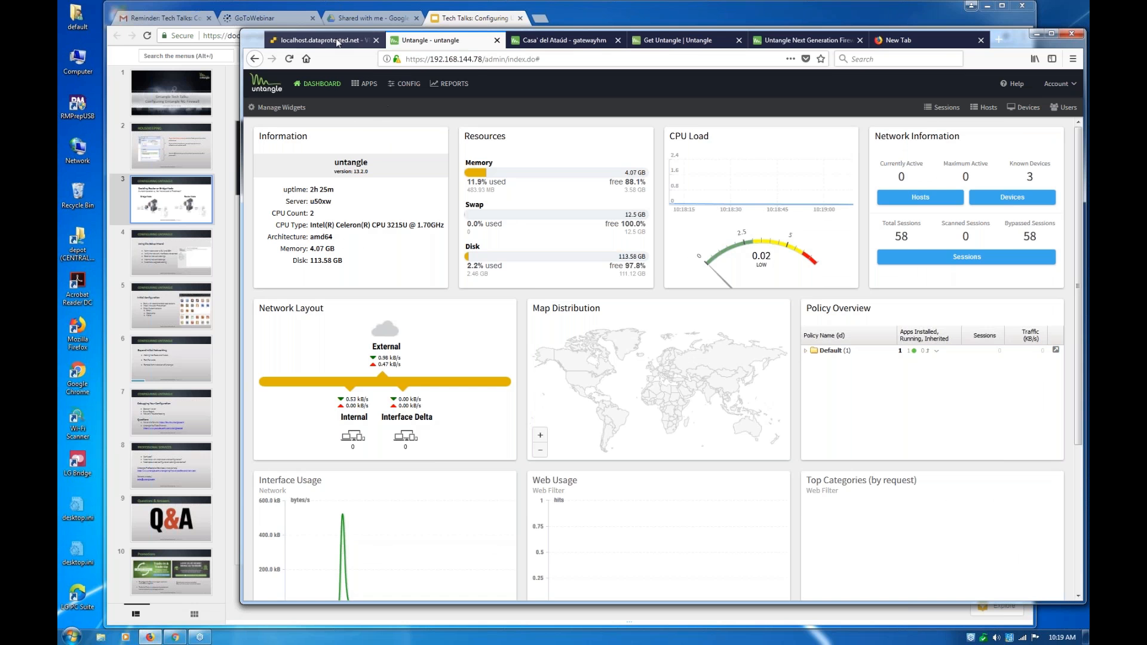
left_click(338, 41)
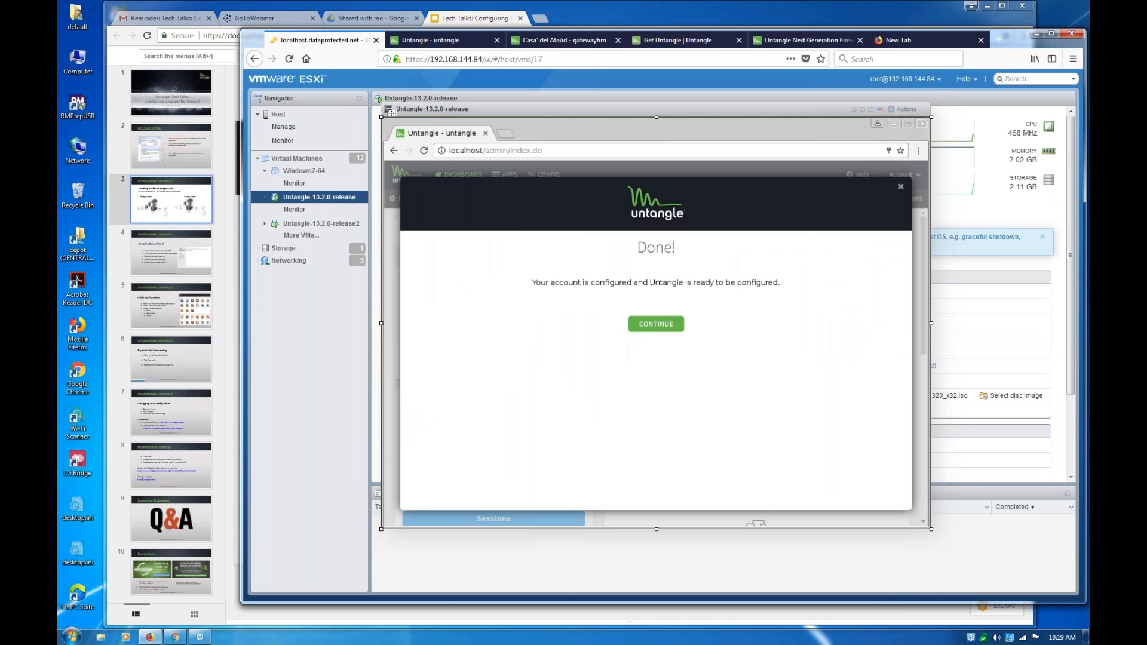
Dismiss the registration completion message on the virtual machine, and switch to the Untangle server at 192.168.144.78
left_click(391, 113)
left_click(422, 187)
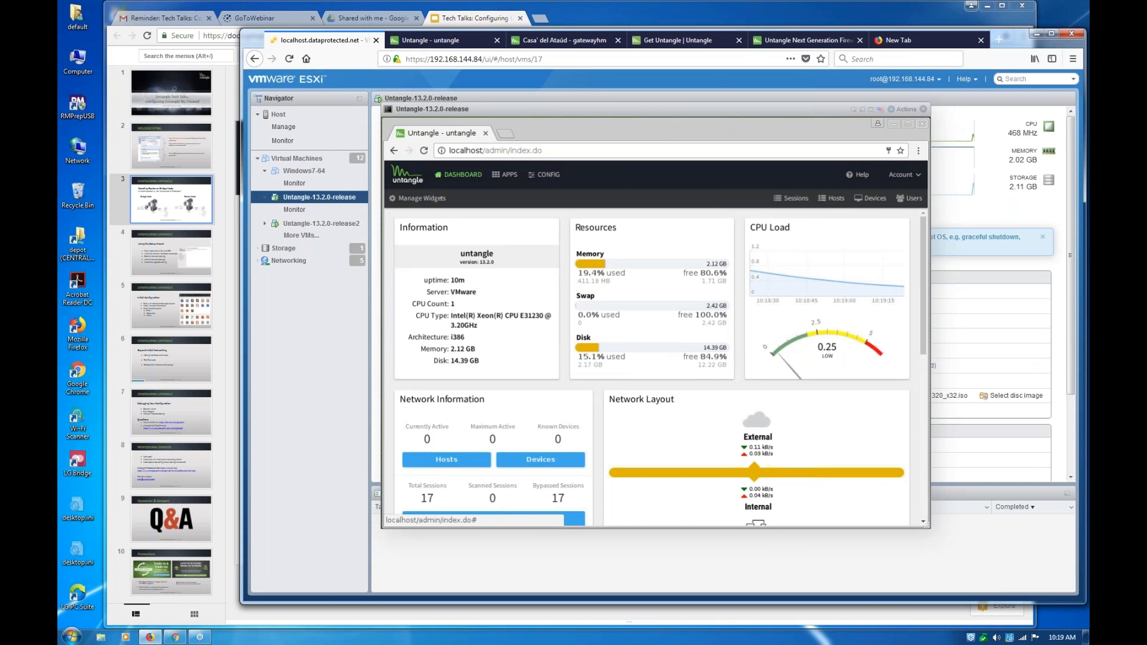
left_click(433, 41)
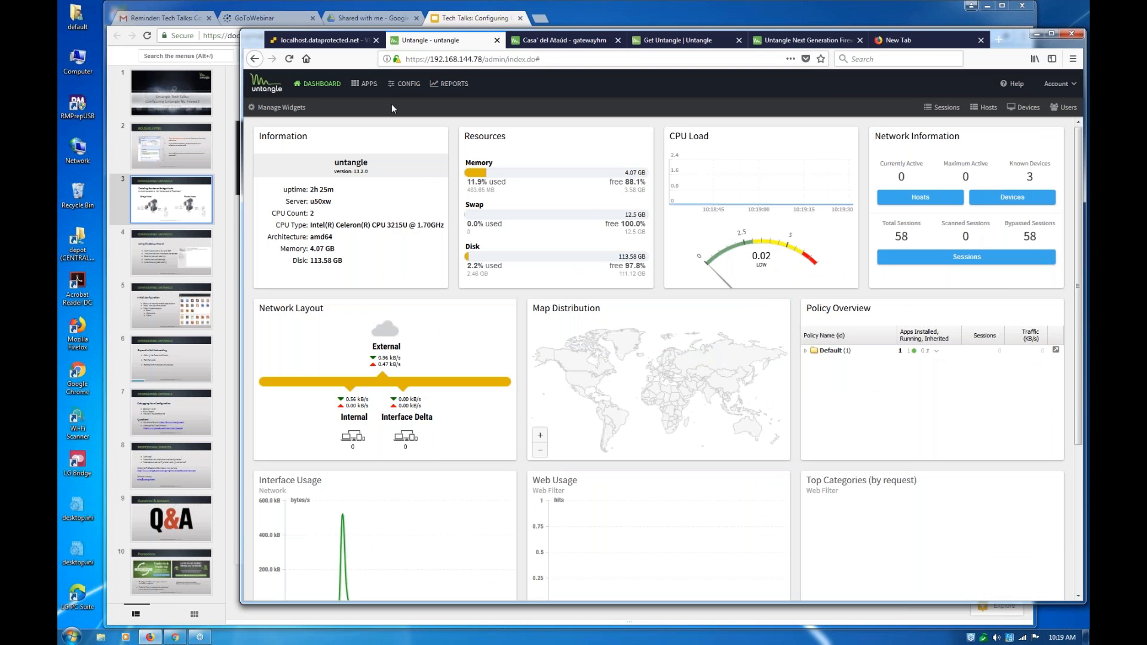
Install Virus Blocker and Virus Blocker Lite from the server's list of available apps
left_click(371, 85)
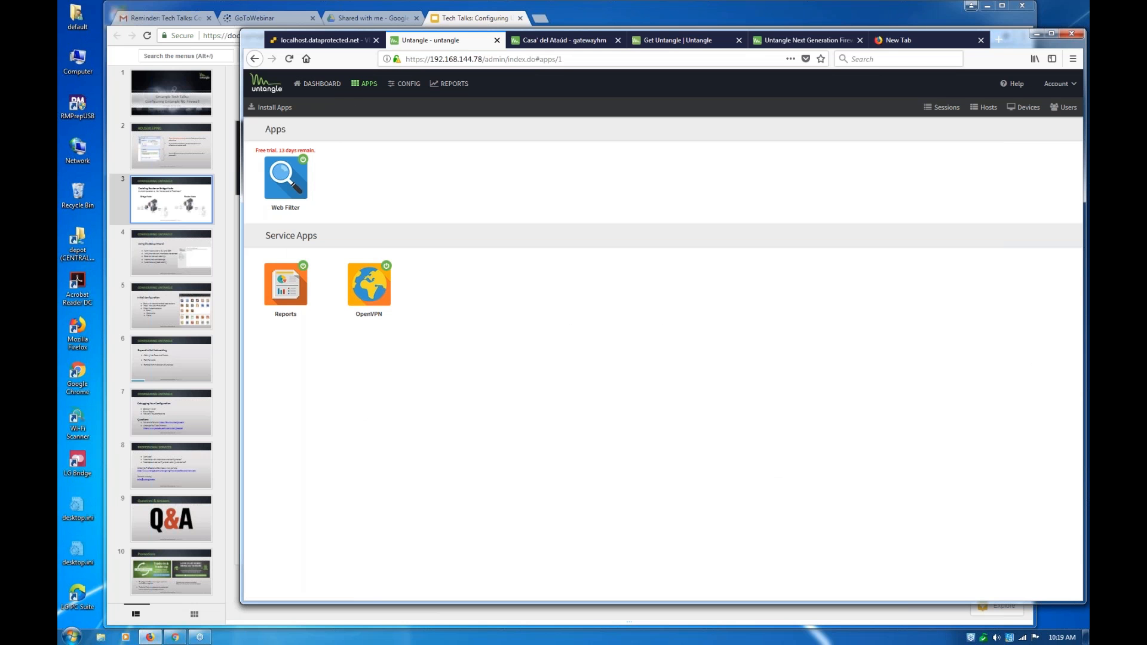
left_click(284, 110)
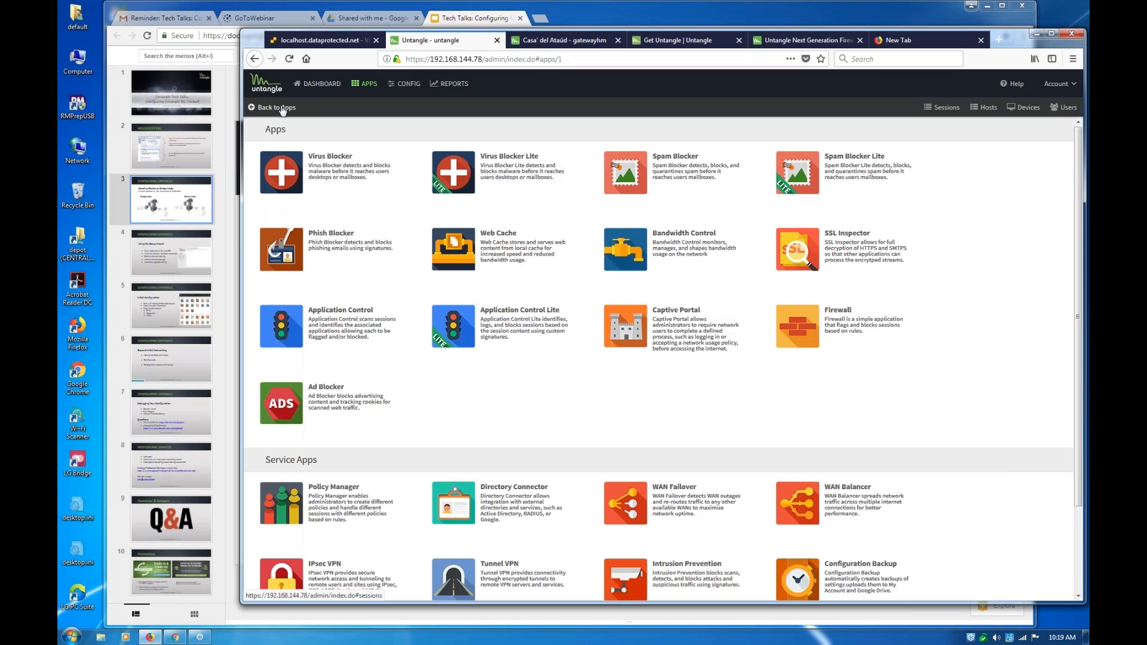
left_click(283, 109)
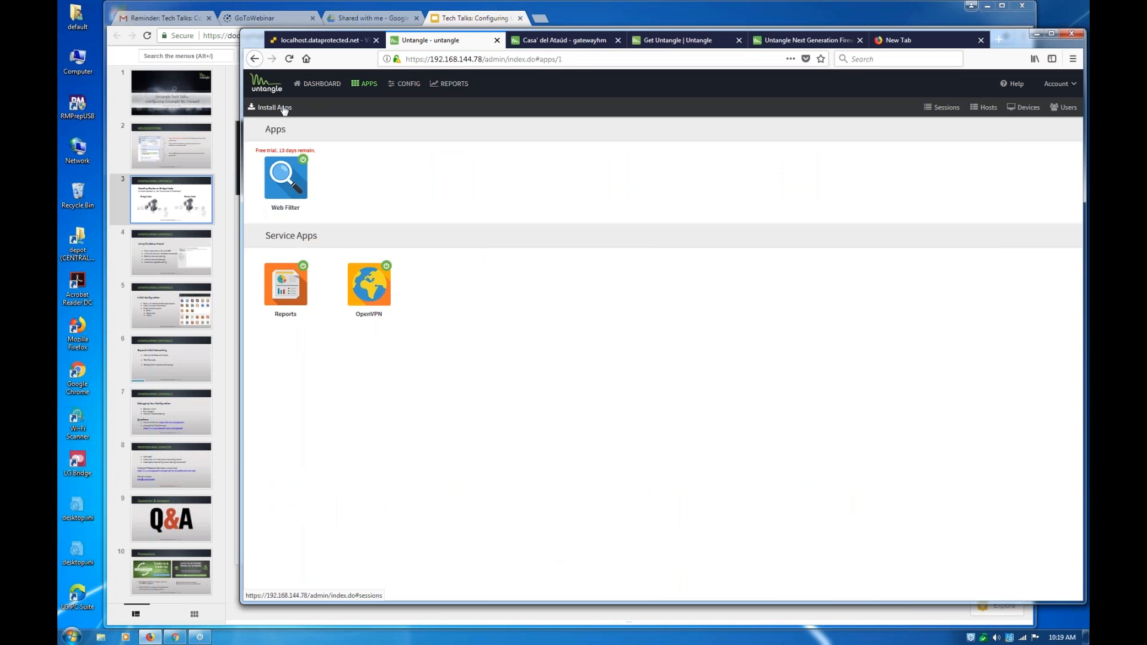
left_click(285, 111)
left_click(303, 176)
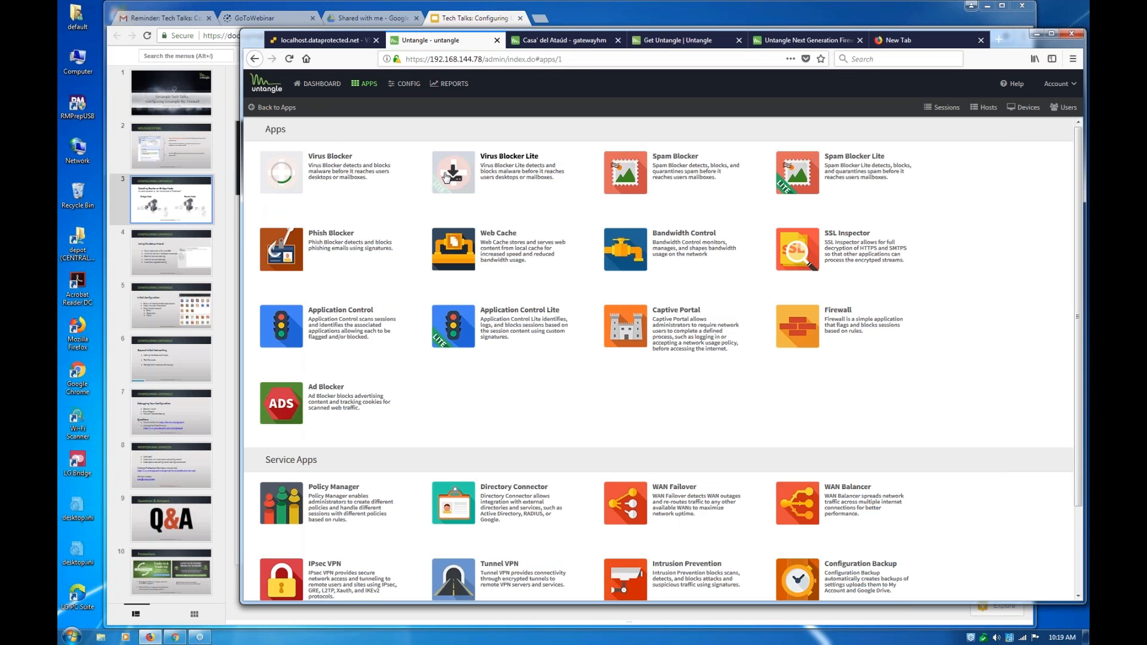
left_click(447, 176)
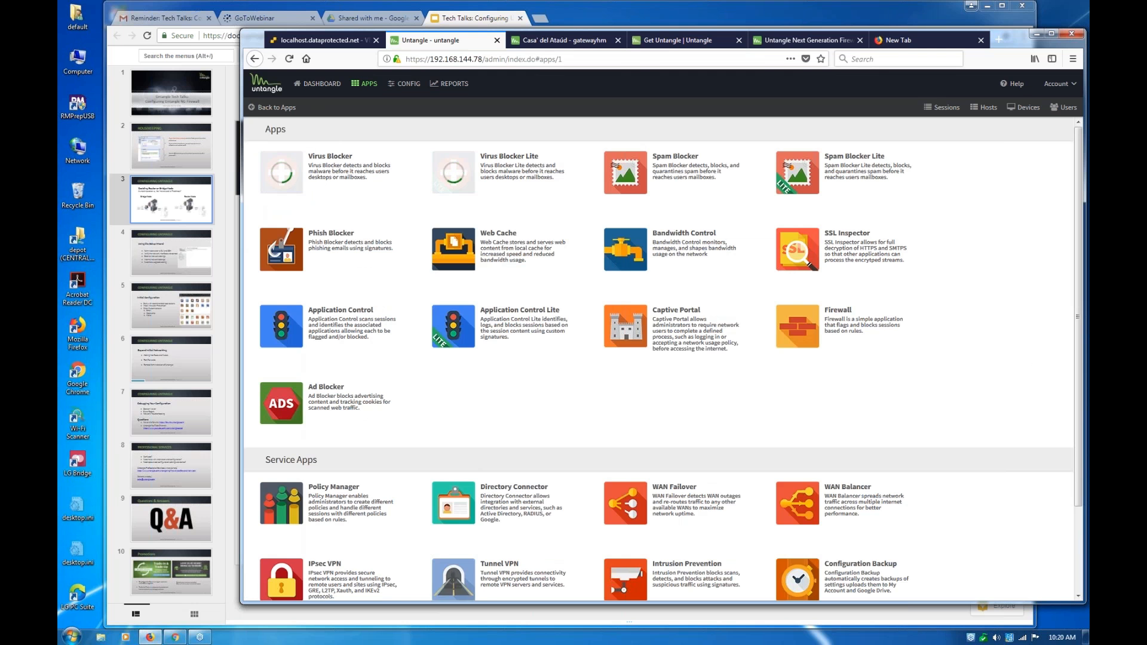
Install the IPsec VPN service app and go back to the installed apps overview
scroll(302, 494, "down", 3)
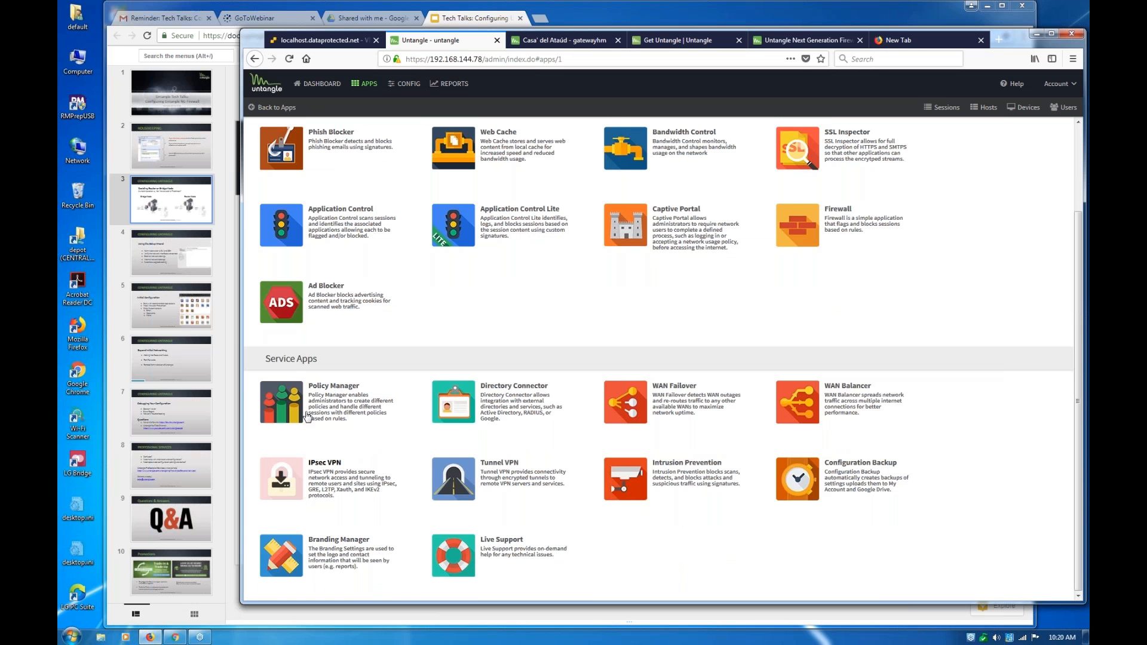
left_click(287, 478)
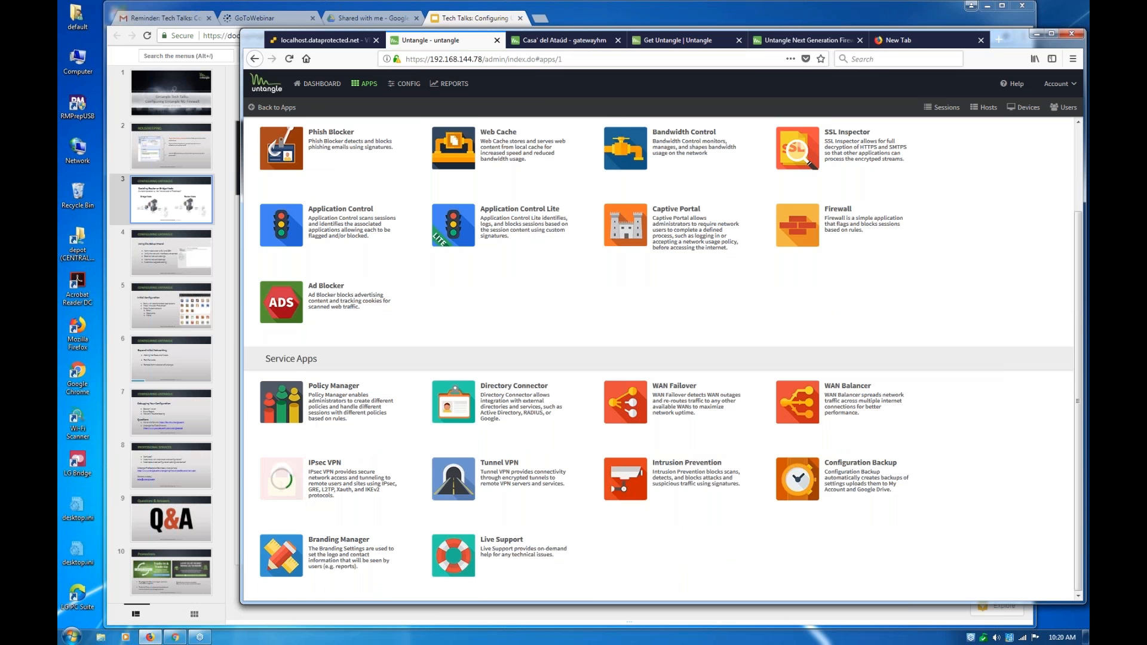
left_click(271, 108)
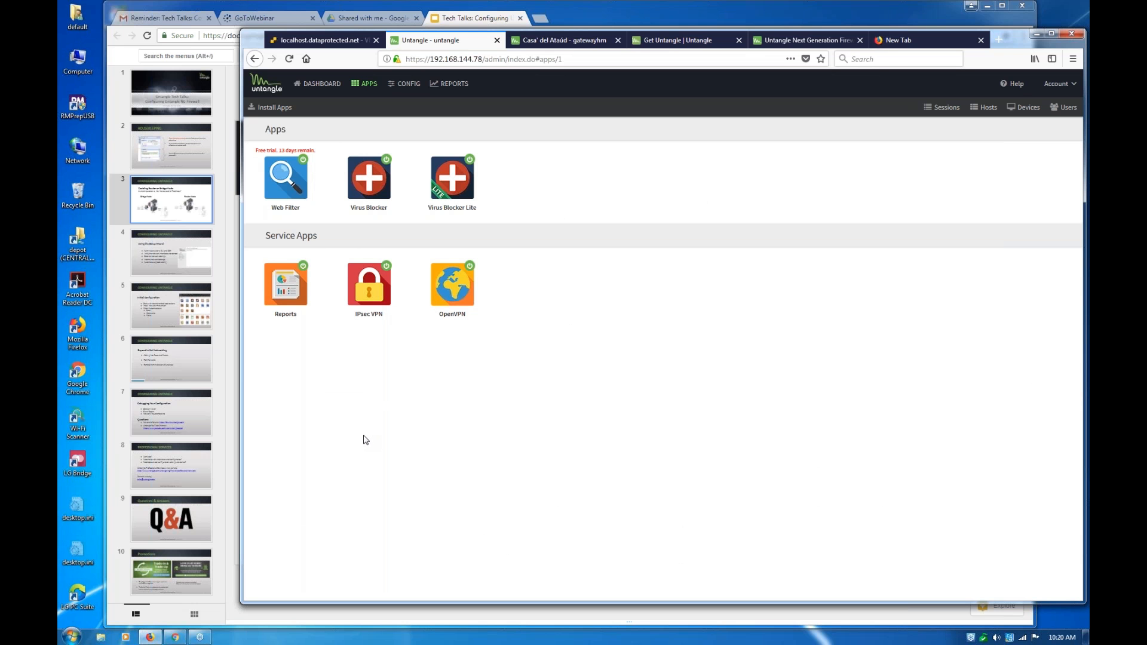
Check the Initial Configuration slide, and open the Administration settings of the Untangle server
left_click(160, 311)
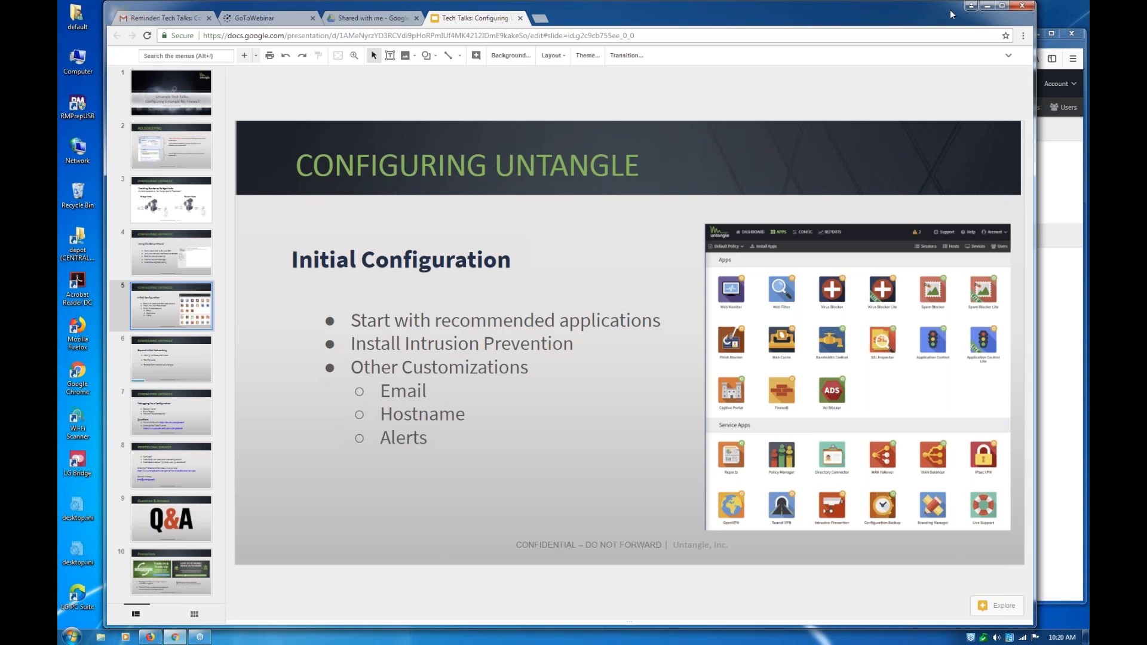
left_click(1057, 255)
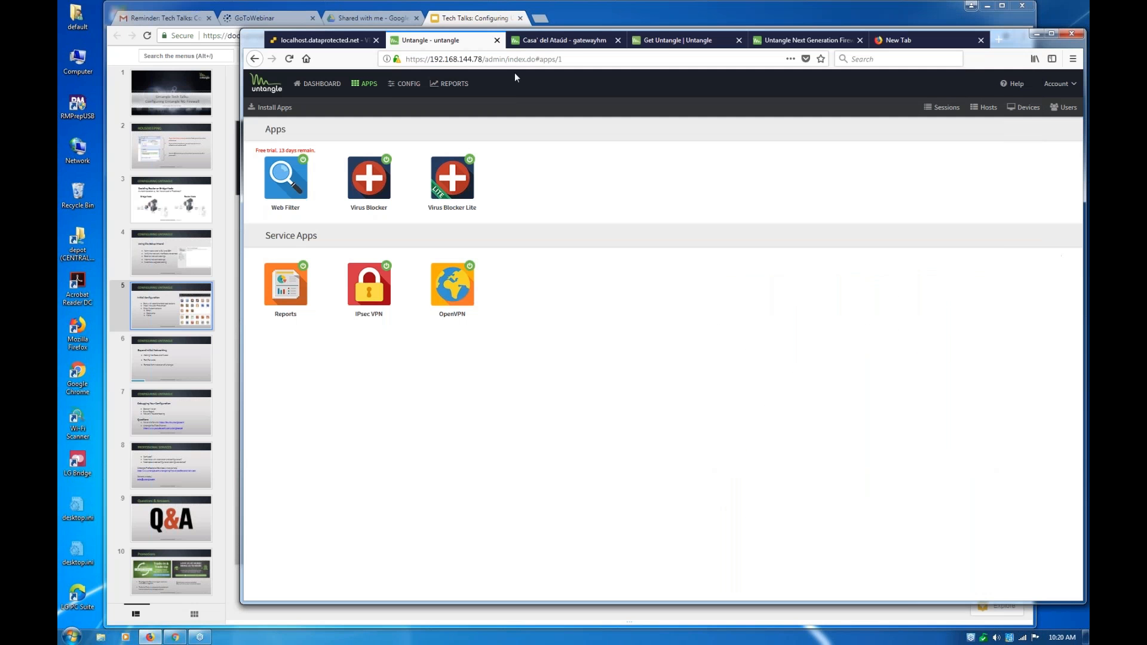
left_click(389, 87)
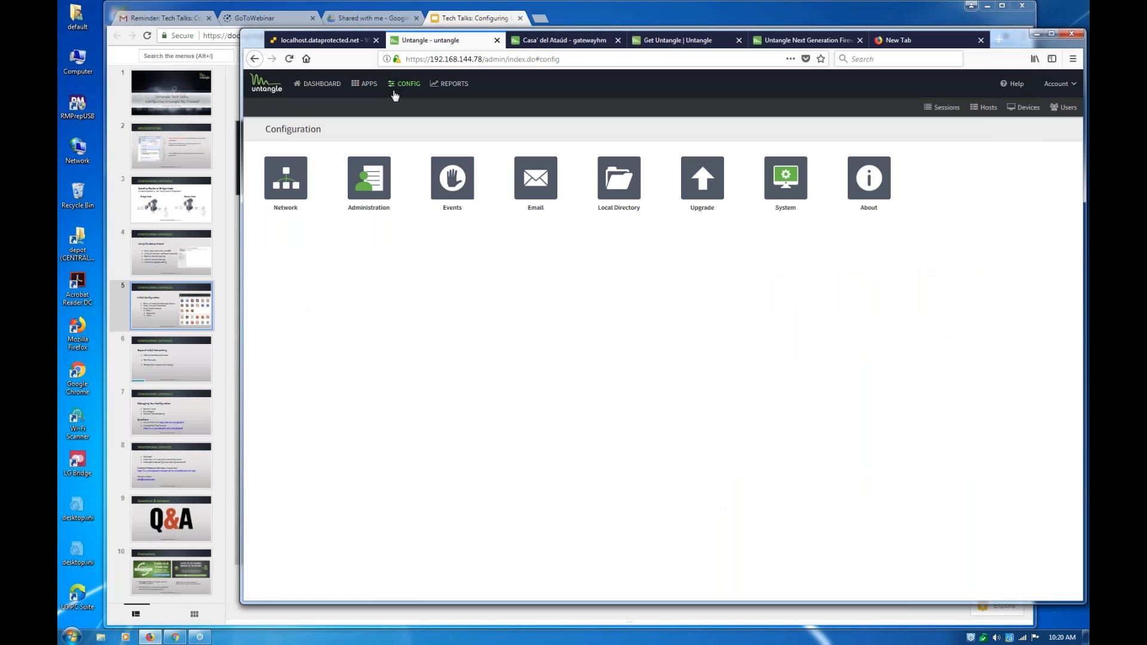
left_click(367, 190)
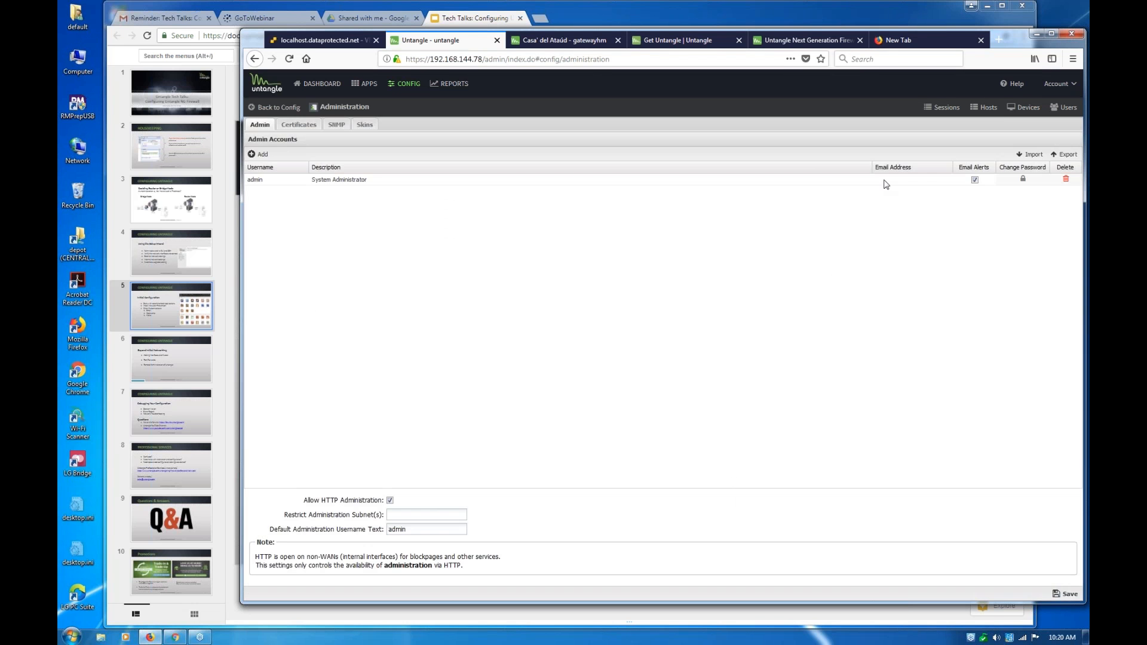
Enter the administrator's e-mail address for the admin account and save the Administration settings
left_click(888, 180)
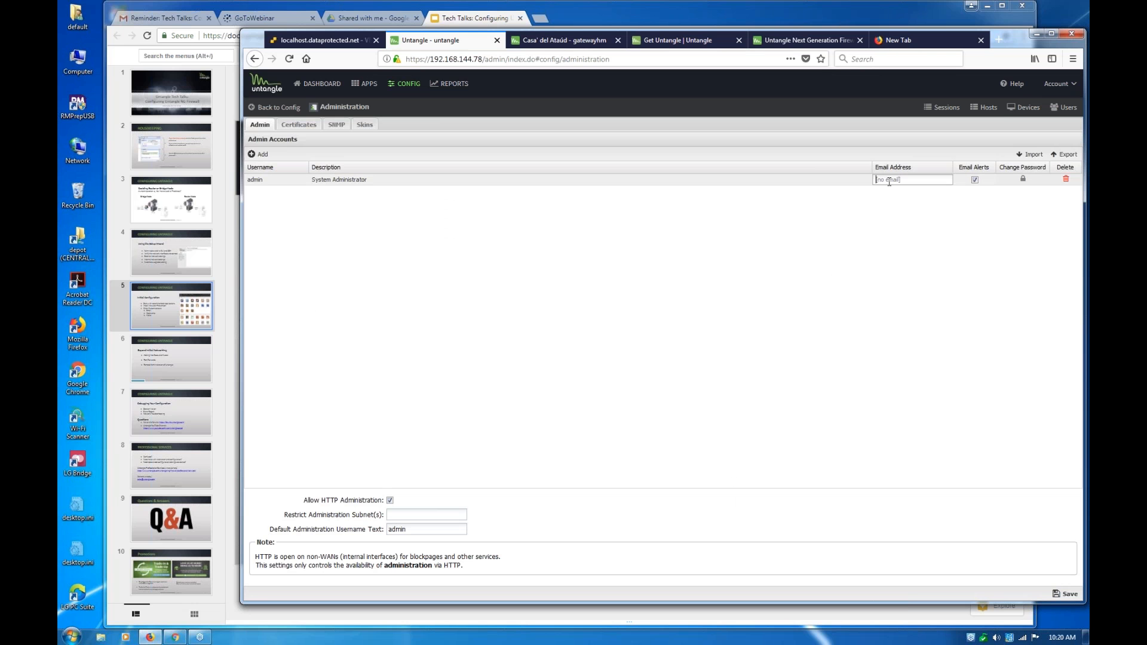
left_click(959, 467)
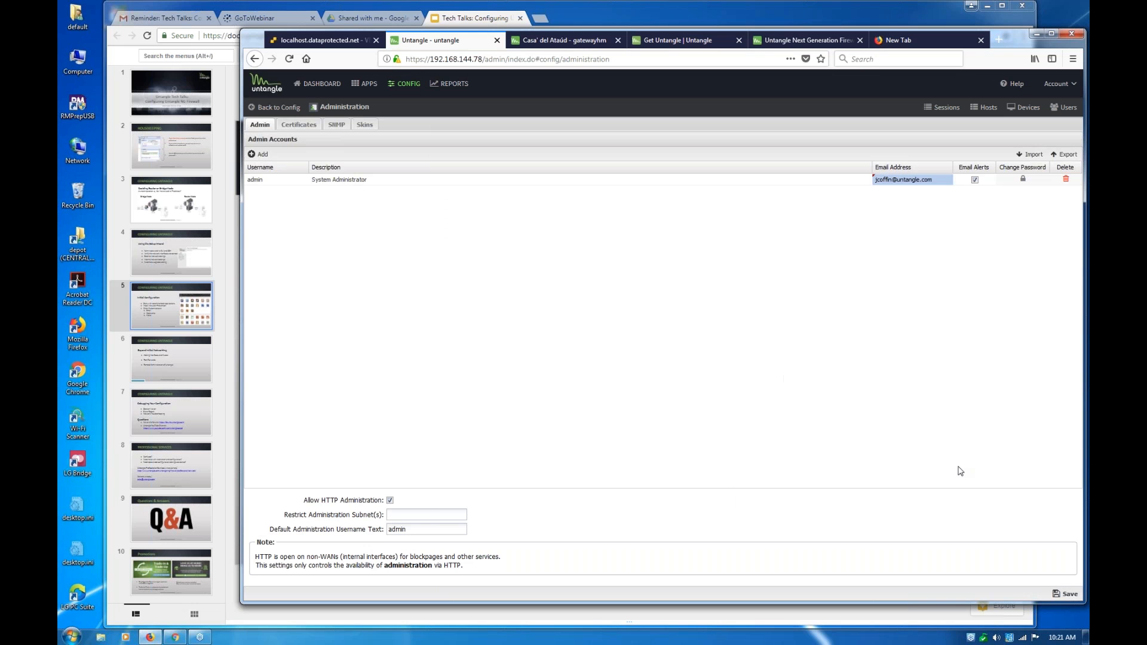
left_click(1068, 594)
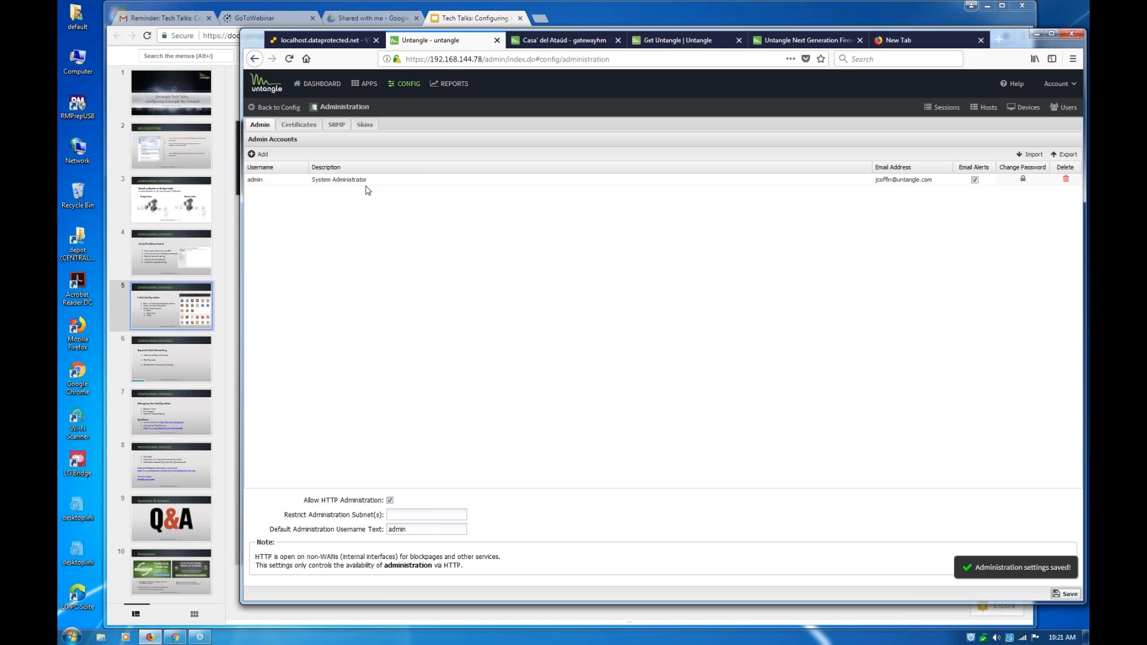
Review the OpenVPN app's status page and the advanced access rules in the network configuration
left_click(366, 87)
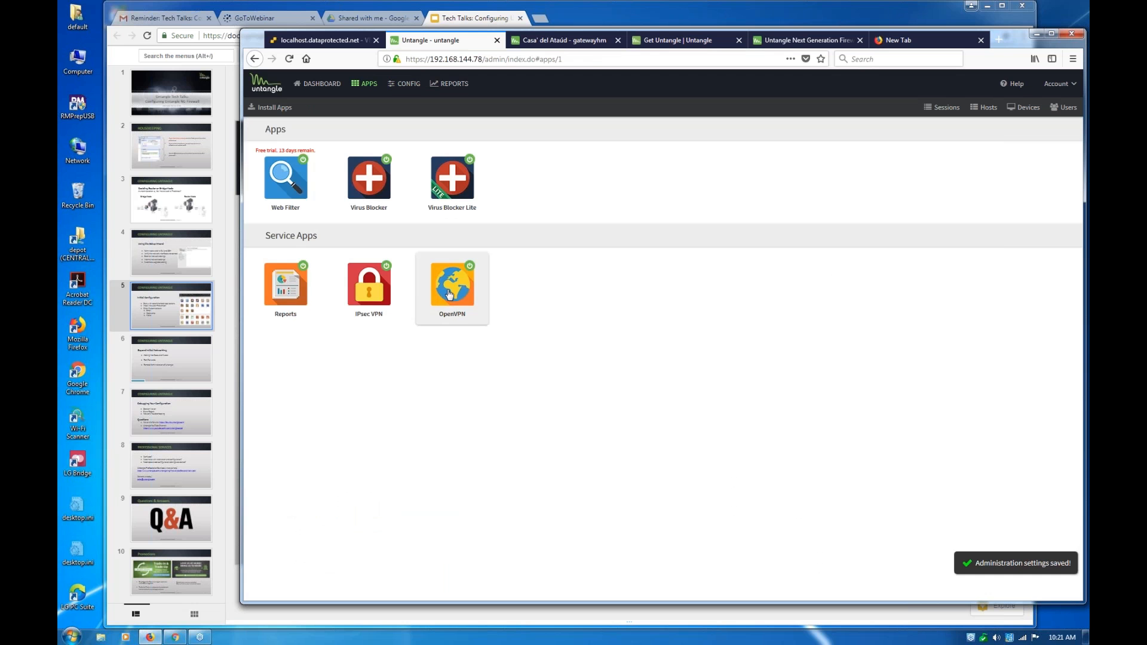
left_click(450, 294)
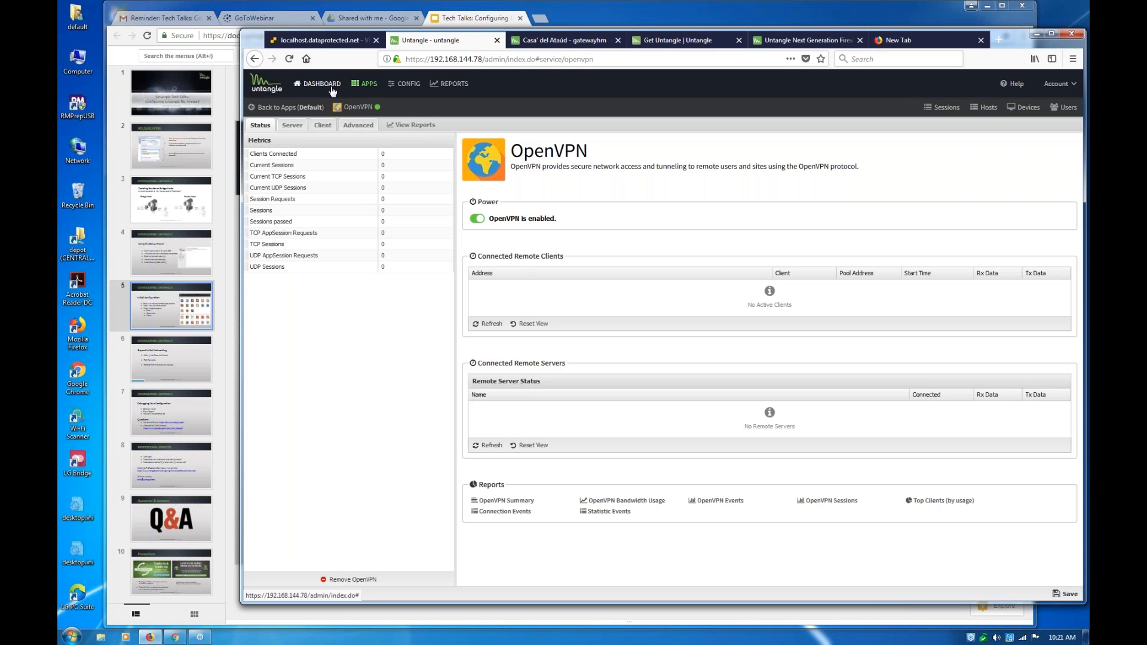
left_click(409, 87)
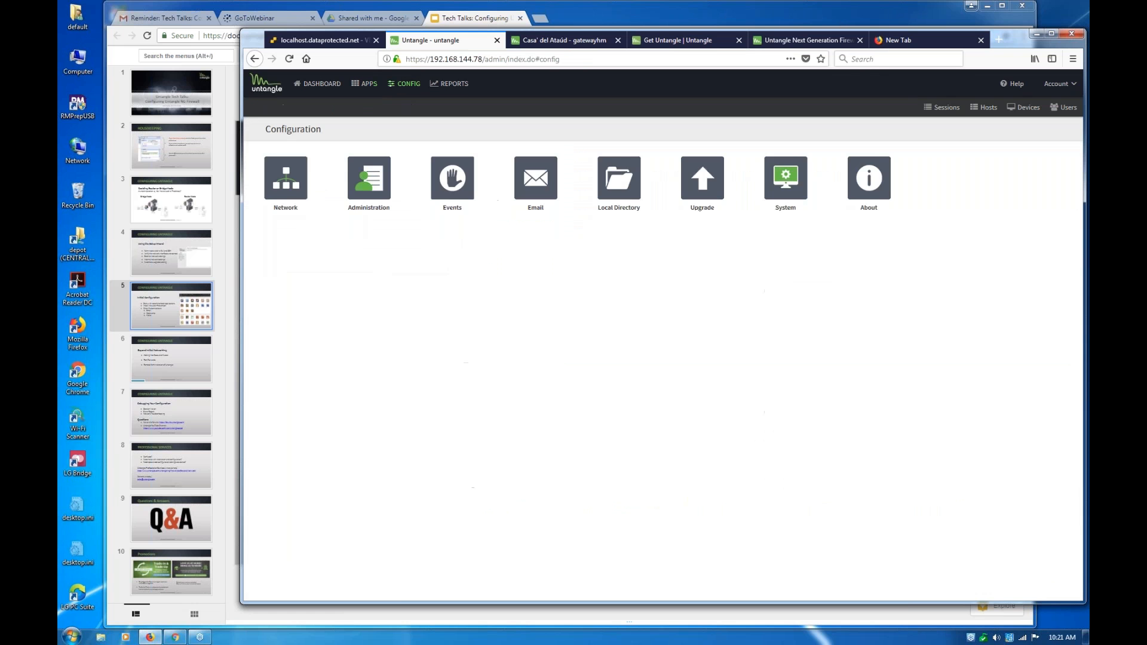
left_click(293, 181)
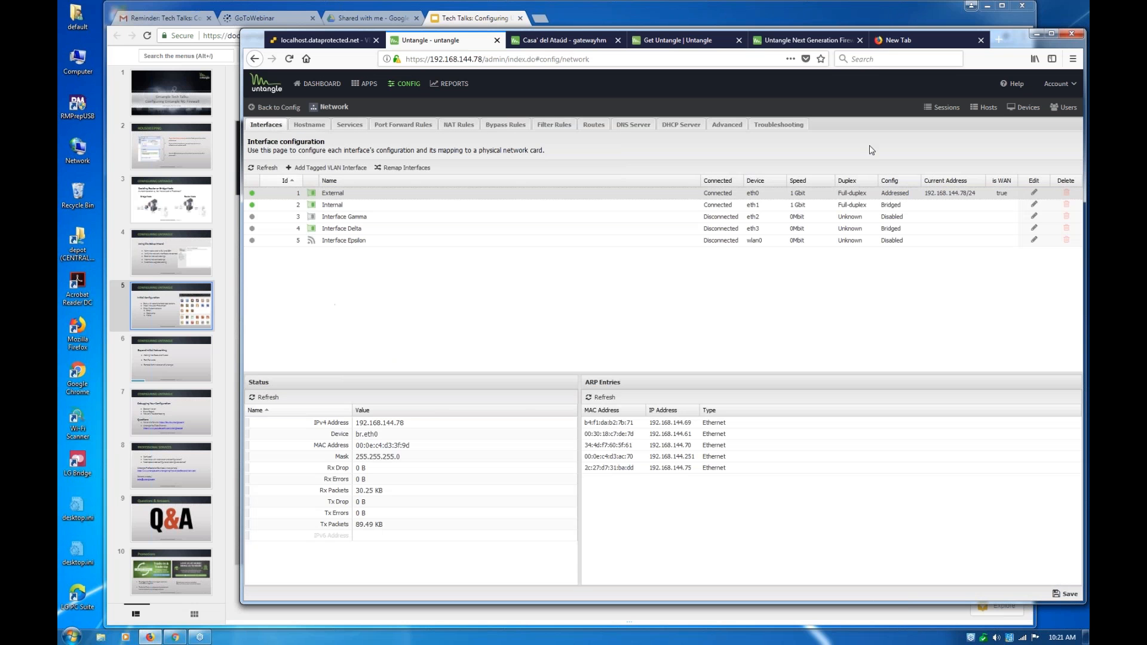
left_click(737, 126)
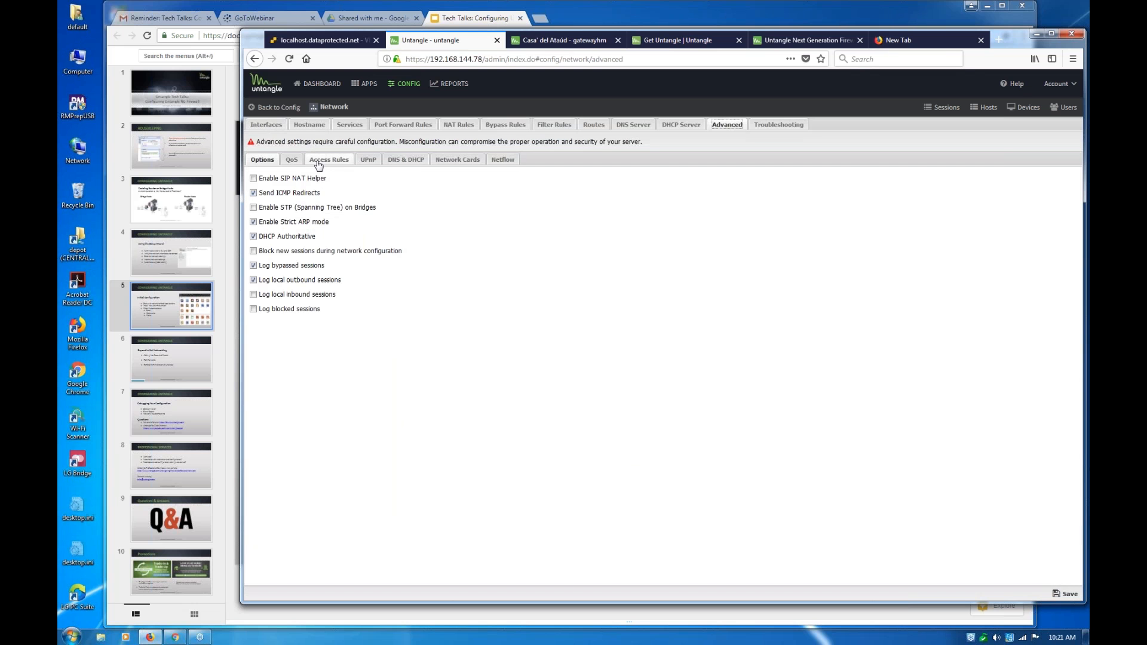
left_click(318, 160)
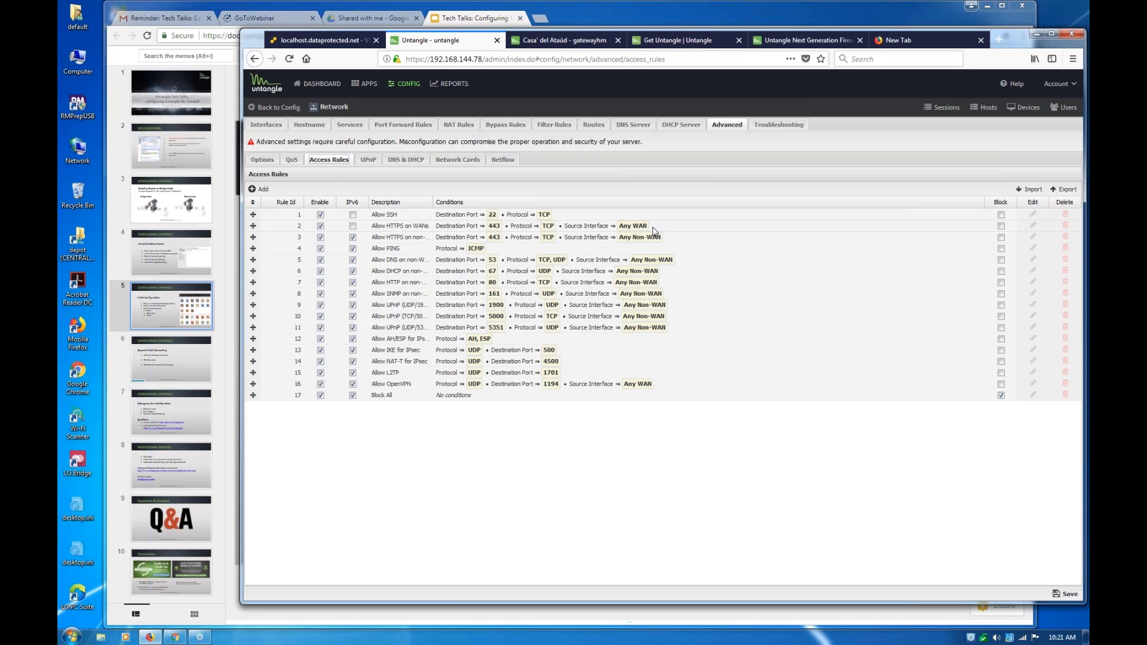
Check the Beyond Initial Networking slide, and open the server's network interface configuration
left_click(327, 87)
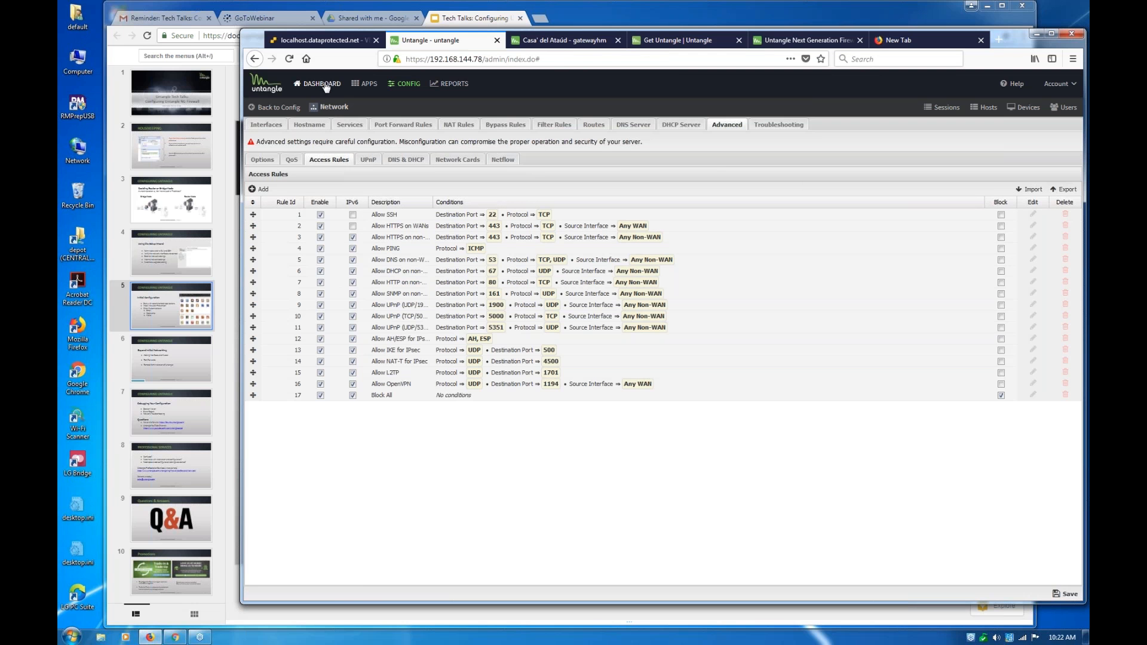
left_click(181, 355)
left_click(180, 357)
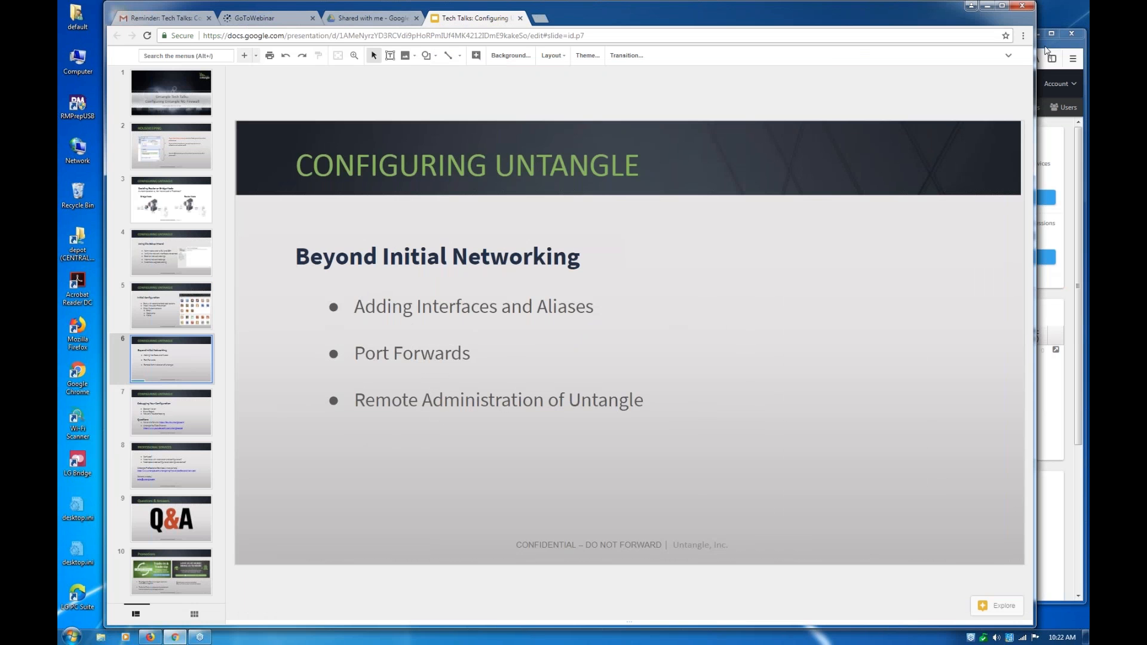
left_click(1045, 51)
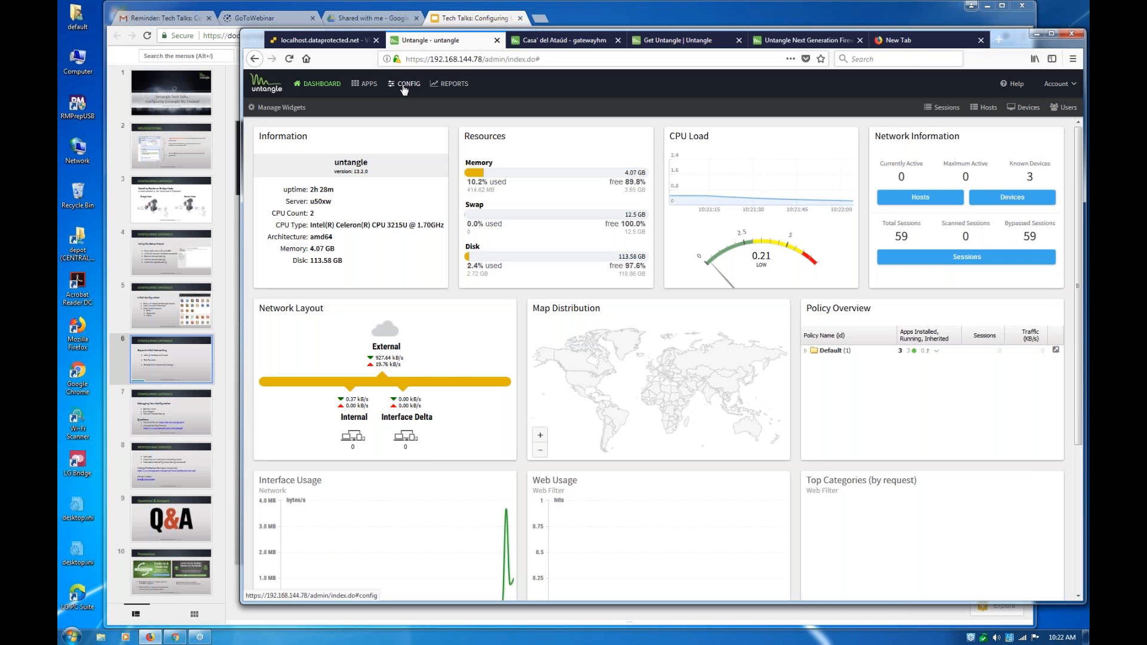
left_click(404, 87)
left_click(286, 178)
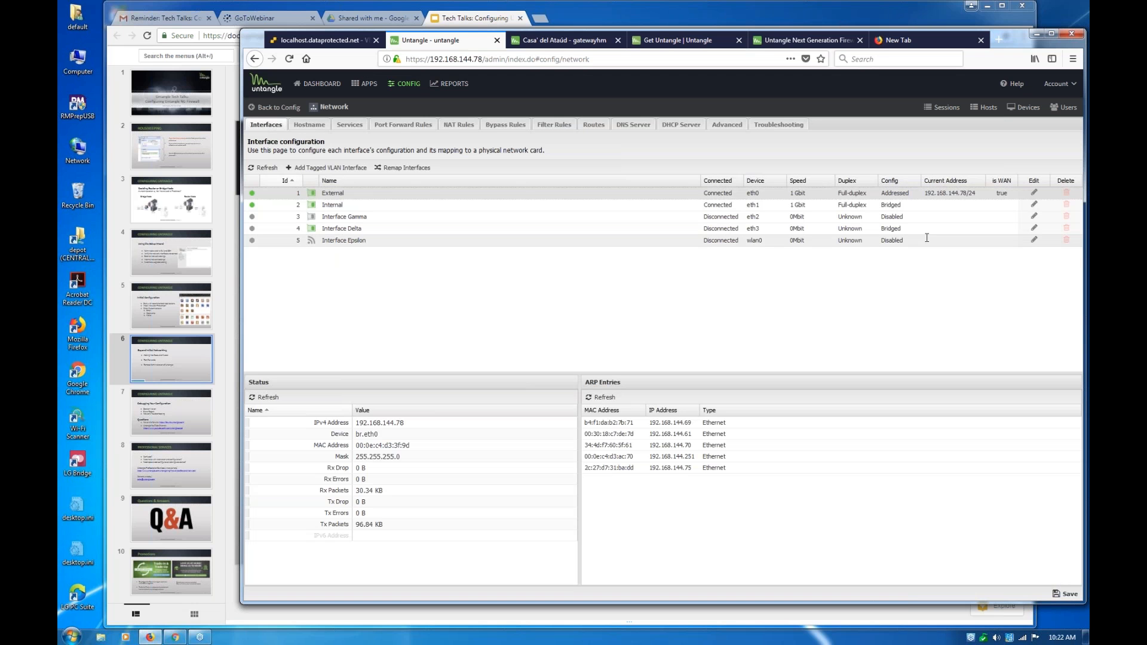
Preview the Bridged configuration of Interface Epsilon with its available bridge targets, and discard the edit
left_click(1033, 241)
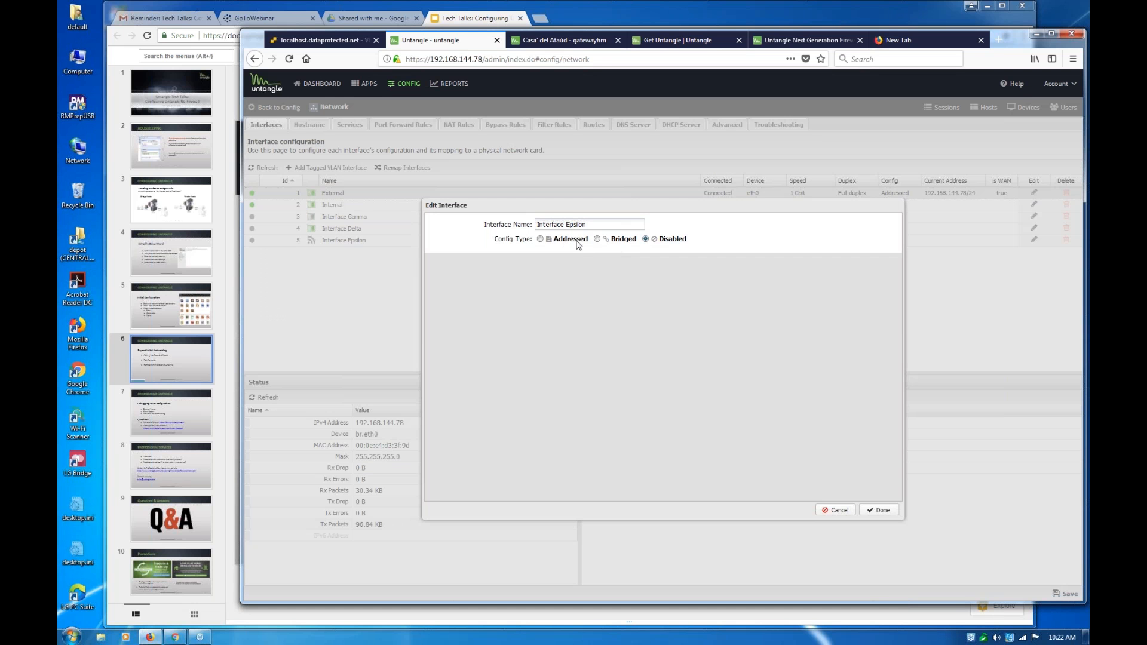
left_click(597, 239)
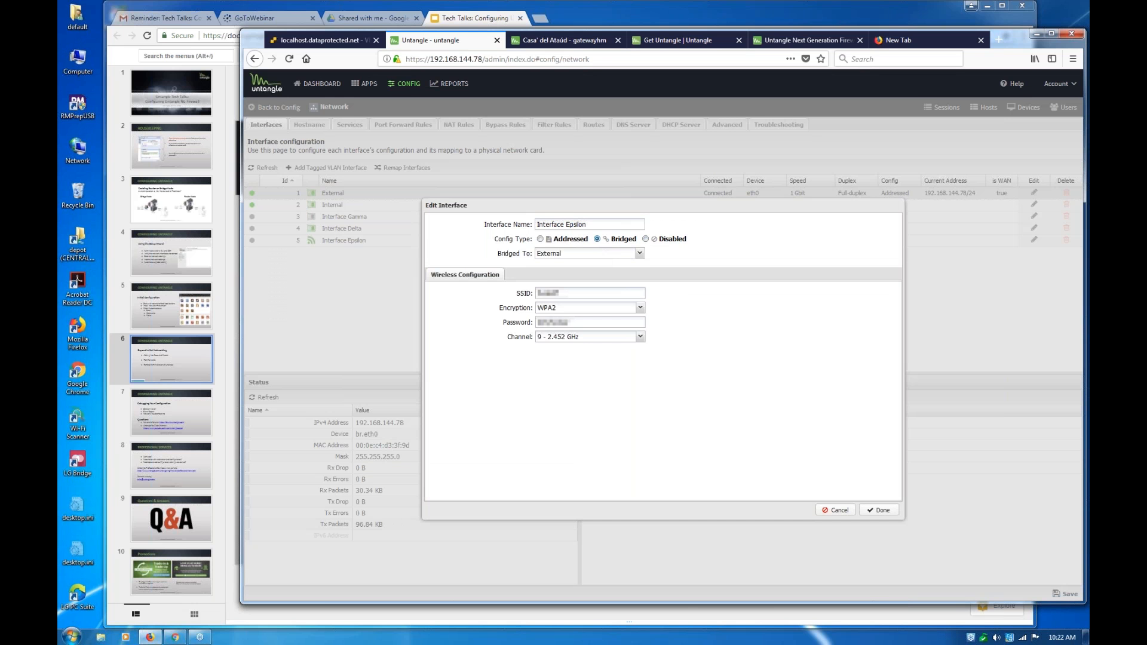
left_click(640, 253)
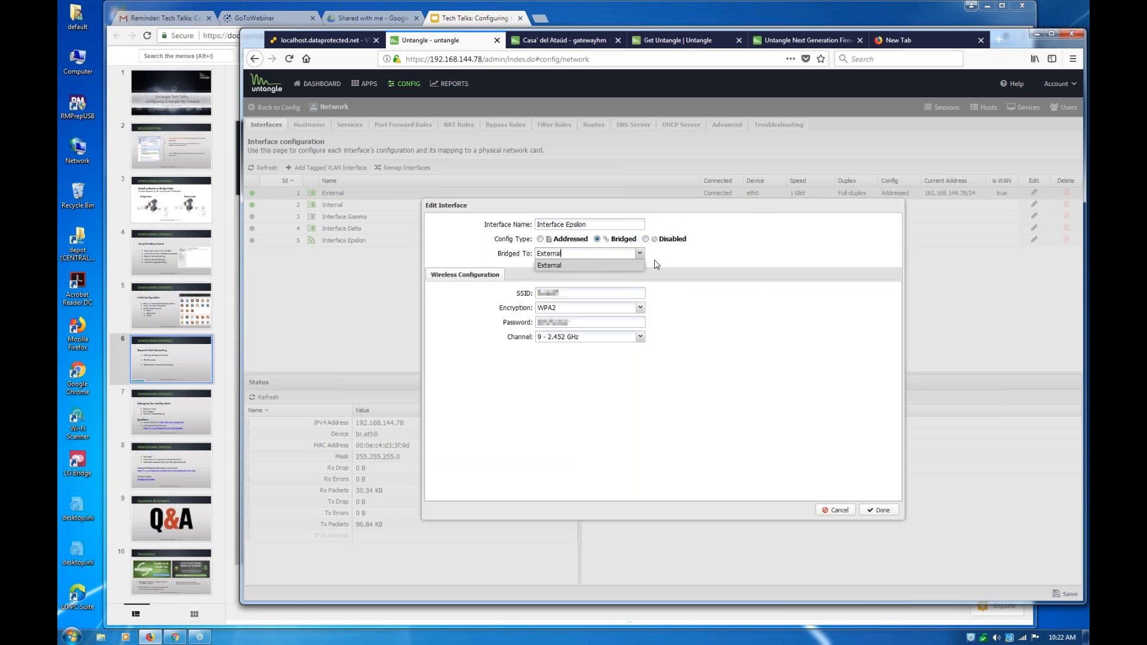
left_click(763, 297)
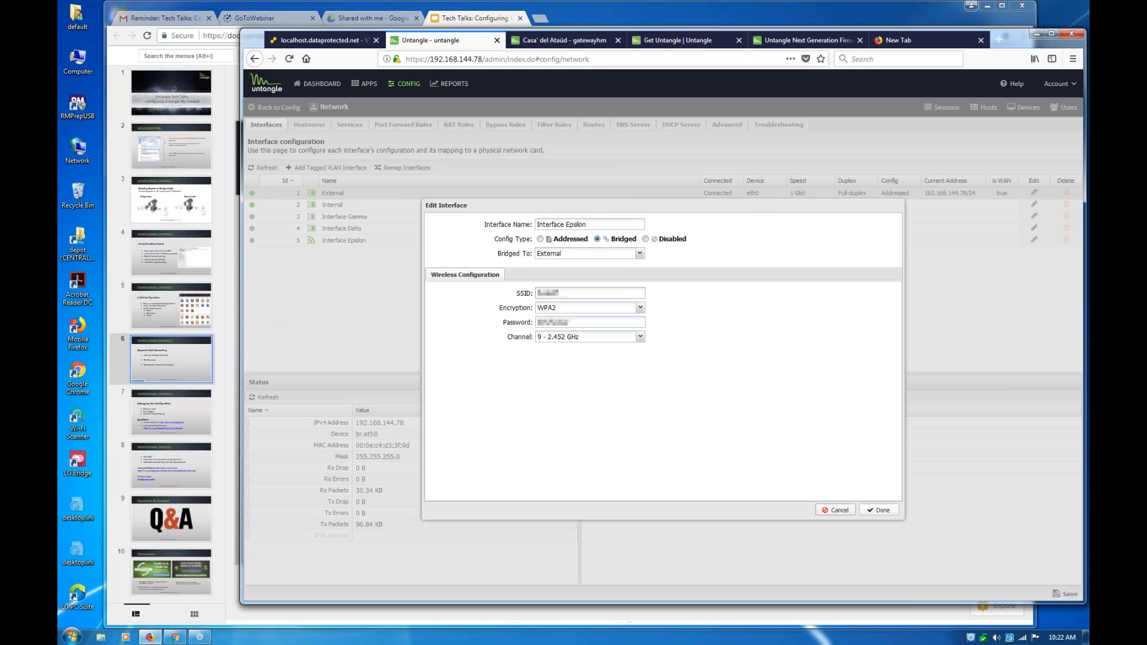
left_click(837, 512)
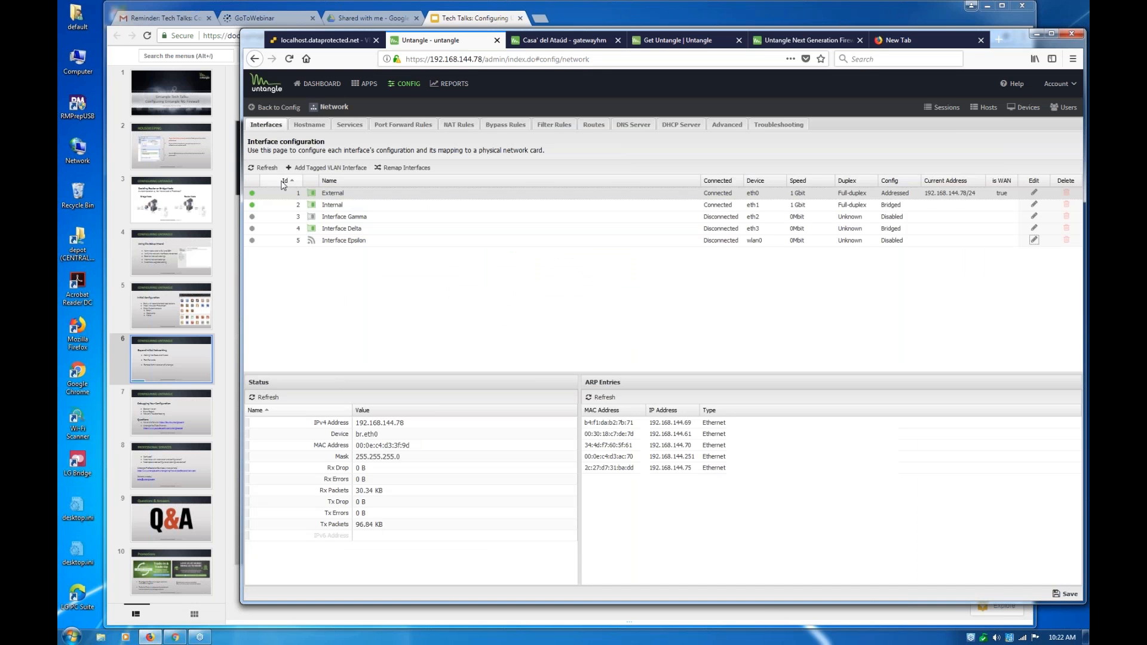
Change Interface Gamma's config type to Bridged, bridge it to External, and save the network settings
left_click(1034, 217)
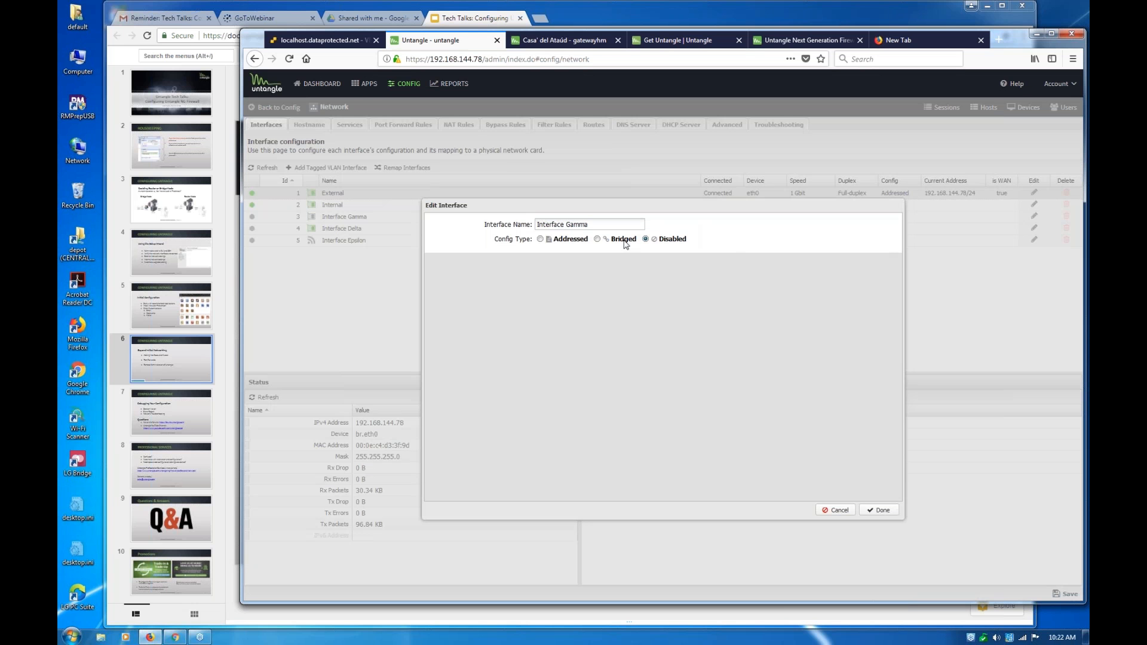
left_click(597, 240)
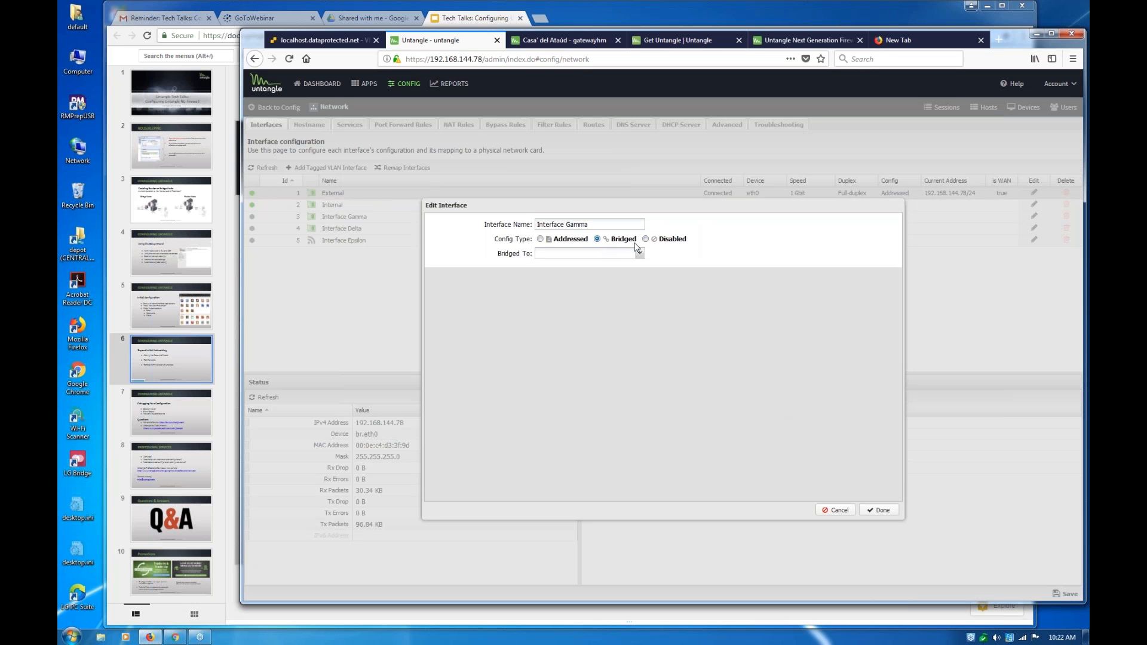
left_click(622, 253)
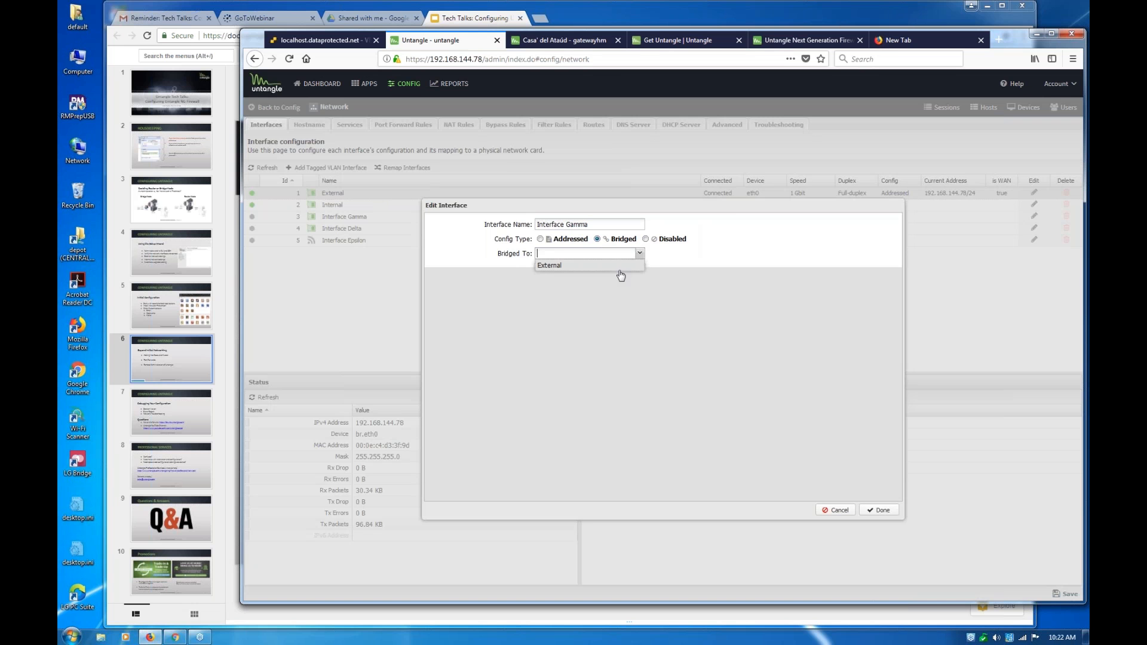
left_click(621, 268)
left_click(882, 511)
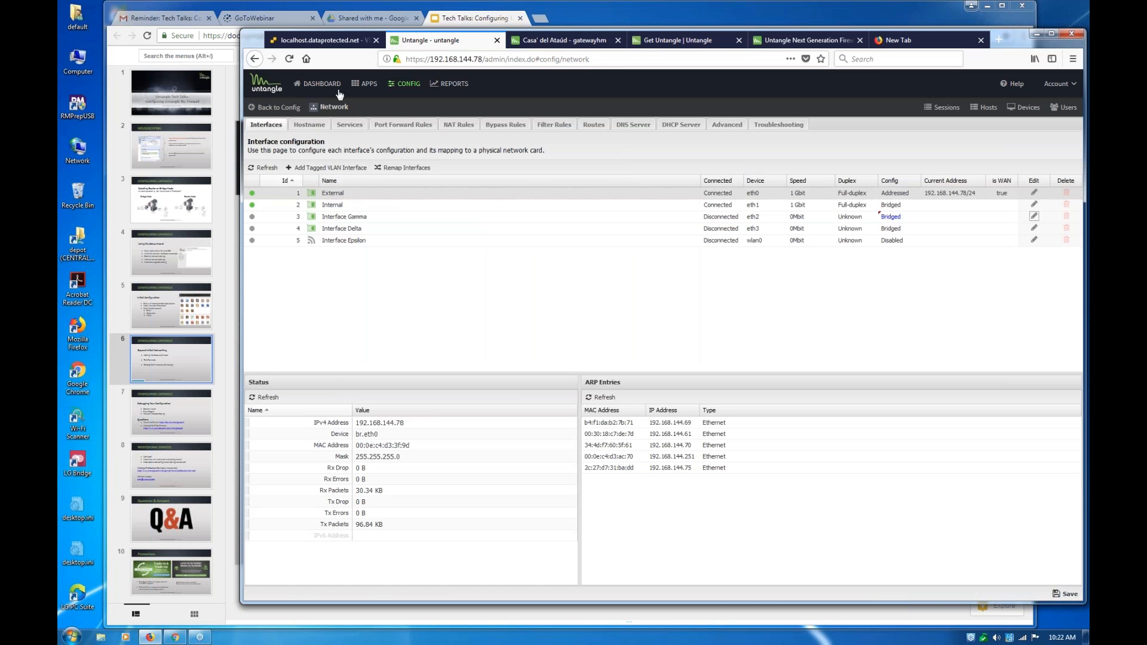
left_click(364, 87)
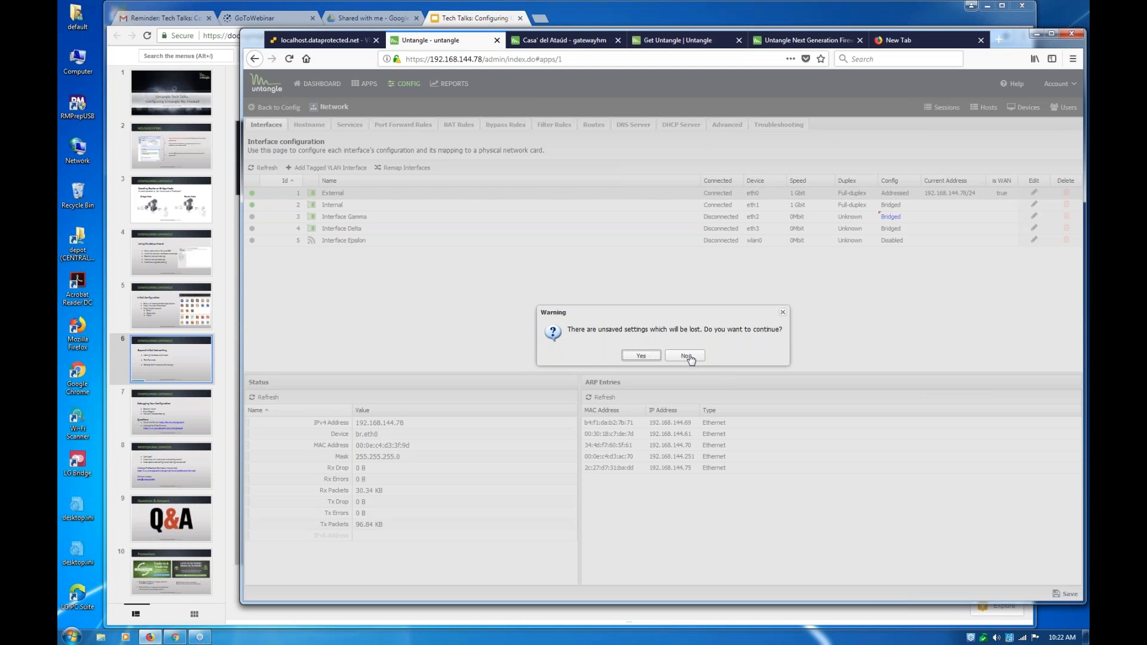
left_click(686, 356)
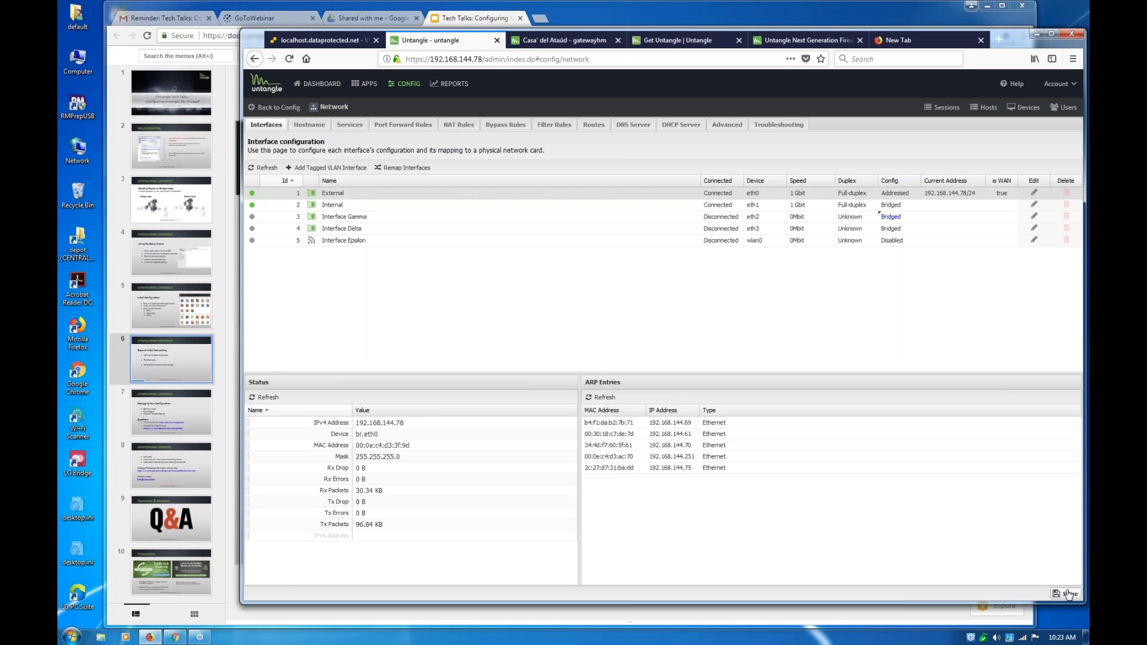
left_click(1067, 594)
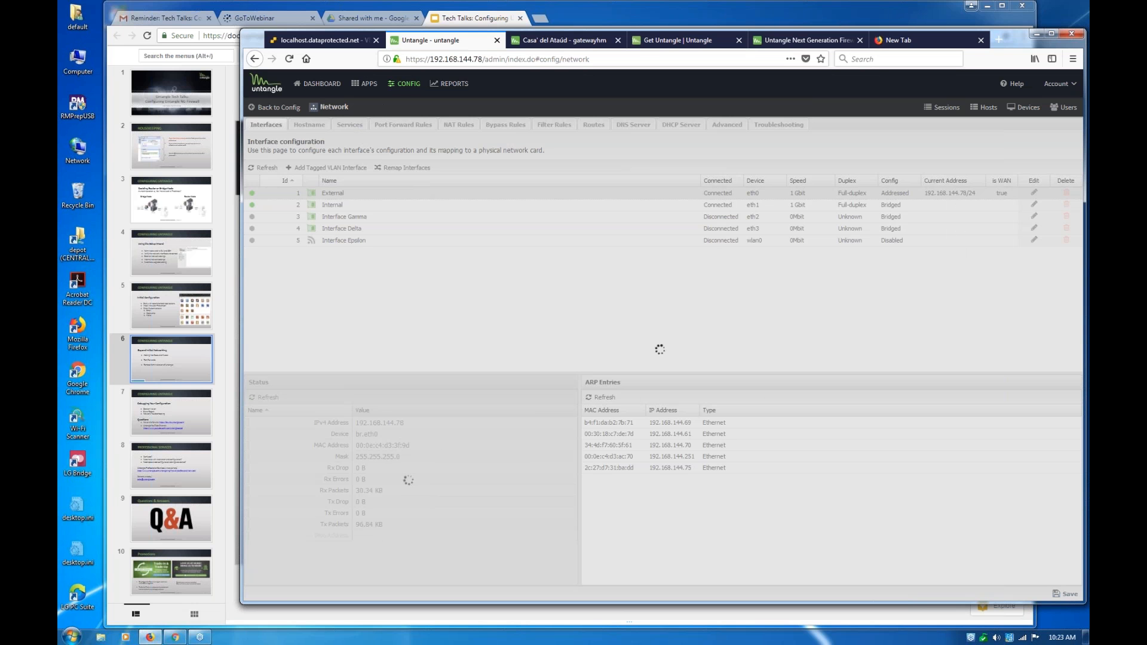
Reload the server's Apps page, and look over the Debugging Your Configuration and Beyond Initial Networking slides
left_click(366, 85)
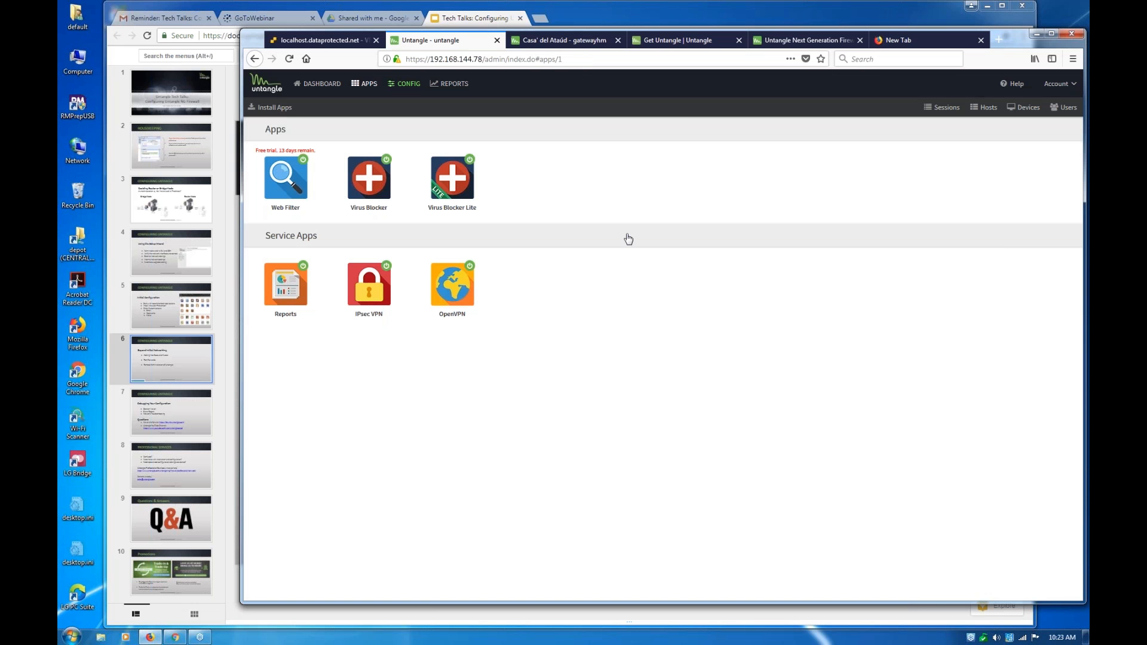
left_click(289, 58)
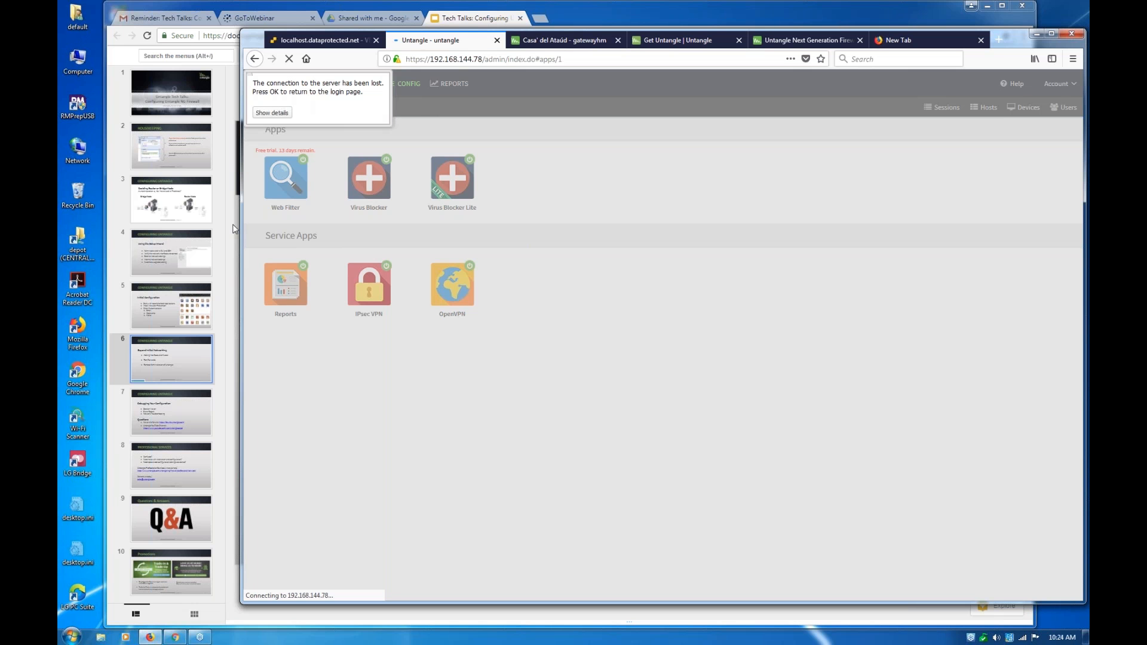
left_click(183, 423)
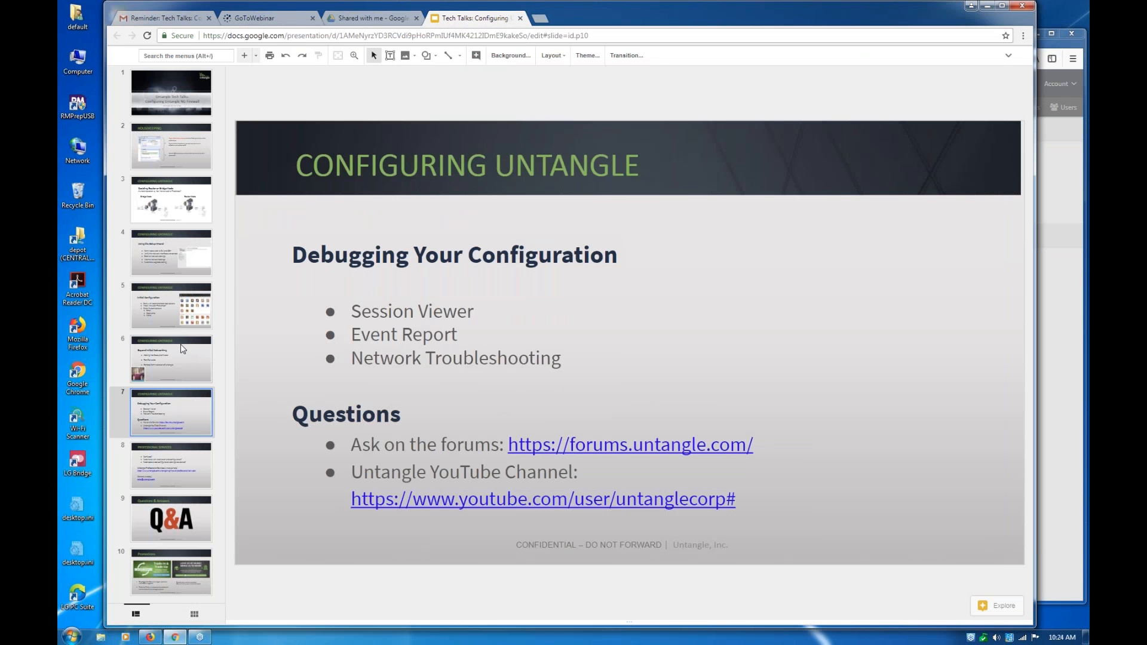
left_click(183, 349)
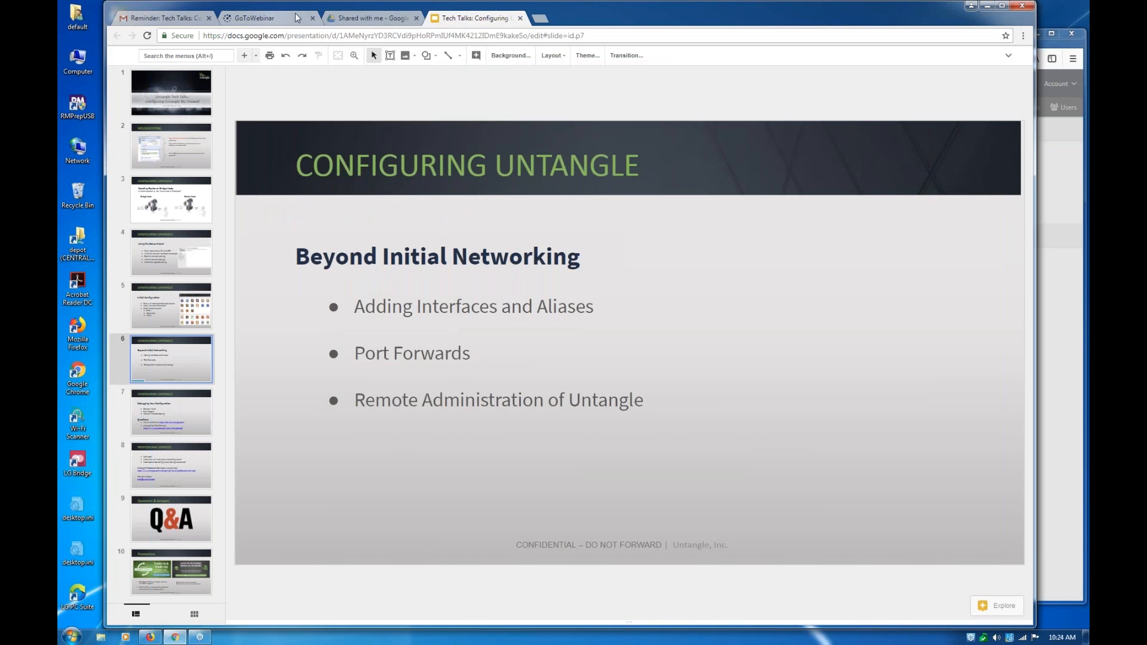
left_click(354, 18)
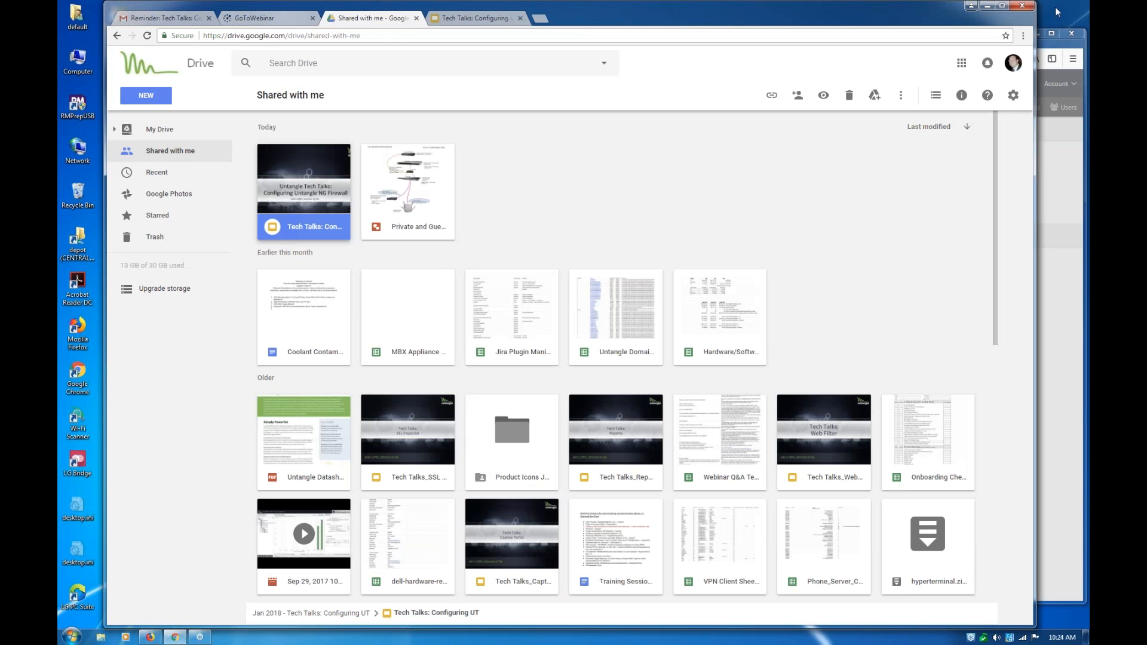
left_click(1059, 42)
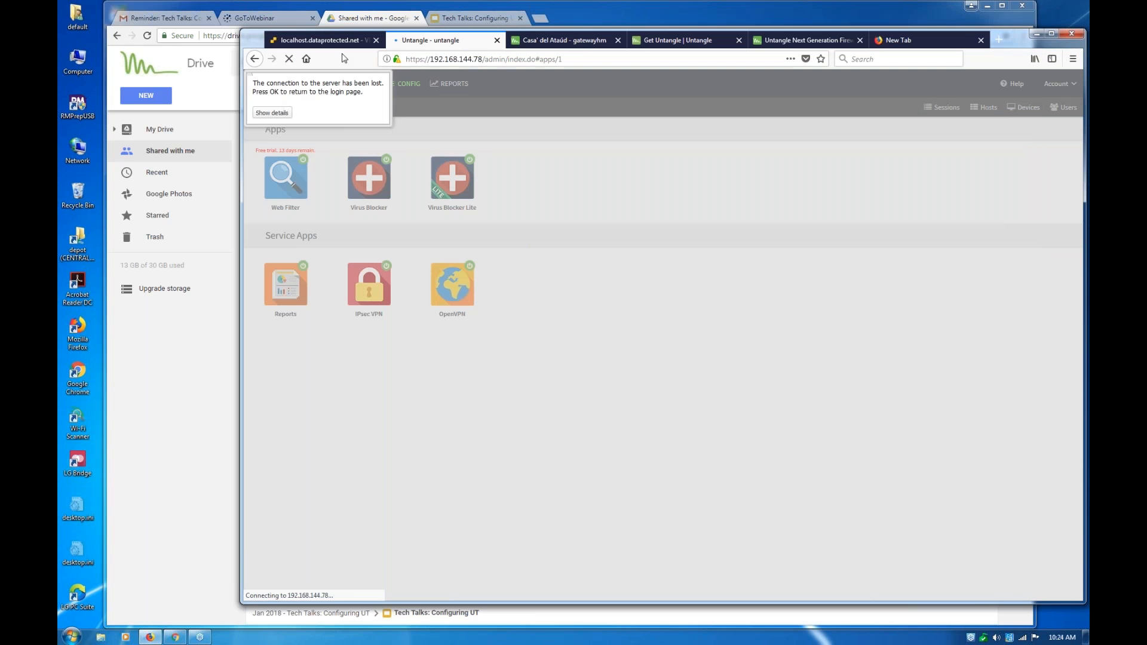
left_click(255, 60)
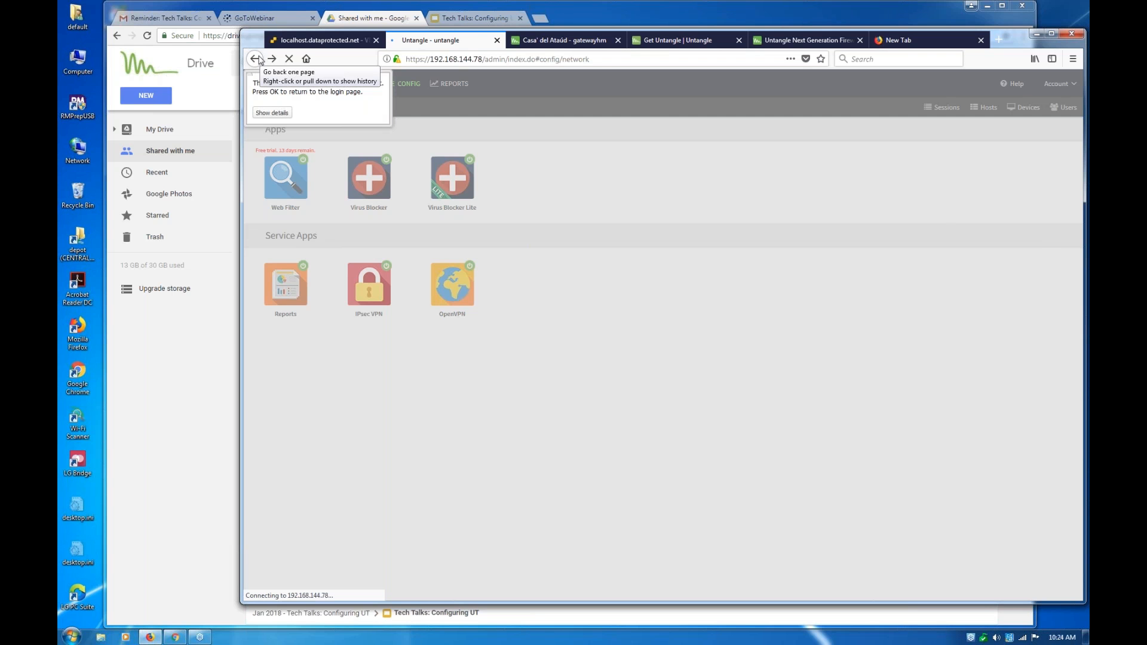
left_click(484, 59)
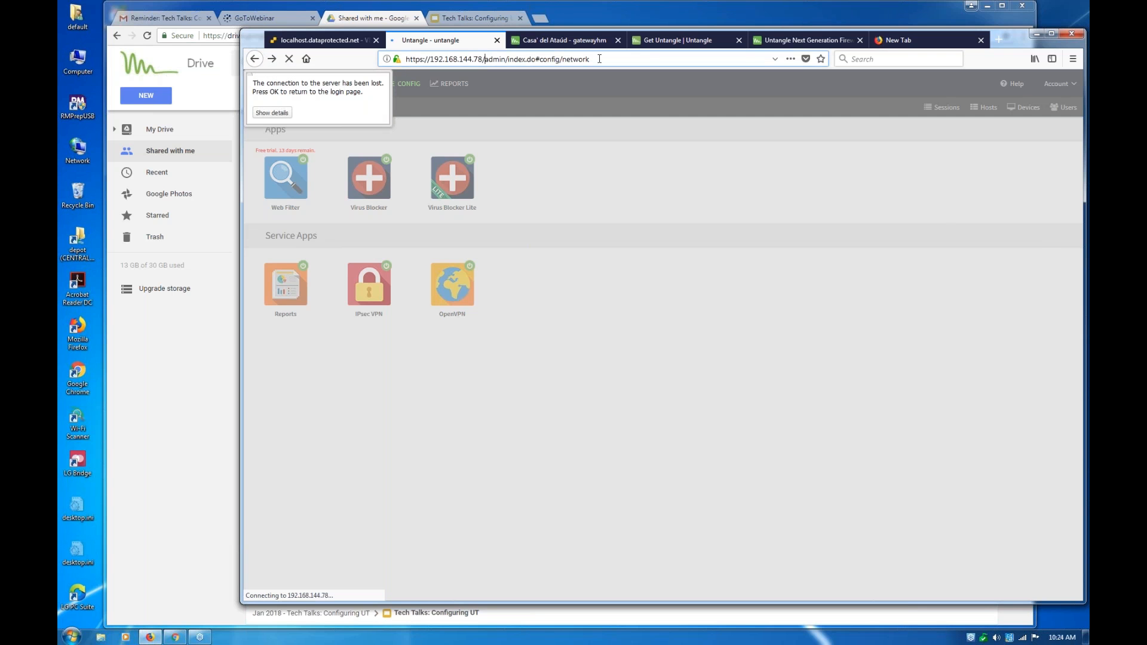
left_click_drag(600, 59, 657, 59)
key("BackSpace")
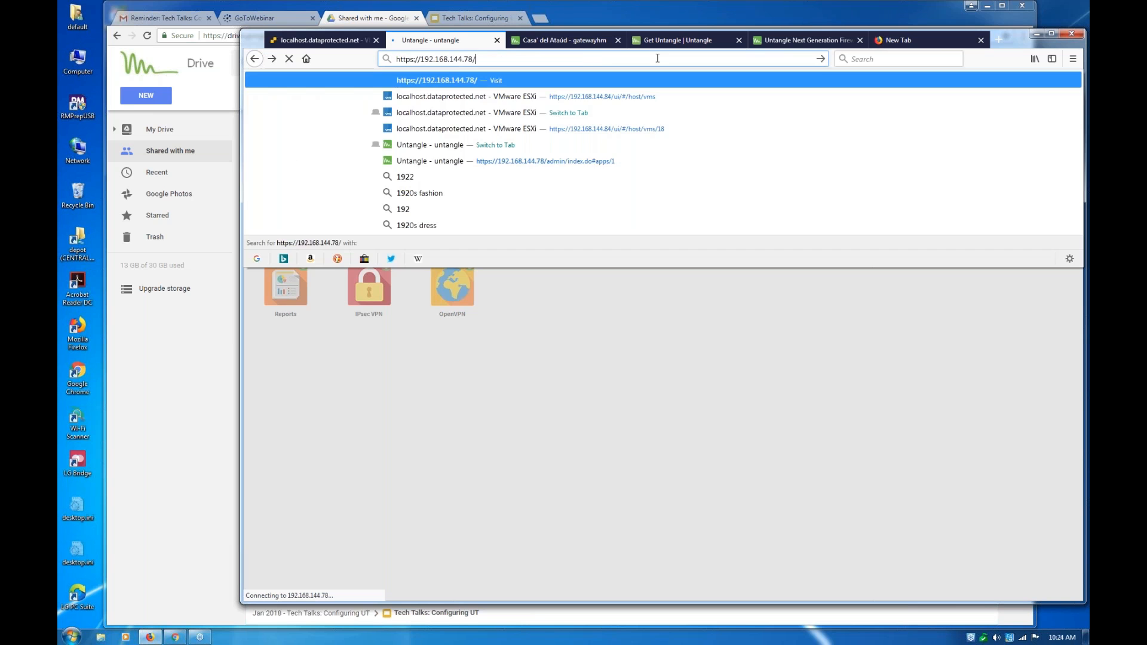
key("Return")
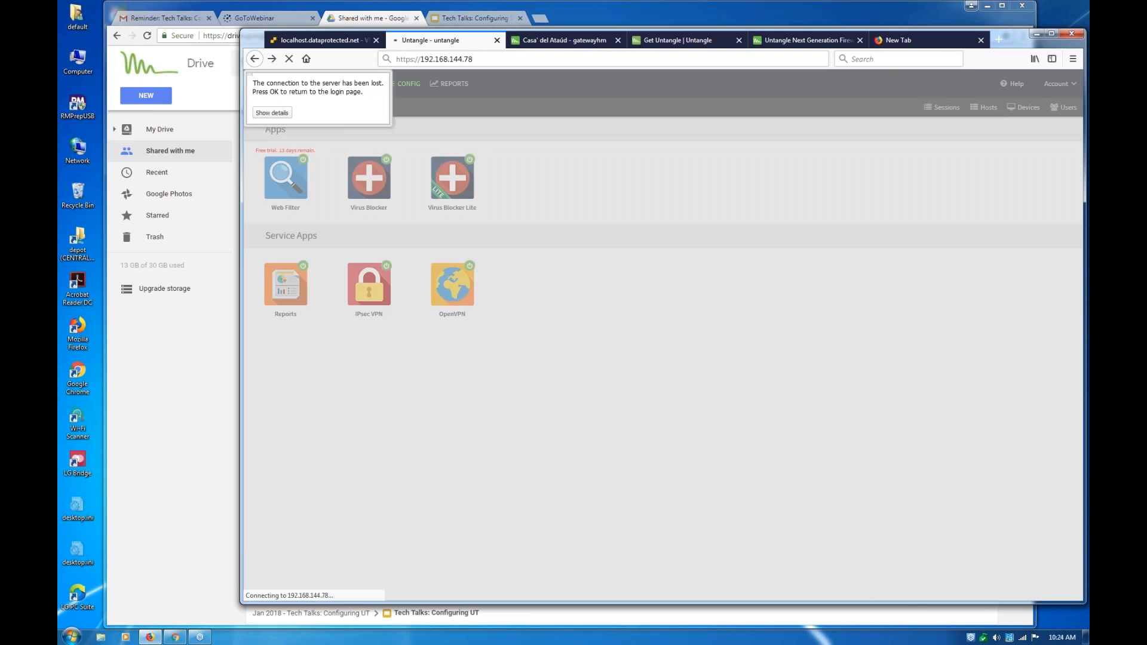
Switch to the gatewayhm firewall and review its installed apps and the apps available to install in the Default Rack policy
left_click(560, 40)
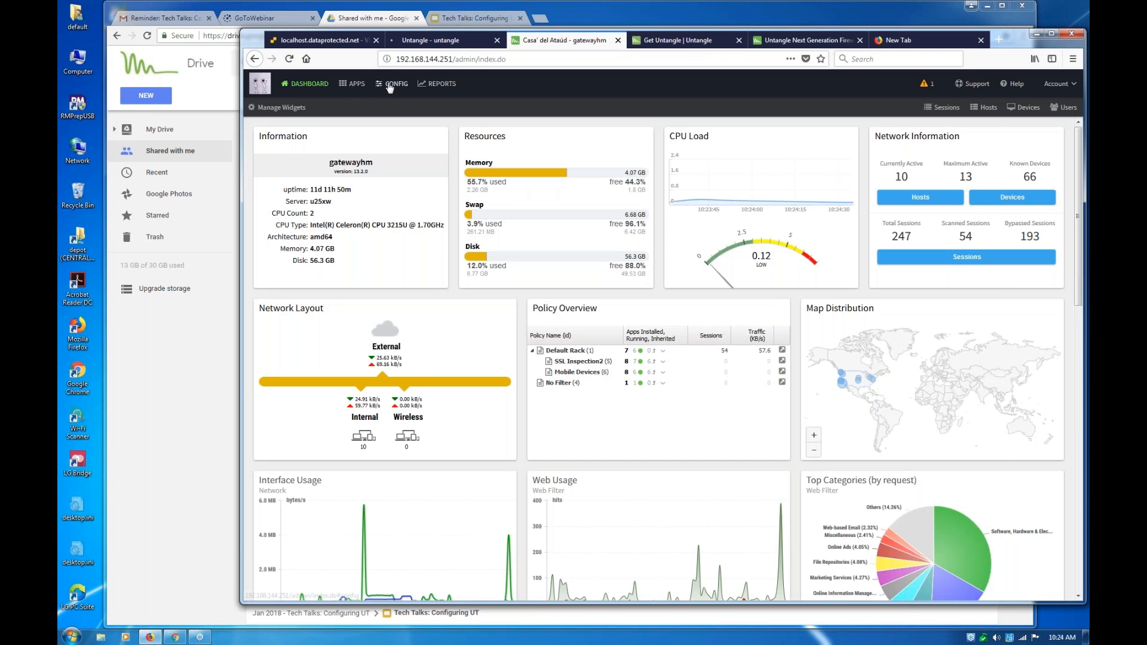
left_click(352, 84)
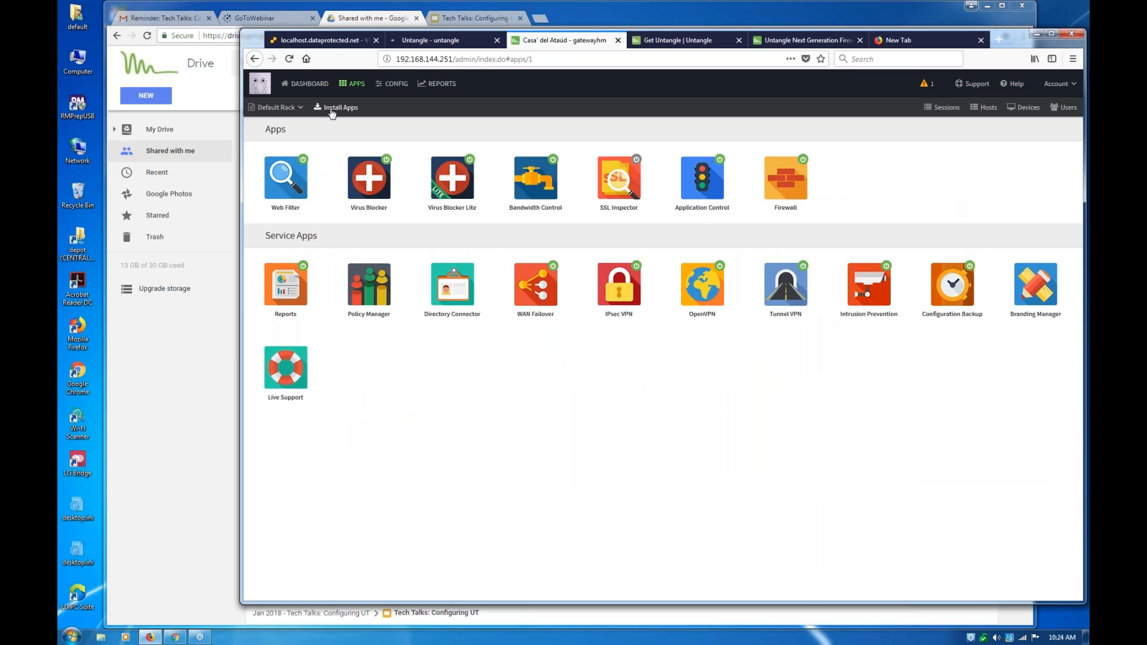
left_click(333, 109)
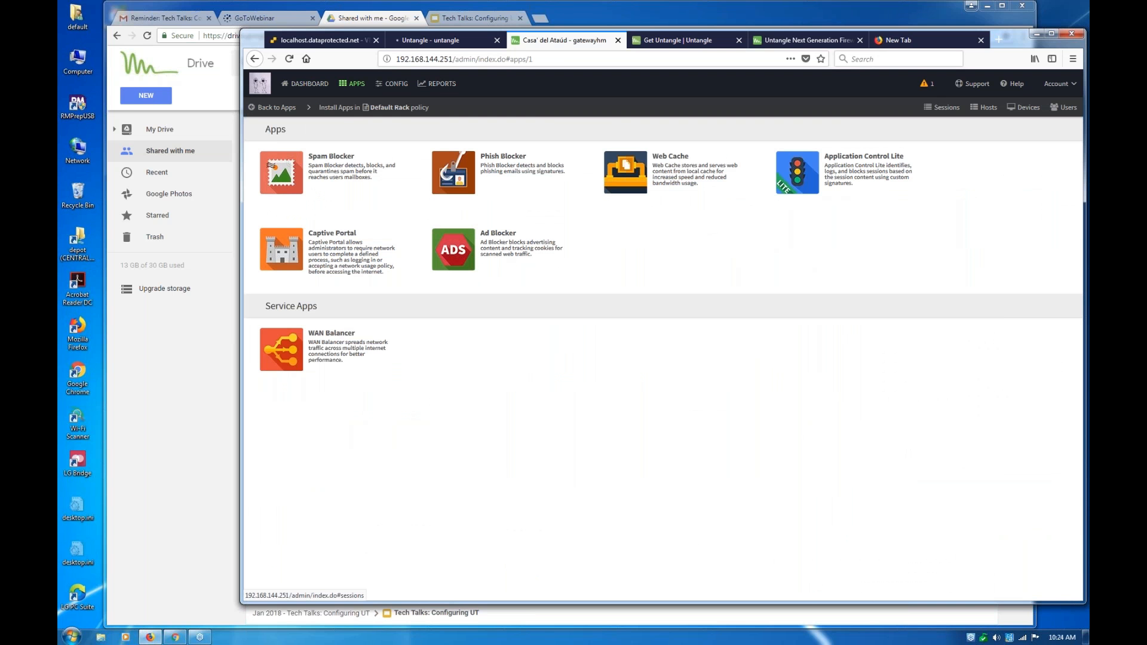
left_click(279, 112)
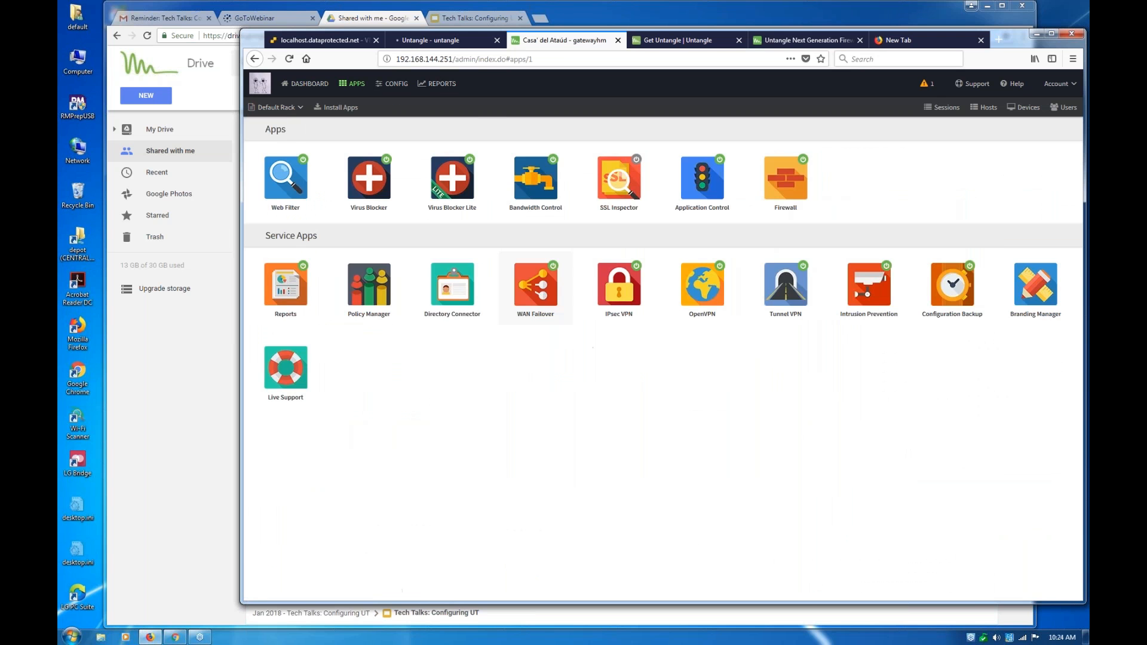
Preview the RADIUS connector settings of the Directory Connector app with the connector enabled, and discard the change
left_click(452, 287)
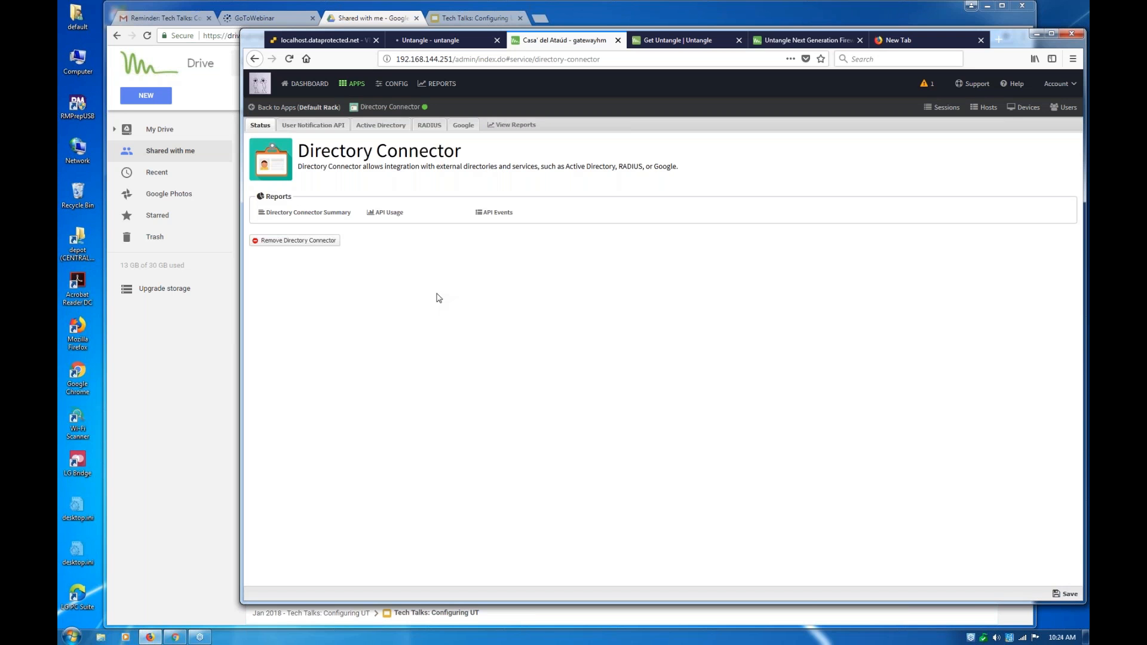
left_click(426, 126)
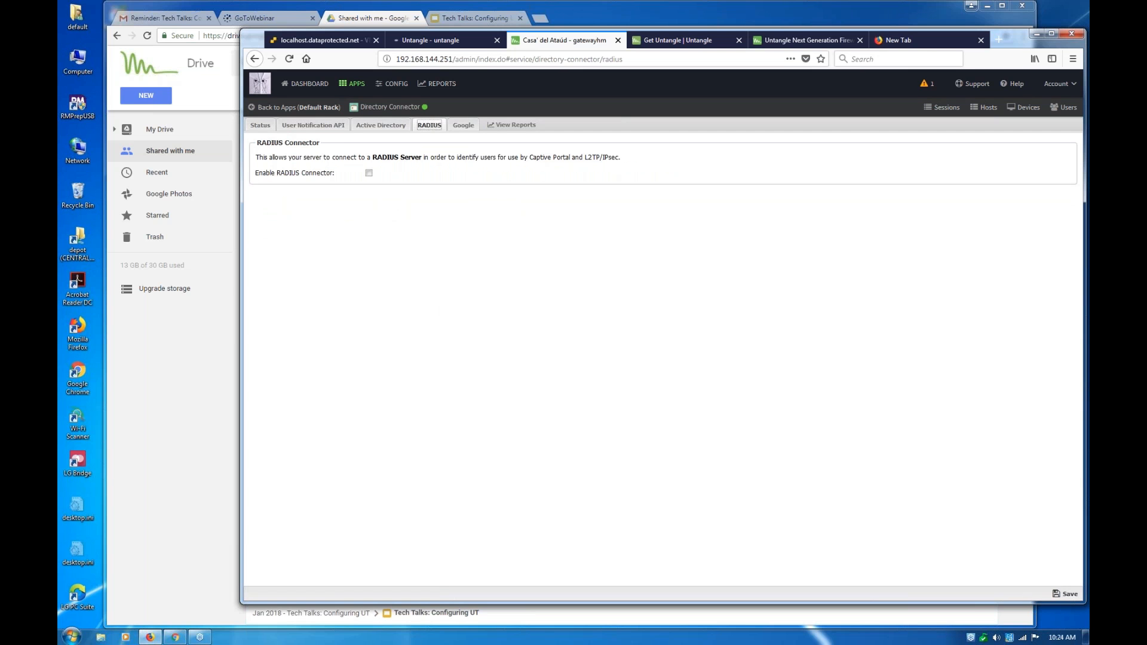
left_click(369, 174)
left_click(408, 187)
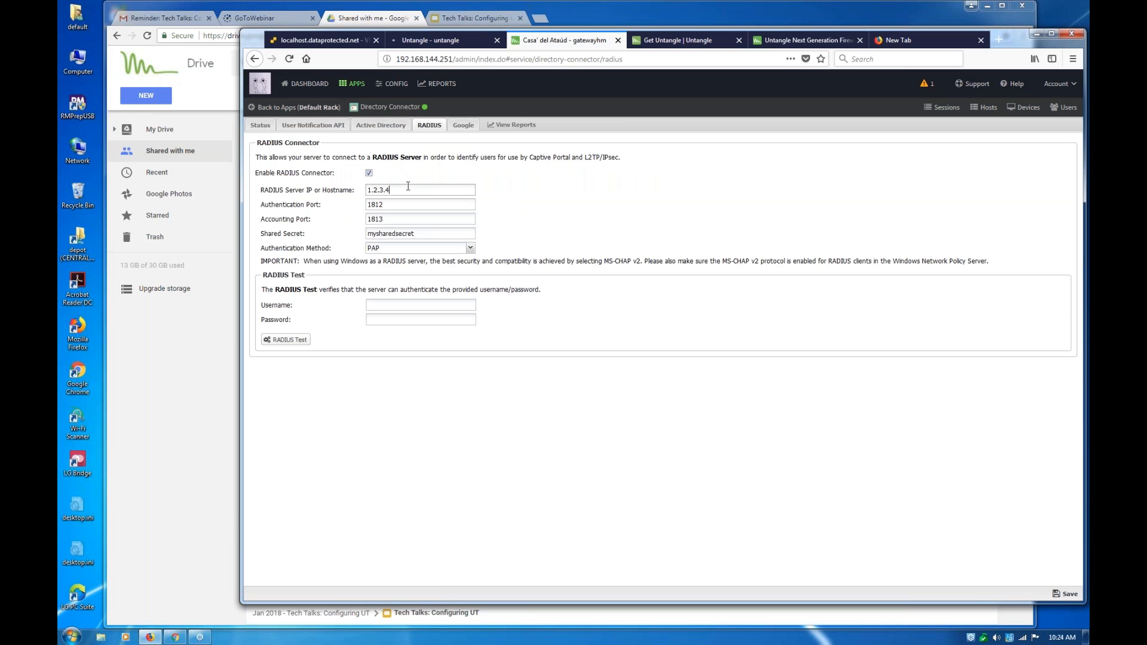
key("ctrl+a")
left_click_drag(423, 234, 338, 230)
left_click(285, 110)
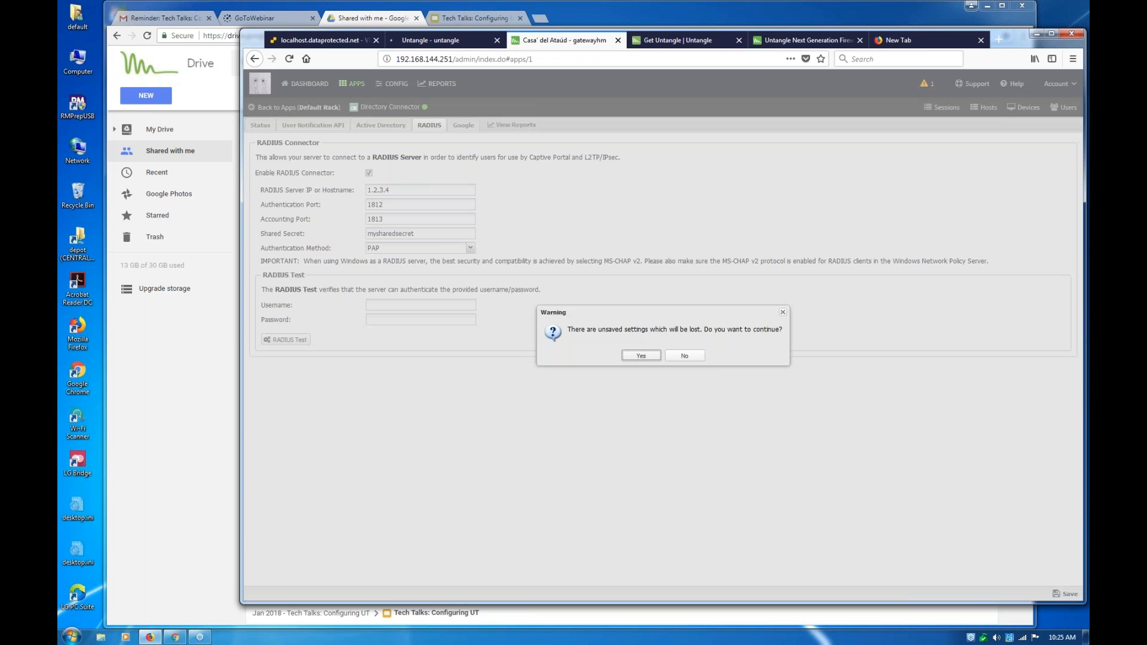
left_click(636, 357)
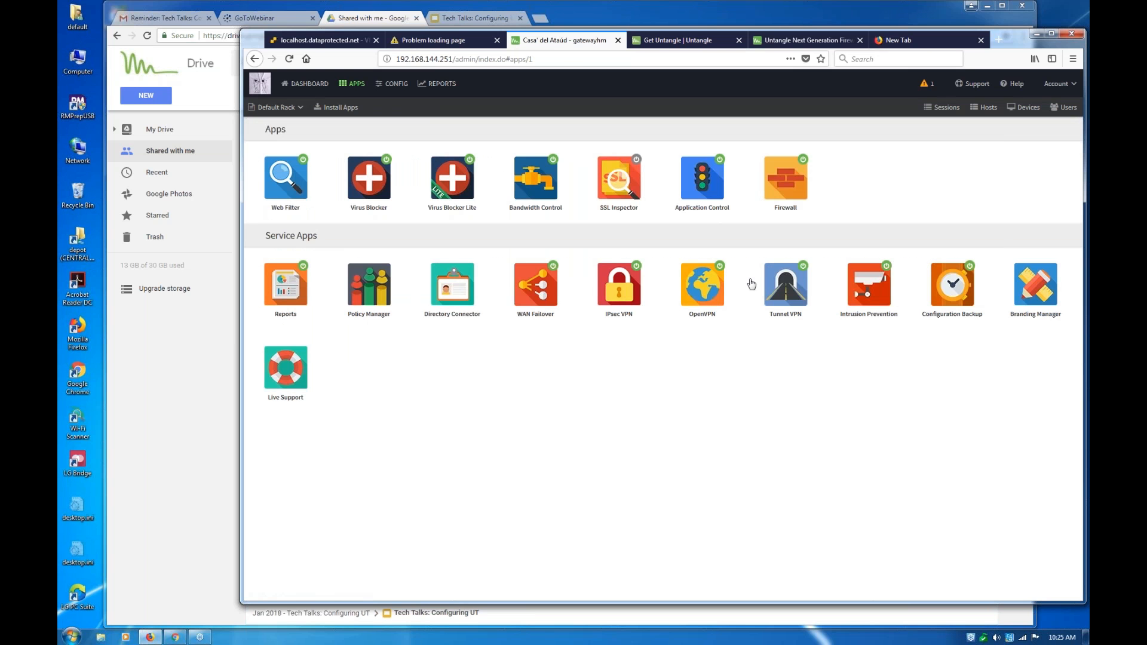
Review the status pages of the OpenVPN and IPsec VPN apps on the gatewayhm firewall
left_click(706, 288)
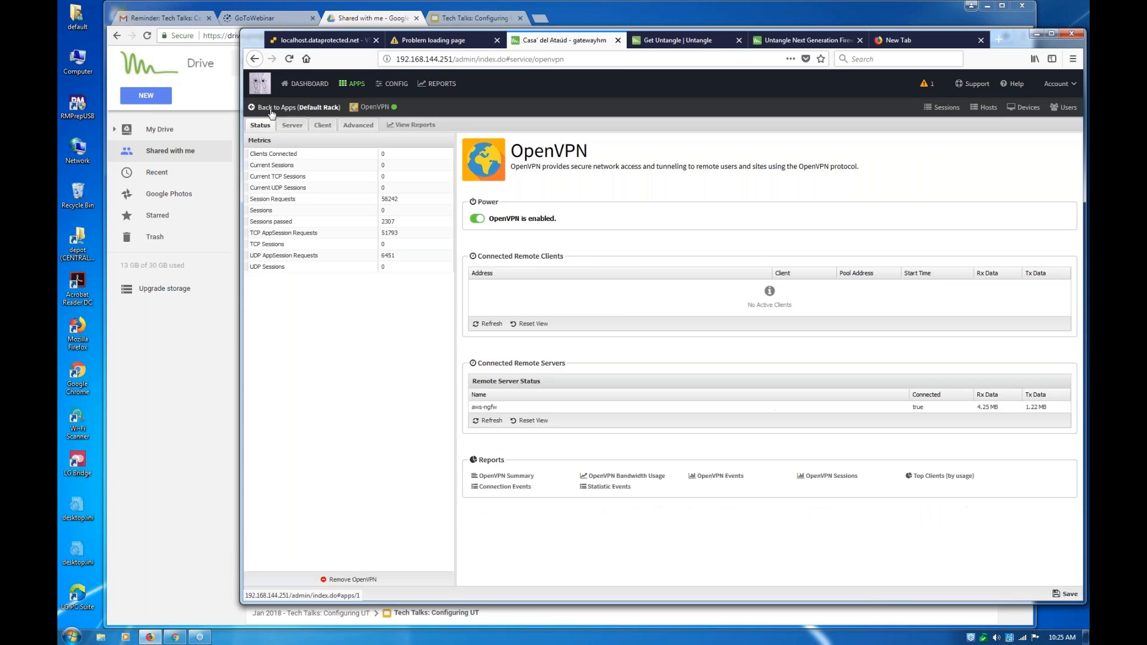
left_click(272, 109)
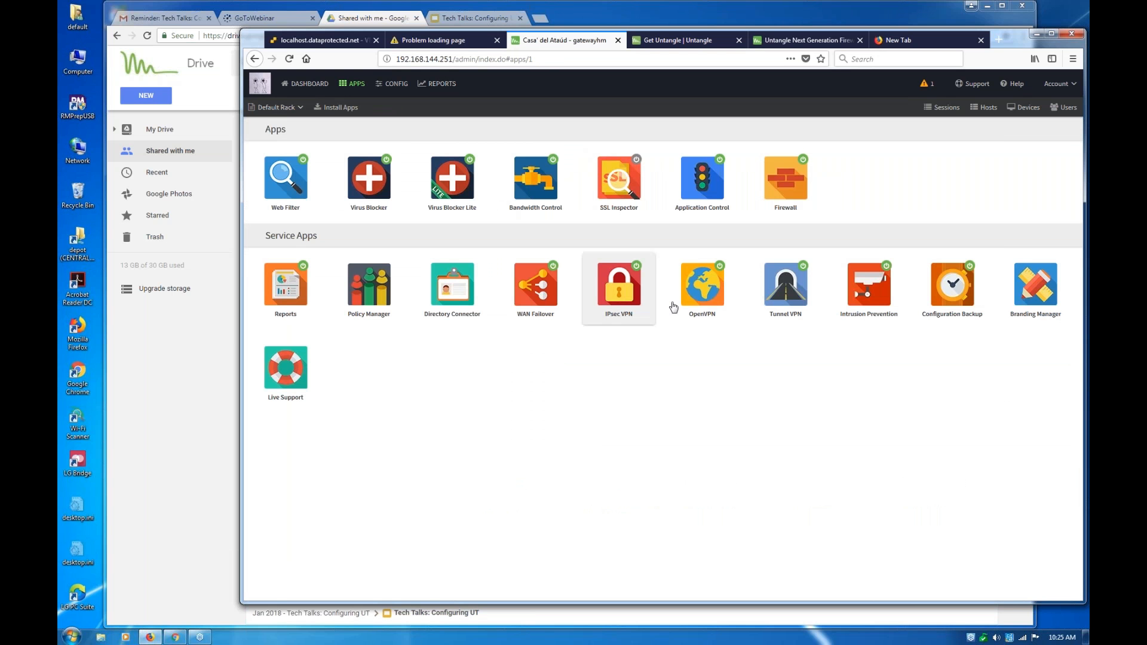
left_click(619, 287)
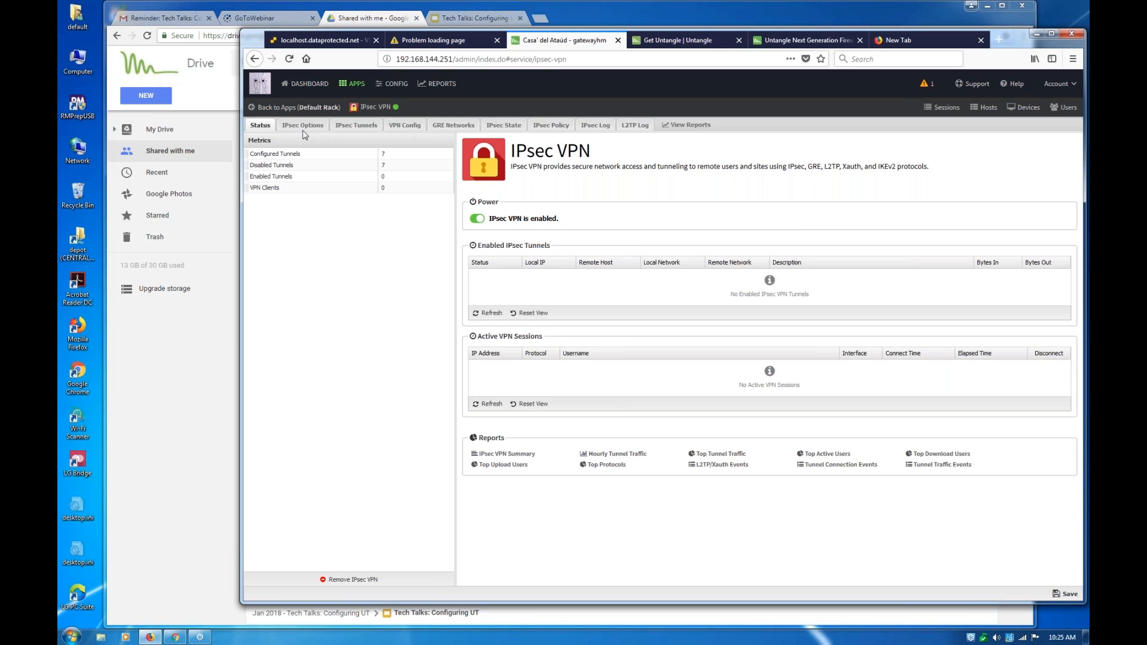
left_click(294, 107)
Retry loading the administration site at 192.168.144.78, and return to the gatewayhm firewall's Apps page
left_click(402, 41)
left_click(290, 59)
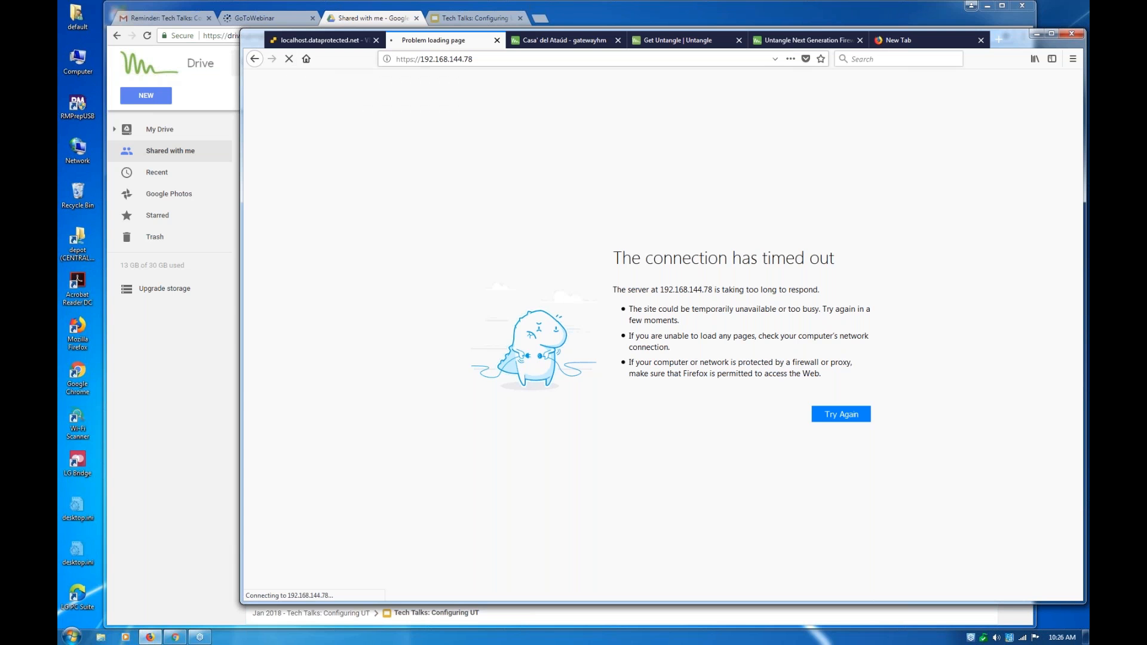
left_click(548, 43)
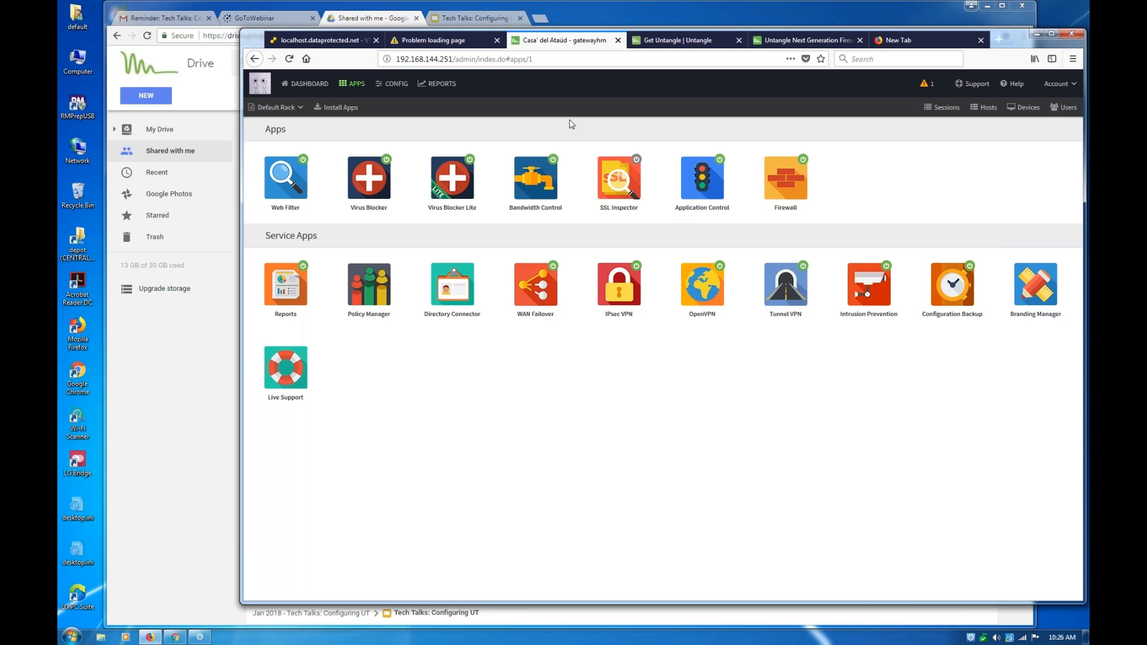
Check the Untangle-13.2.0-release console in VMware ESXi and the Beyond Initial Networking slide
left_click(332, 41)
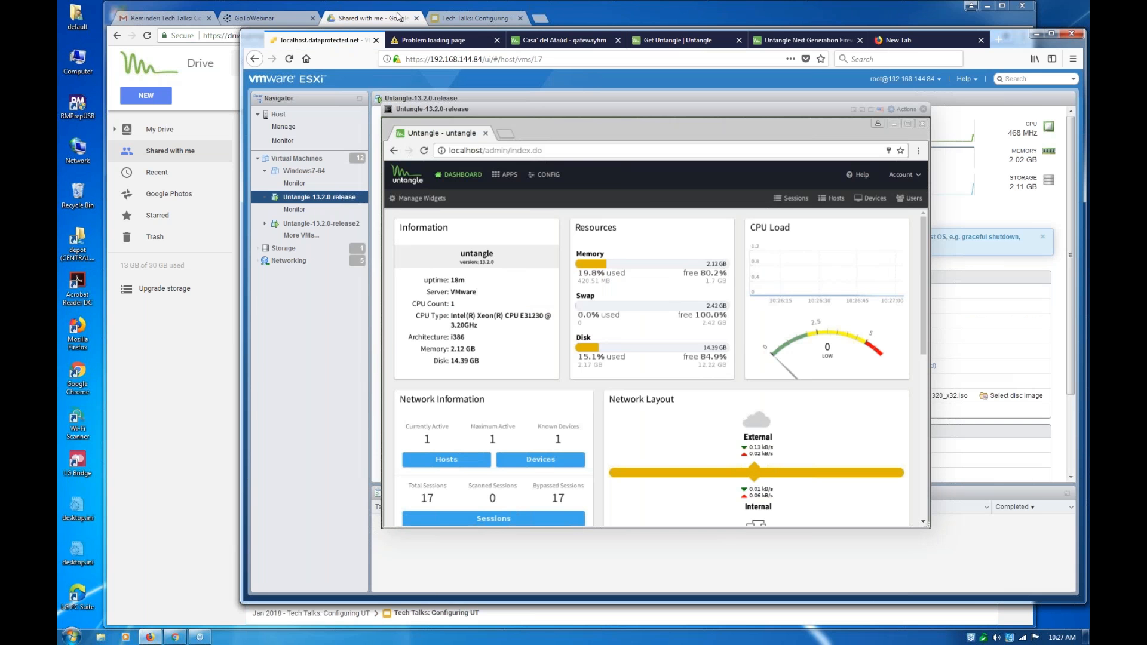
left_click(440, 19)
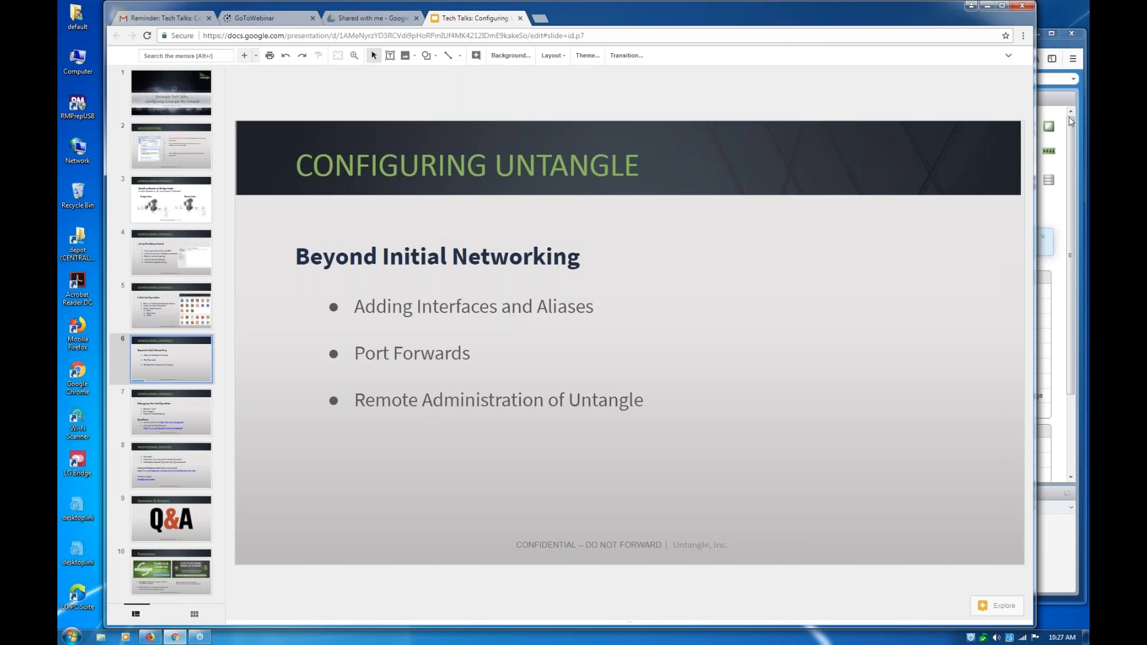
left_click(1059, 562)
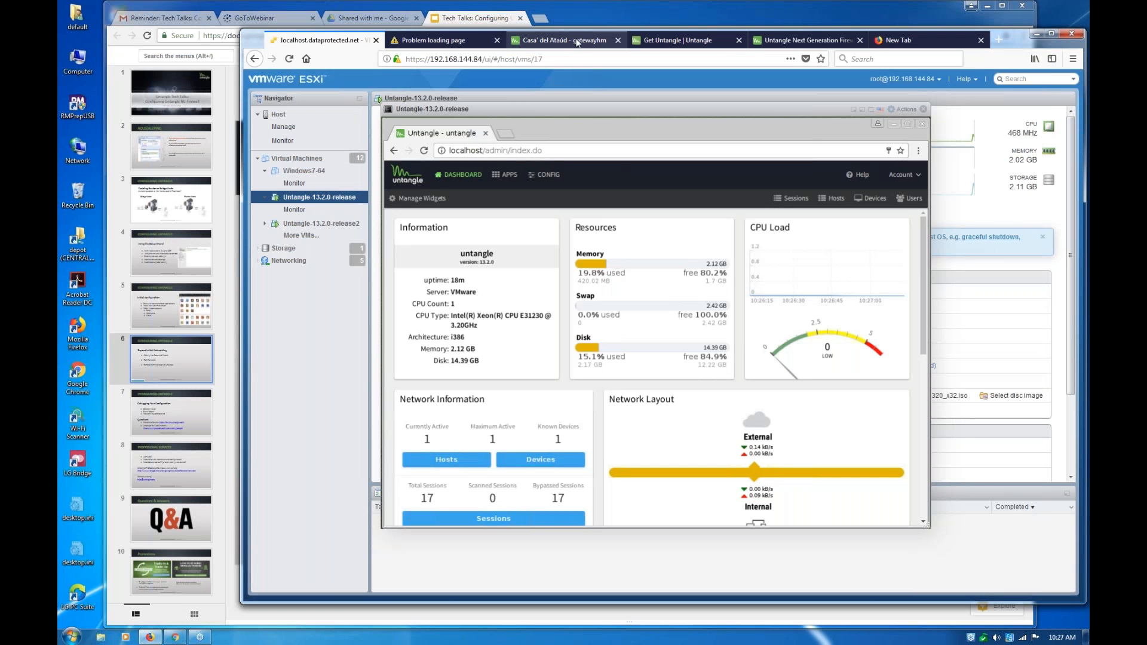
Review the local services ports and port forward rules on the gatewayhm firewall, highlighting the source addresses of the camera 192.168.144.69 rule
left_click(577, 40)
left_click(390, 85)
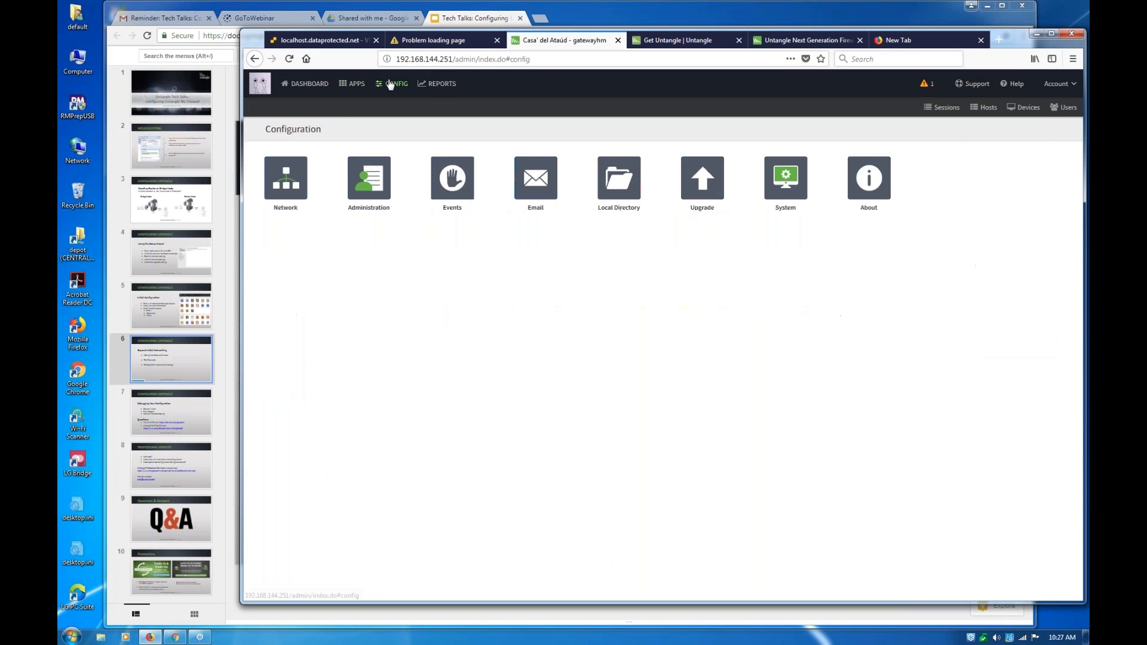
left_click(279, 173)
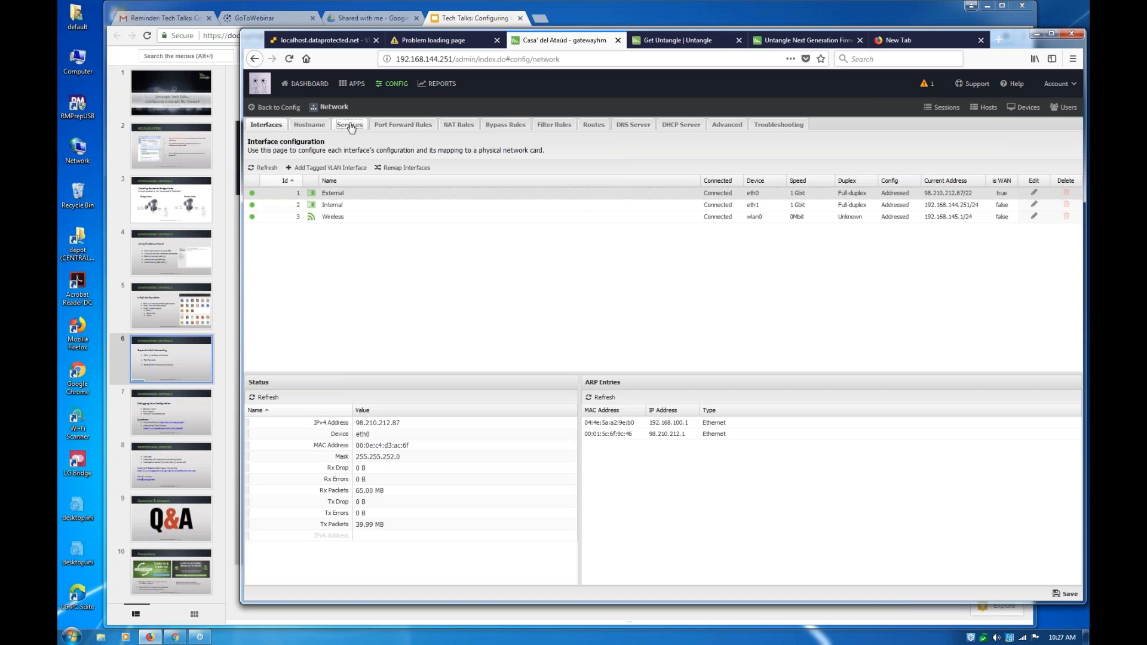
left_click(351, 126)
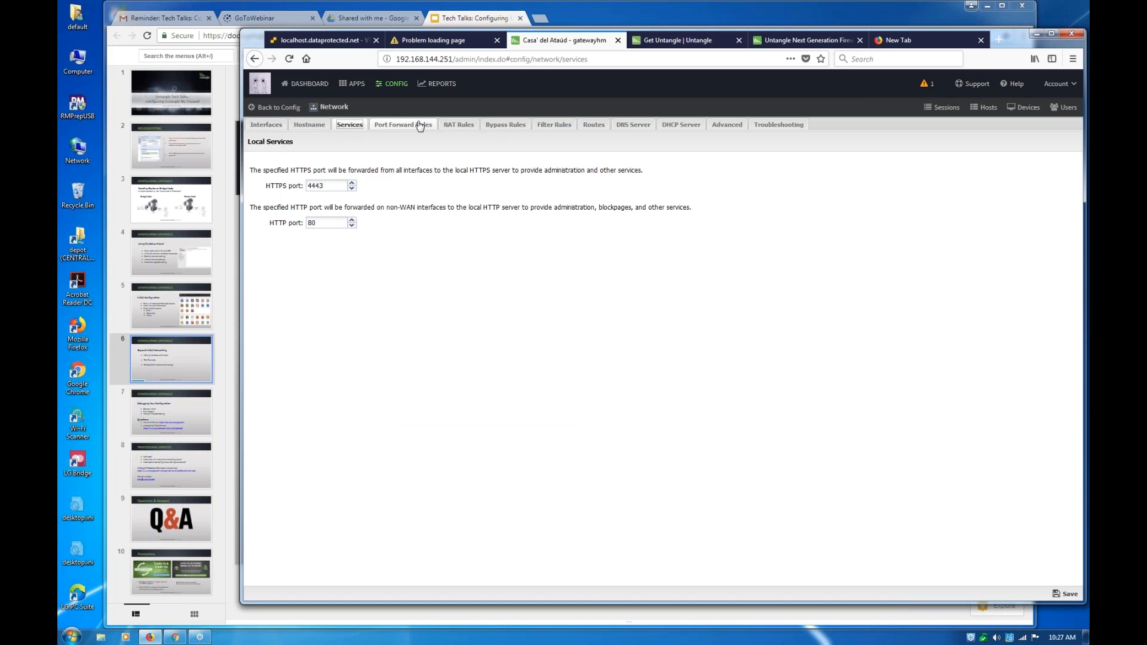
left_click(418, 127)
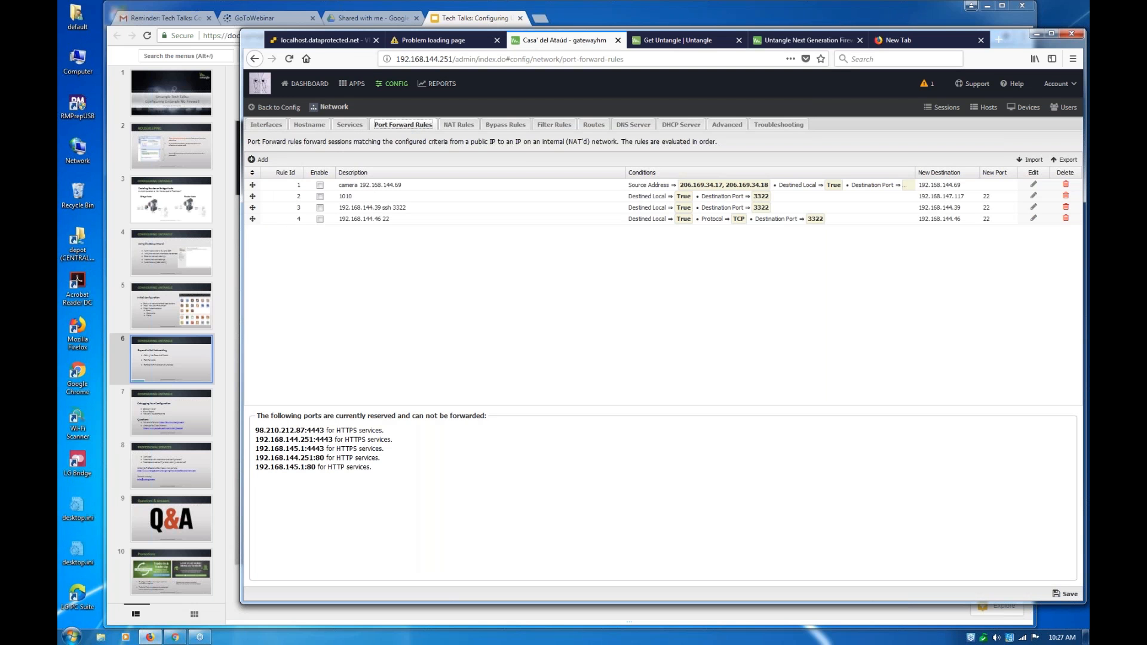
left_click(677, 185)
left_click_drag(683, 185, 772, 186)
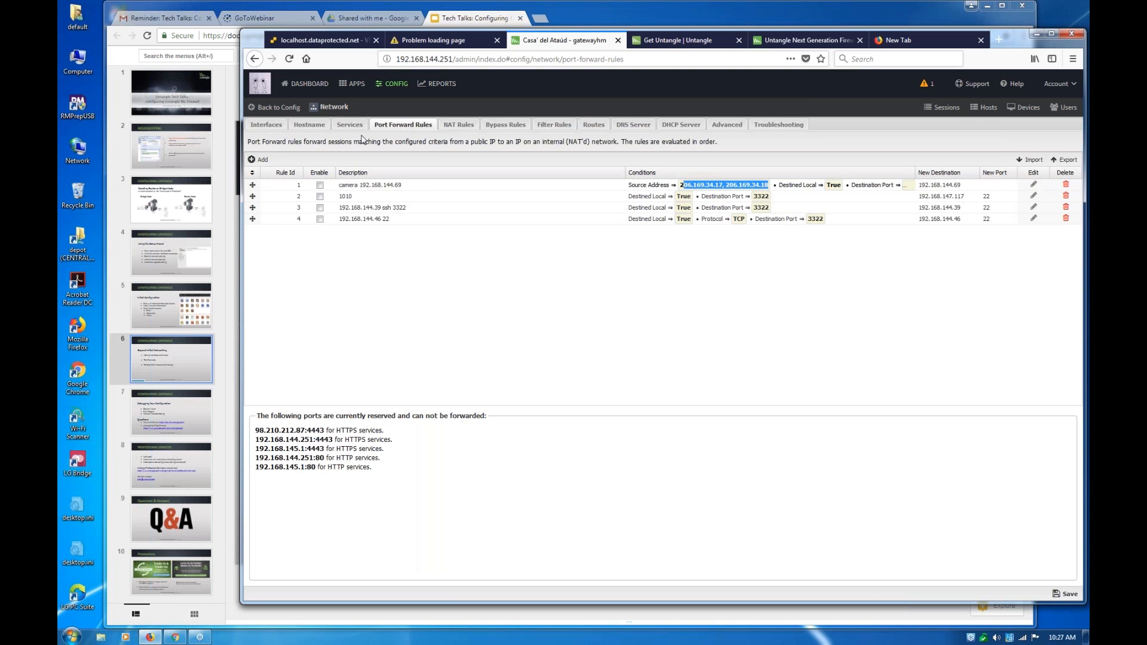
Review the hostname and Dynamic DNS settings, and inspect the Wireless interface's wireless configuration without changing it
left_click(316, 128)
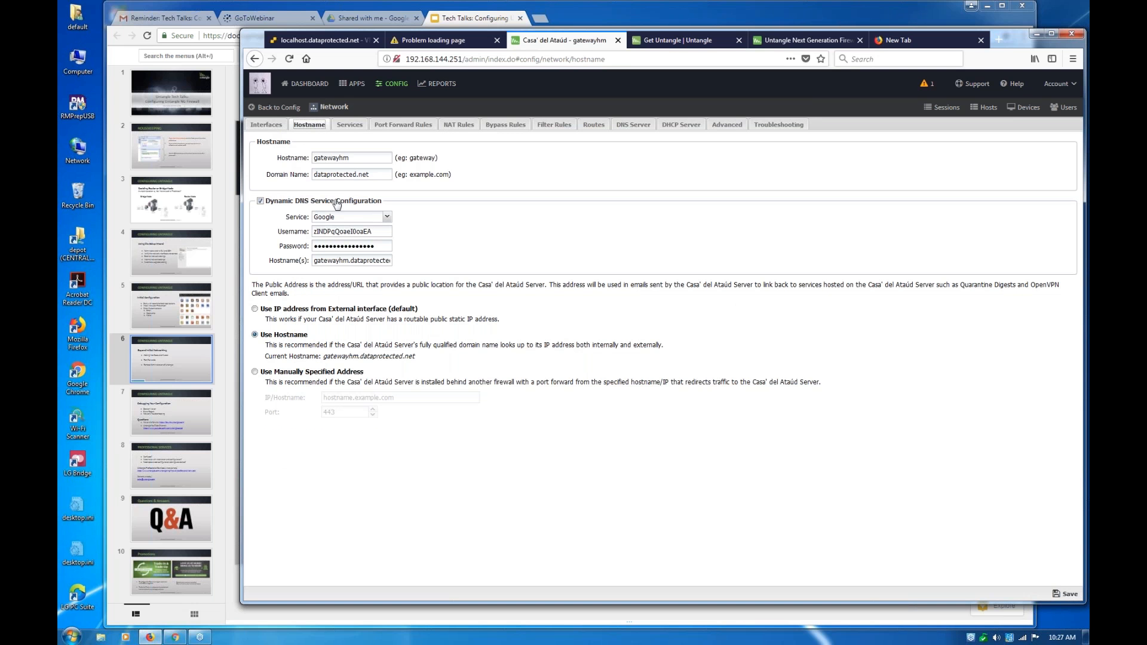
left_click(255, 125)
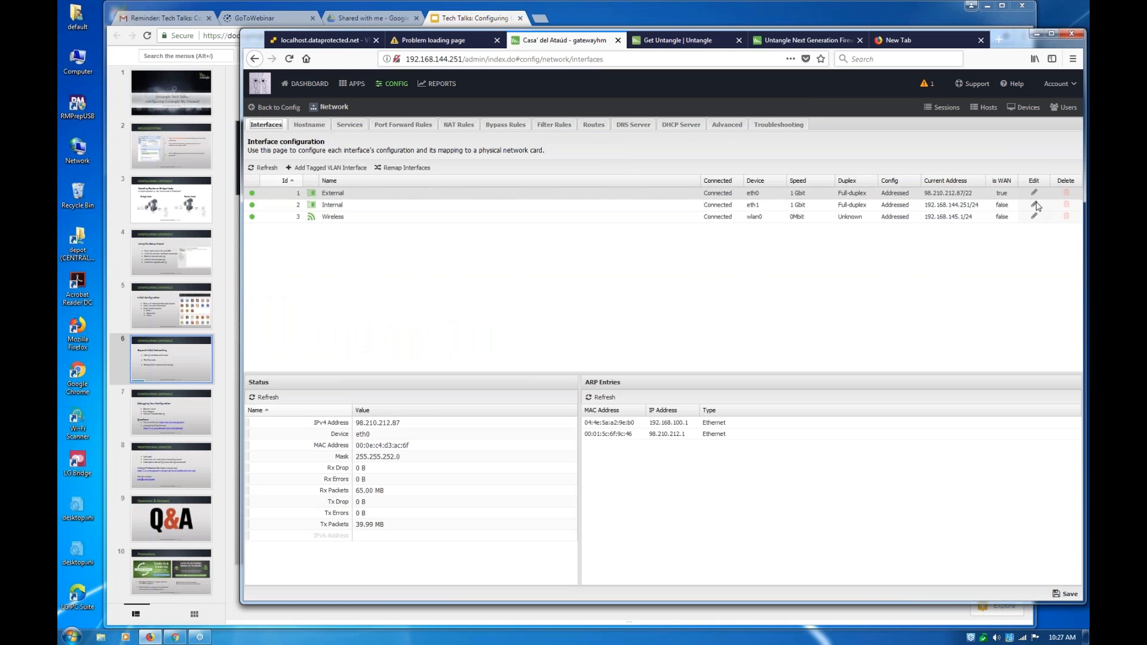
left_click(1034, 218)
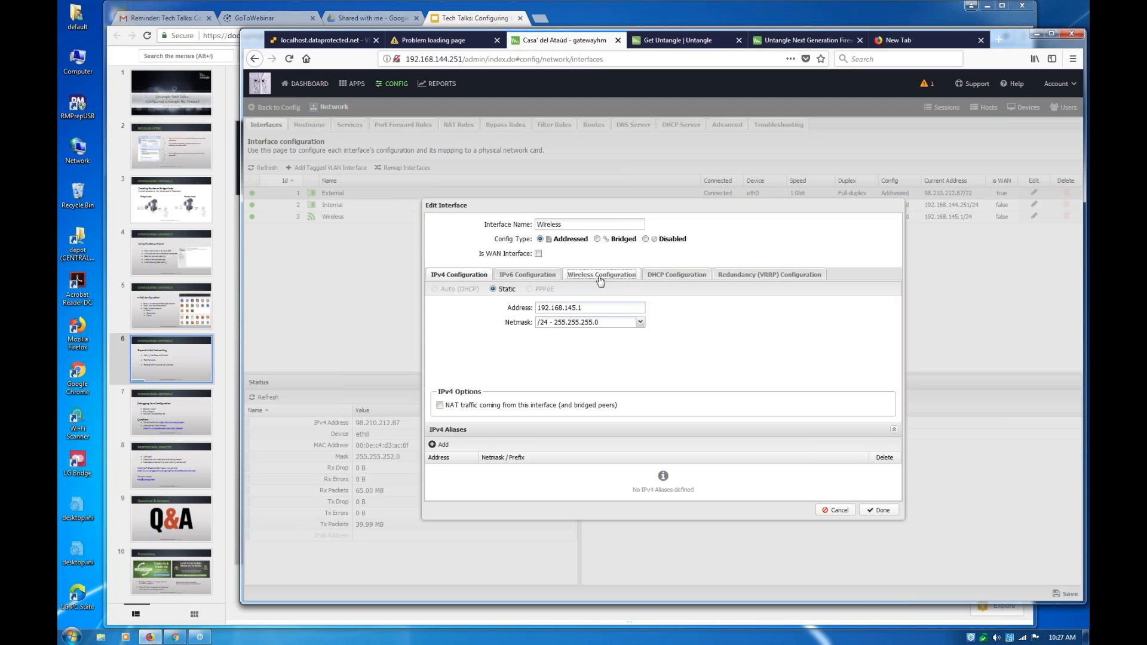
left_click(600, 278)
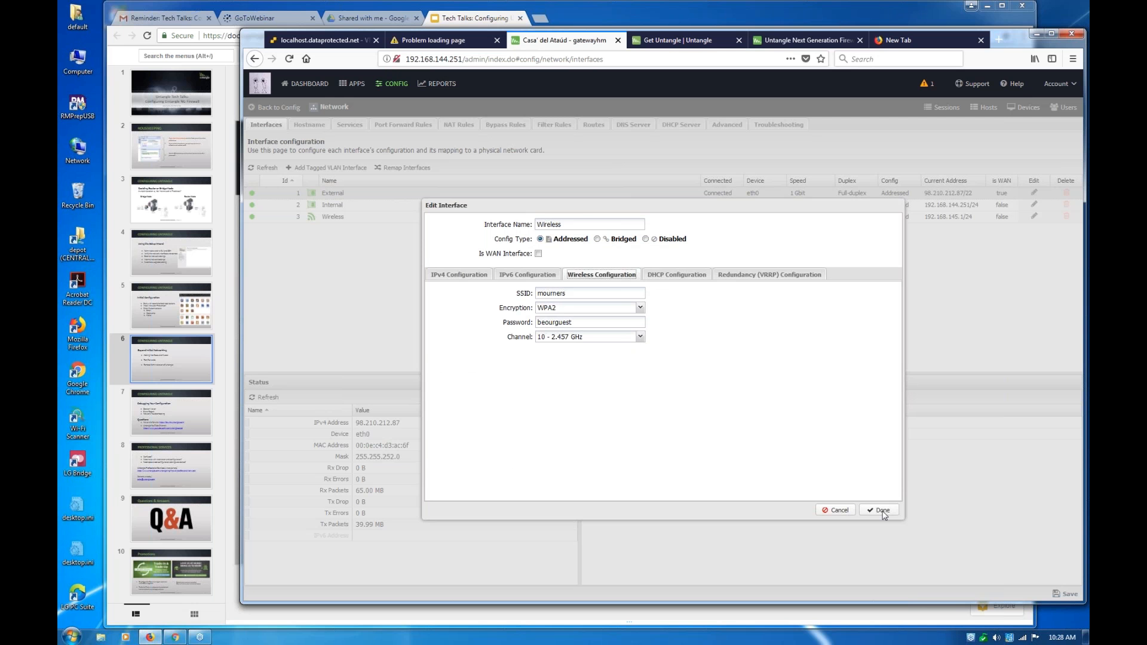
left_click(839, 511)
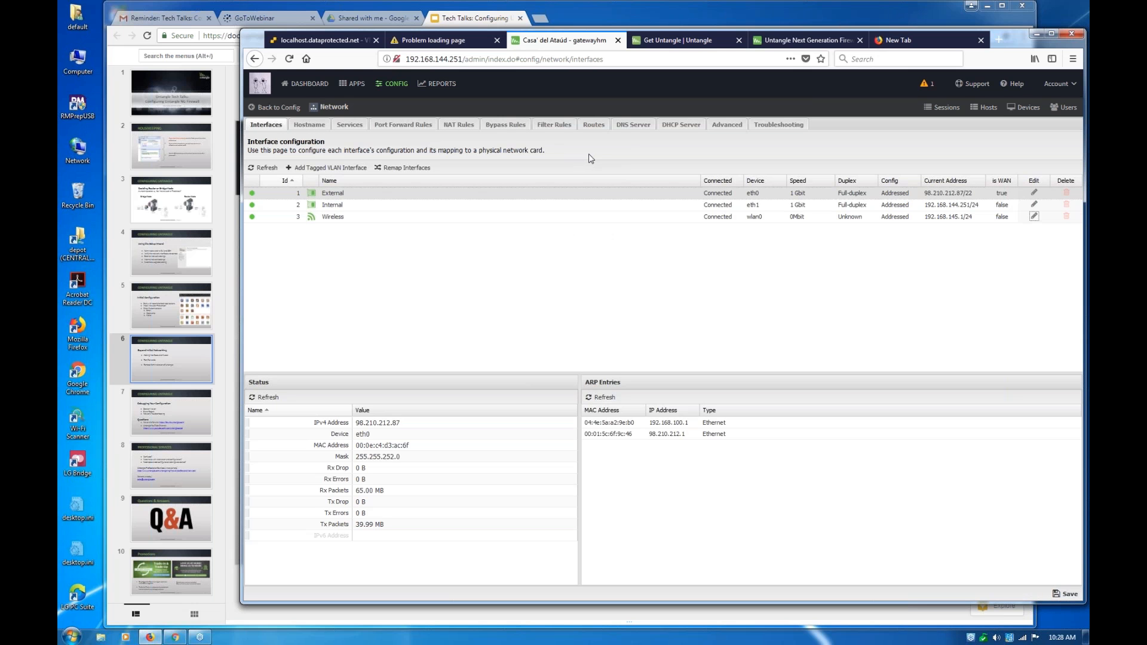
Review the static entries and leases of the DHCP server, and the static entries and domain servers of the DNS server
left_click(684, 128)
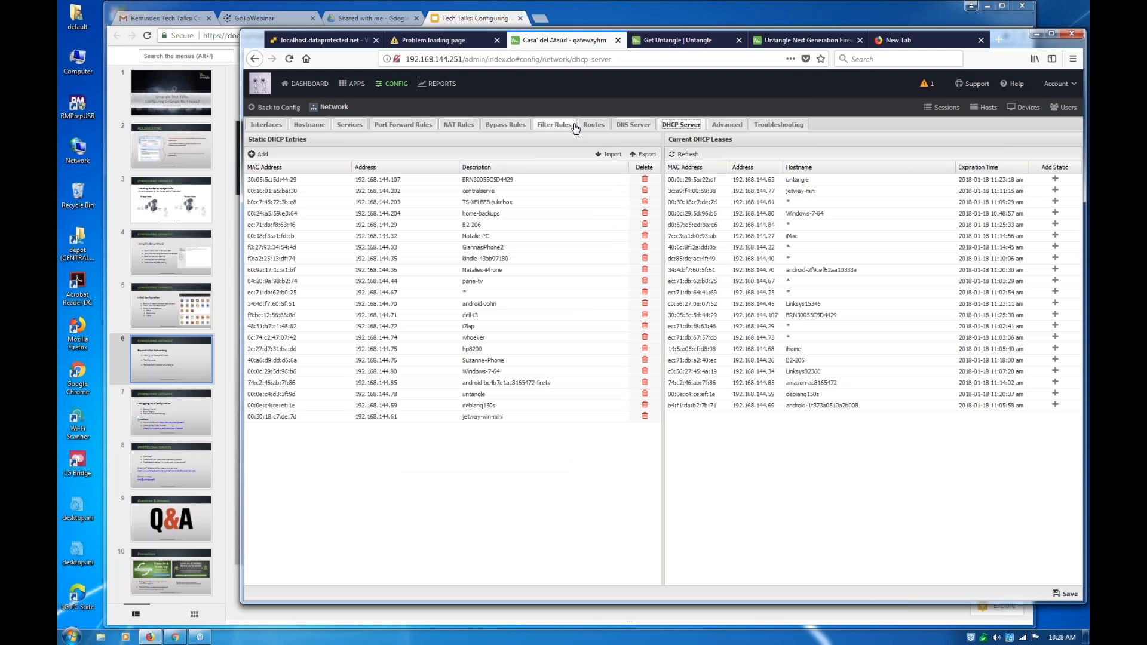
left_click(631, 127)
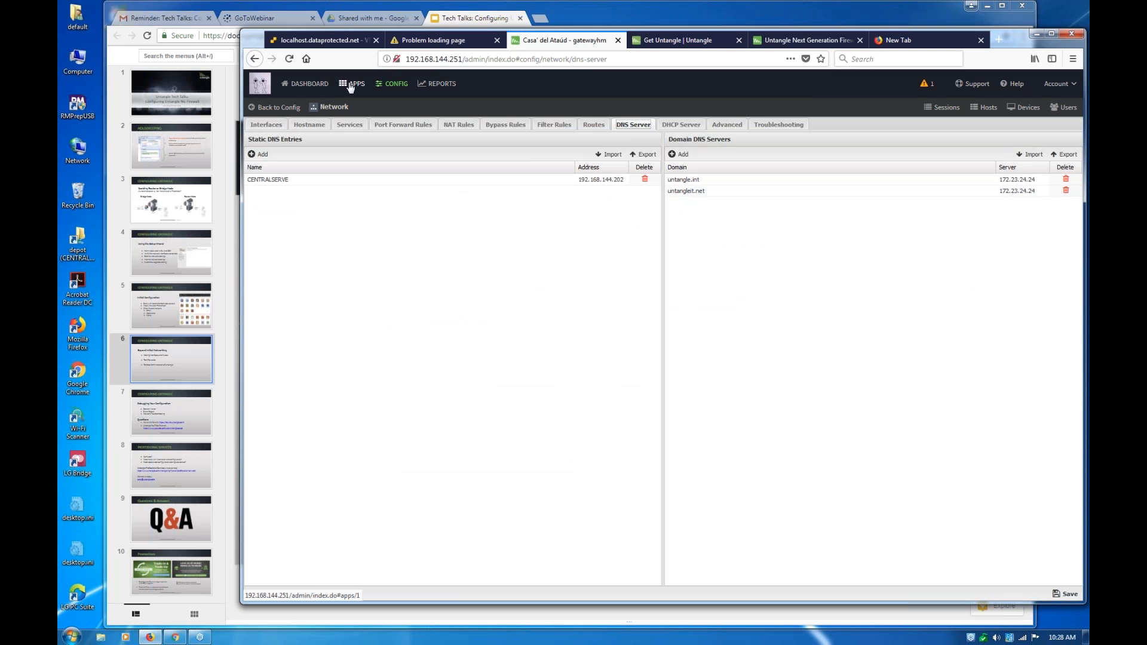
Open the Devices Additions report in the Devices report category
left_click(425, 87)
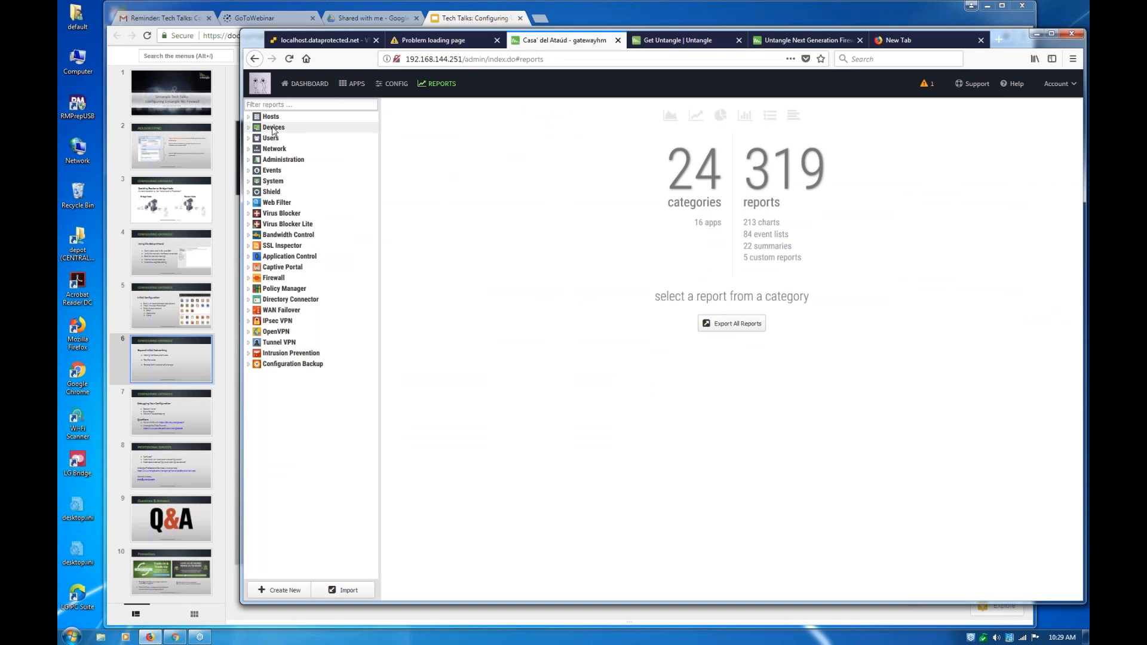
left_click(273, 129)
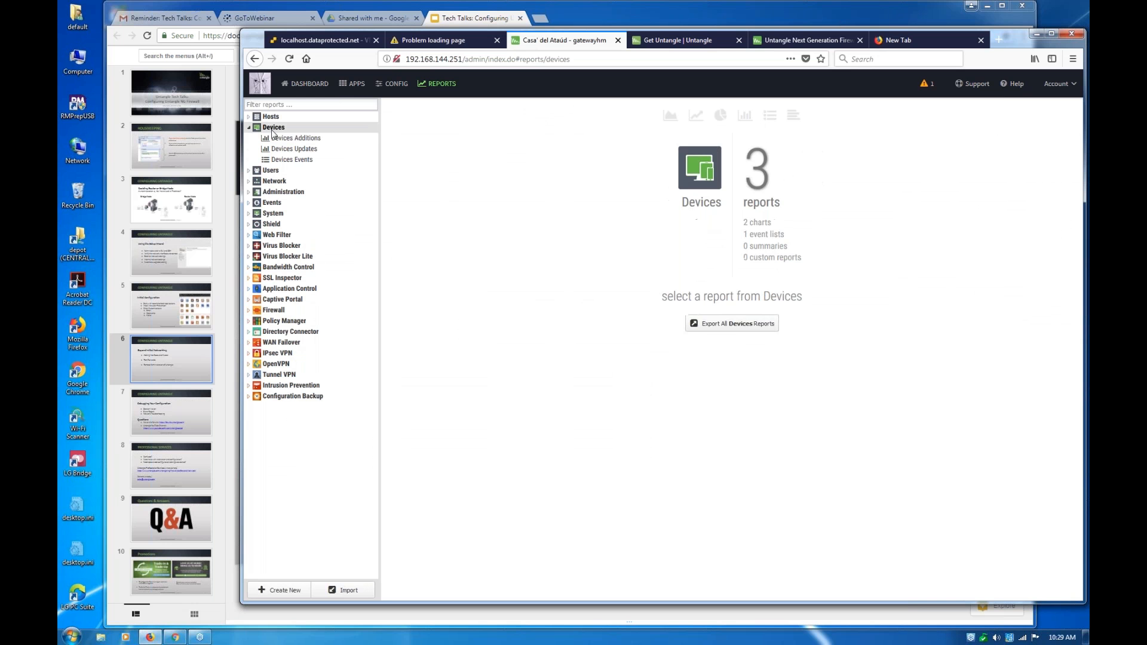
left_click(283, 141)
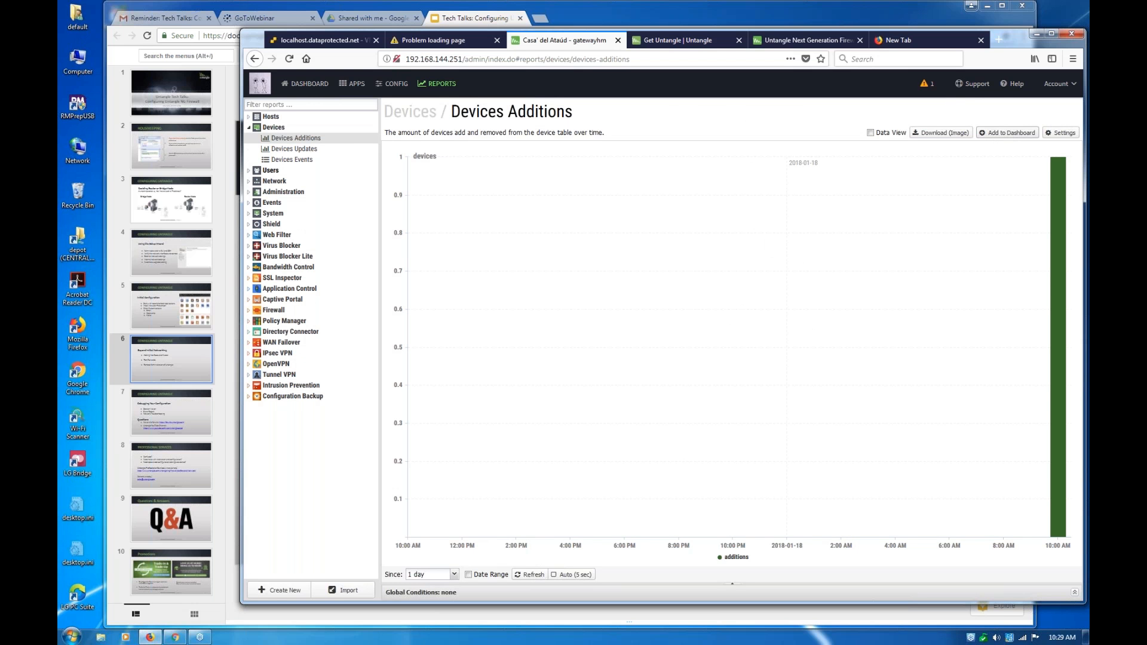
Examine the gatewayhm dashboard widgets, from network layout and policy overview to hostname, application, session and username usage
left_click(309, 84)
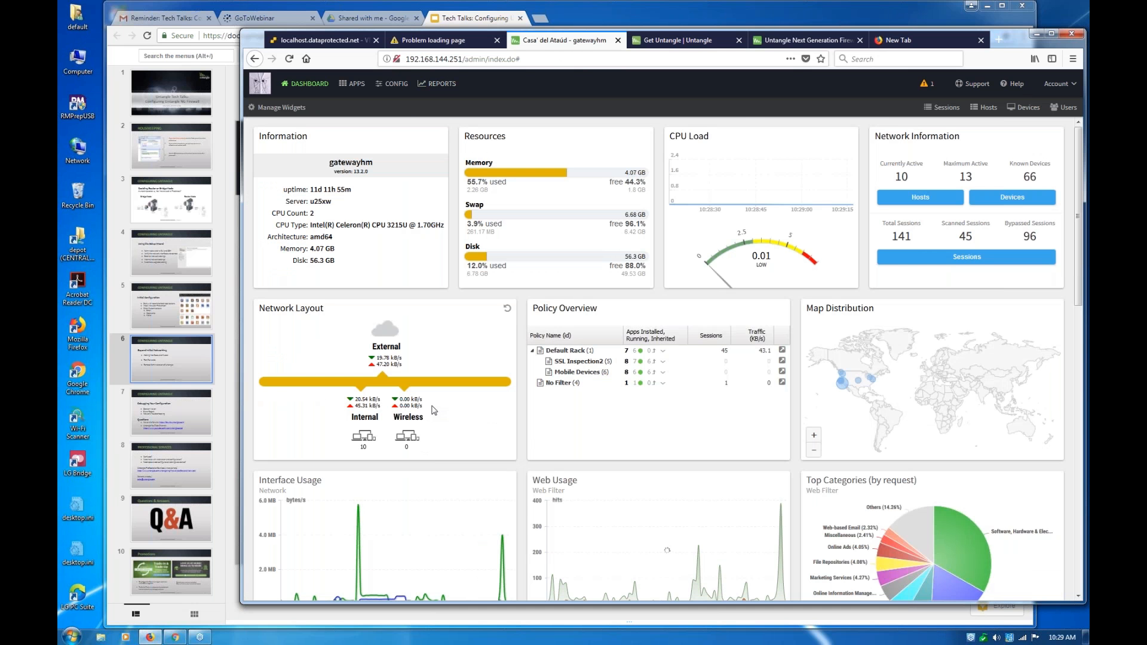
scroll(434, 409, "down", 2)
scroll(437, 413, "down", 1)
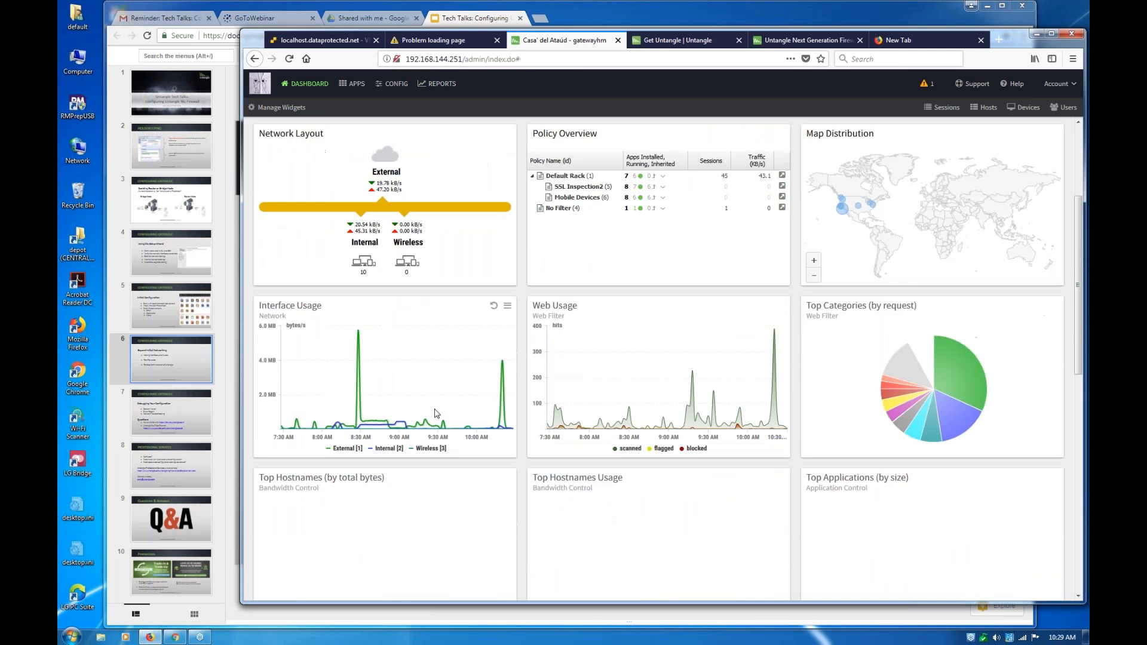
scroll(436, 412, "down", 3)
scroll(436, 412, "down", 3)
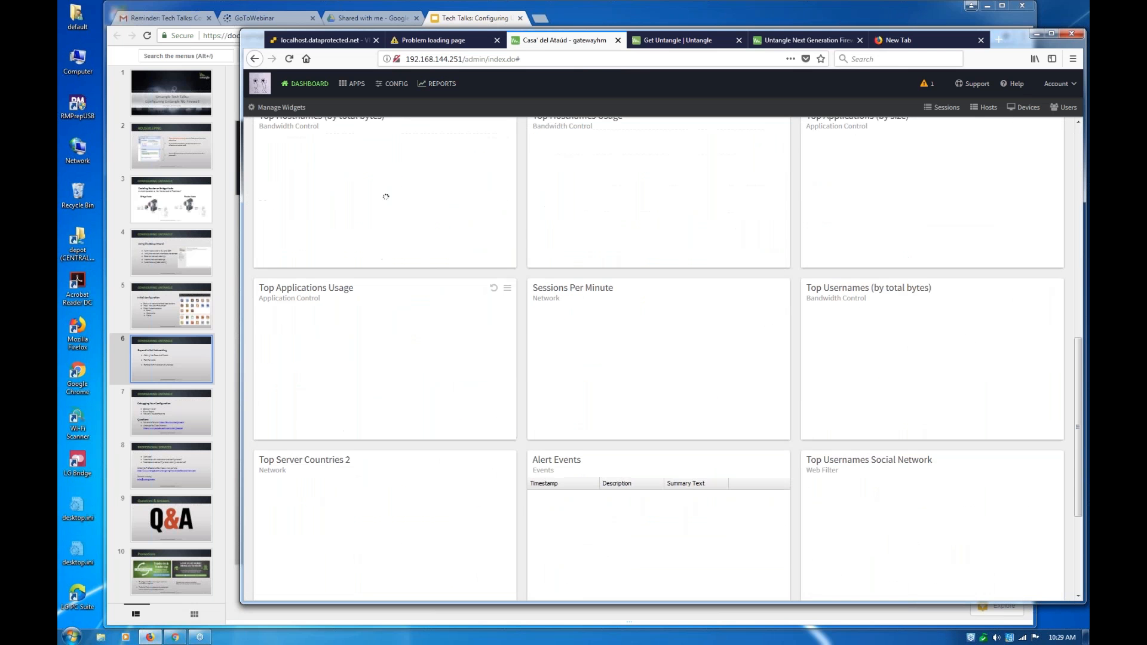
scroll(429, 406, "up", 3)
scroll(430, 406, "up", 3)
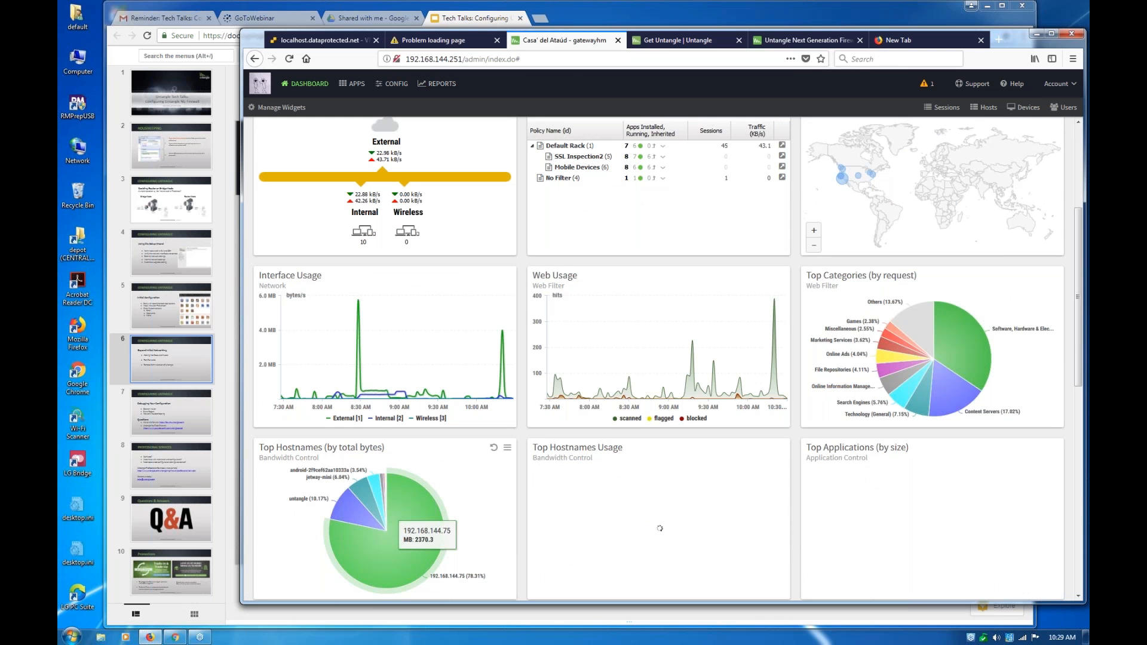
scroll(429, 406, "up", 2)
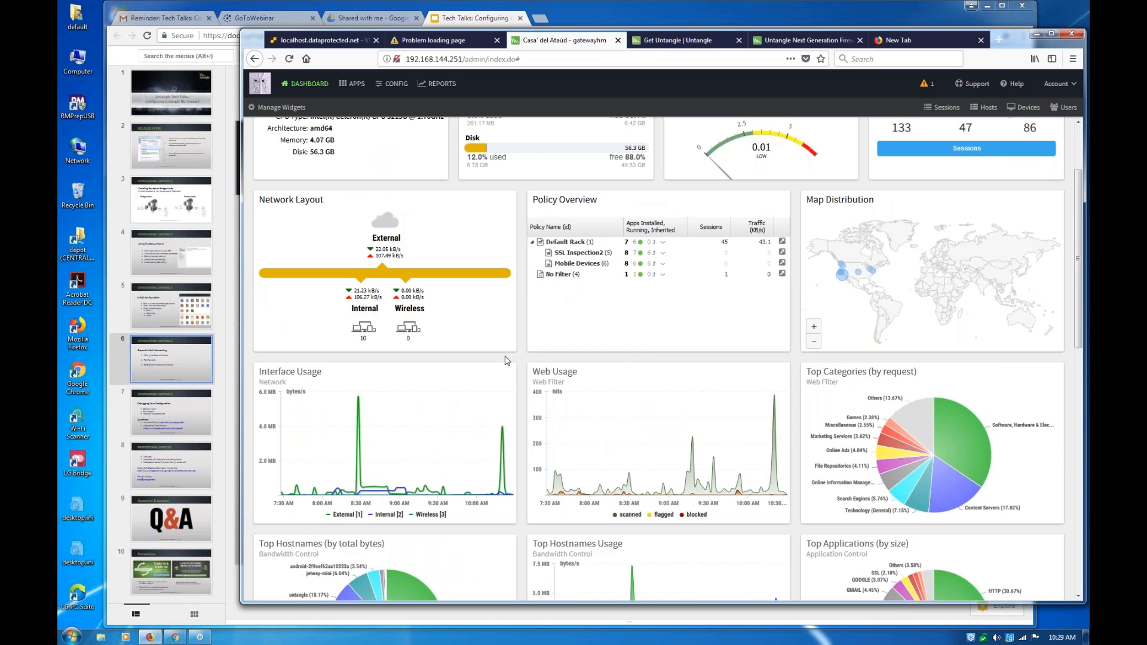
scroll(506, 361, "up", 1)
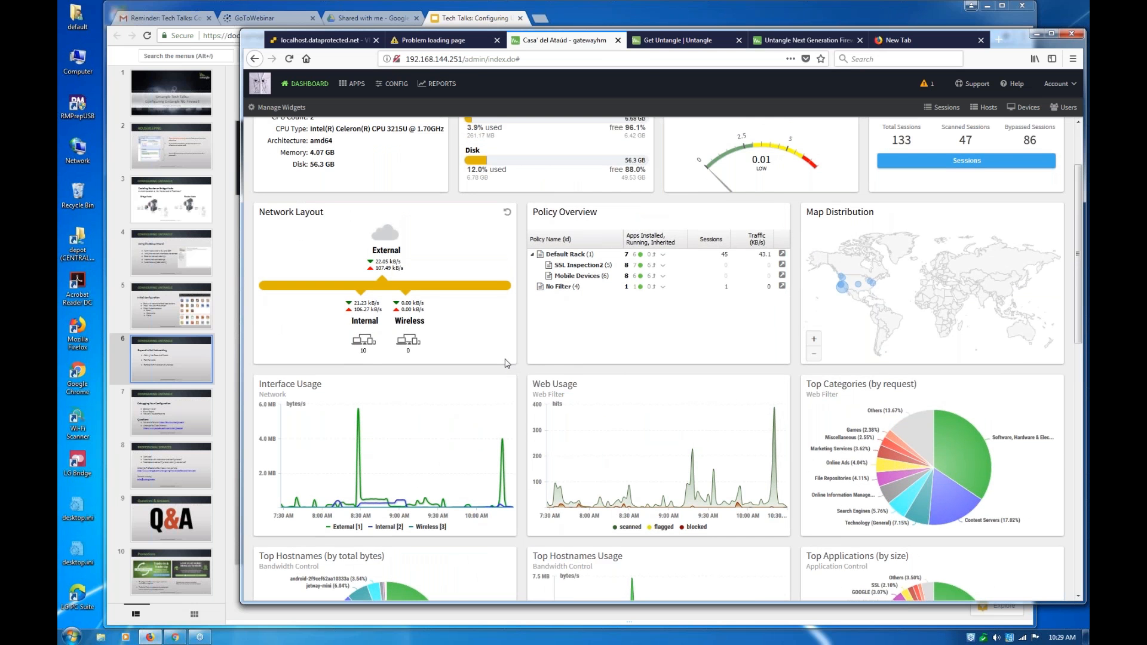
scroll(507, 363, "down", 1)
scroll(507, 367, "down", 3)
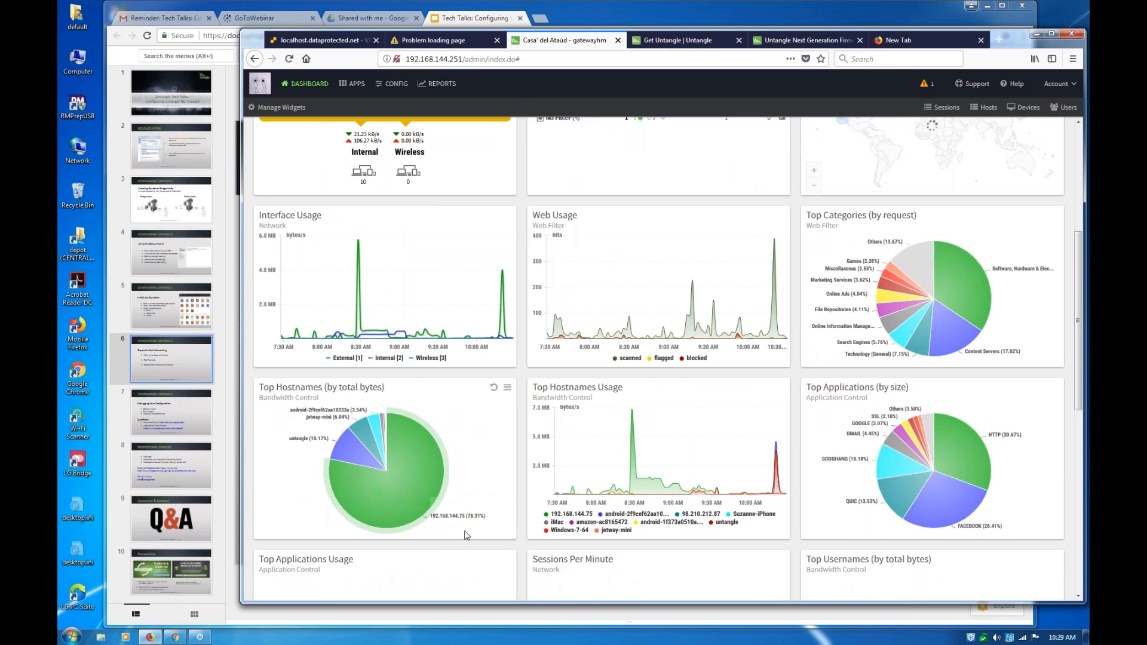
scroll(512, 527, "down", 1)
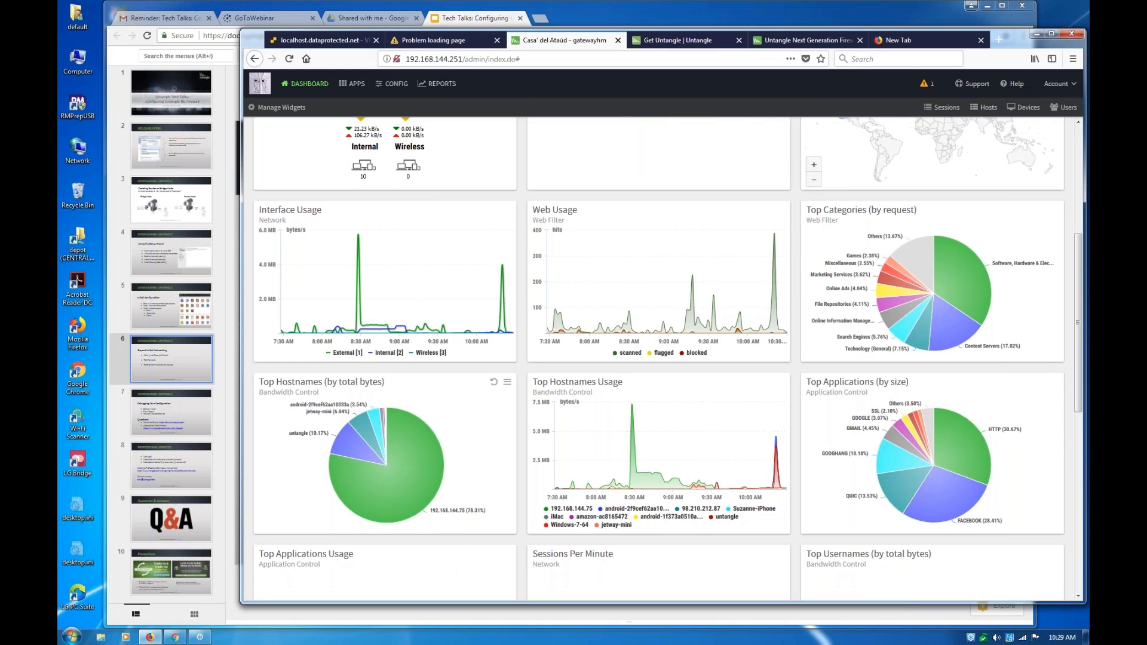
scroll(665, 521, "down", 1)
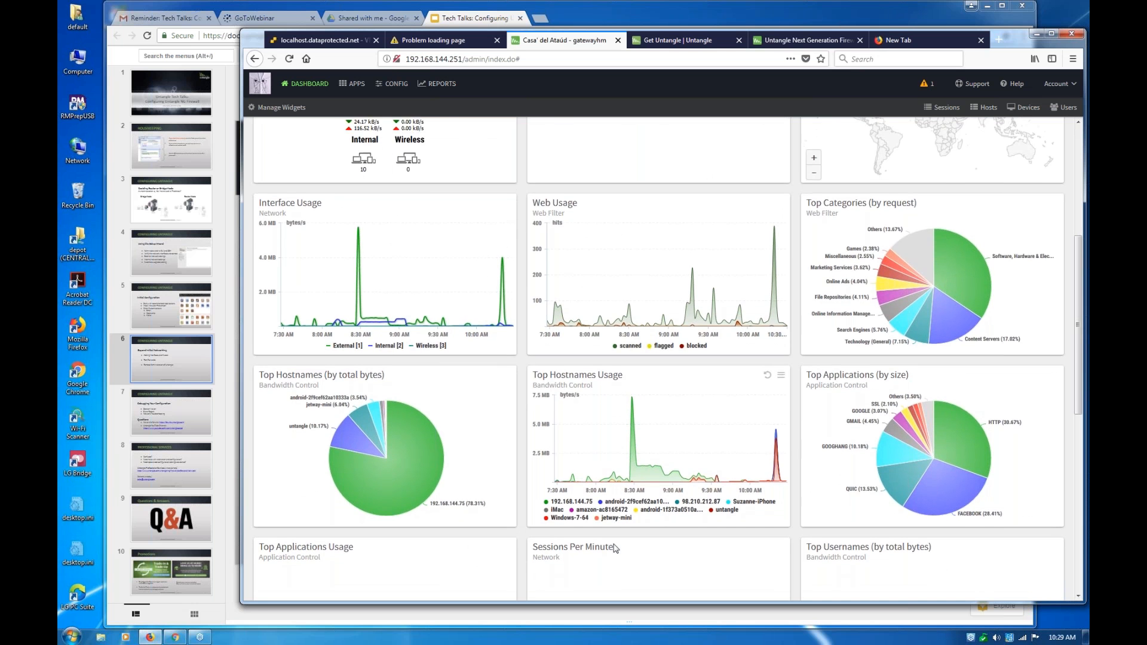
scroll(615, 548, "down", 5)
scroll(625, 541, "down", 1)
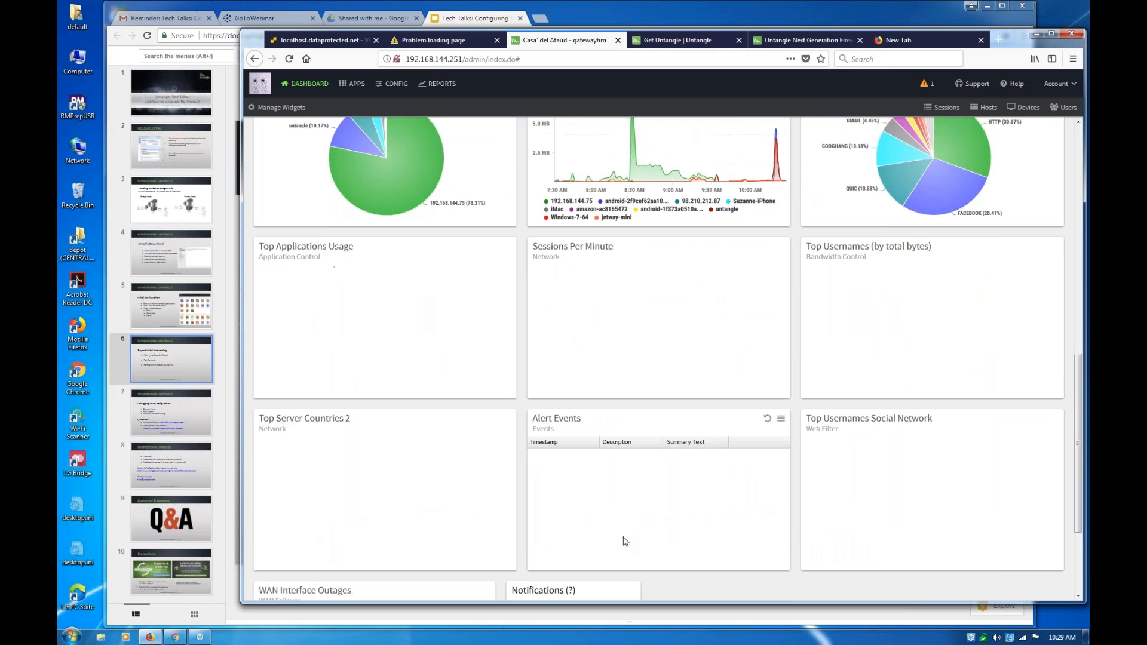
scroll(625, 542, "down", 1)
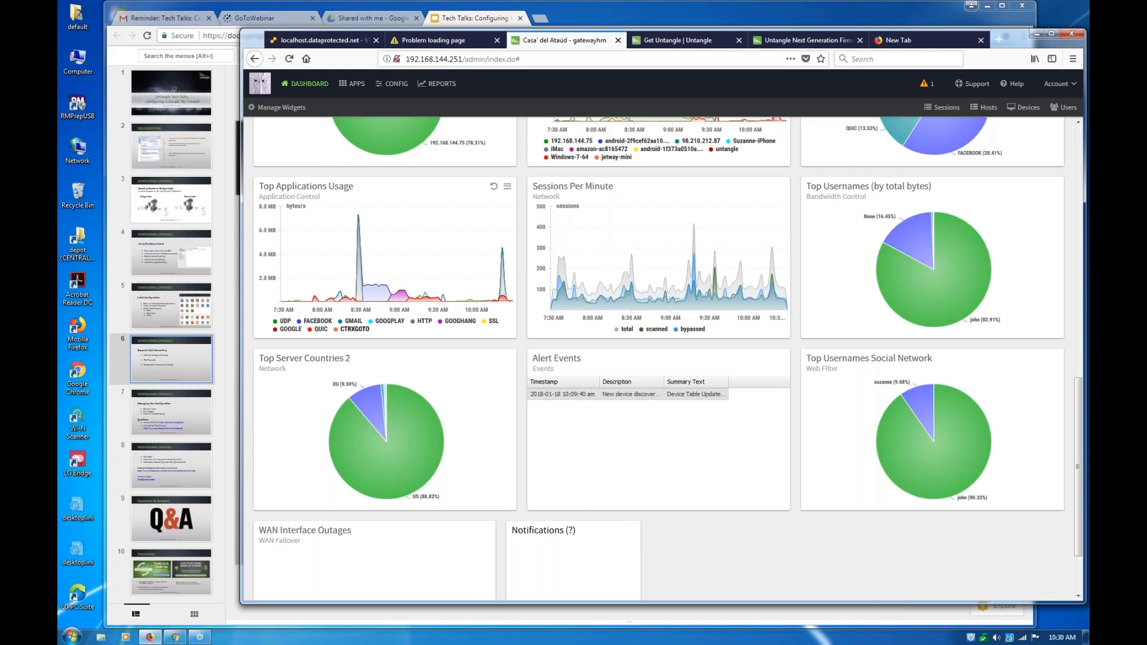
Hide the CTRXGOTO series in the Top Applications Usage chart on the dashboard
left_click(352, 329)
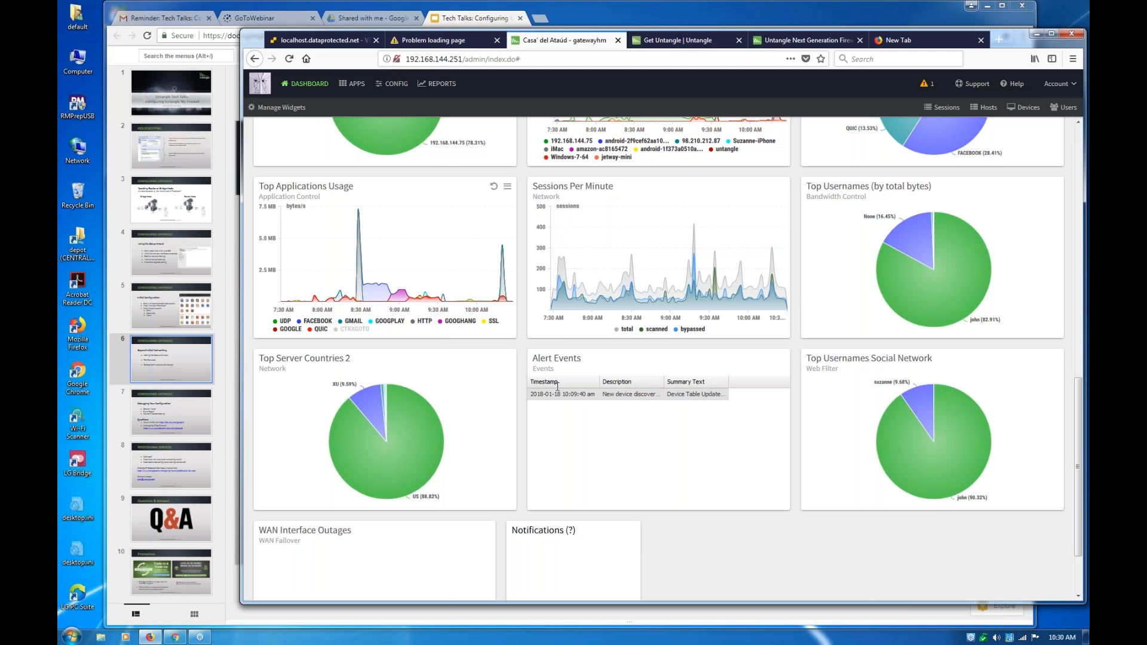
scroll(559, 381, "up", 3)
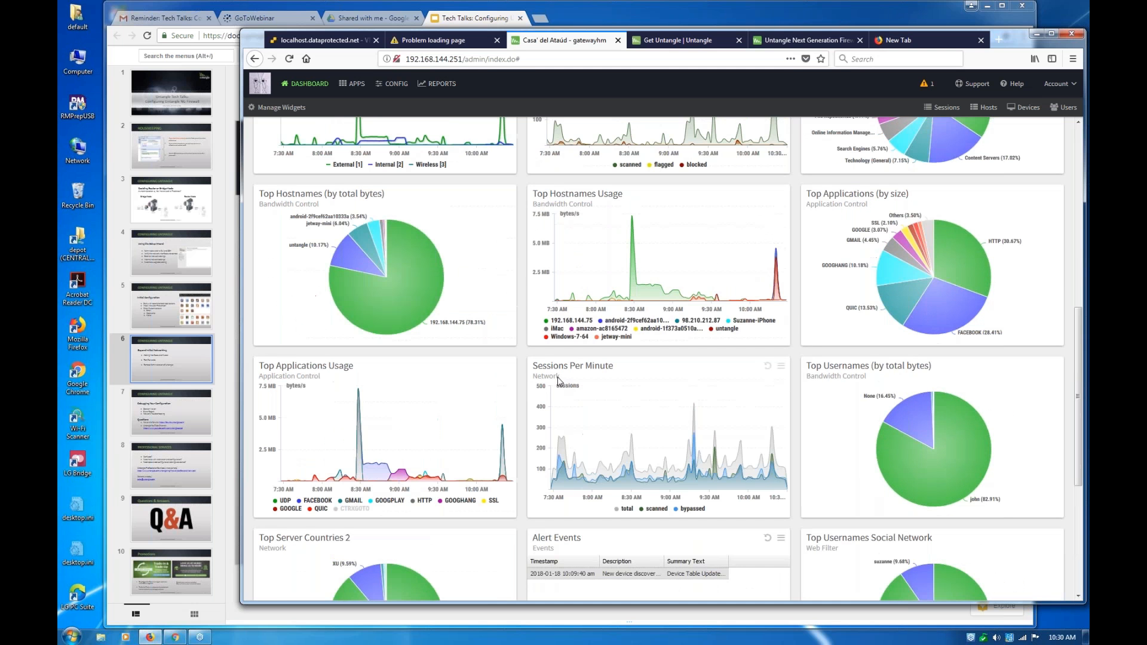
scroll(559, 380, "up", 2)
scroll(546, 458, "up", 1)
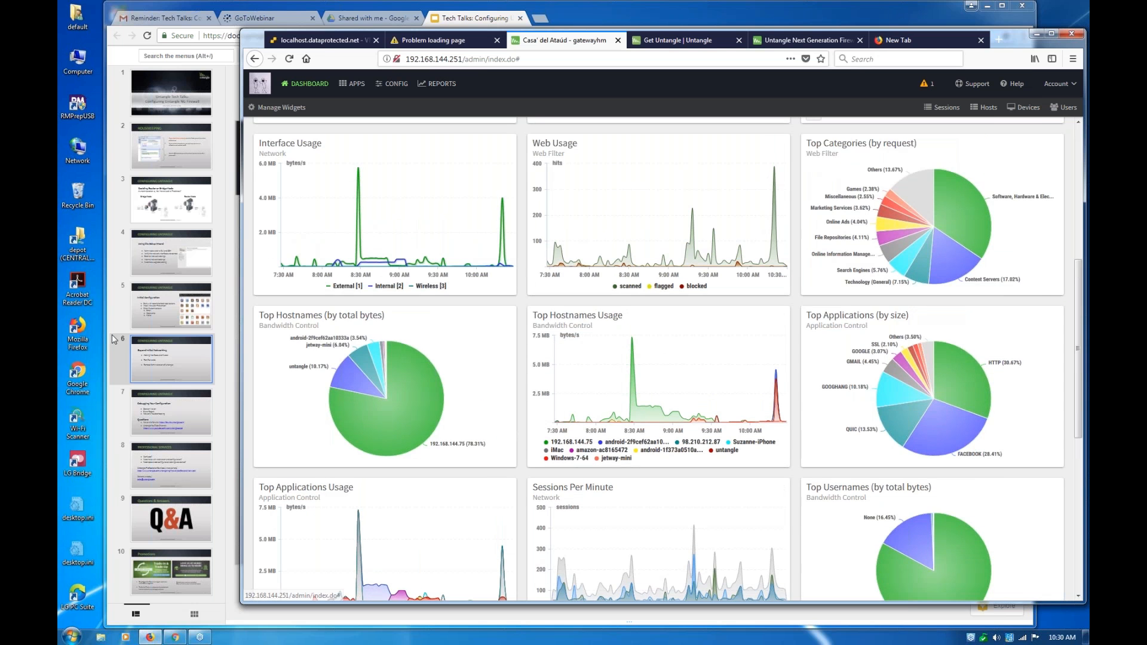
Switch to the Google Slides presentation, revisit the Initial Configuration and Beyond Initial Networking slides, and show the Debugging Your Configuration slide
left_click(115, 325)
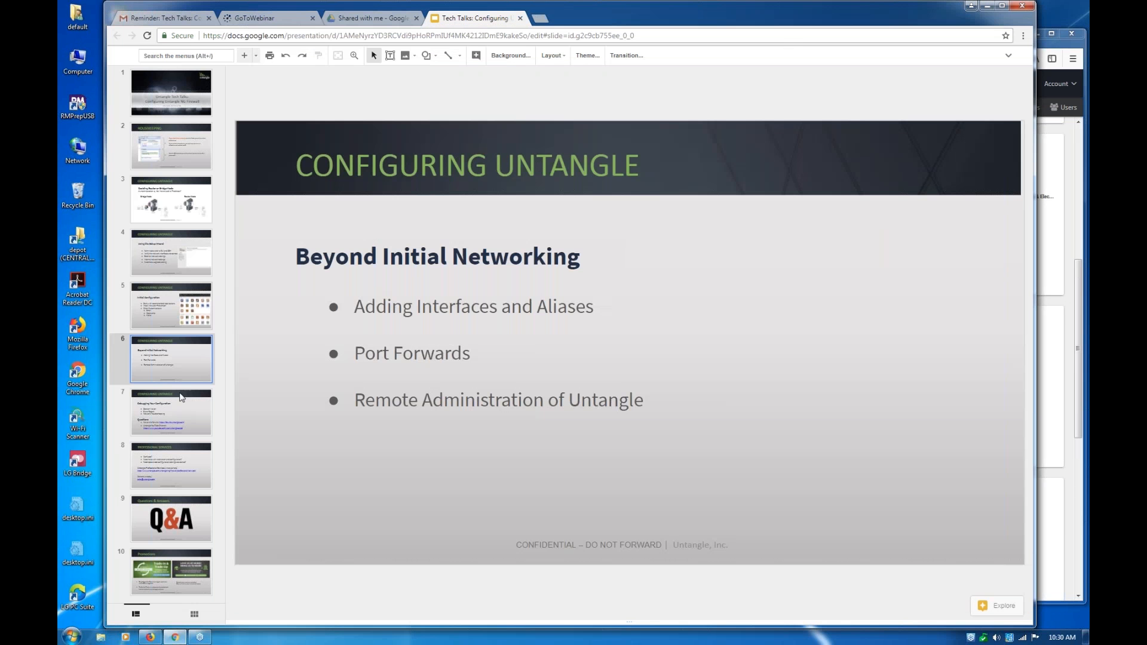
key("Up")
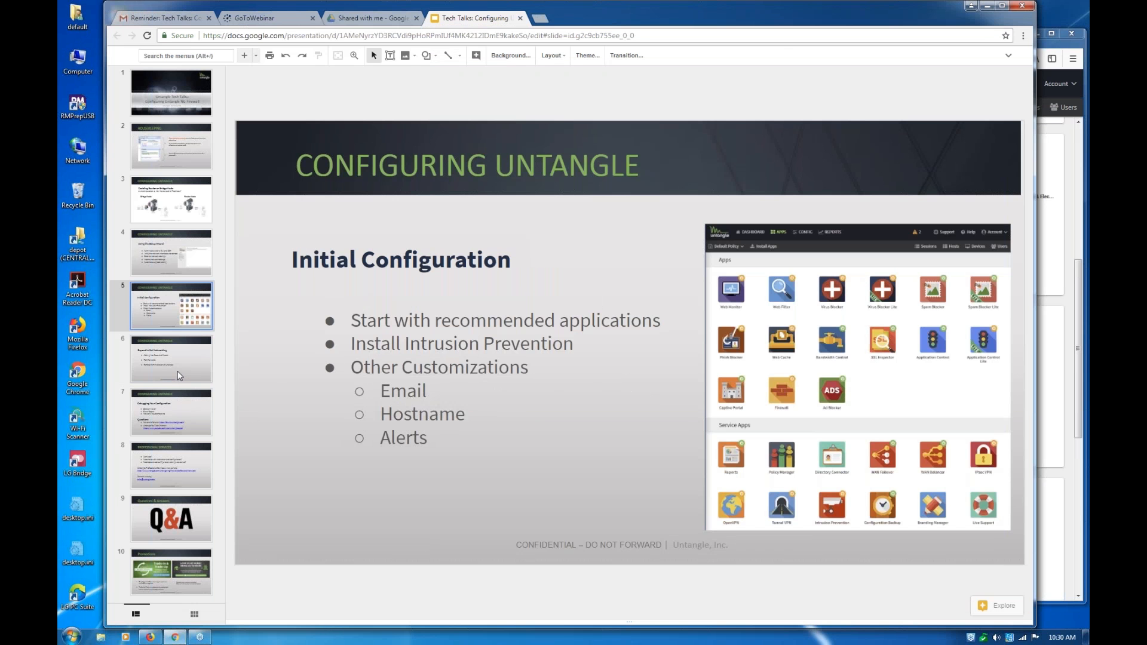
left_click(176, 371)
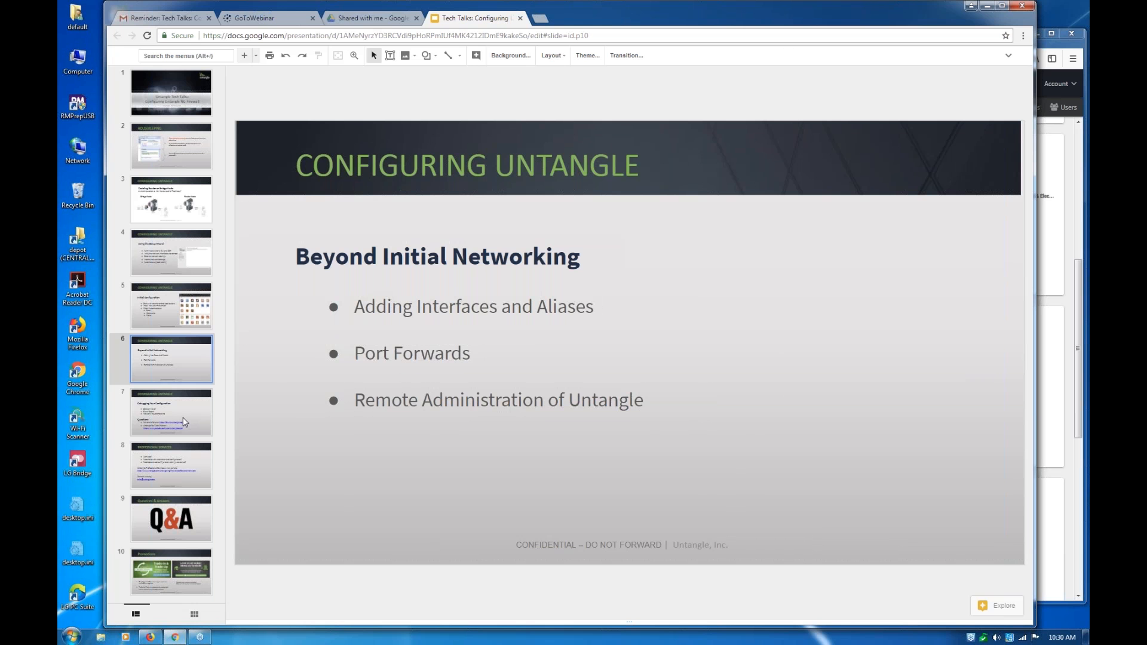
left_click(184, 422)
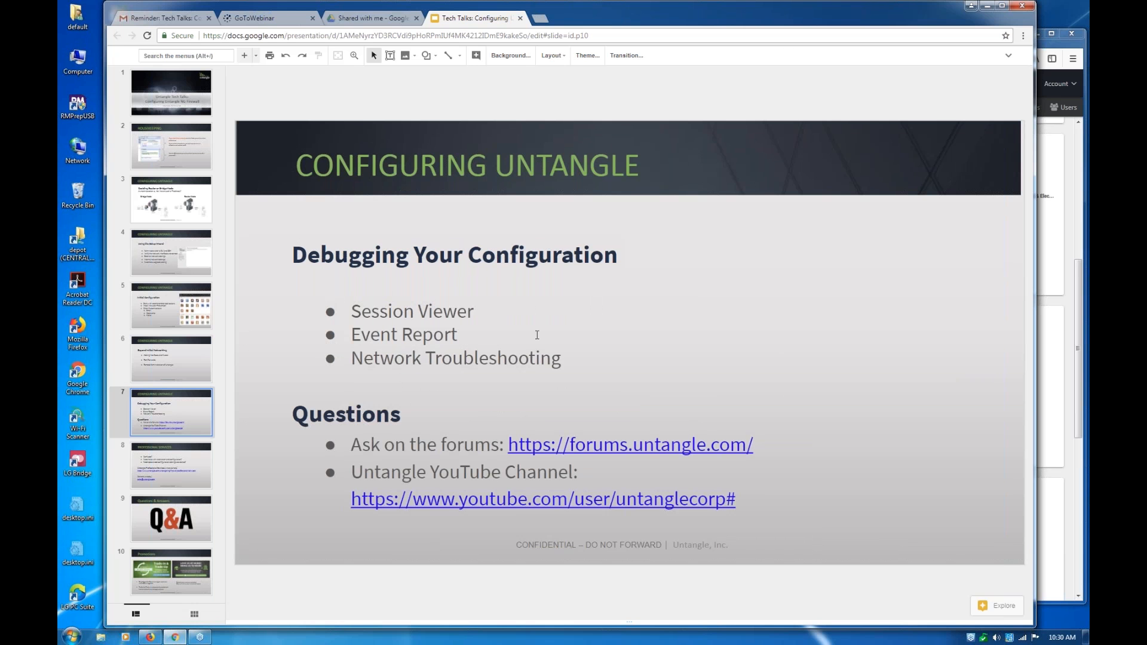
Switch to the Untangle administration window, open the current sessions list, and reposition the windows so the session columns are in view
left_click(1050, 136)
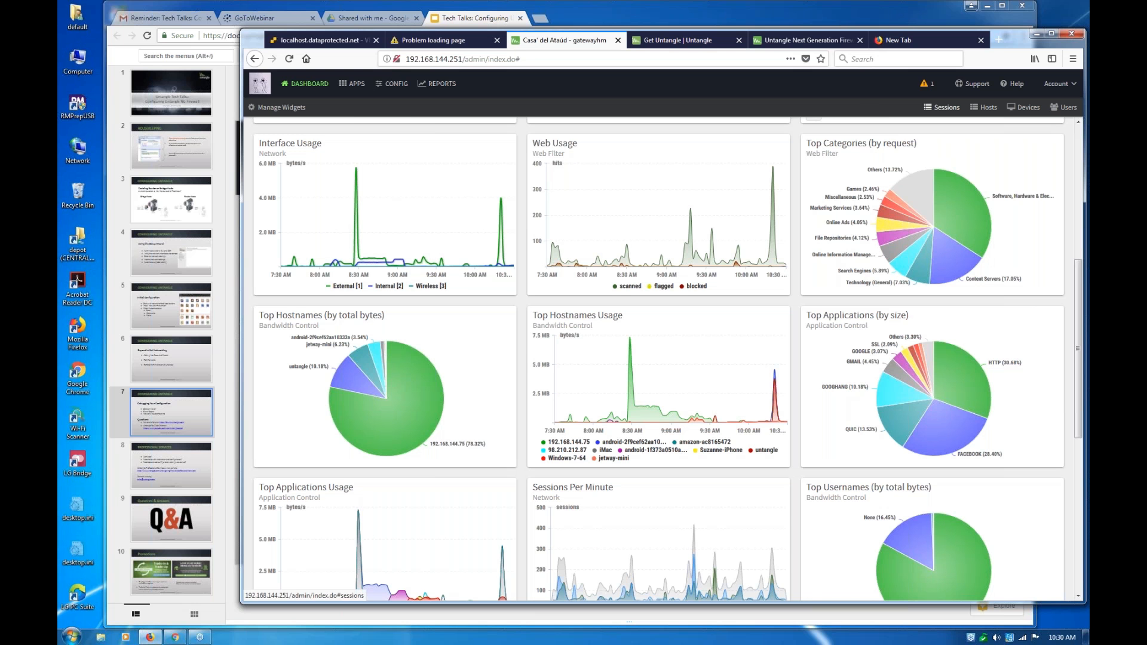
left_click(944, 110)
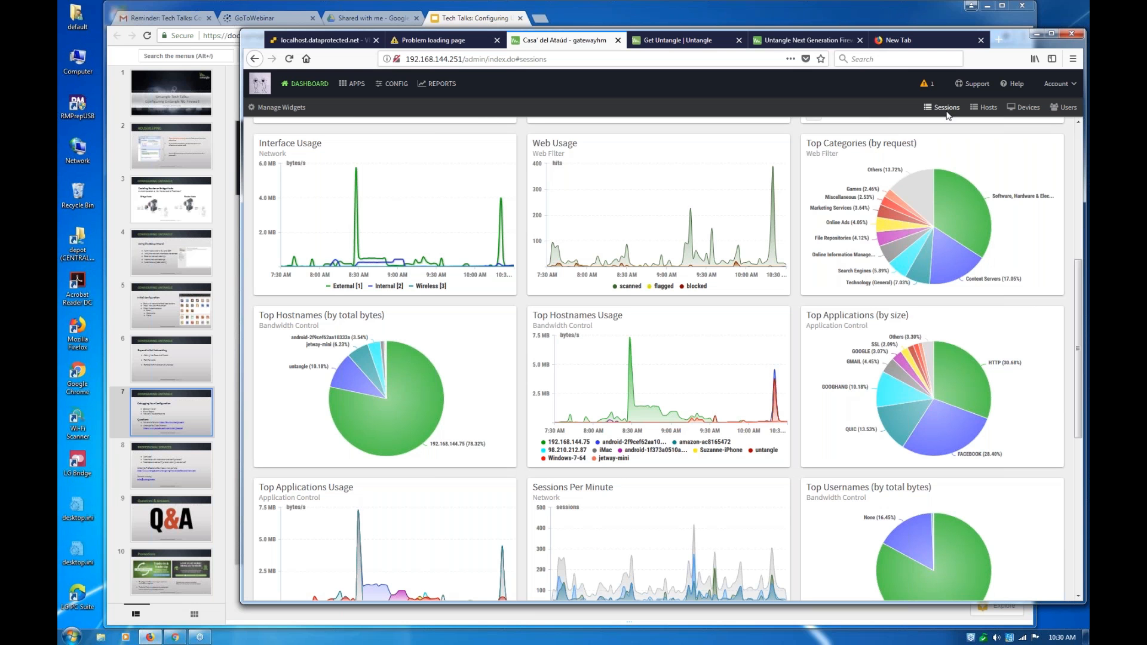
left_click(941, 108)
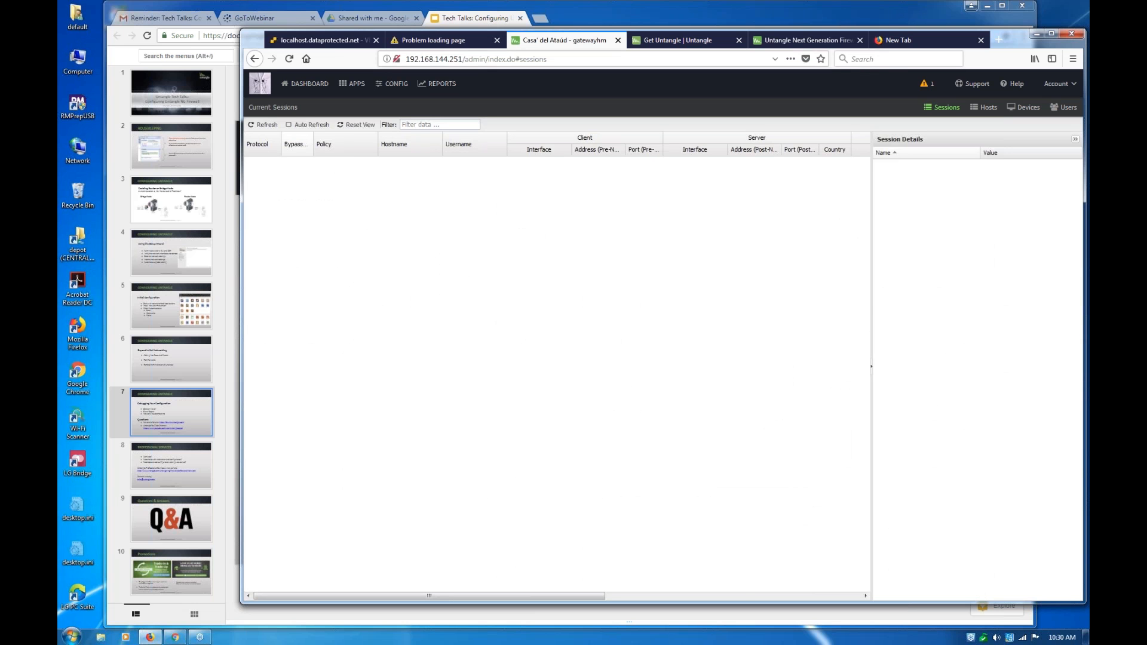
left_click_drag(642, 20, 569, 15)
left_click(1008, 43)
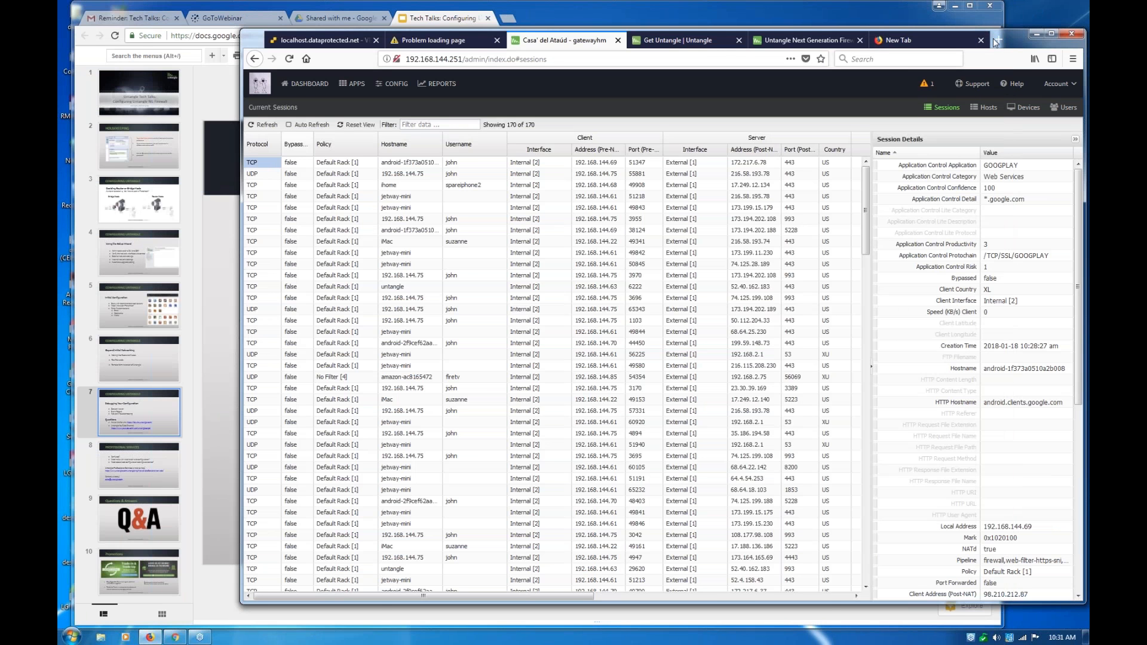
left_click_drag(995, 42, 920, 37)
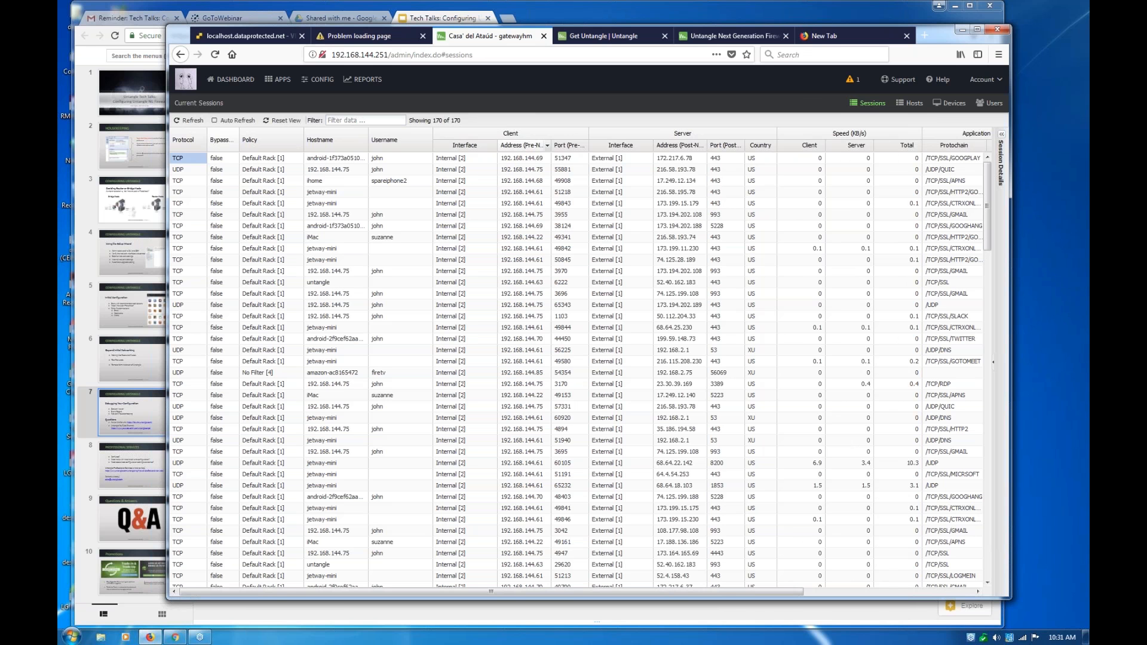
Group the current sessions by the client Address (Pre-NAT) field and review the sessions in the 192.168.144.61 group
left_click(546, 145)
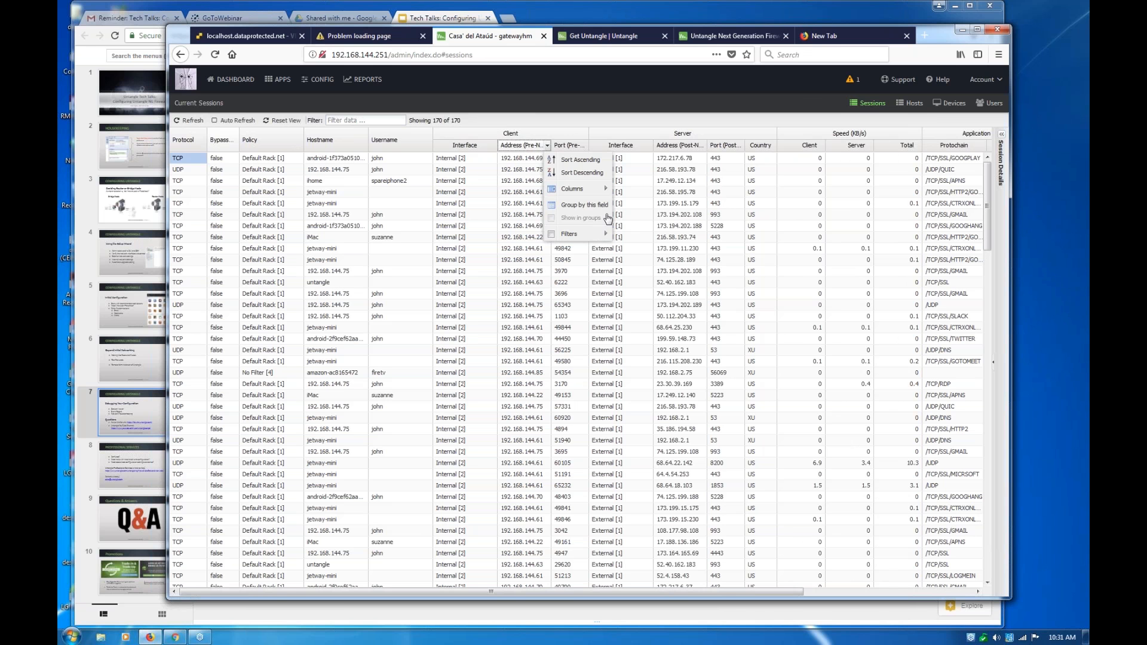
left_click(579, 205)
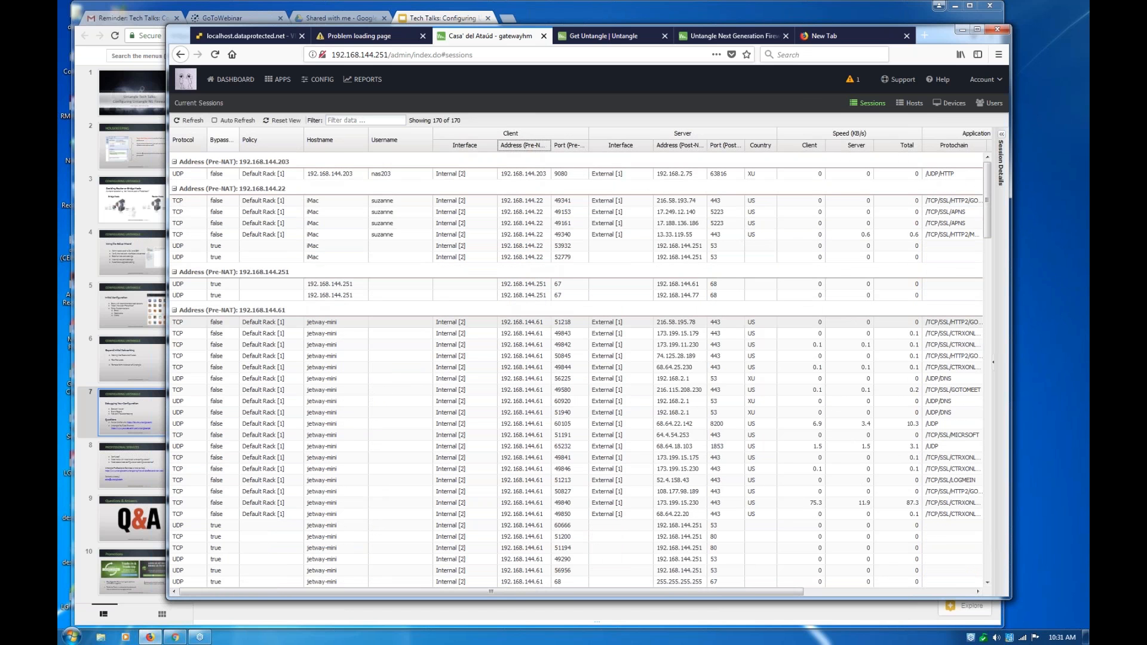
scroll(425, 361, "down", 1)
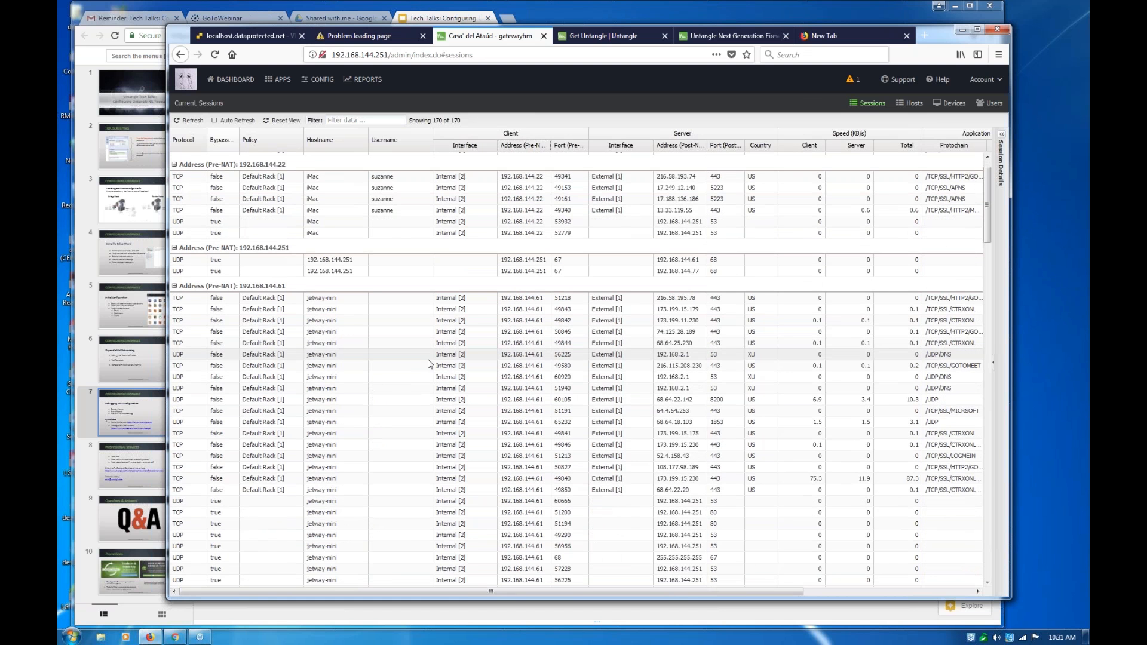
scroll(430, 363, "down", 1)
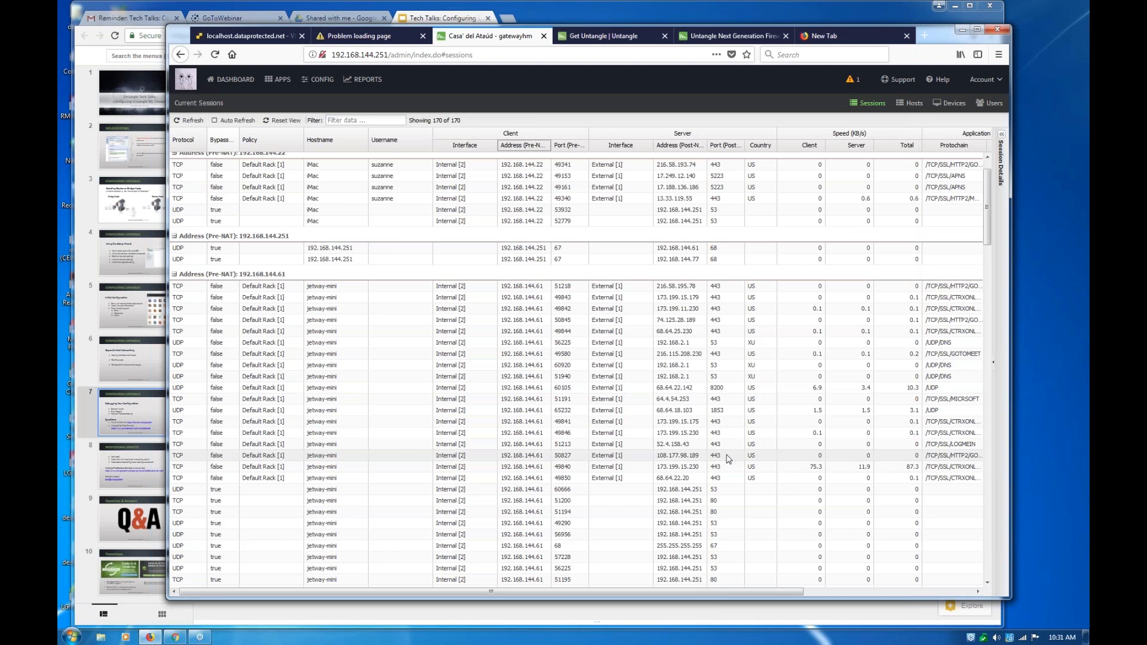
scroll(728, 460, "down", 1)
scroll(728, 460, "down", 2)
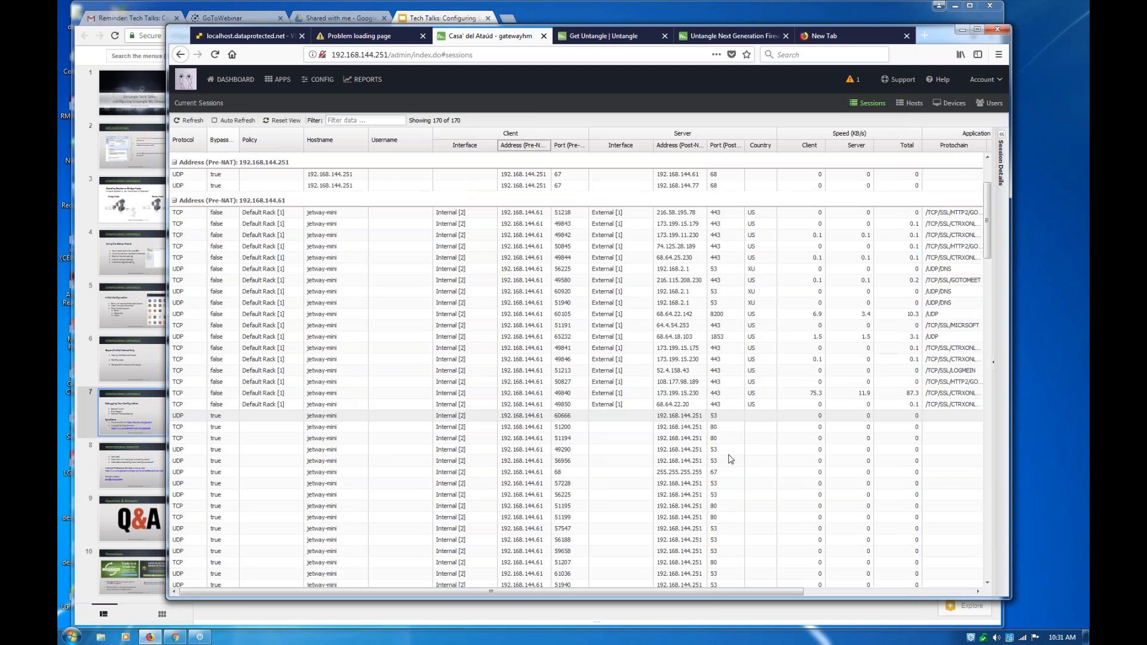
scroll(730, 459, "down", 3)
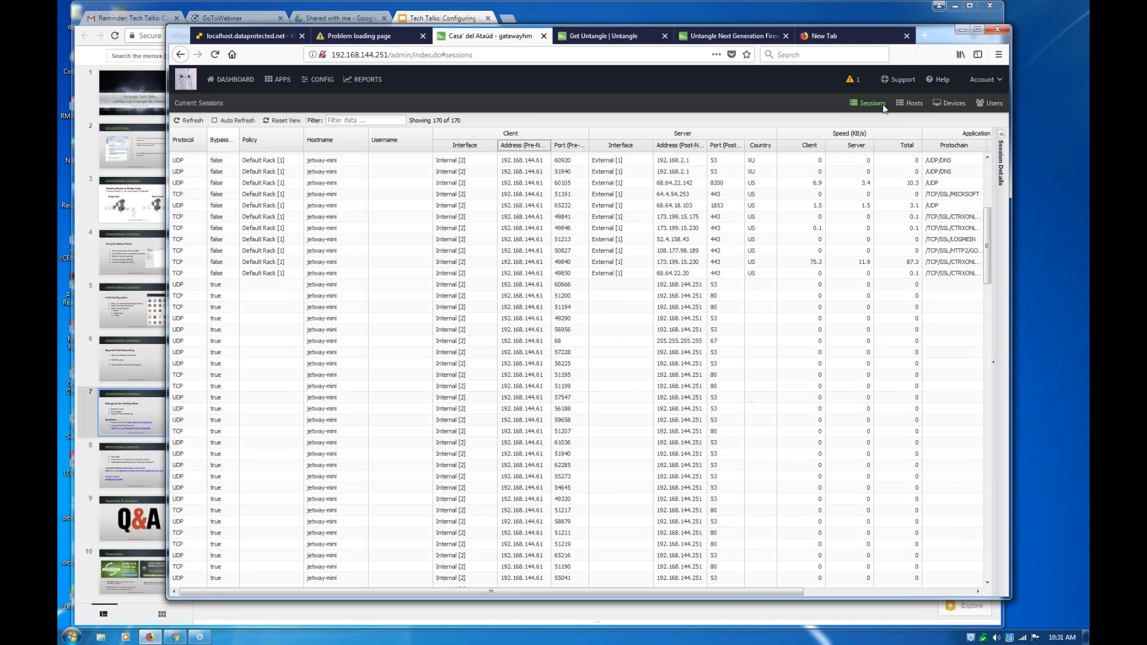
Show the current hosts list and collapse its Host Details pane
left_click(914, 104)
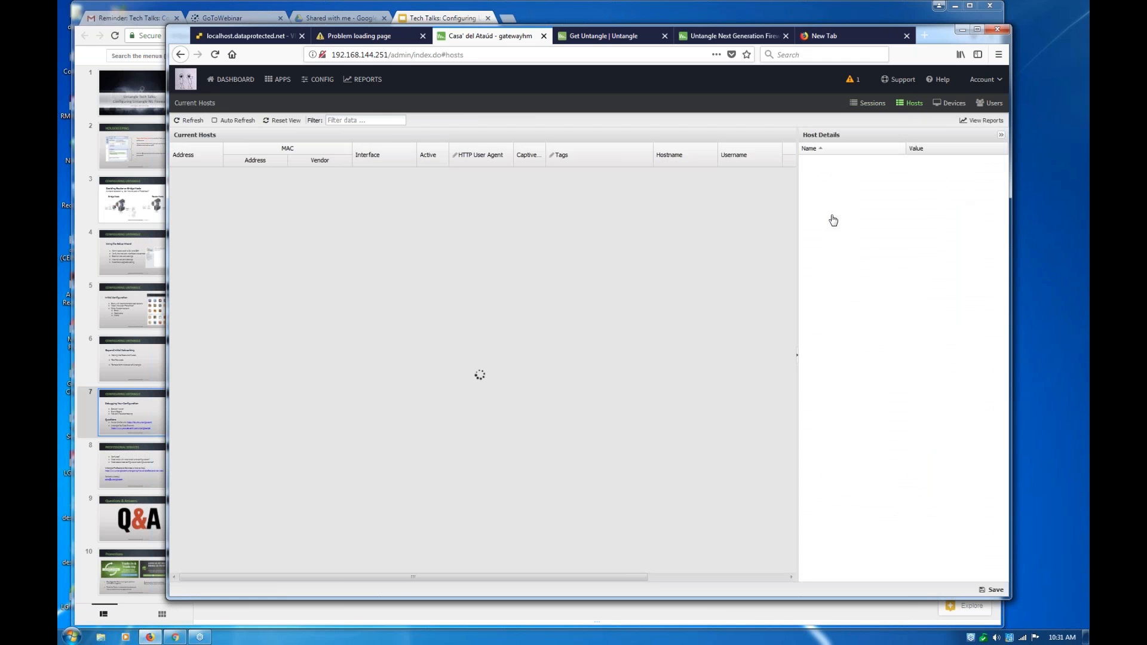
left_click(1001, 138)
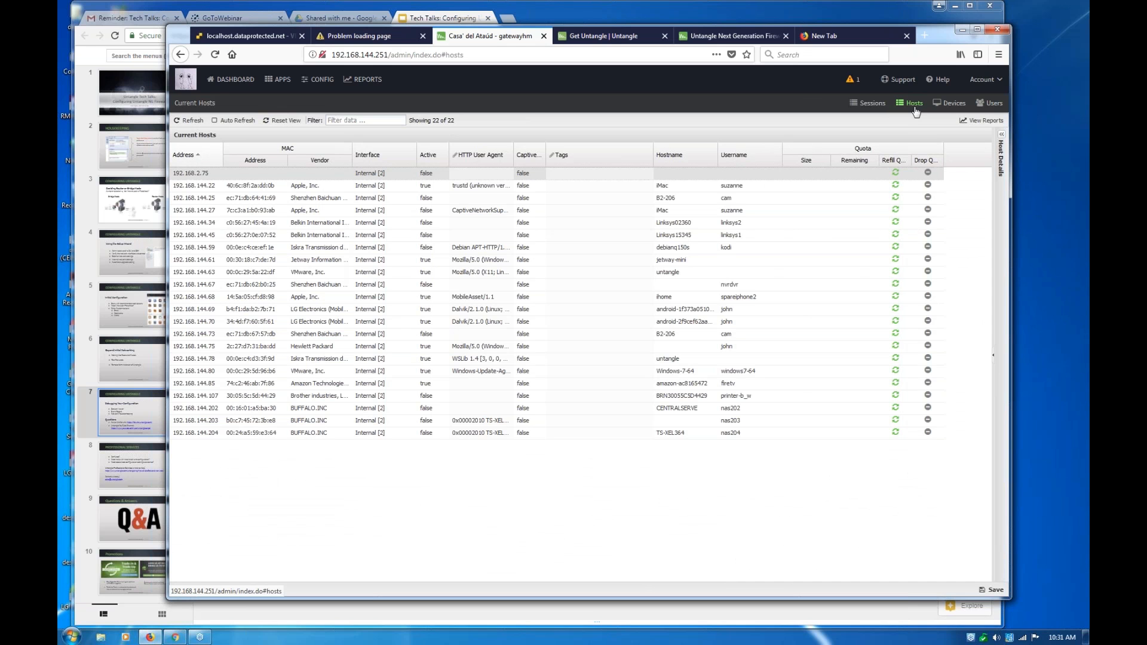
Return to the current sessions and review the grouped entries from the first client address down to 192.168.144.75
left_click(865, 106)
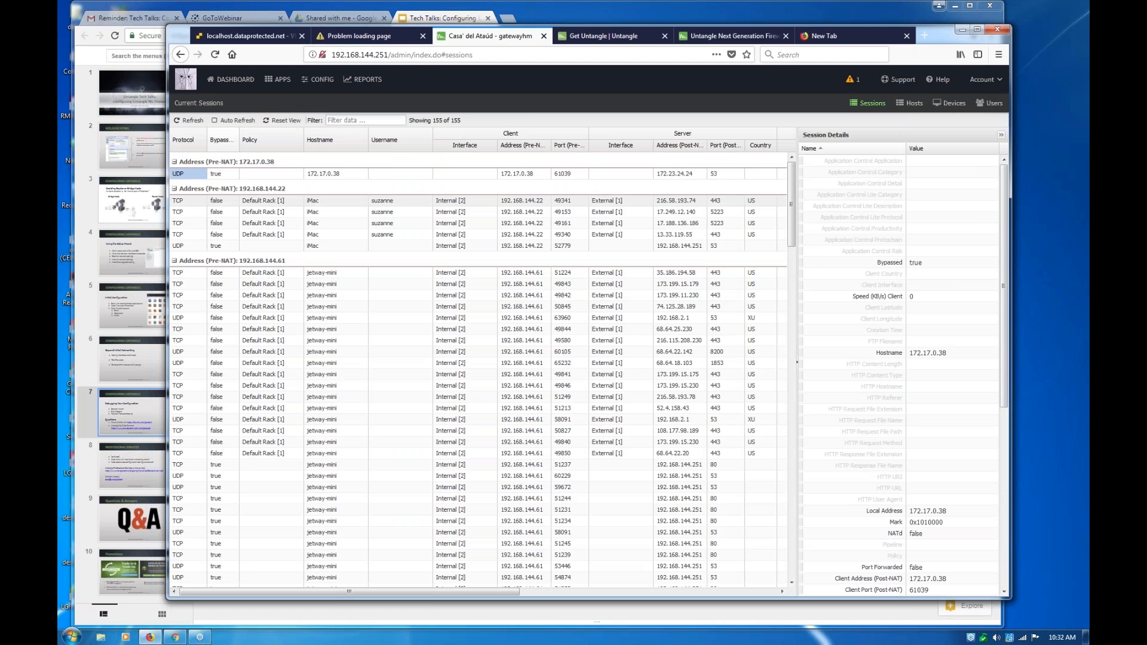
scroll(273, 389, "down", 3)
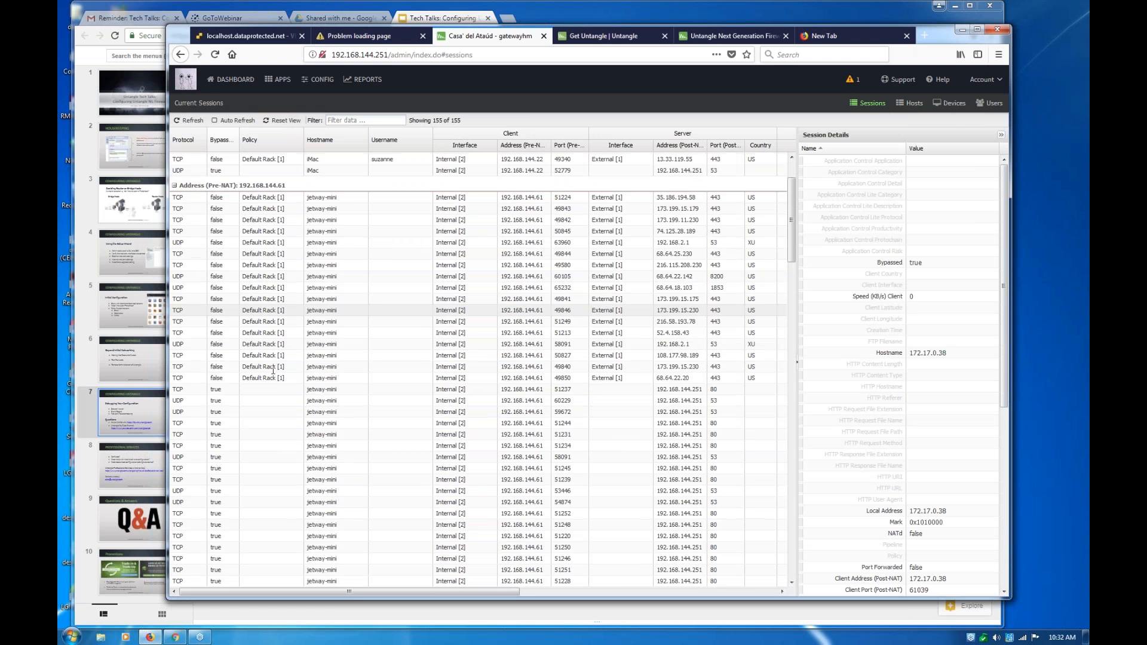
scroll(273, 371, "down", 7)
scroll(279, 364, "down", 3)
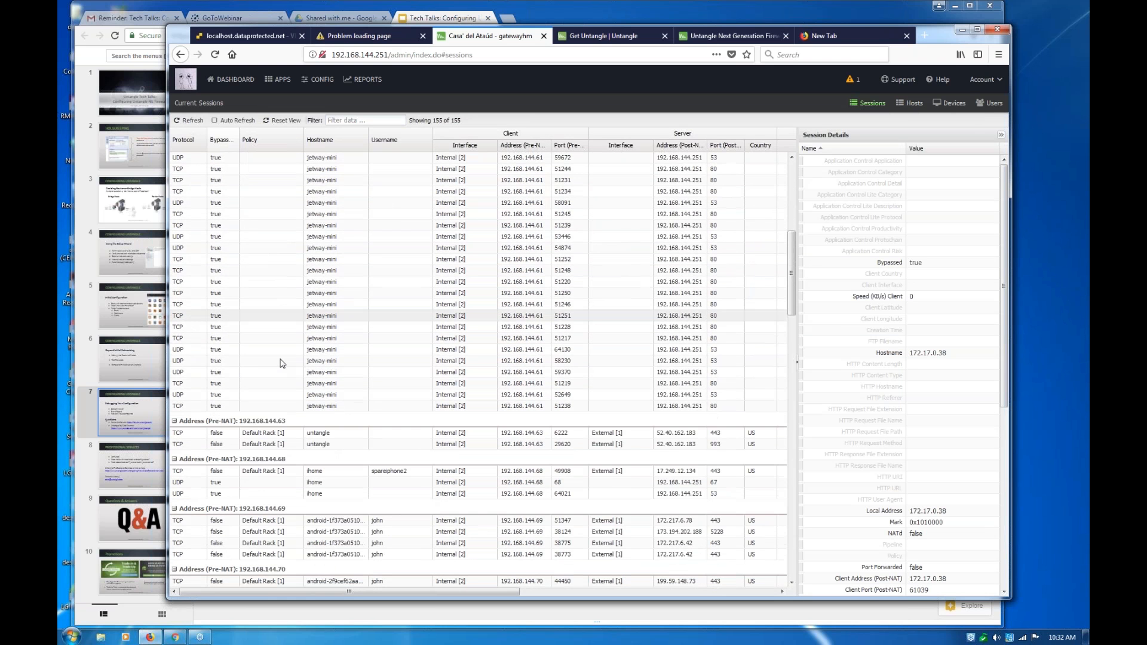
scroll(282, 363, "down", 4)
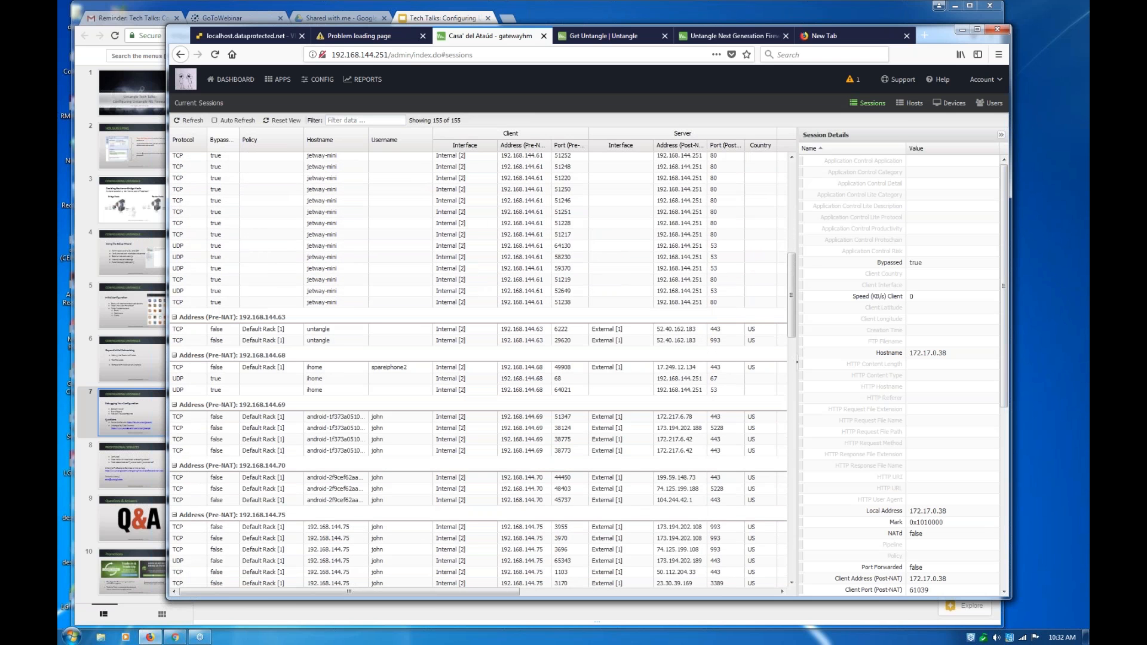
Go back to the dashboard and show its Information, Resources, CPU Load and Network Information widgets
left_click(237, 81)
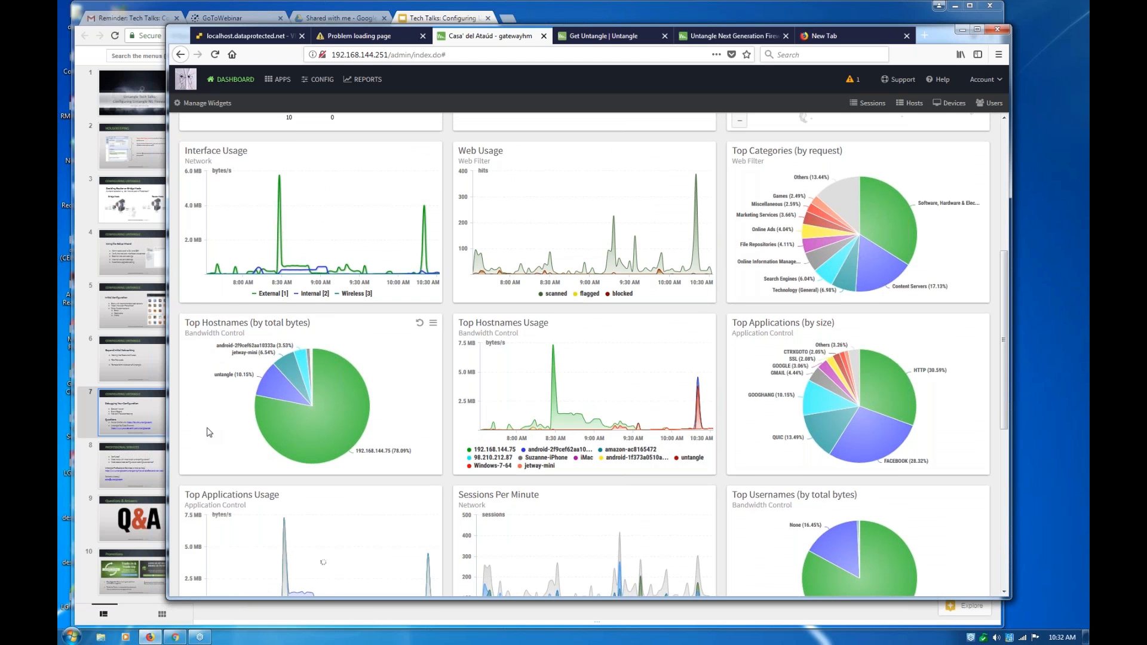
scroll(214, 429, "up", 3)
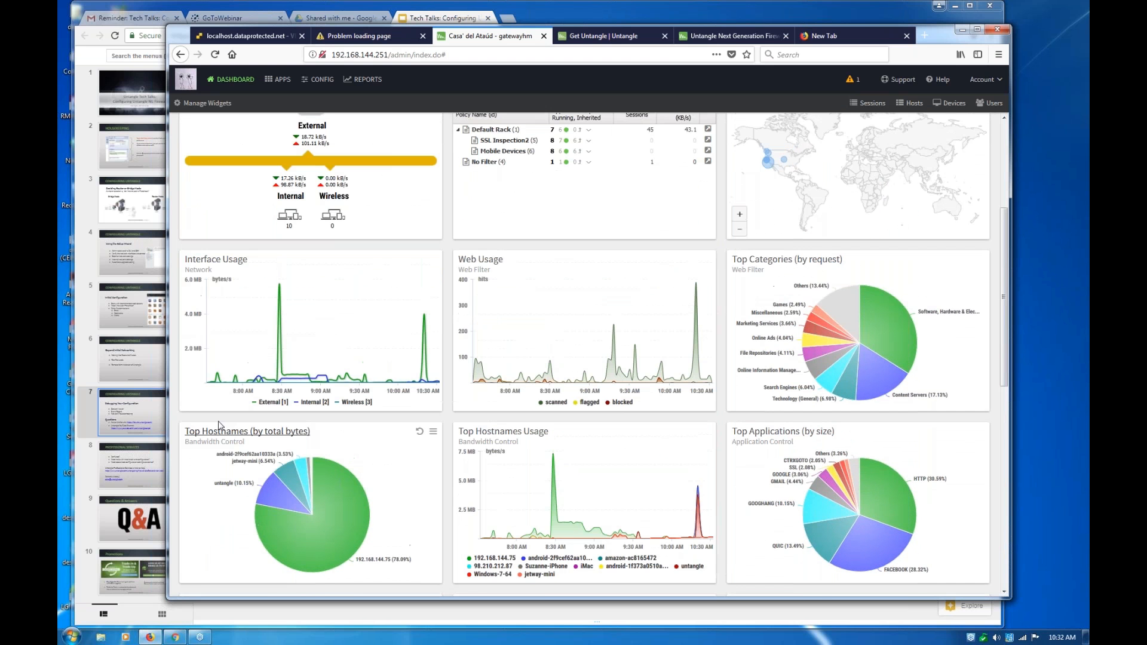
scroll(218, 426, "up", 3)
scroll(339, 411, "up", 3)
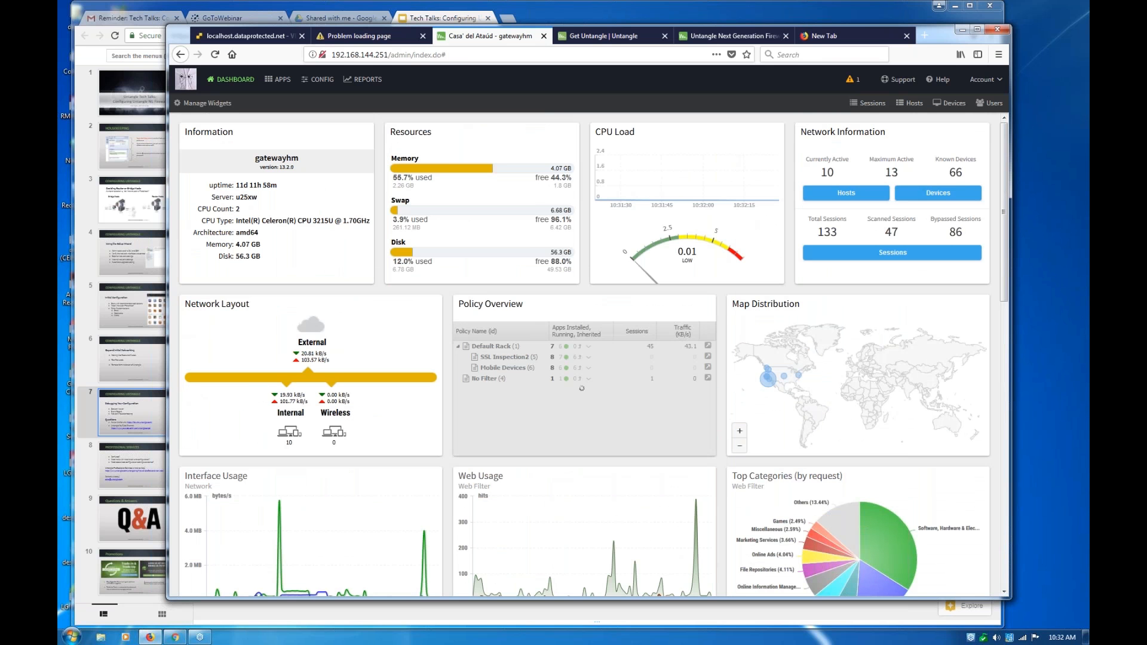
Open the DHCP Server settings in the Network configuration to show the static entries and current leases
left_click(318, 80)
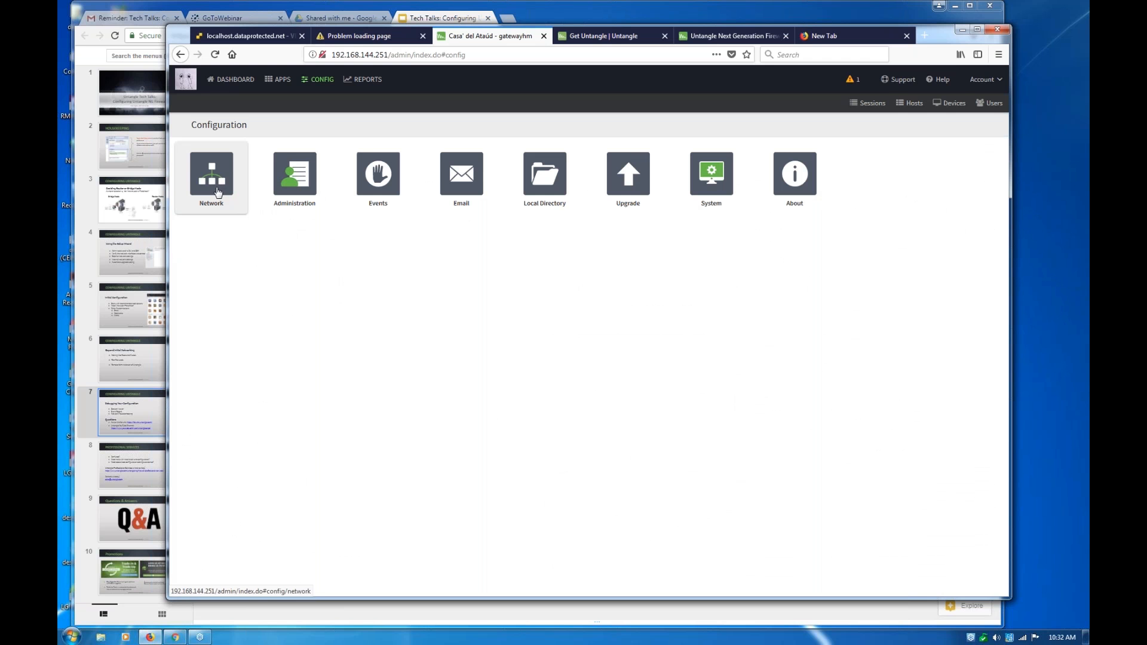
left_click(218, 192)
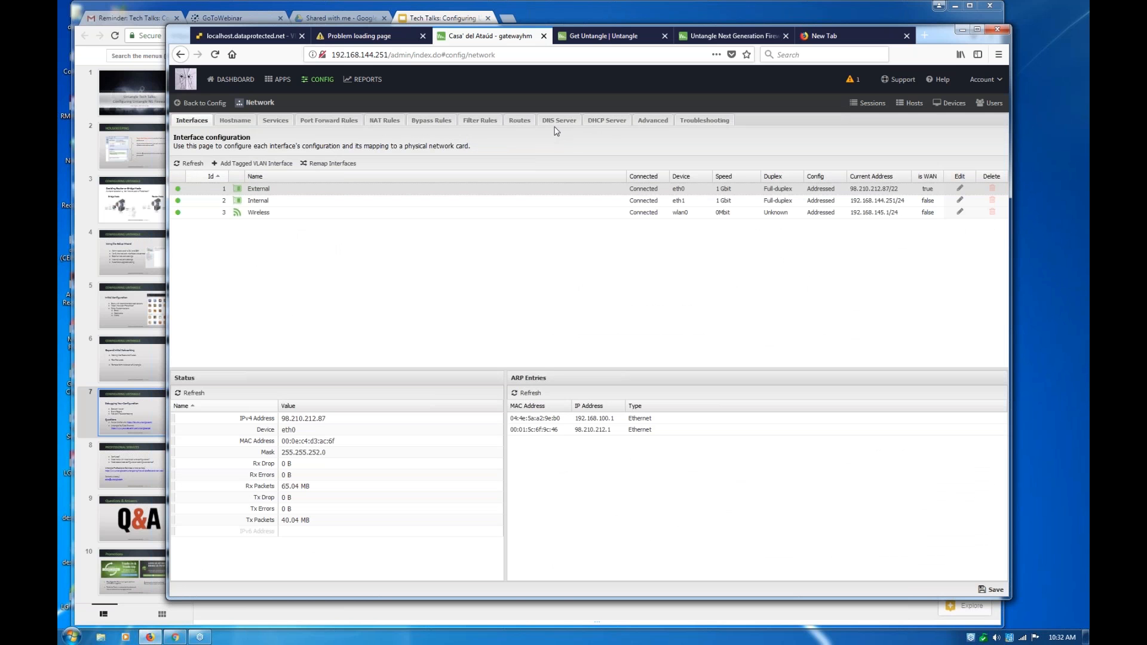
left_click(598, 122)
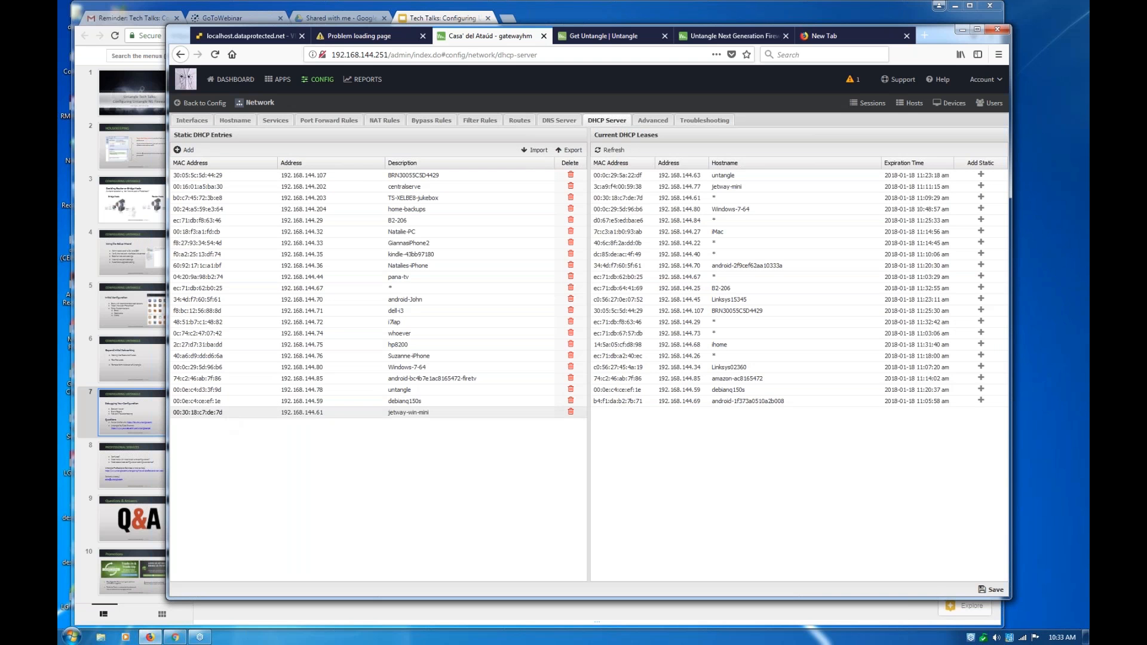
Open the MAC address and then the IP address of the jetway-win-mini static DHCP entry for editing
double_click(204, 412)
left_click(225, 413)
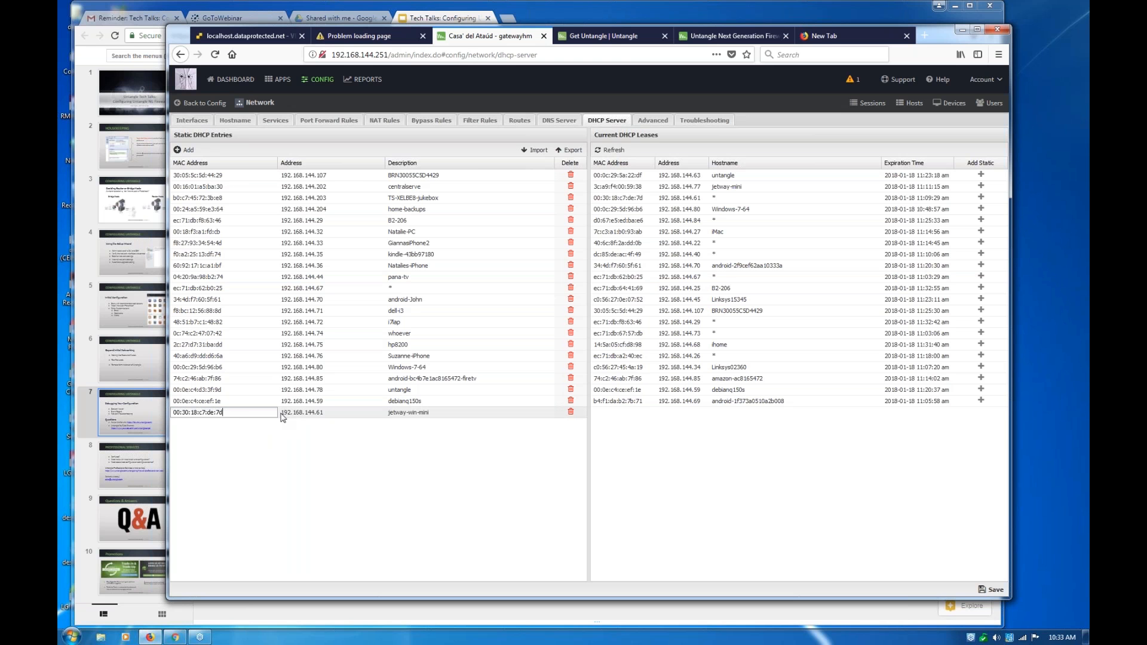
left_click_drag(282, 414, 325, 421)
left_click(325, 417)
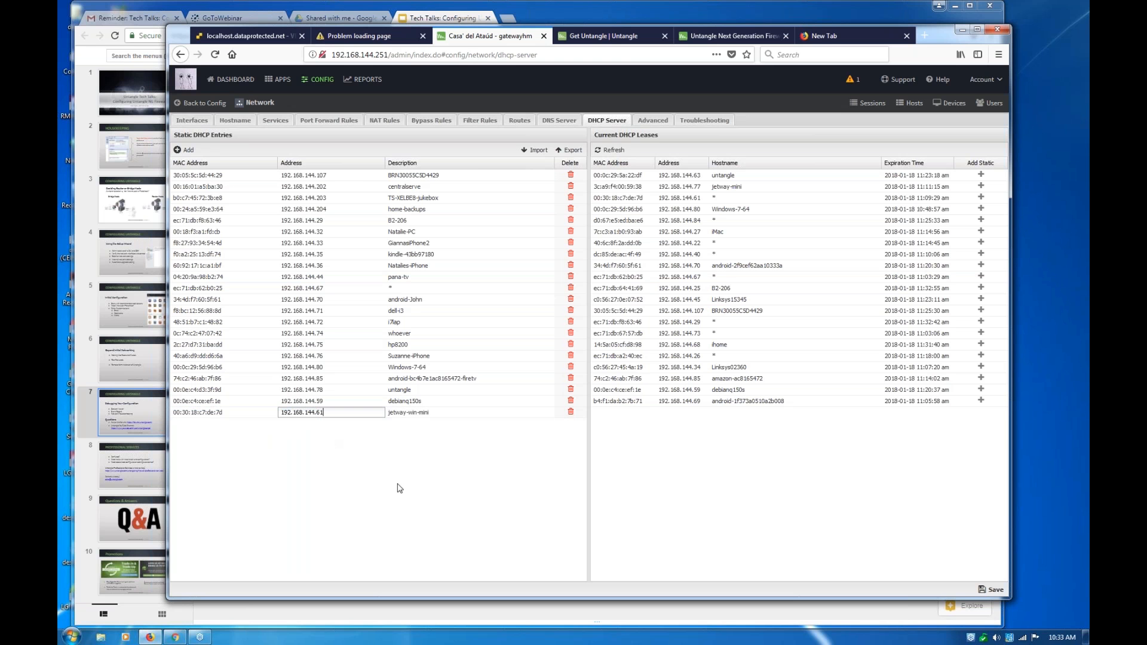
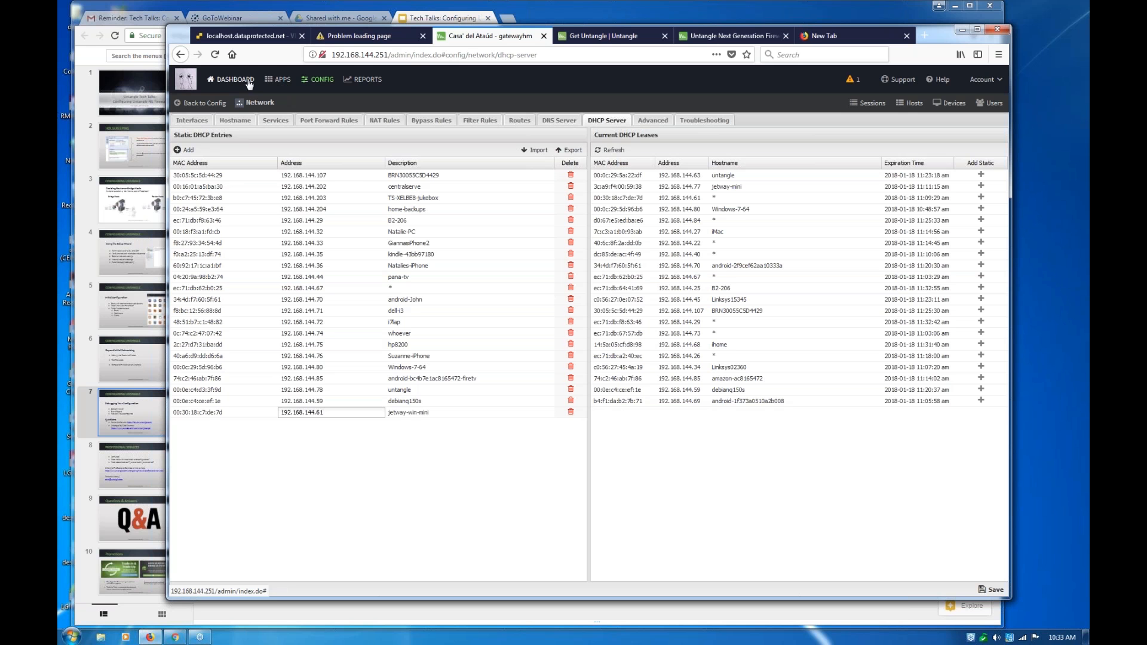
Open the Policy Manager app and show the apps that belong to the Mobile Devices policy
left_click(270, 84)
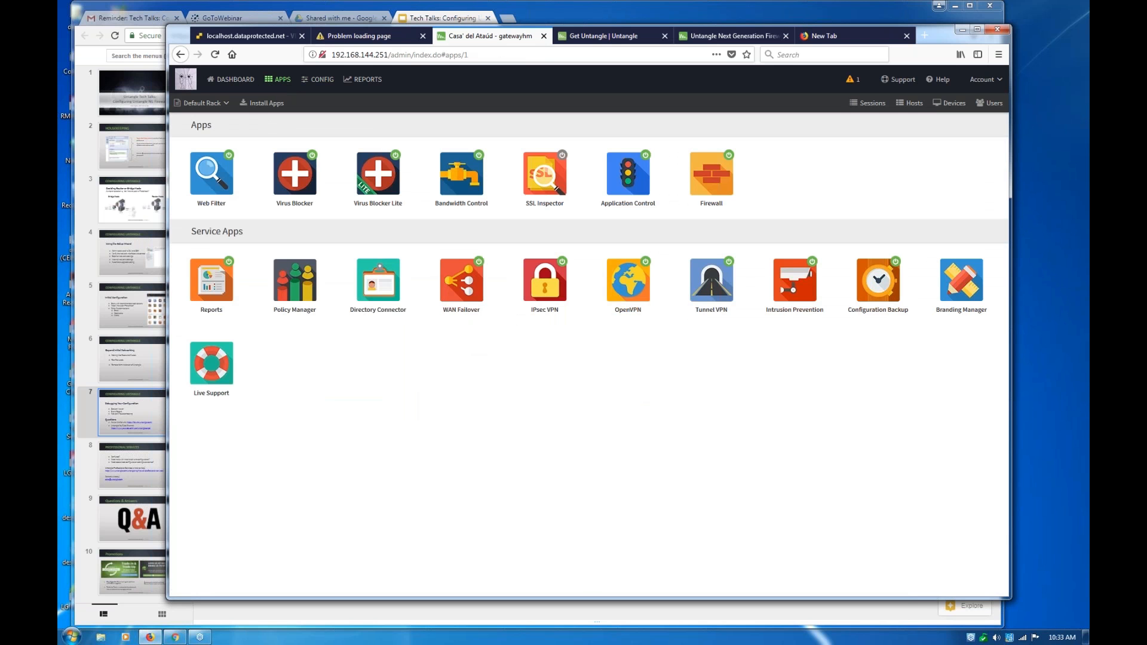
left_click(308, 290)
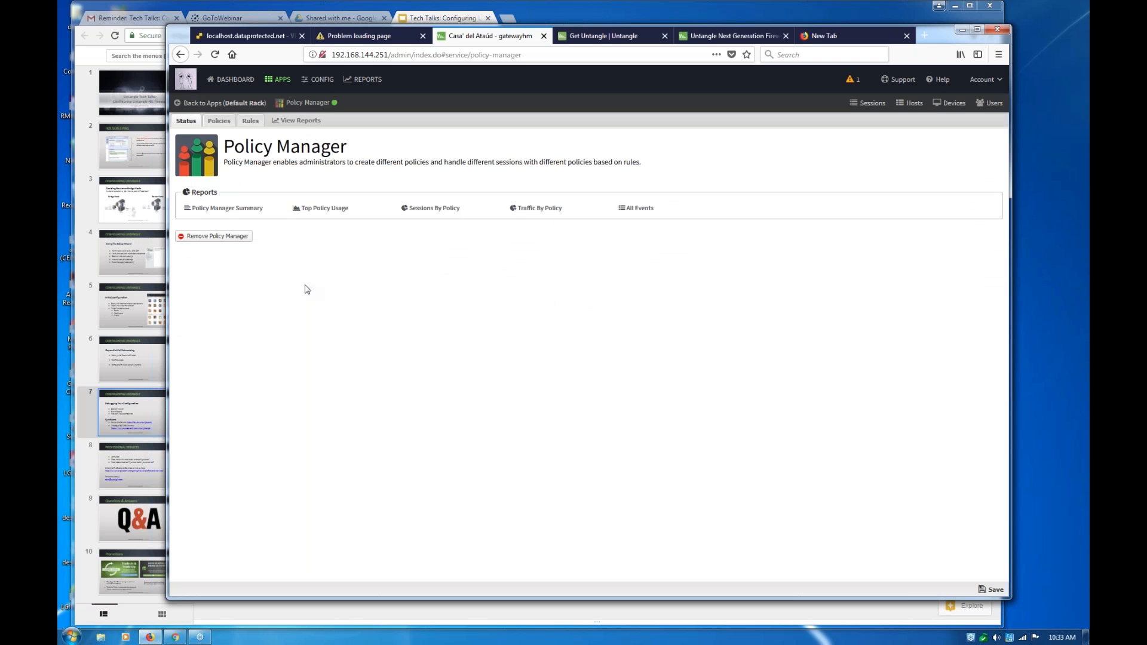
left_click(226, 123)
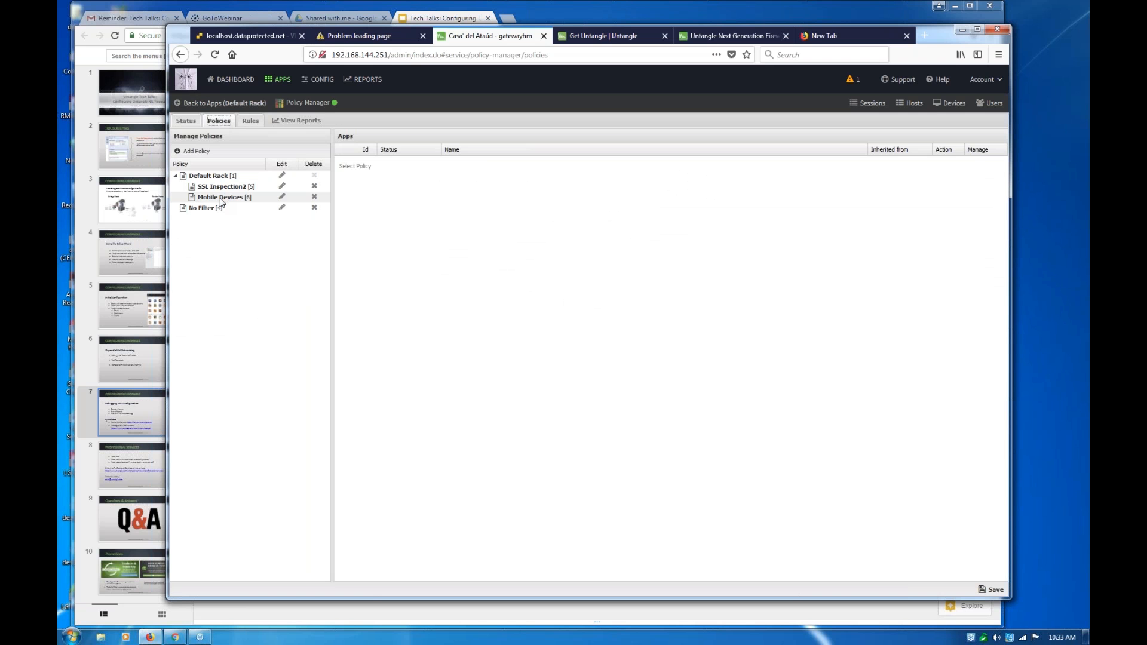
left_click(221, 197)
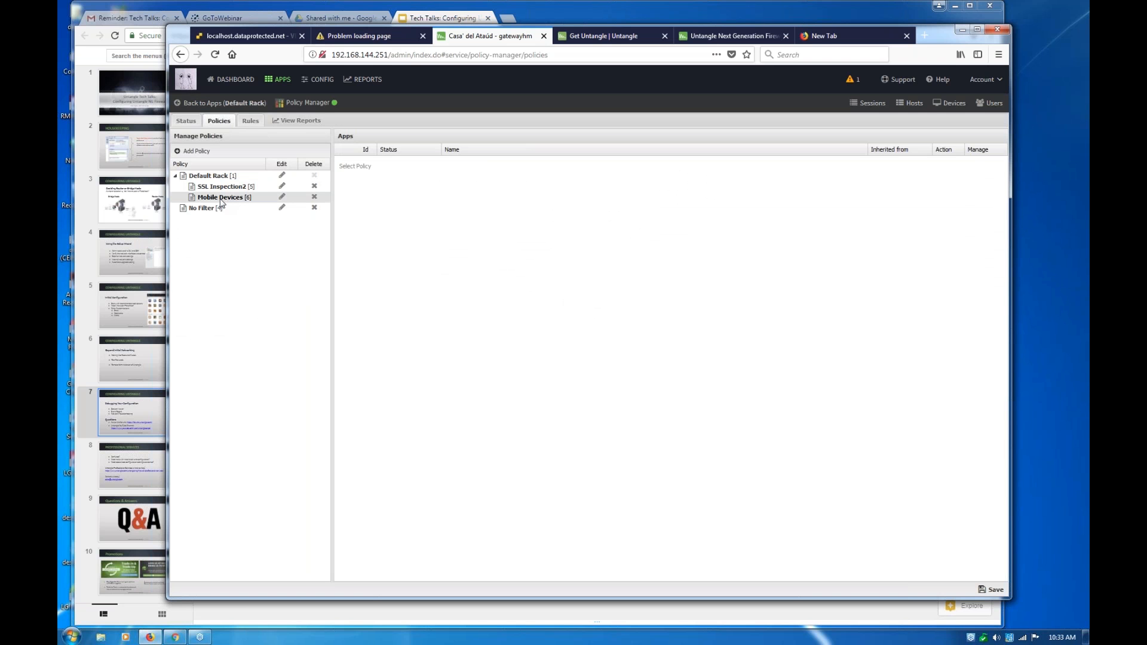
Edit the "mourns" policy rule to match the Wireless source interface, set its target policy to Mobile Devices, and save the rules
left_click(250, 122)
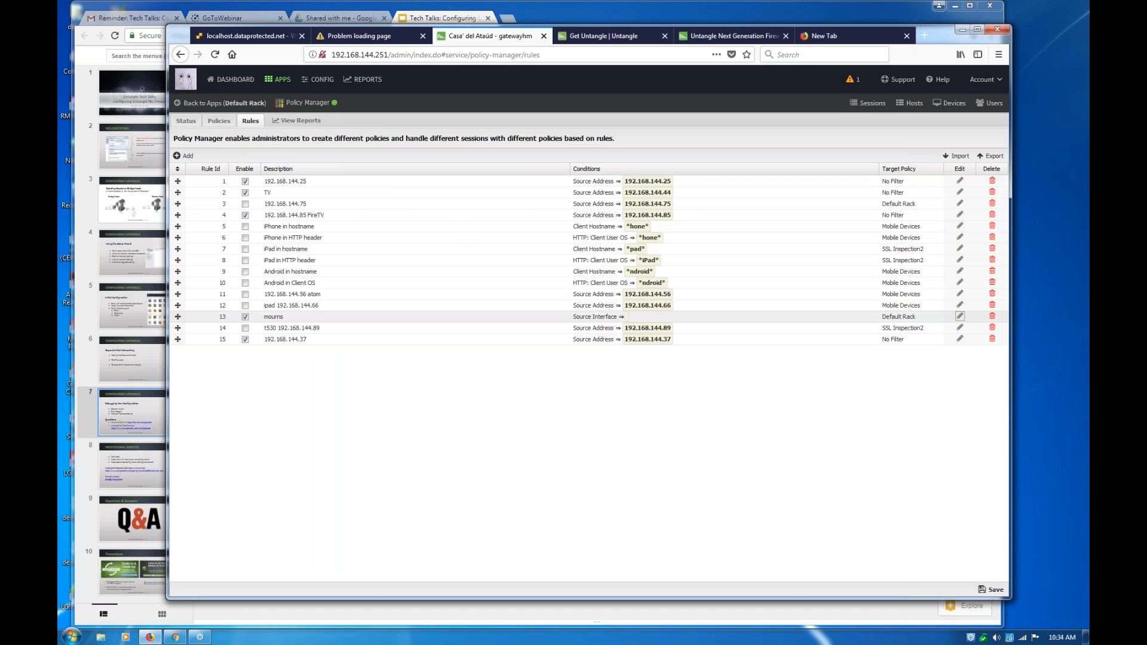
left_click(960, 316)
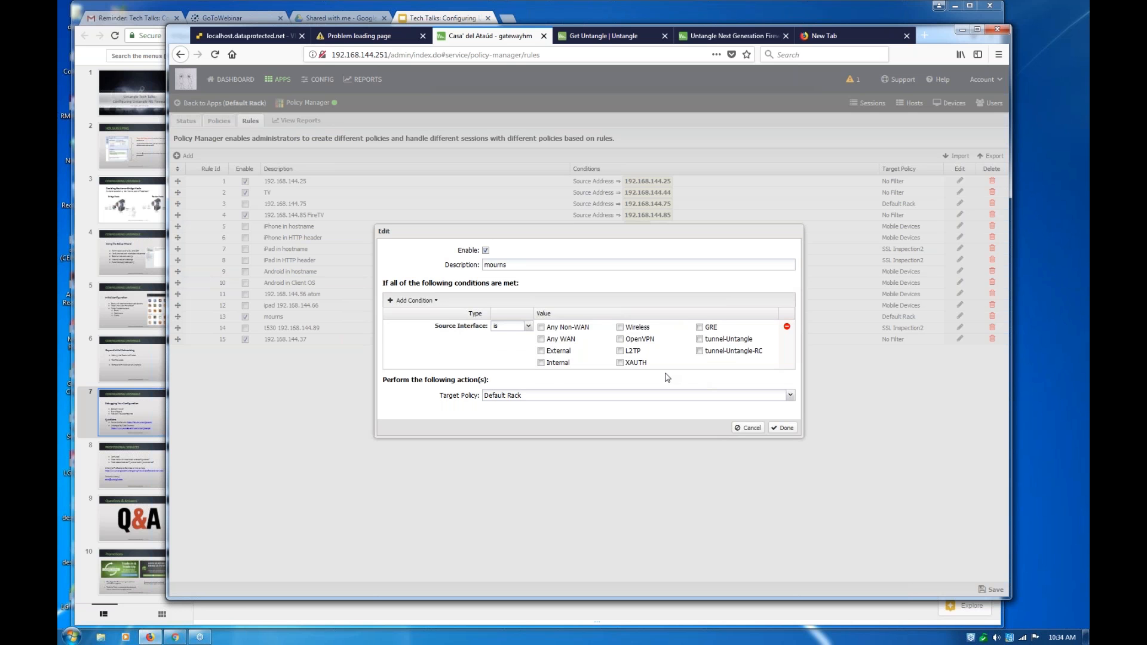
left_click(621, 328)
left_click(610, 396)
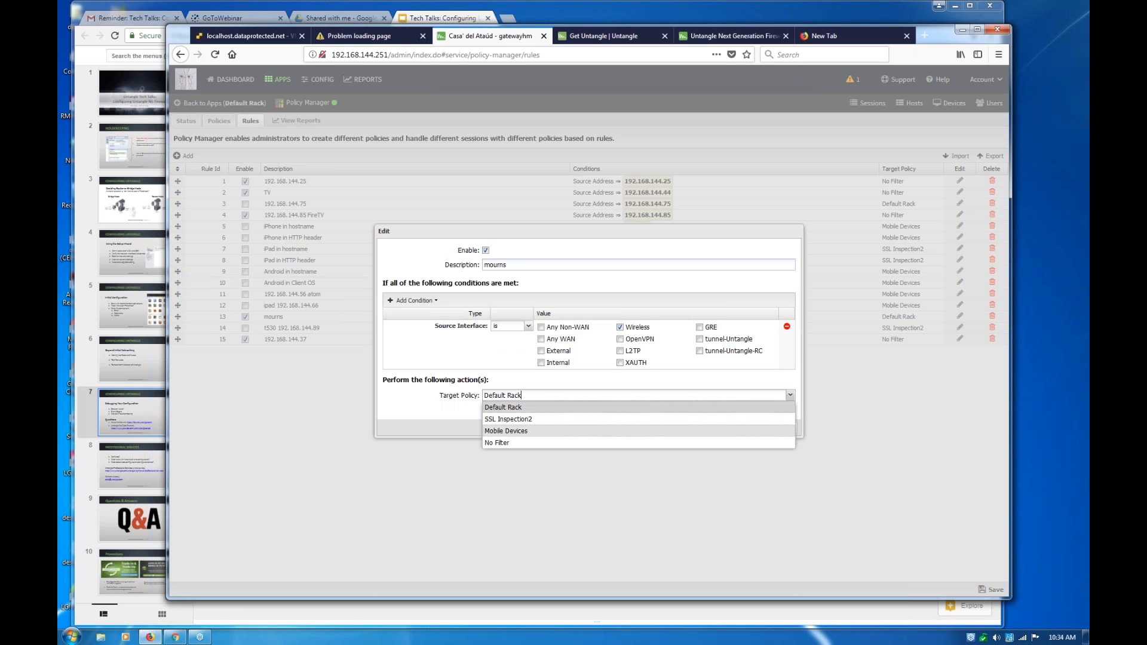
left_click(784, 431)
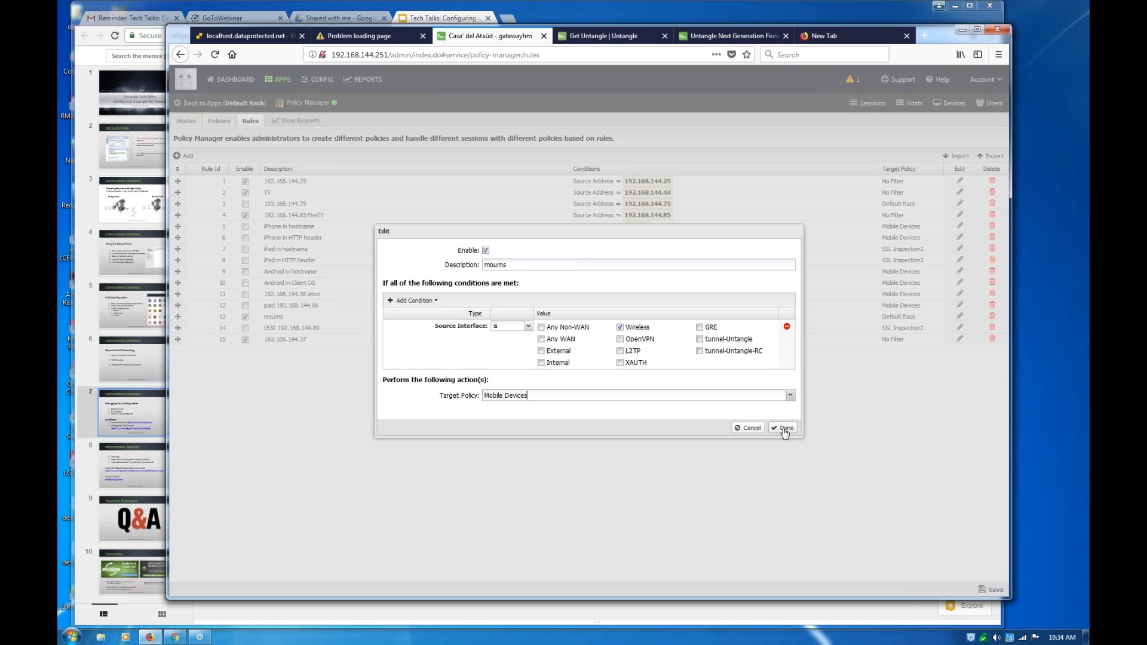
left_click(785, 432)
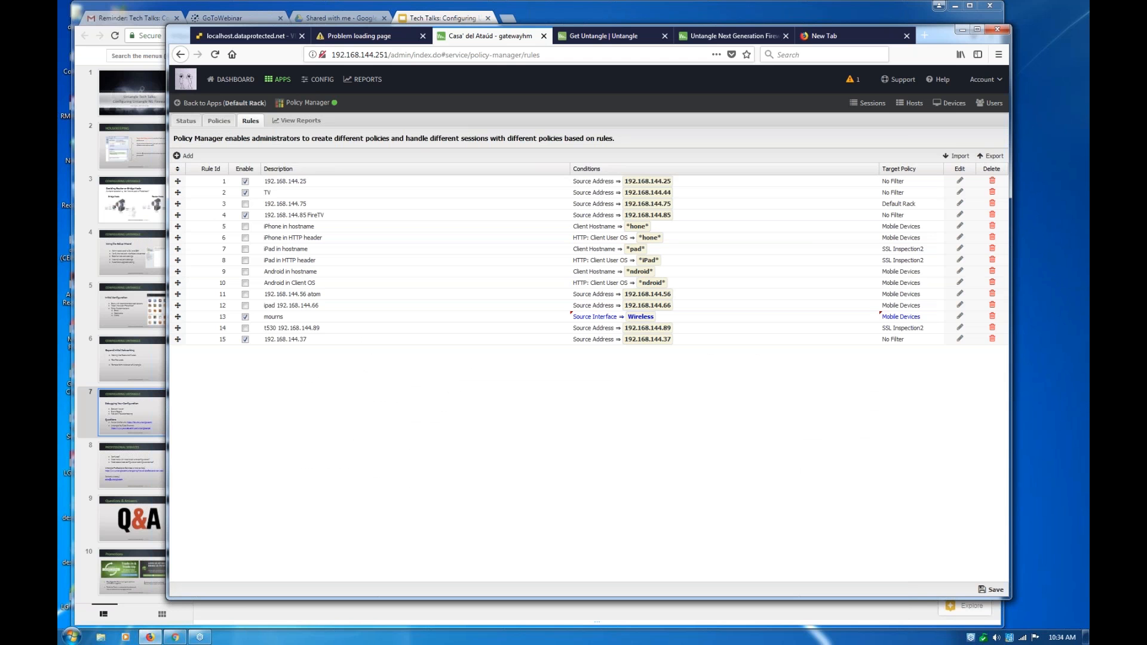
left_click(996, 591)
Open the Network configuration to show the interfaces and the port forward rules
left_click(326, 80)
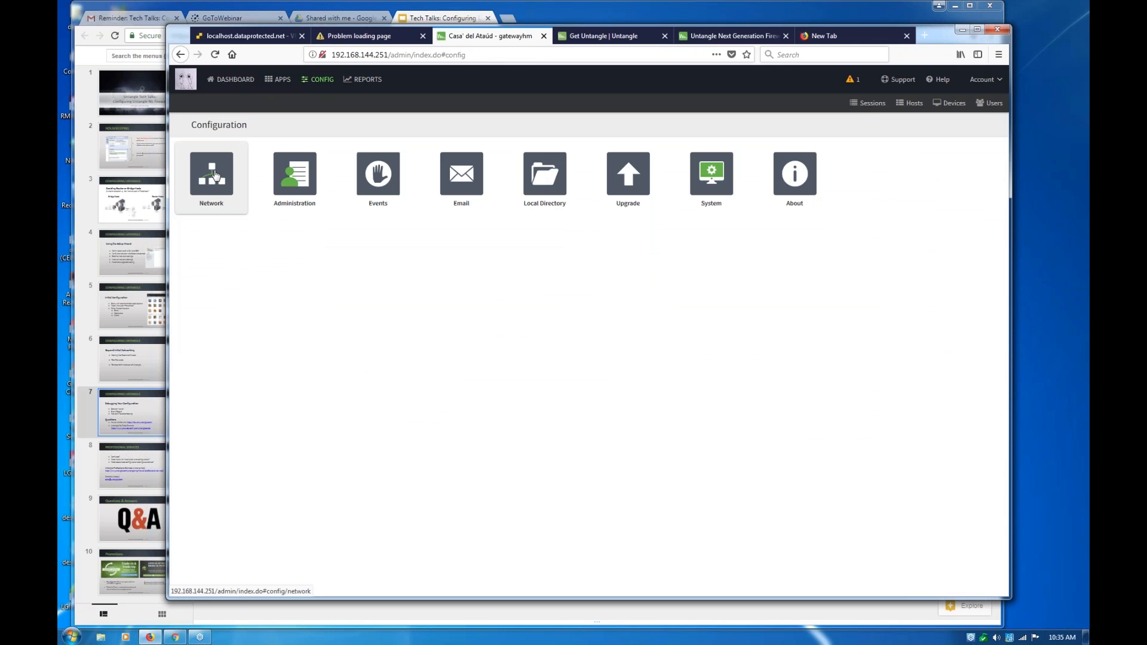
left_click(214, 177)
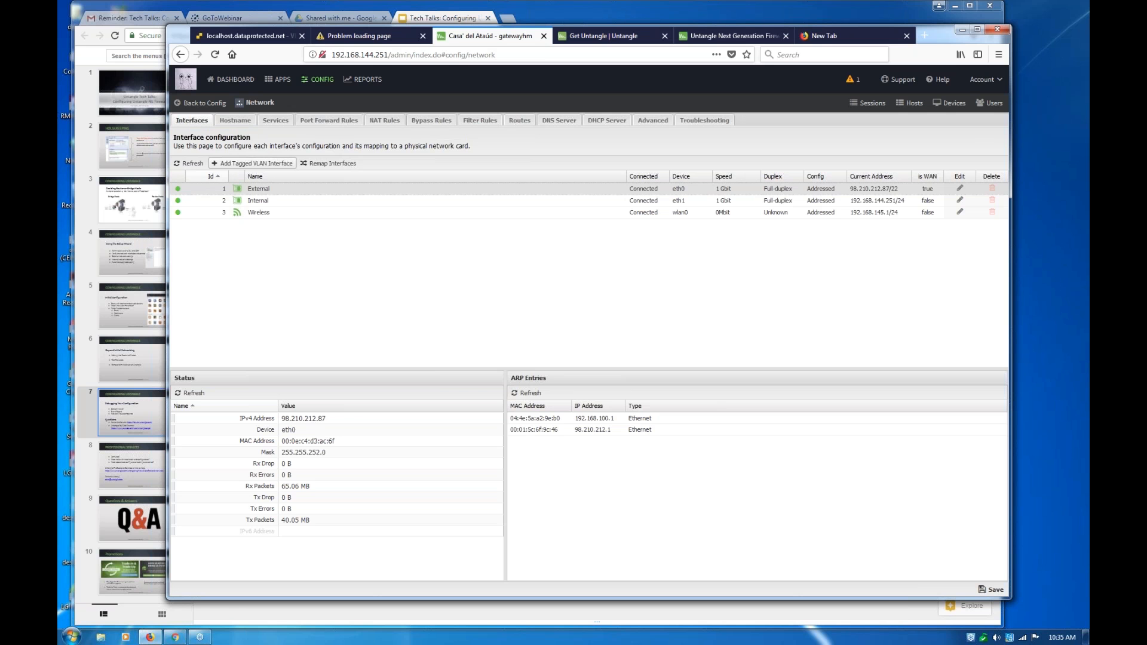
left_click(346, 121)
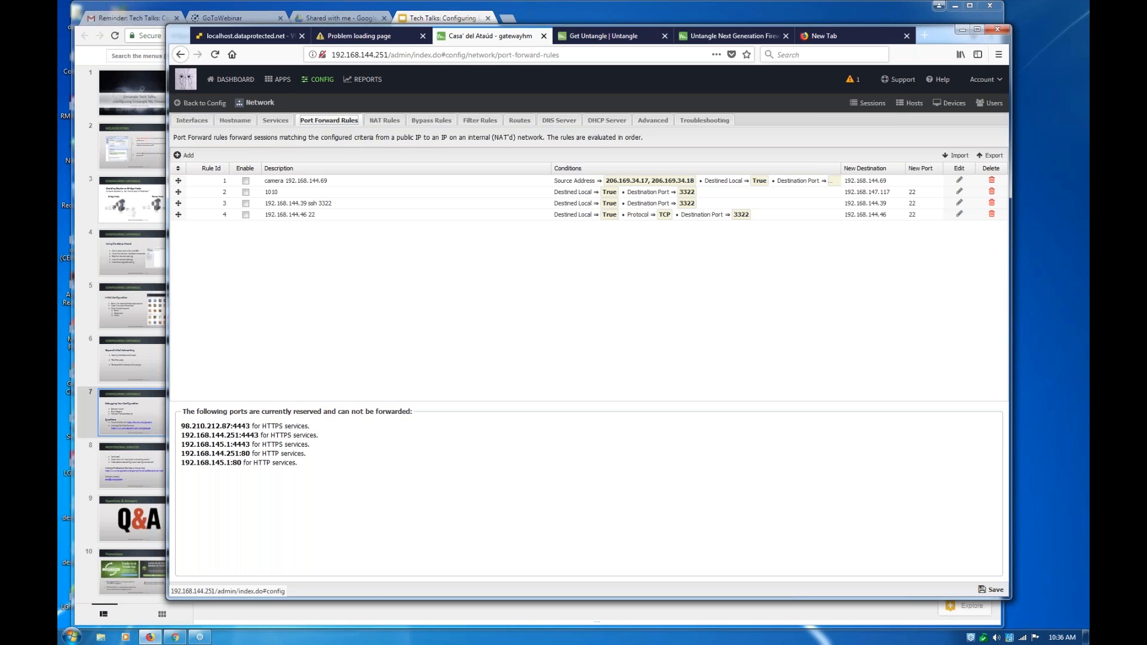
Reopen the DHCP Server settings and open the address and description of the jetway-win-mini static entry for editing
left_click(222, 105)
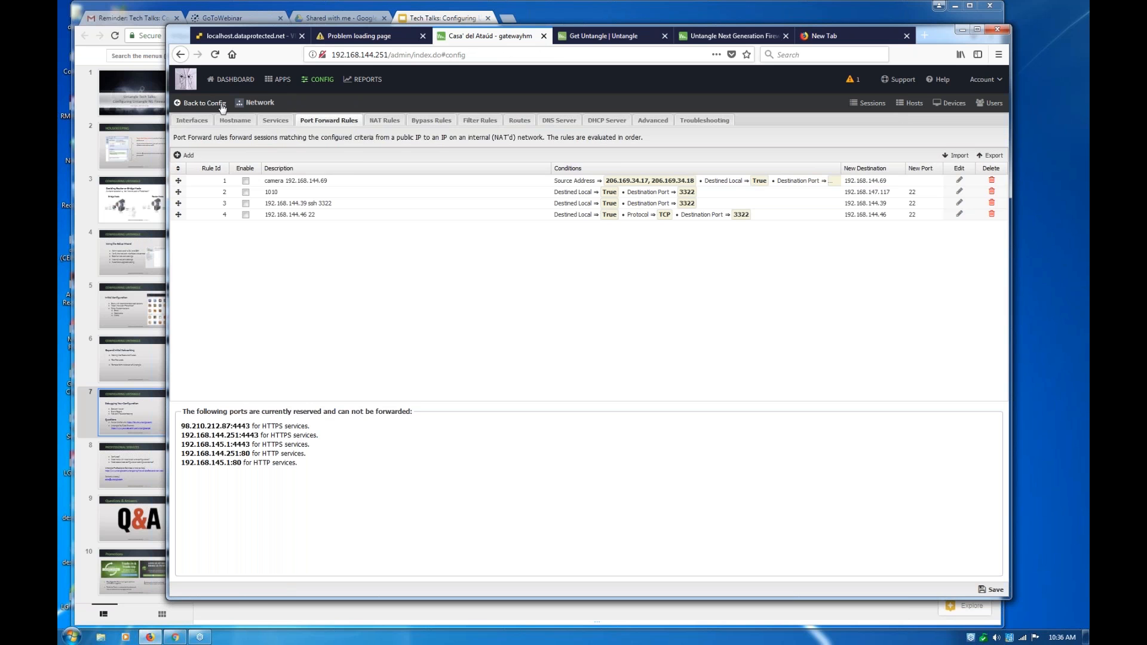
left_click(227, 179)
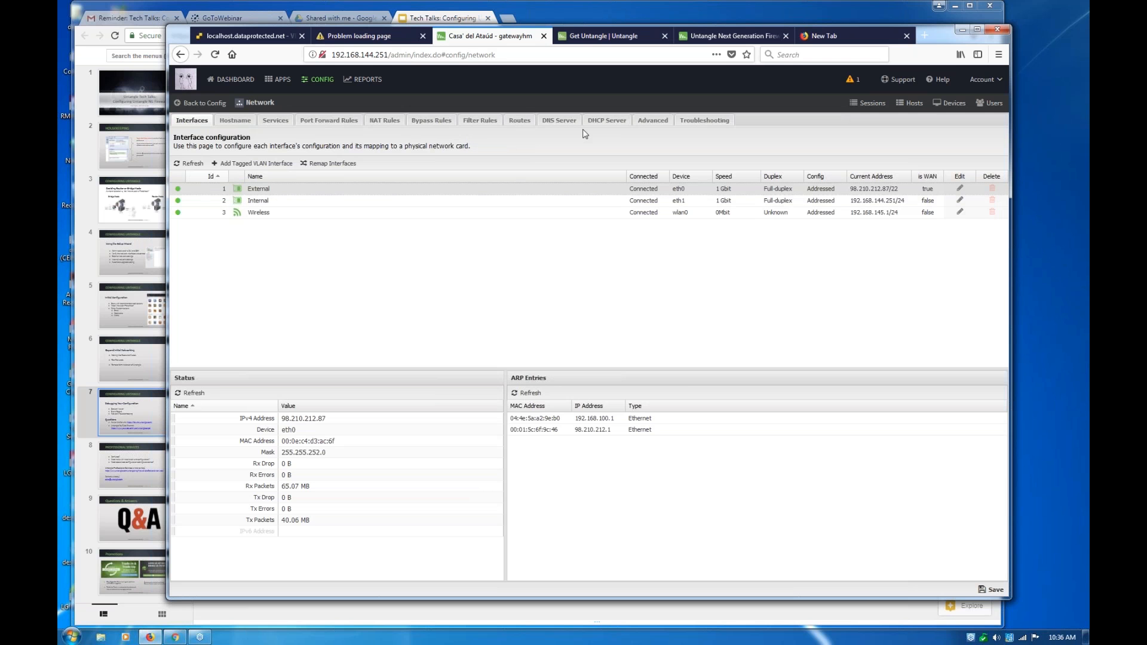
left_click(605, 122)
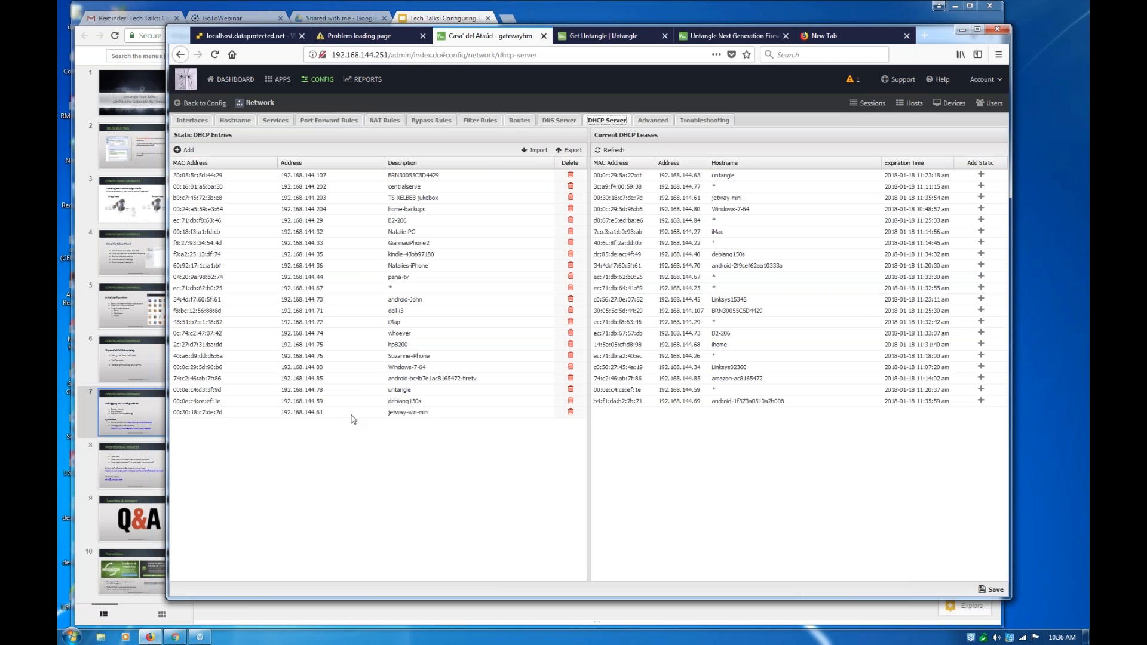
left_click_drag(323, 413, 285, 413)
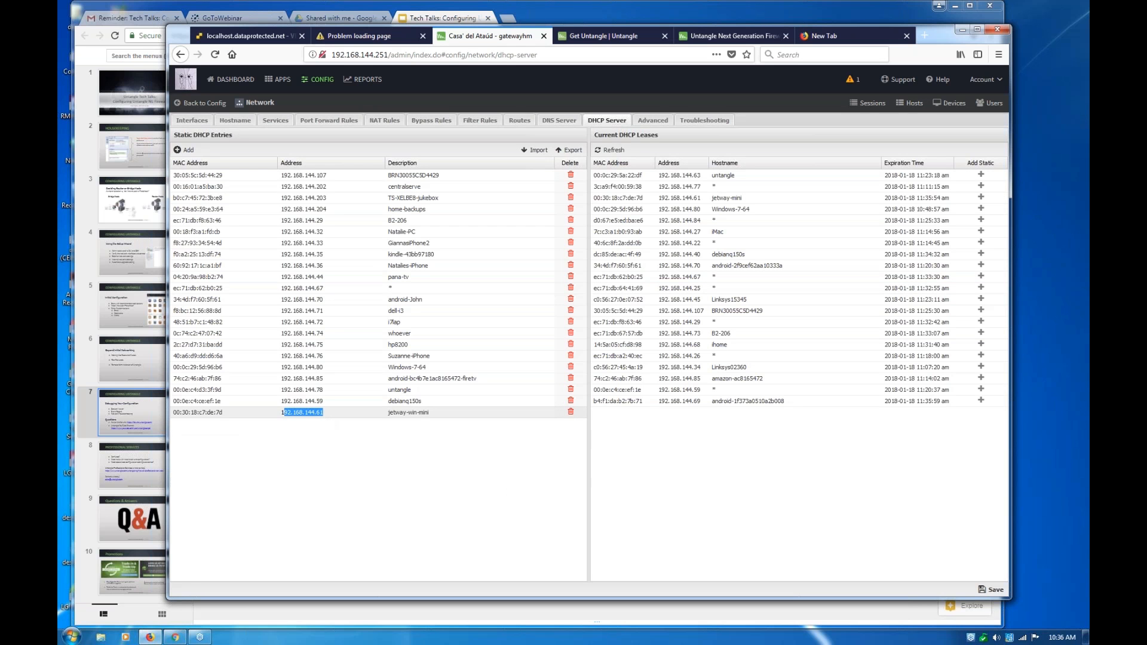
left_click(300, 412)
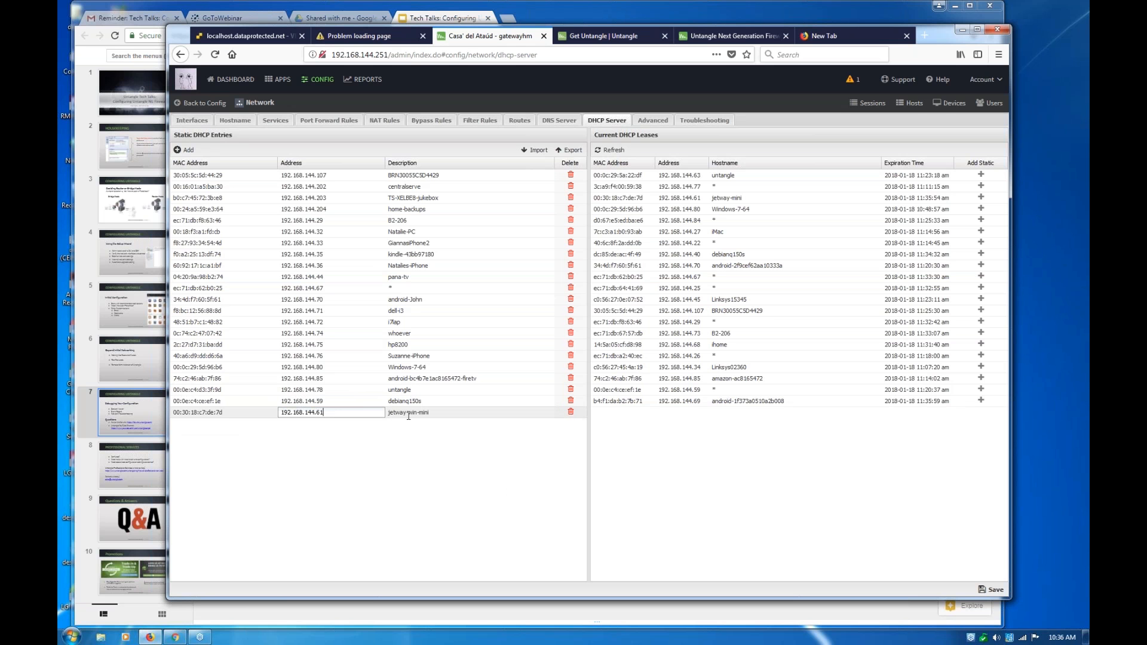
key("Return")
left_click_drag(429, 413, 389, 413)
left_click(388, 413)
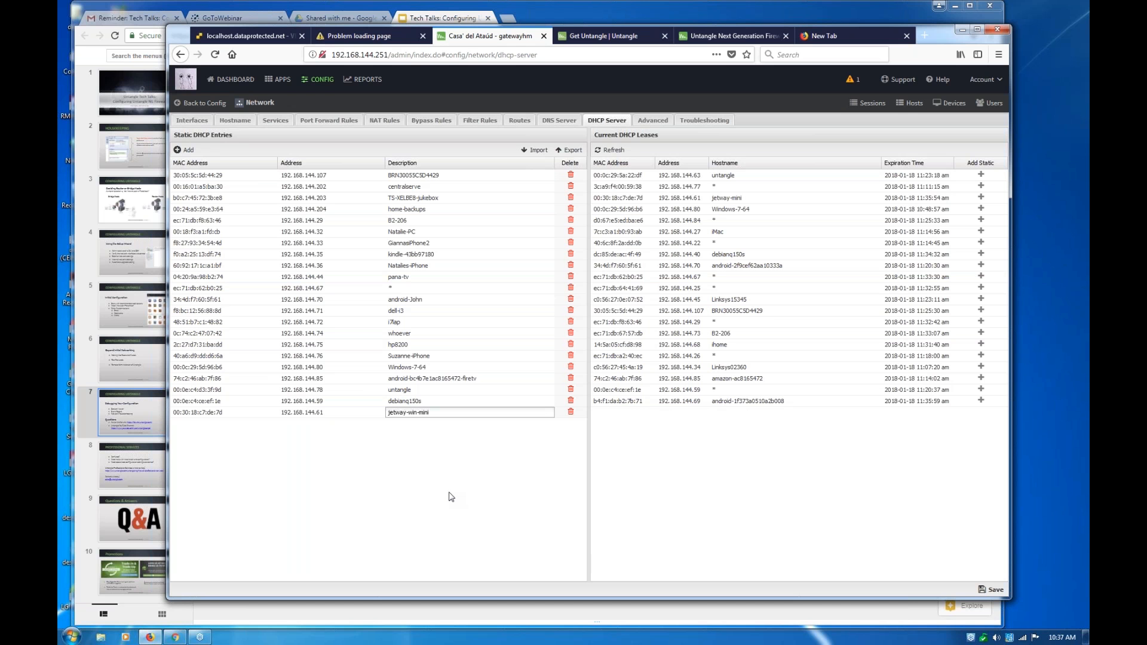
left_click(476, 505)
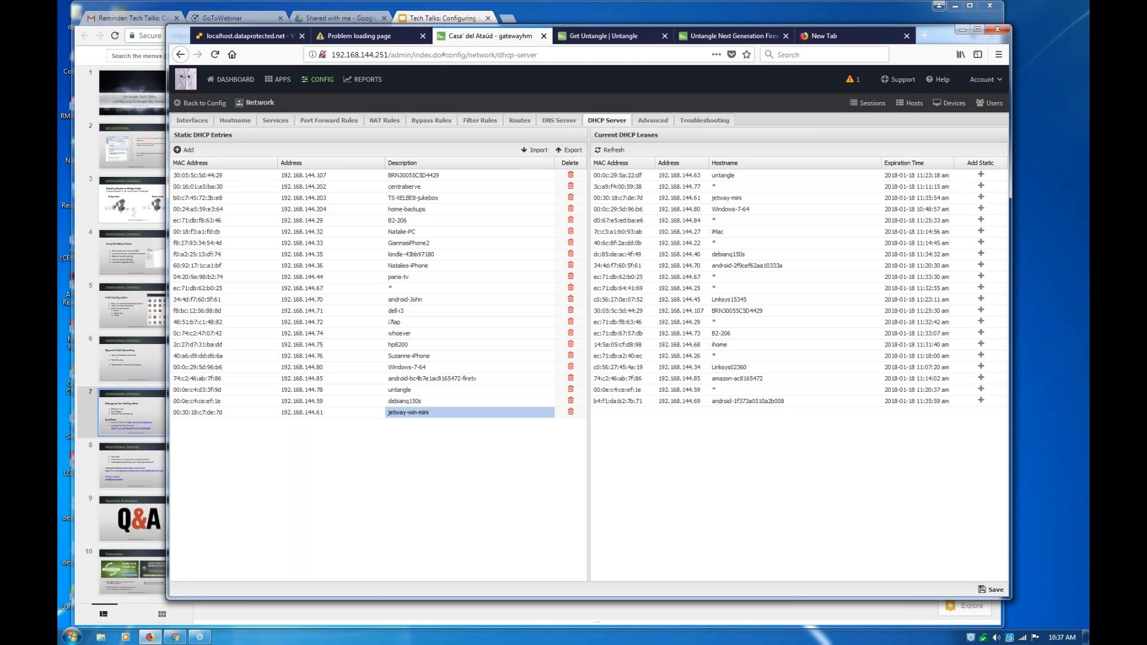
Go back to the dashboard and close the blank browser tab
left_click(227, 84)
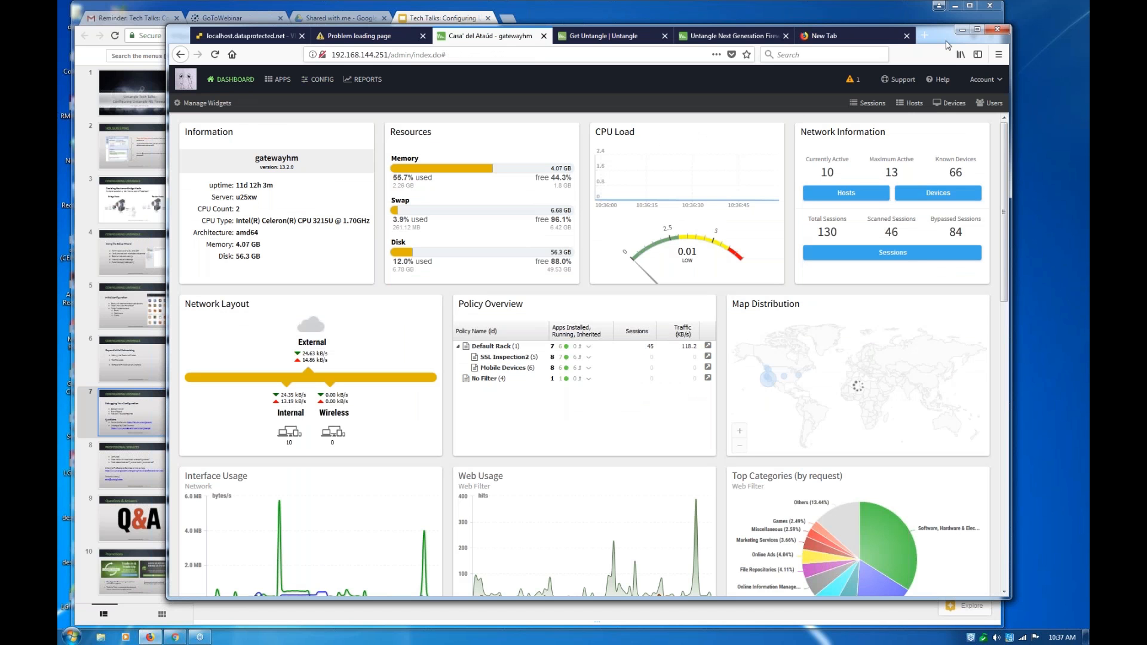
left_click(907, 36)
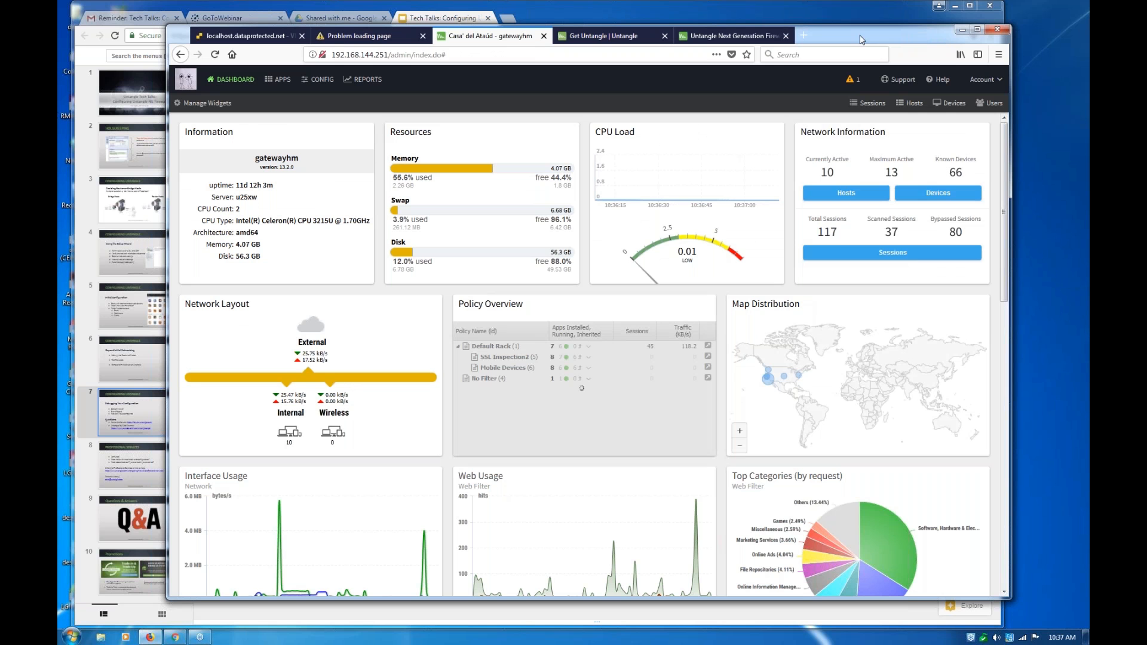
left_click_drag(861, 39, 892, 57)
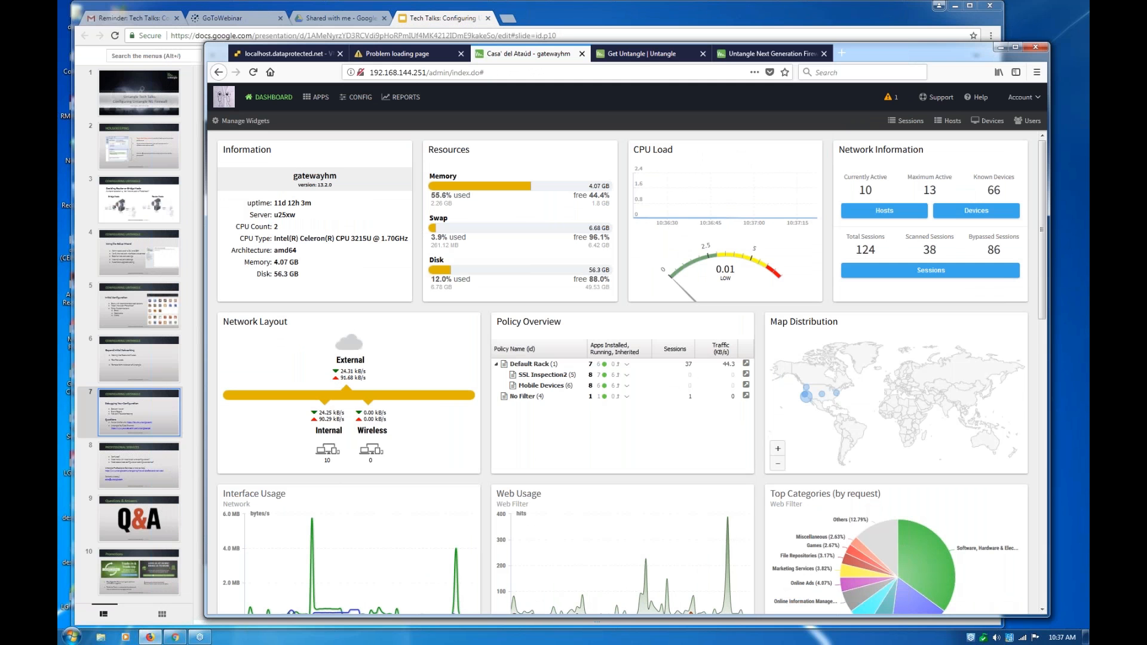
Open the reports and show the Devices Additions chart from the Devices category
left_click(399, 103)
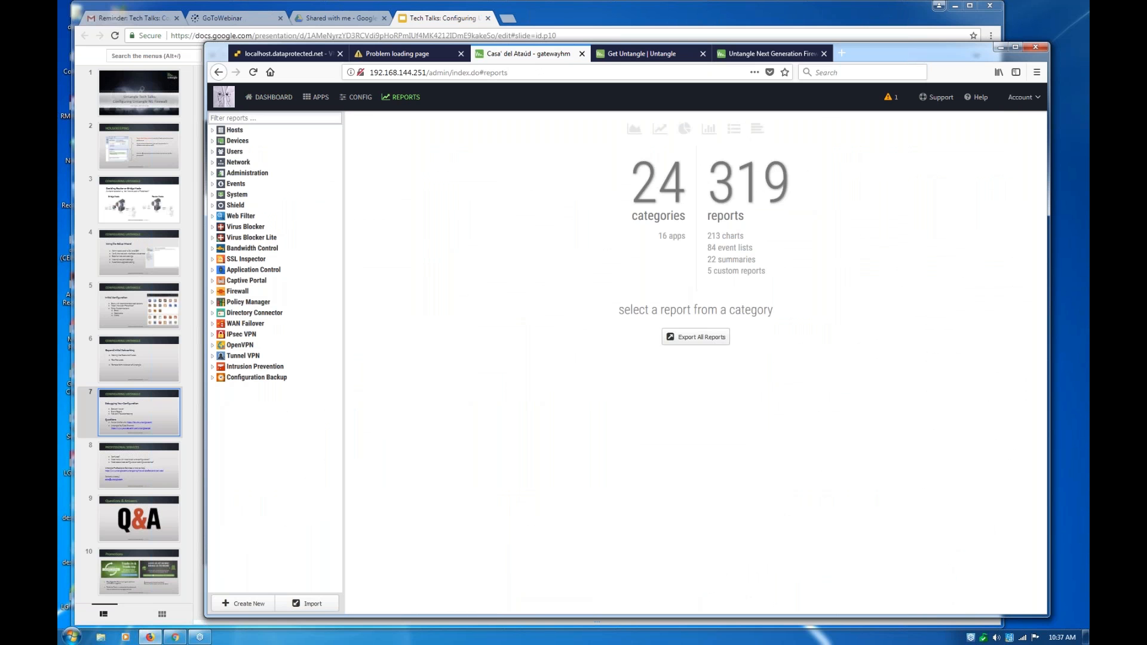
left_click(235, 141)
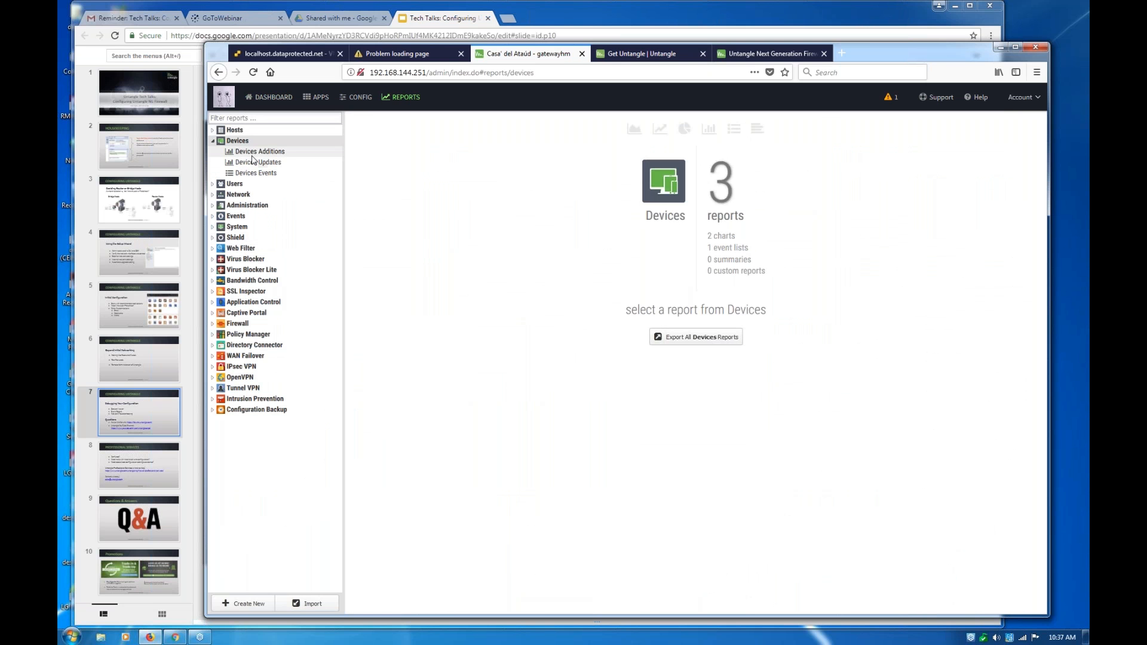
left_click(253, 156)
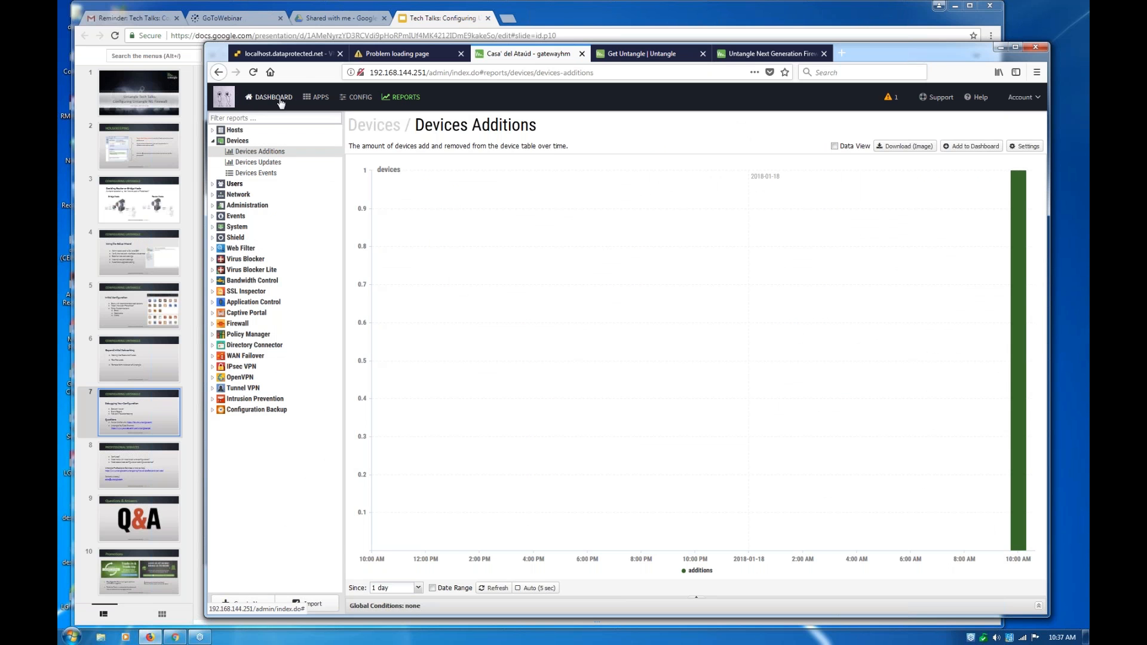
Open the Branding Manager app and show its logo, contact information and banner message settings
left_click(321, 99)
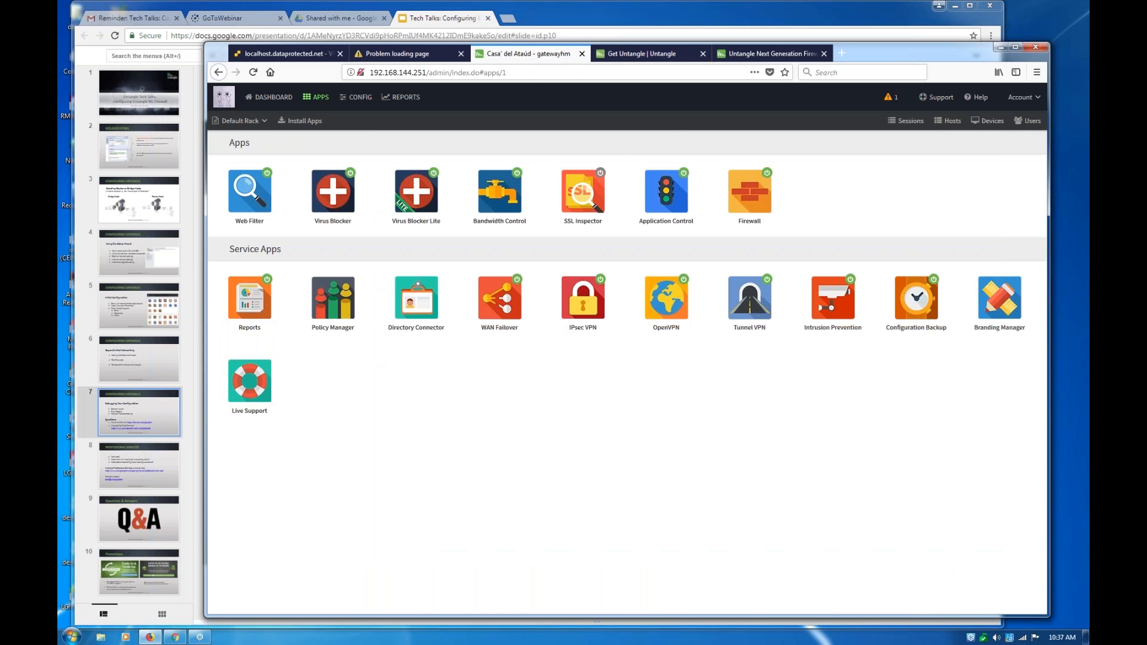
left_click(1008, 309)
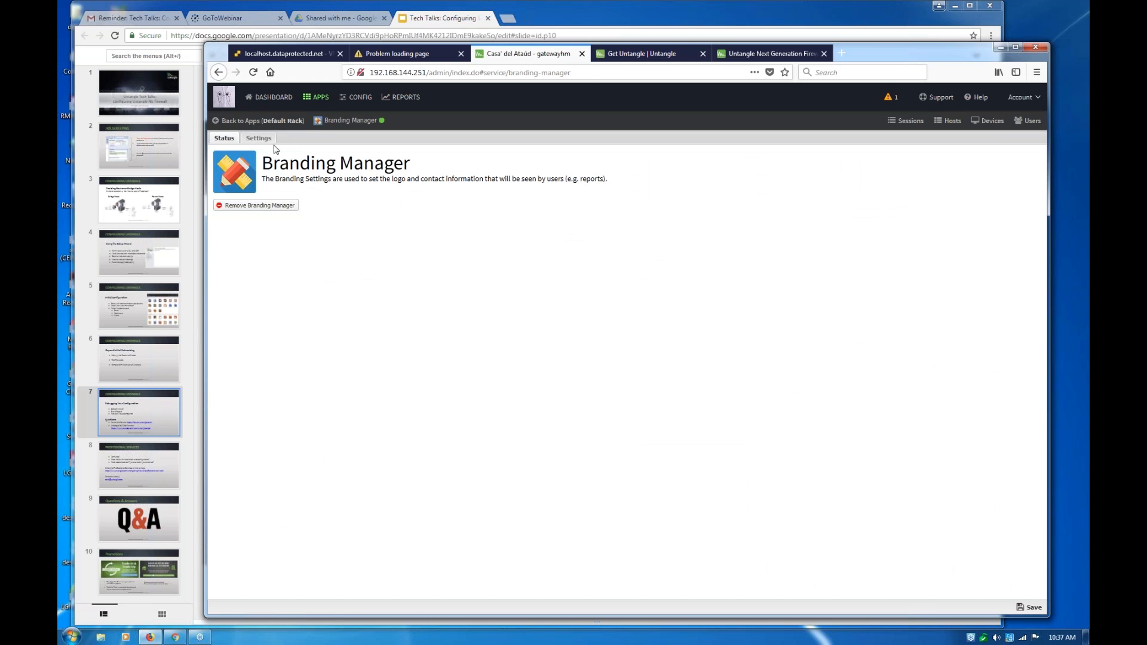
left_click(260, 139)
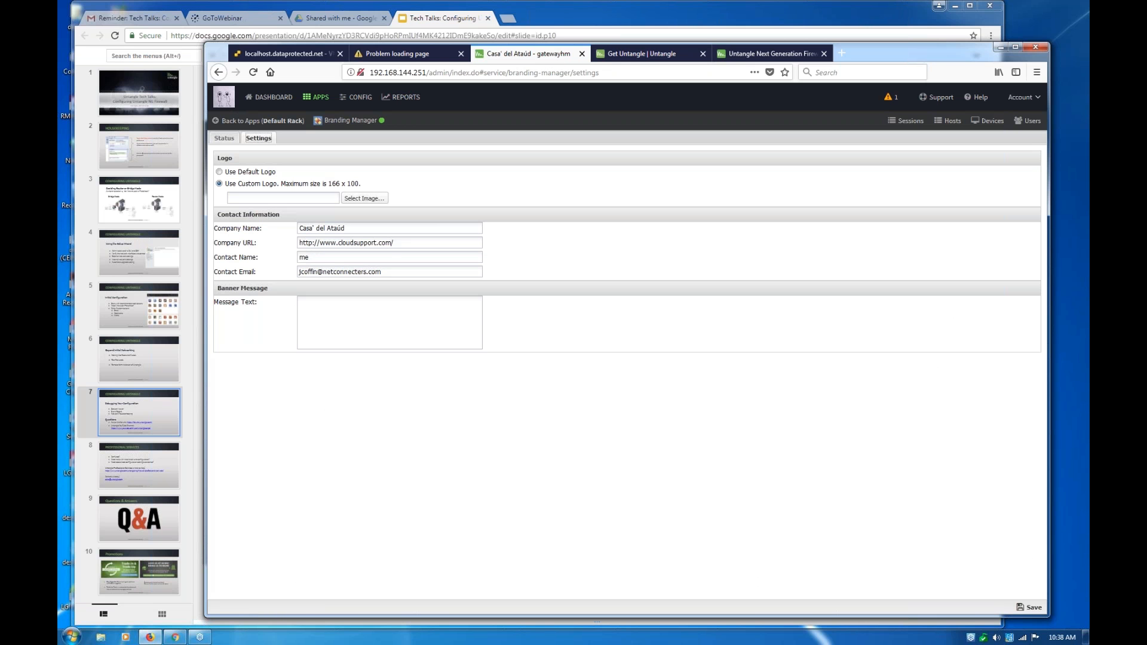
Go through the dashboard to the Current Devices list and open the first device's username for editing
left_click(269, 100)
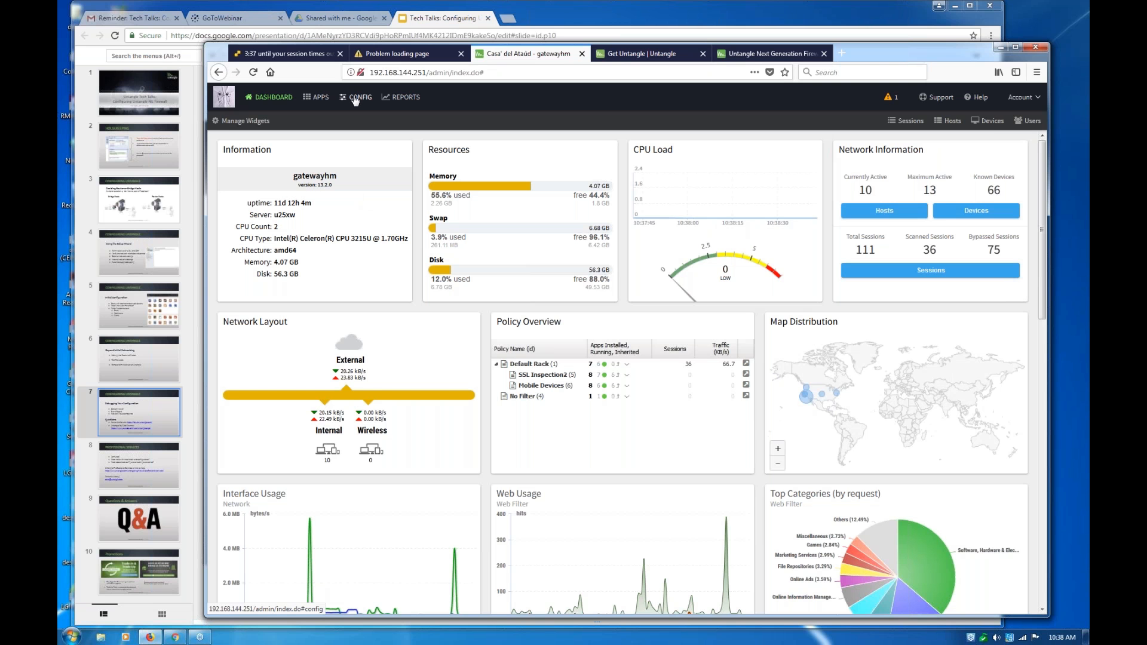
left_click(989, 122)
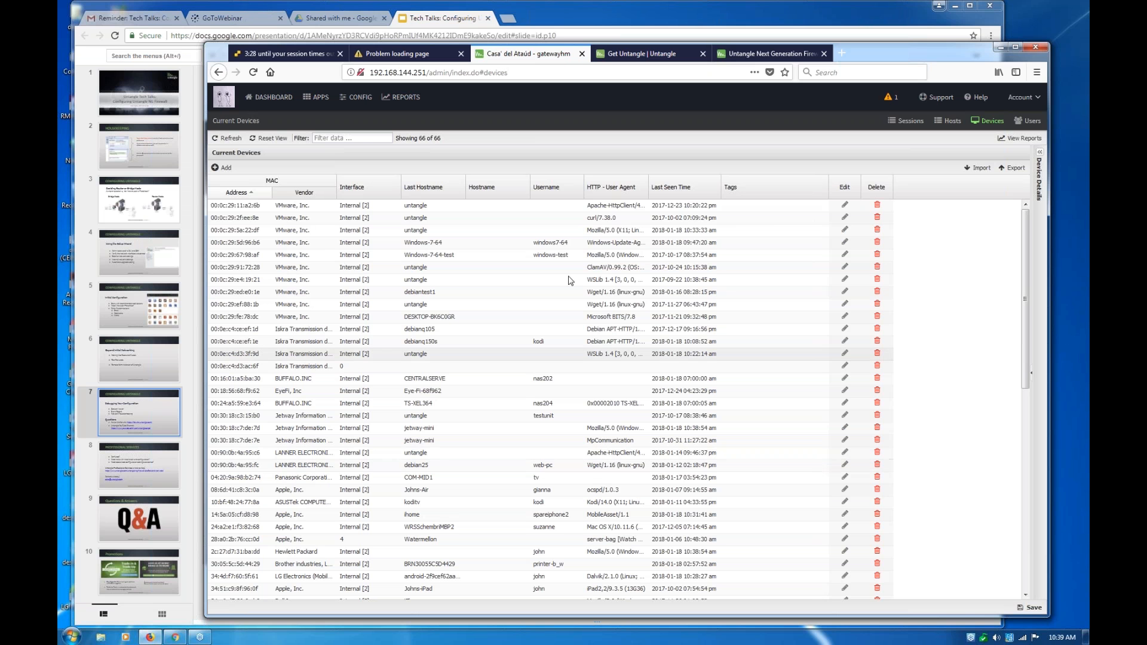
left_click(556, 206)
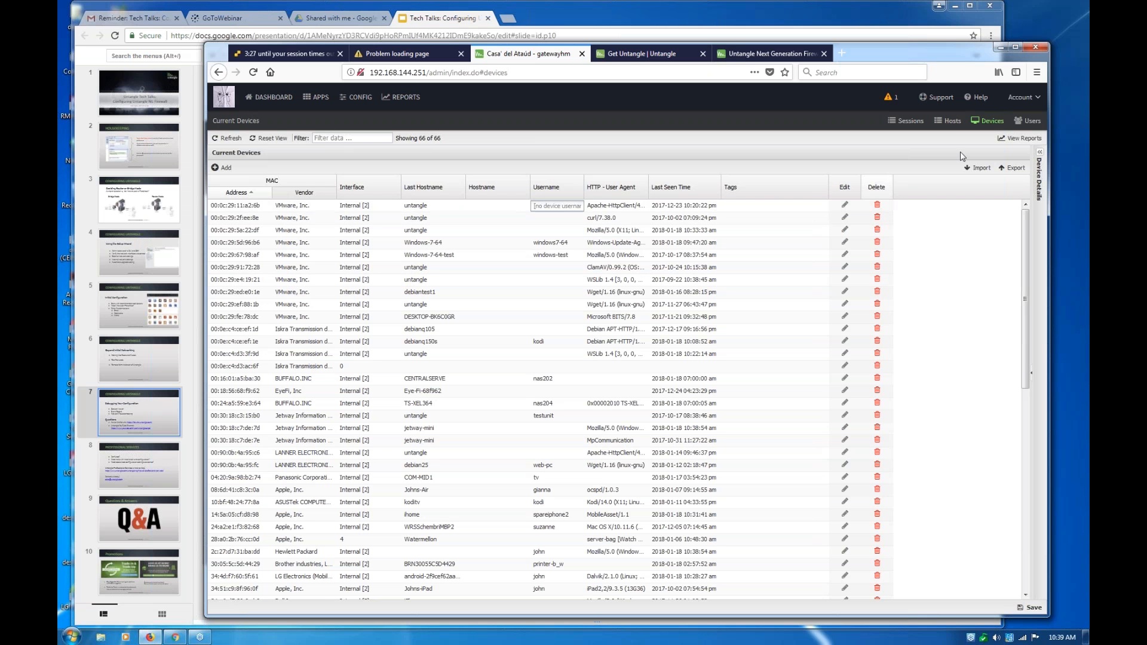
Show the Current Hosts list, highlight the MAC address of host 192.168.144.78, and return to the devices list
left_click(956, 128)
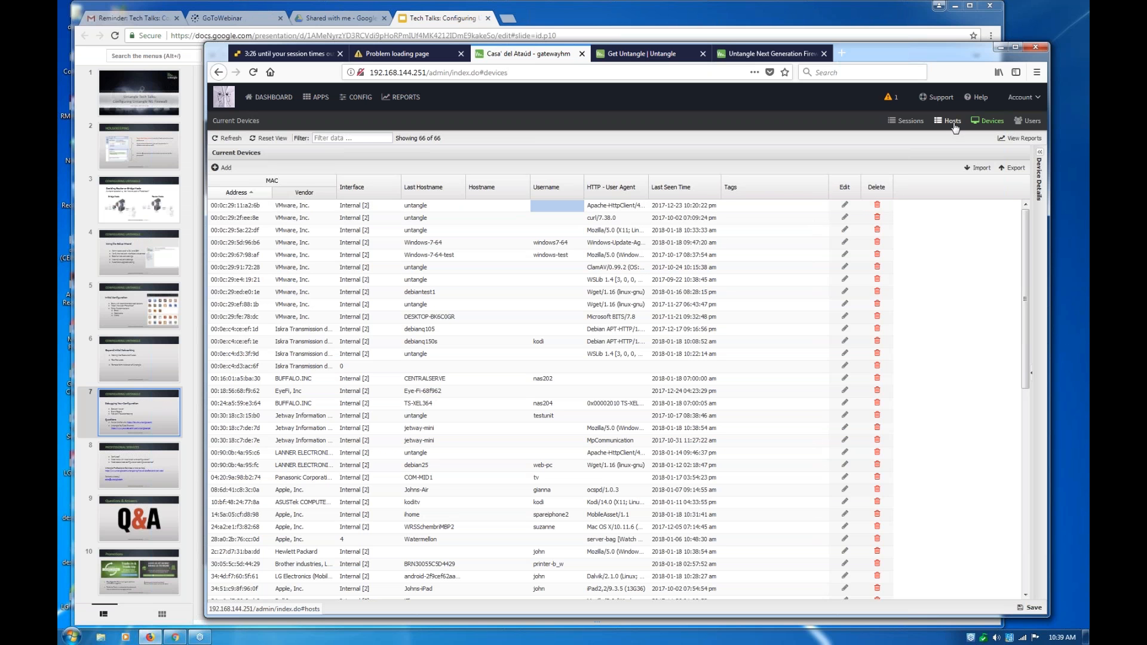
left_click(955, 128)
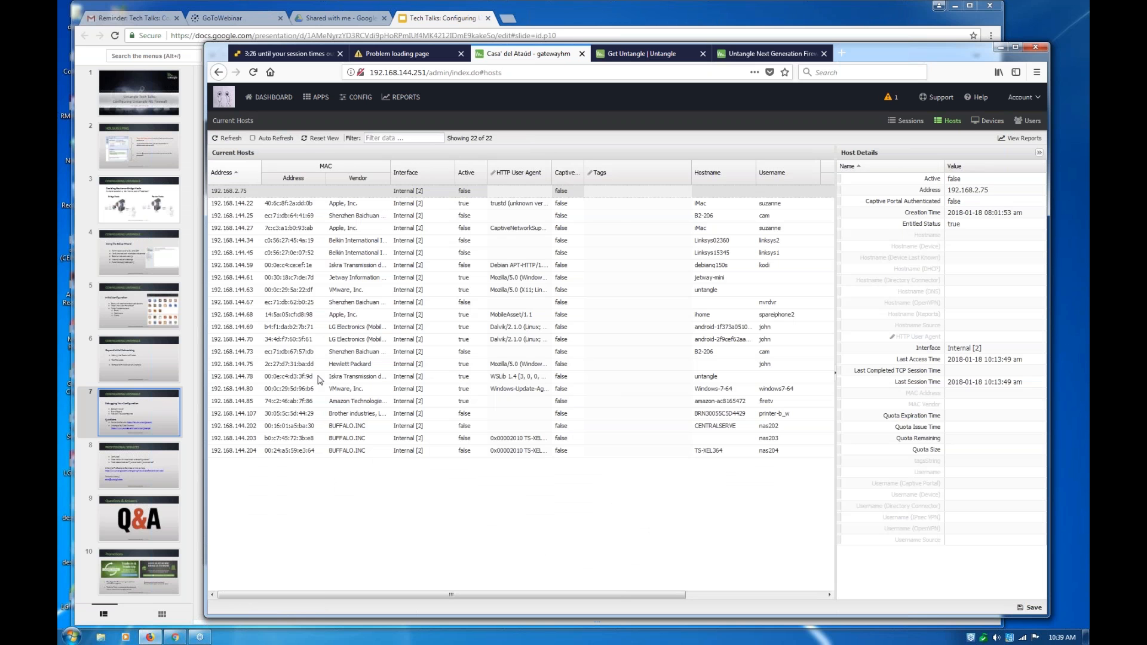
left_click_drag(315, 377, 264, 376)
left_click(981, 122)
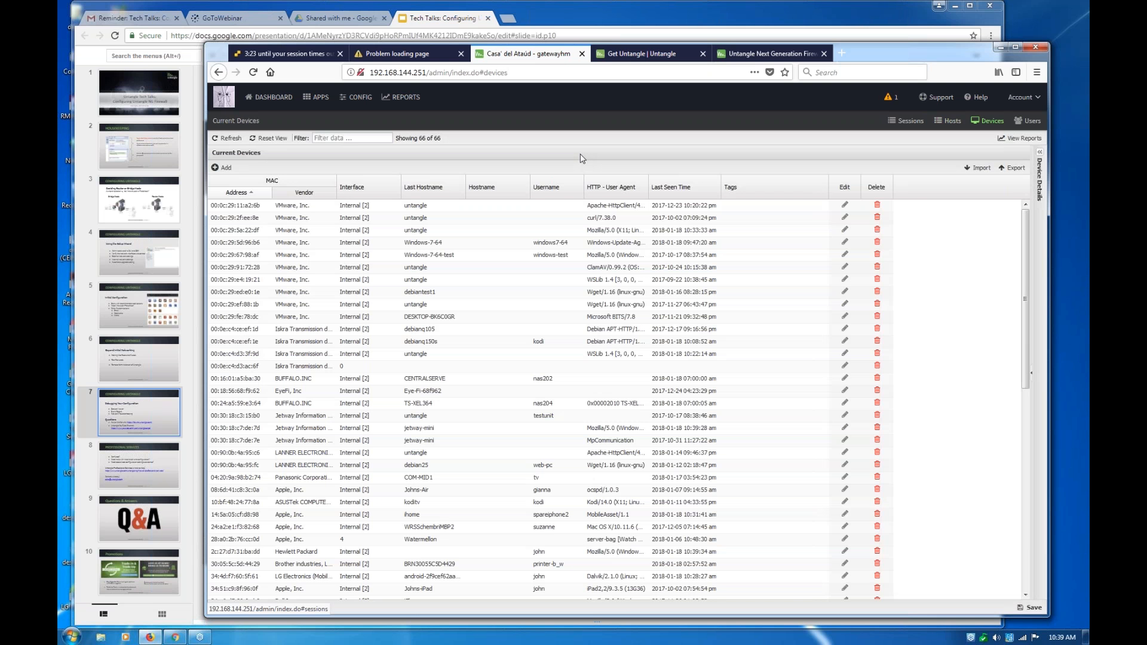
Find the device with MAC address 00:0e:c4:d3:3f:9d in the Current Devices list and open its username for editing
key("ctrl+f")
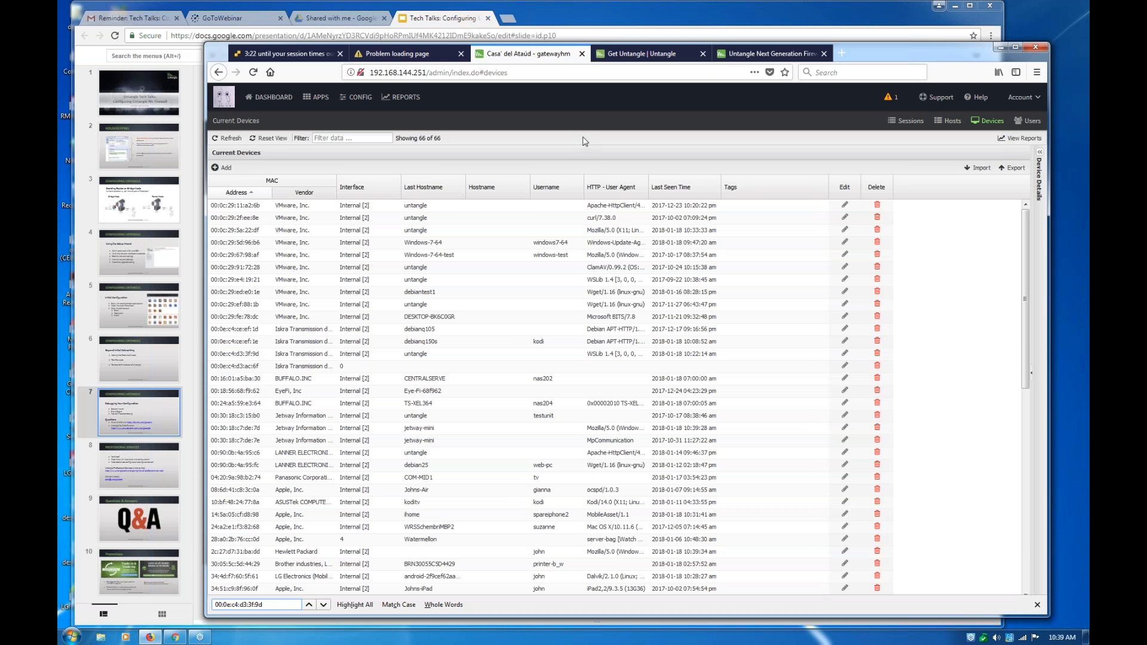
key("Return")
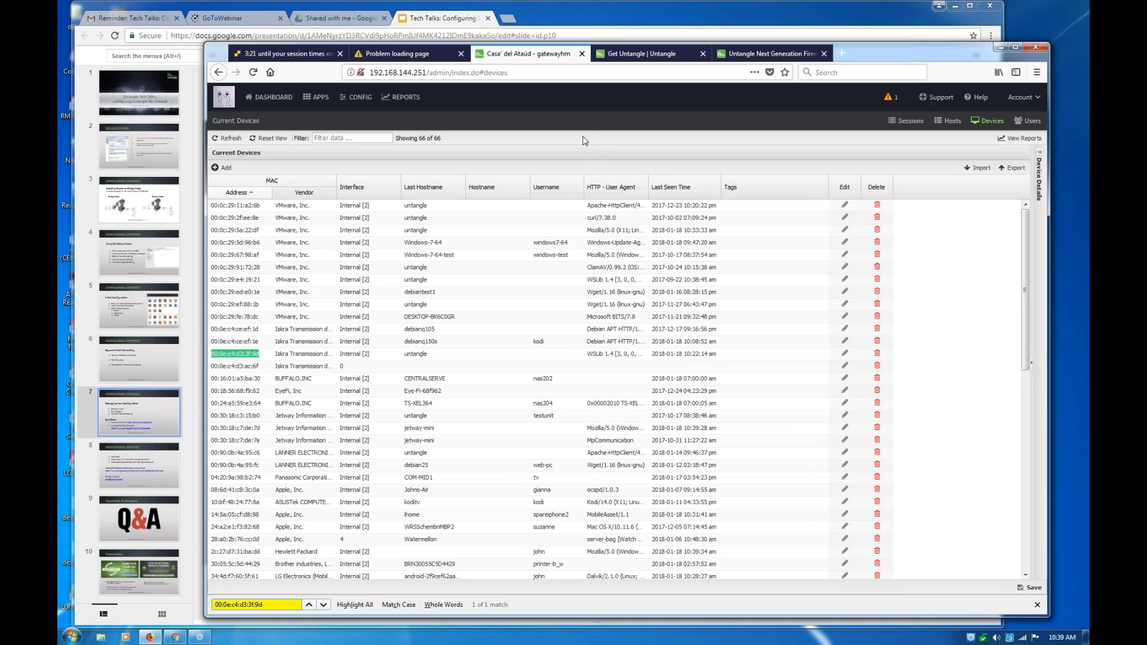
left_click(263, 605)
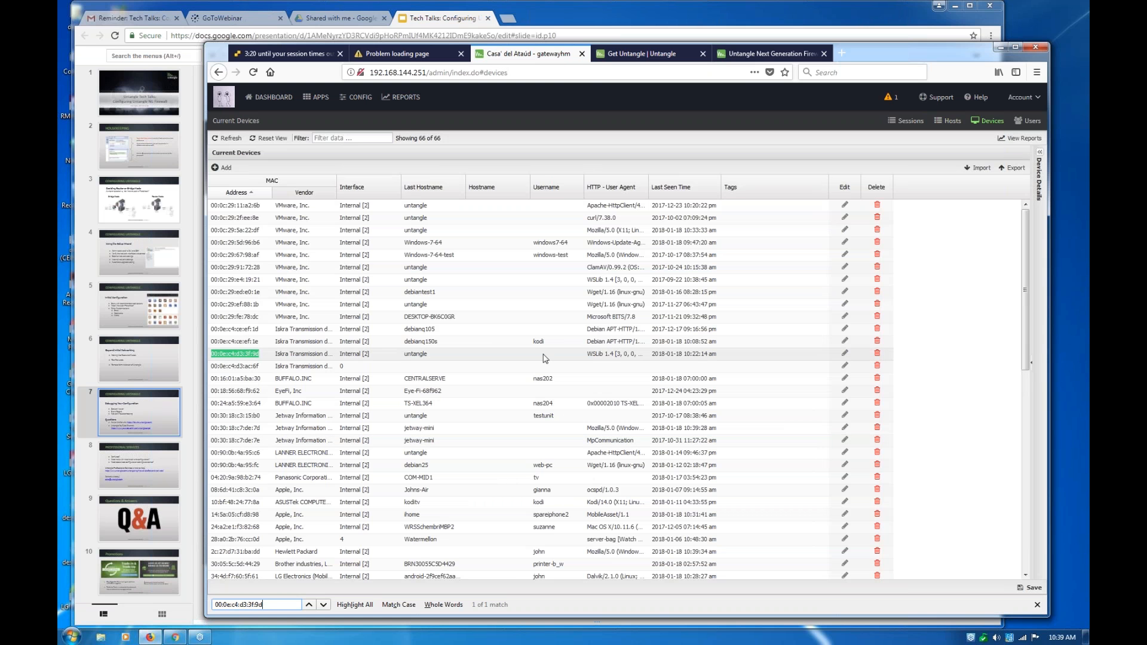
left_click(539, 355)
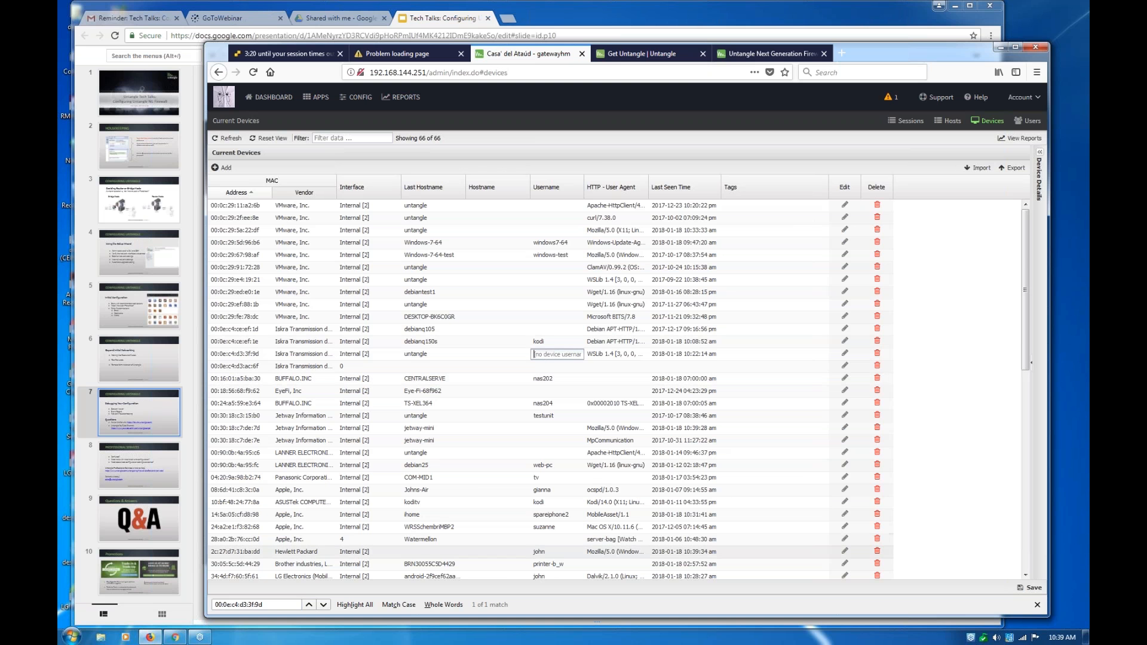
Show the Current Hosts list, the Current Devices list and the Current Users list in turn
left_click(950, 124)
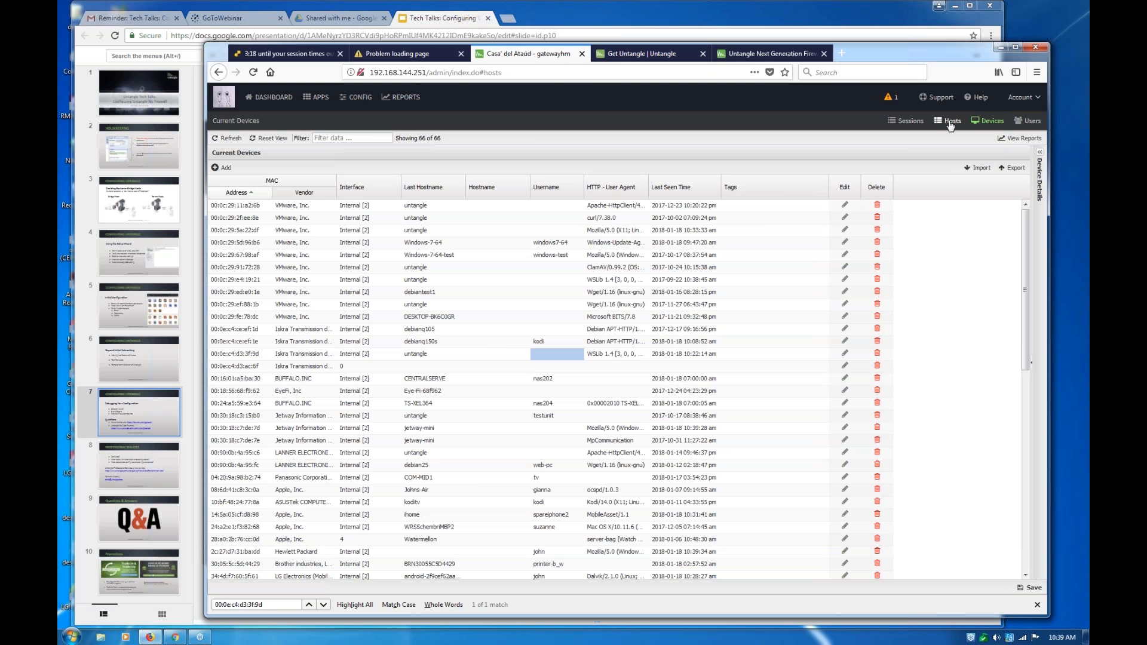
left_click(940, 123)
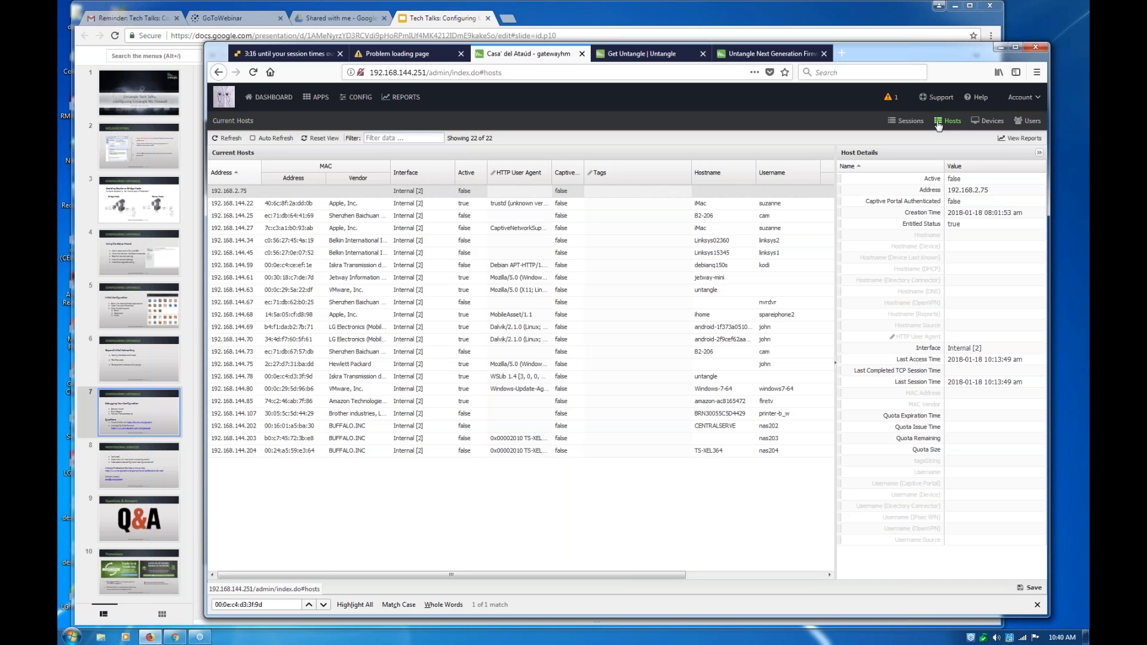
left_click(984, 122)
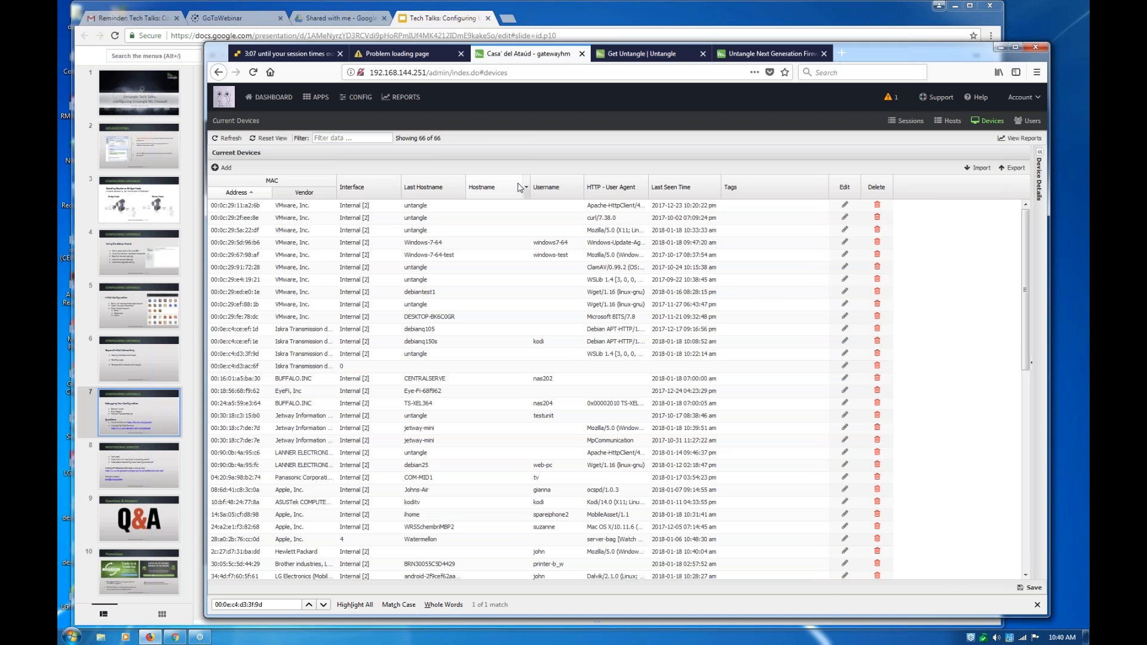
left_click(1023, 122)
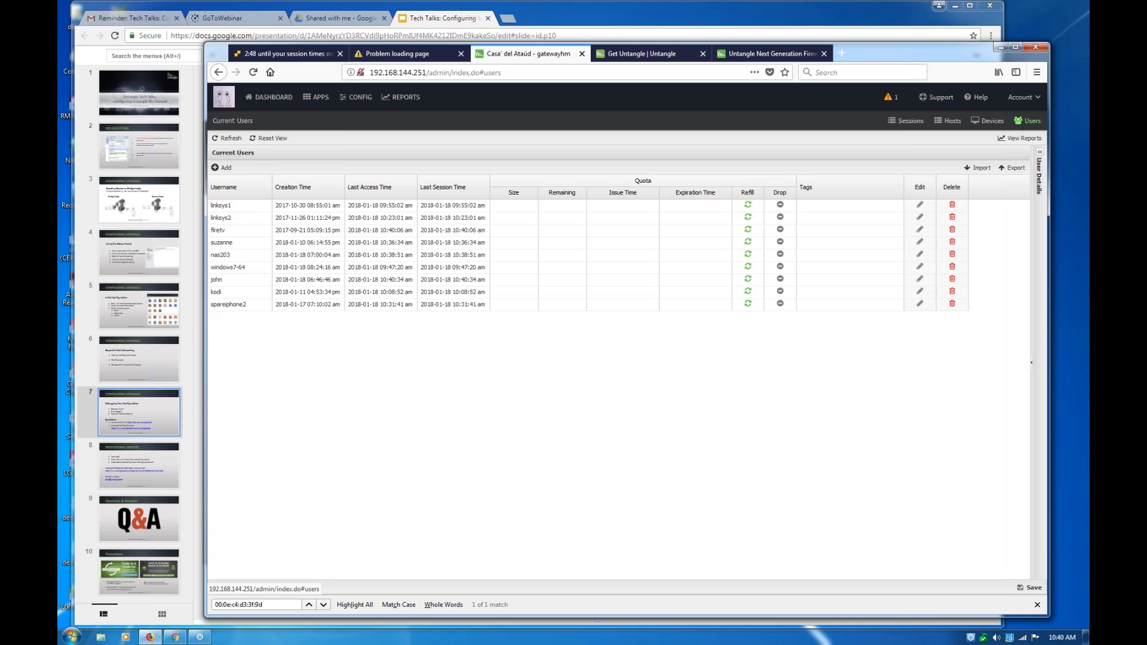
Return to the dashboard and open My Account to reach the Command Center login page
left_click(289, 99)
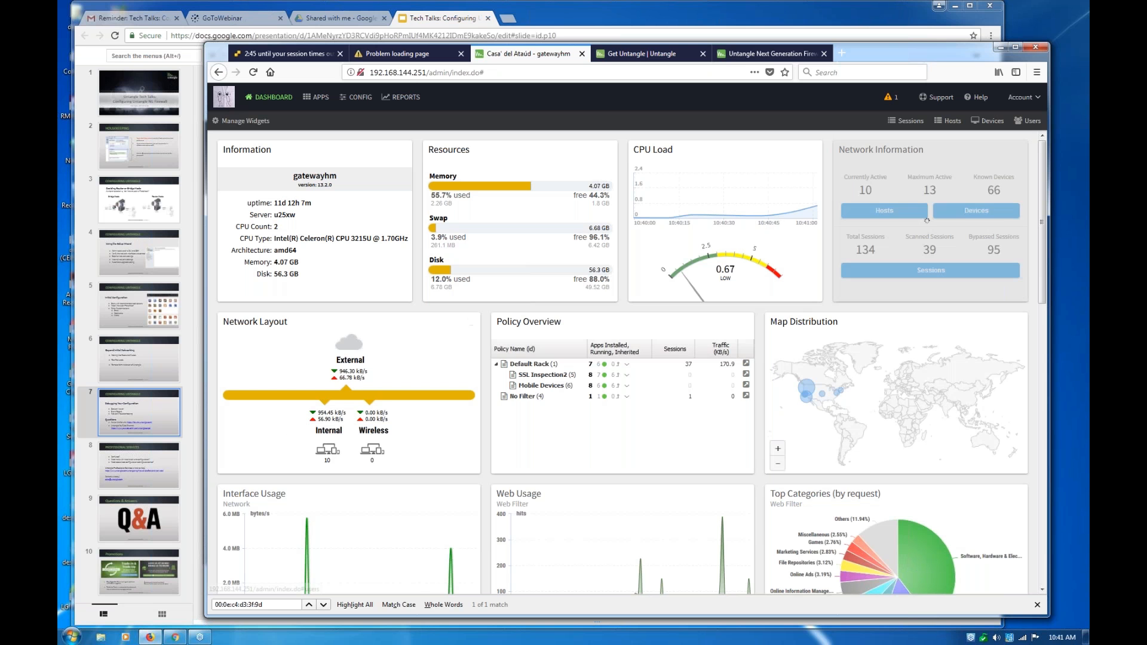
left_click(1026, 105)
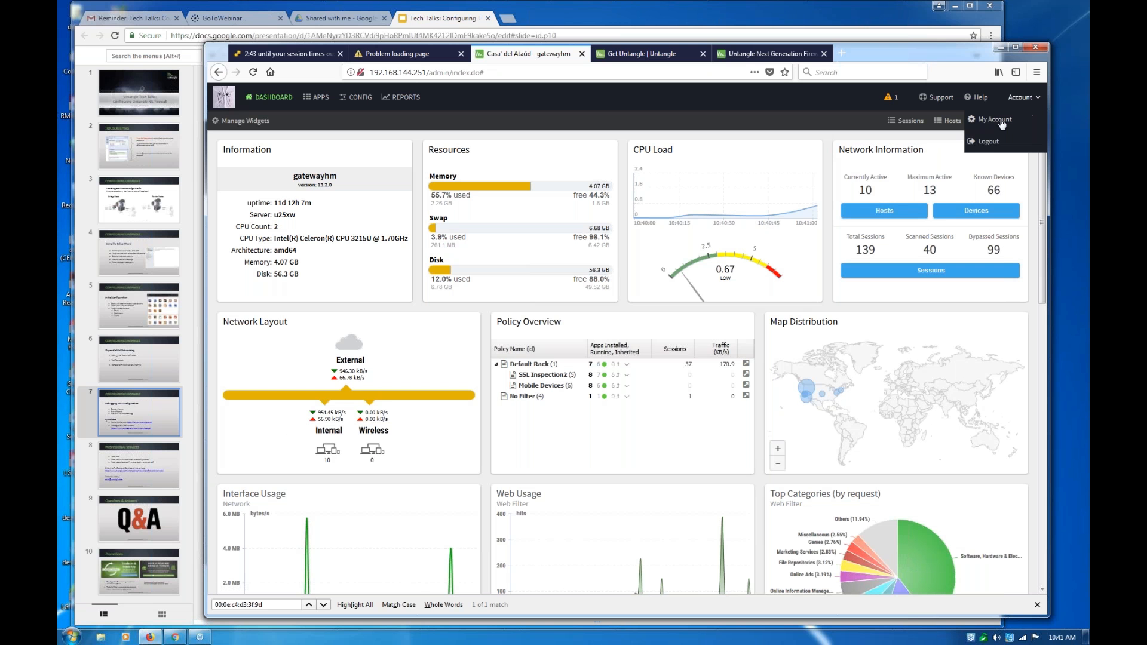
left_click(995, 119)
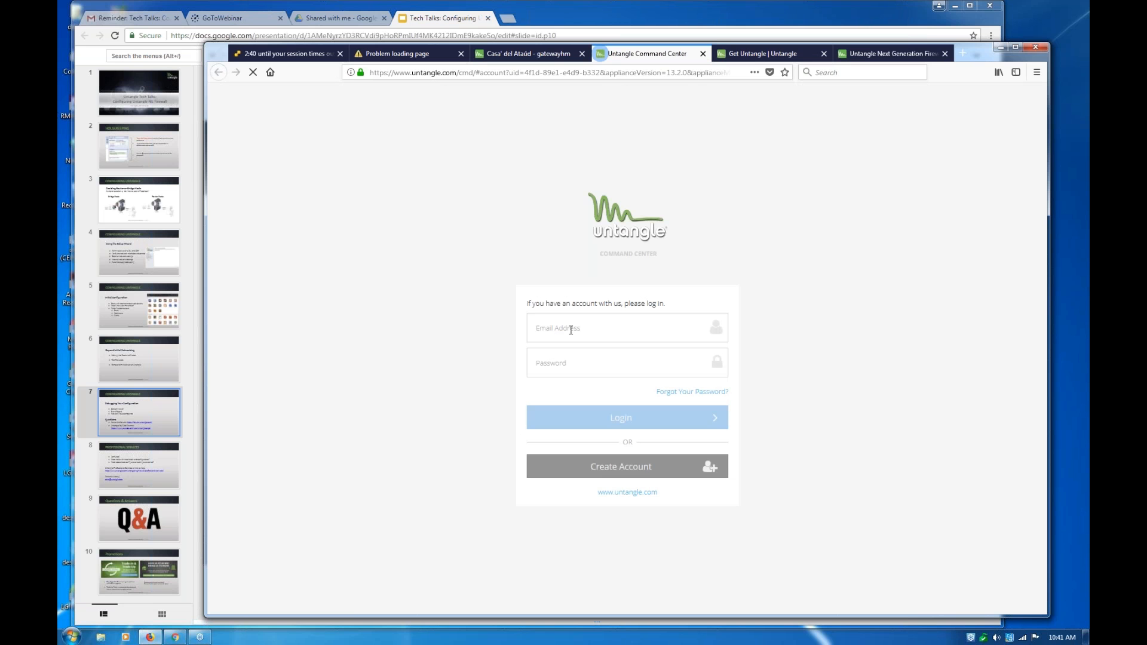
Fill in the account's e-mail address on the Command Center login form
left_click(570, 330)
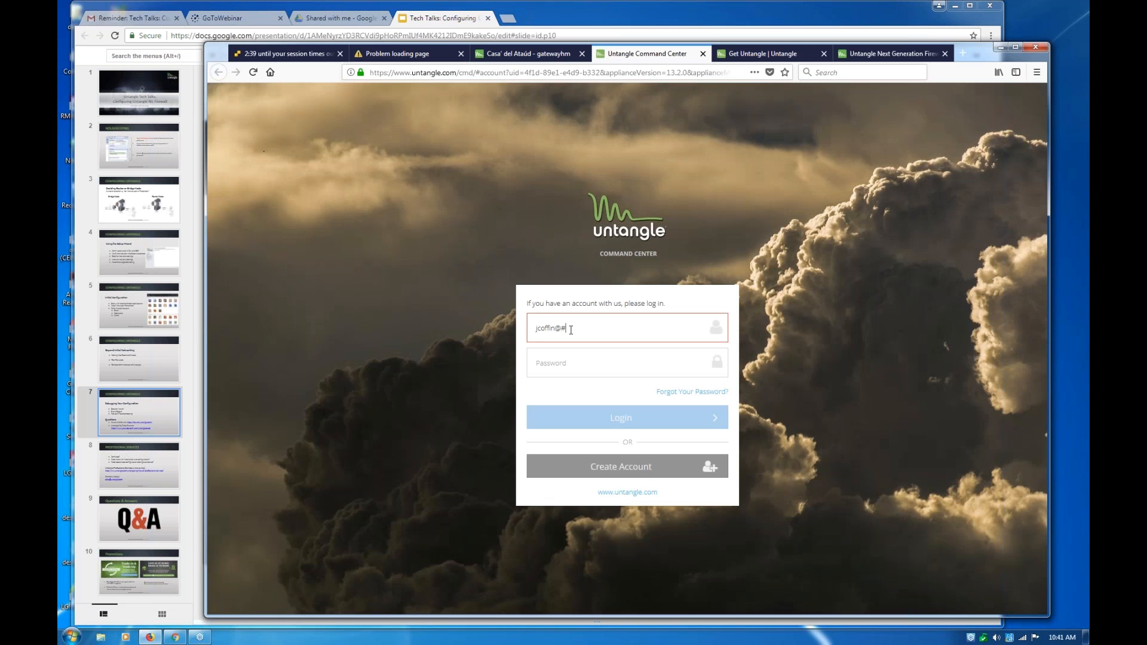
key("Tab")
Try to log in to the Command Center with the account password
type("•")
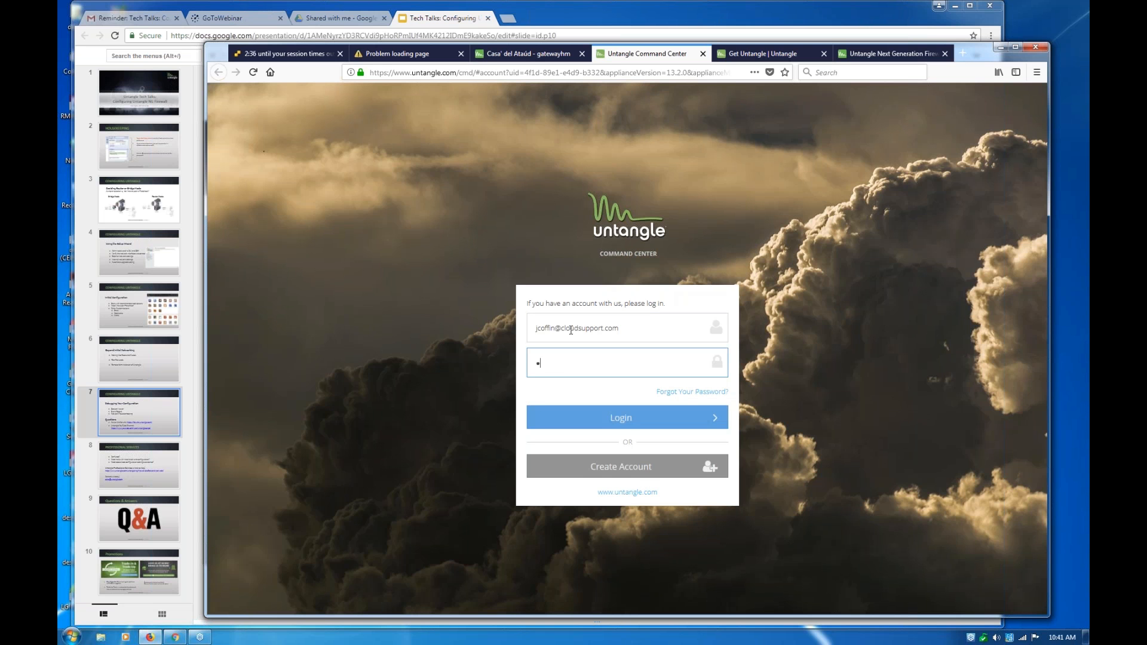
type("••••••")
key("Return")
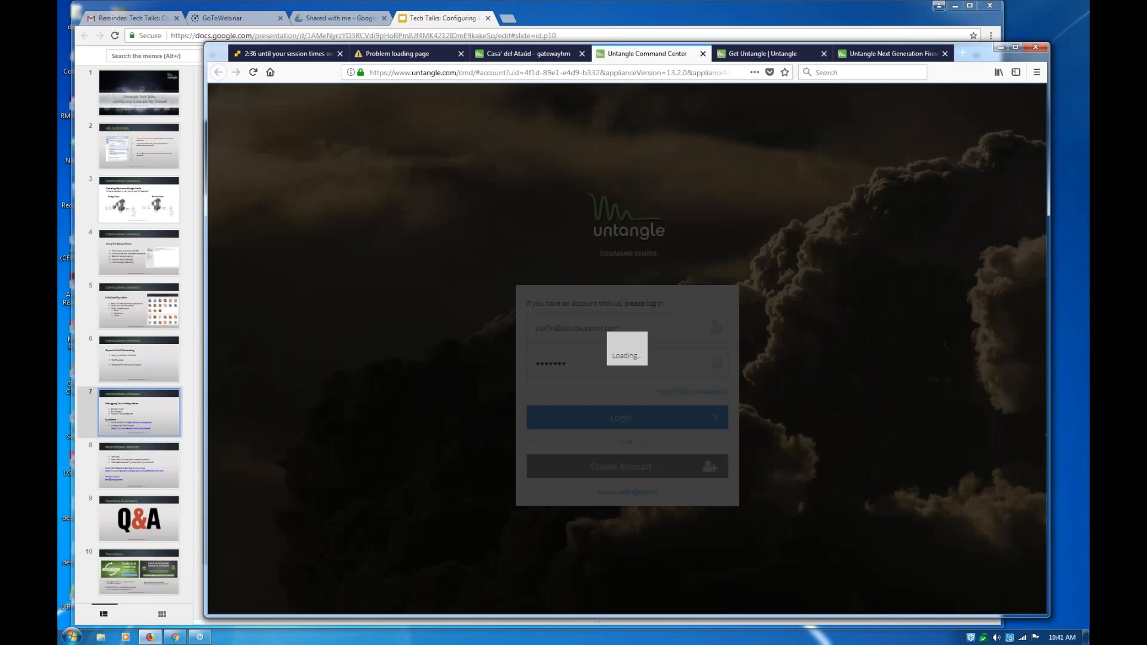
Replace the entered account password, submit the login again and let the slow page keep loading
key("ctrl+a")
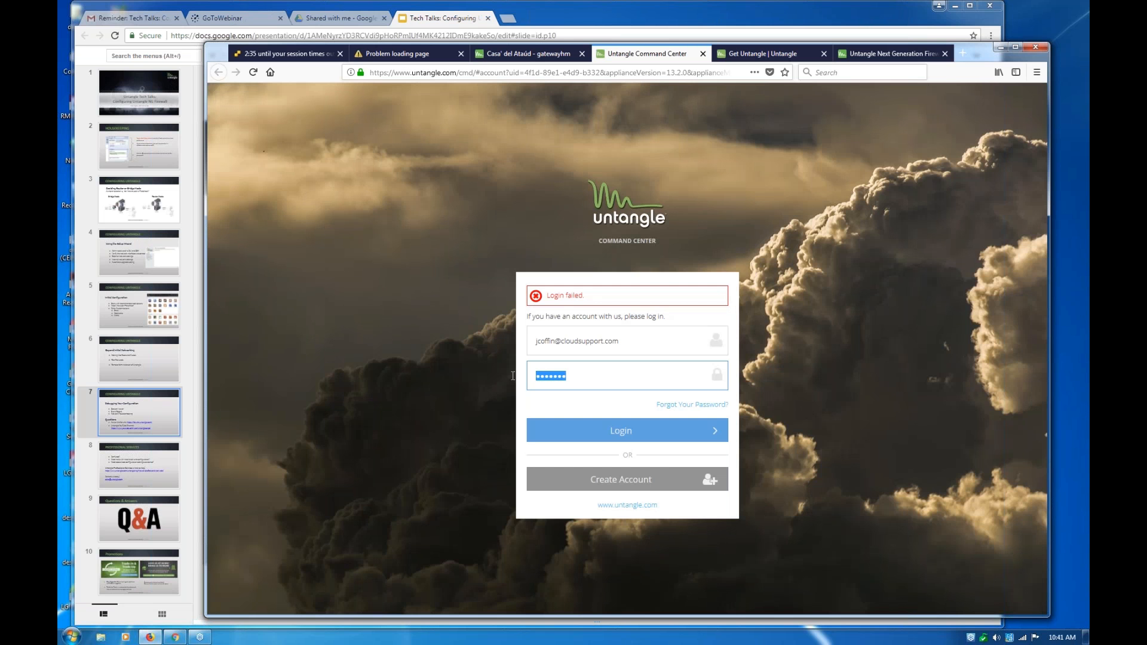
type("••••••••")
key("Return")
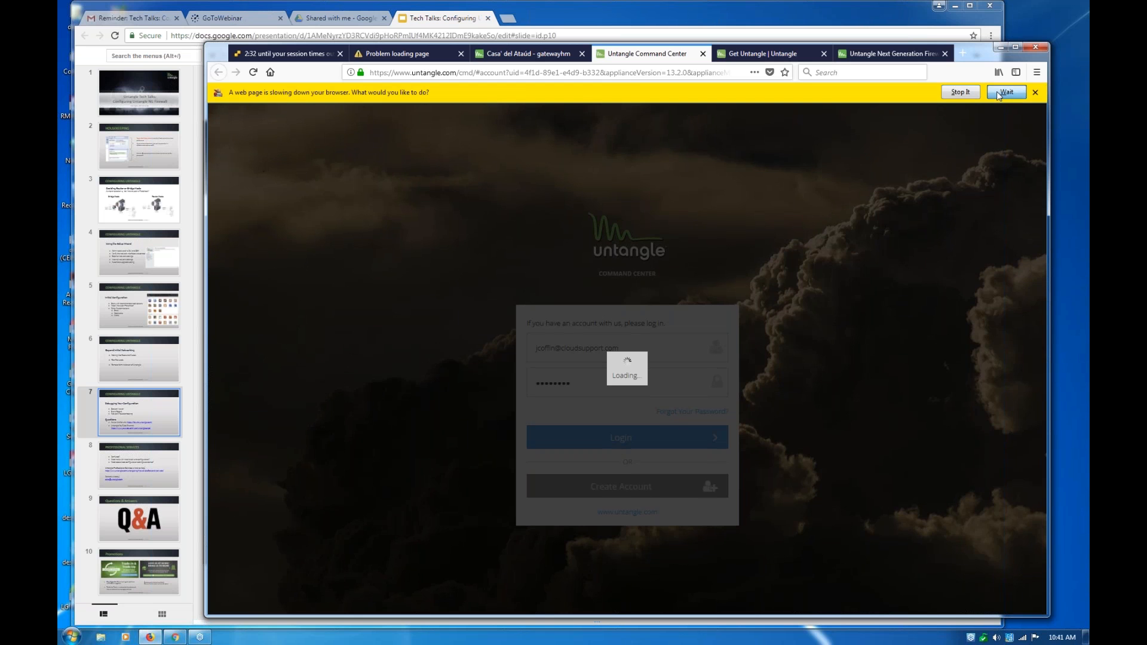
left_click(1006, 92)
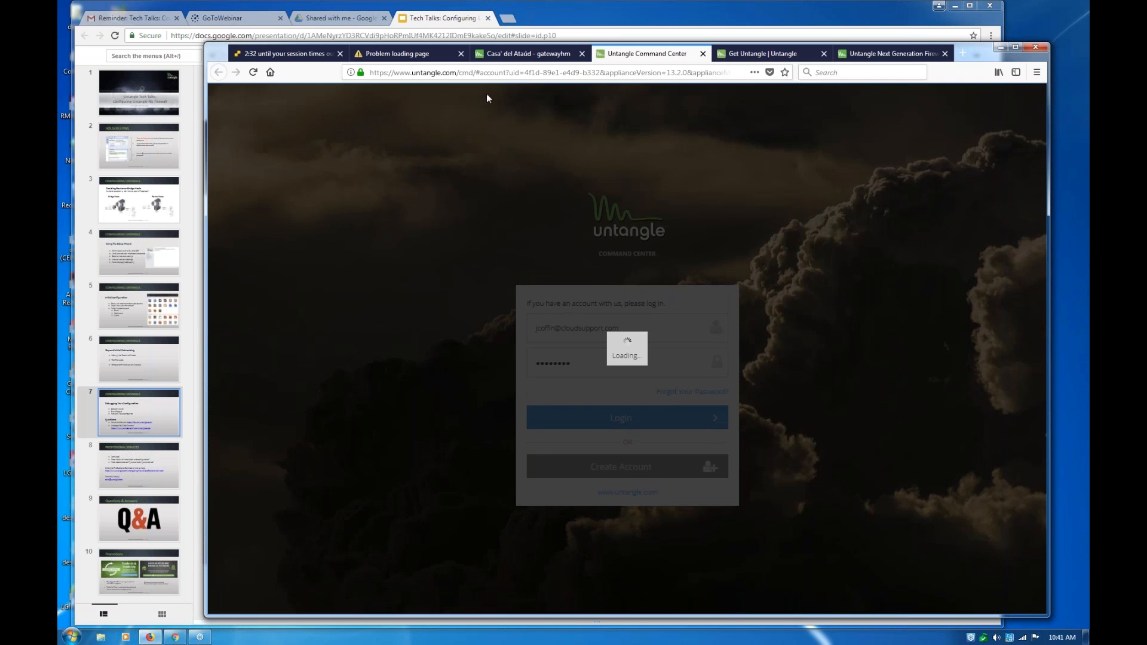
Reload the Command Center page, dismiss the error and slow-page notice, and close the organization survey
left_click(254, 73)
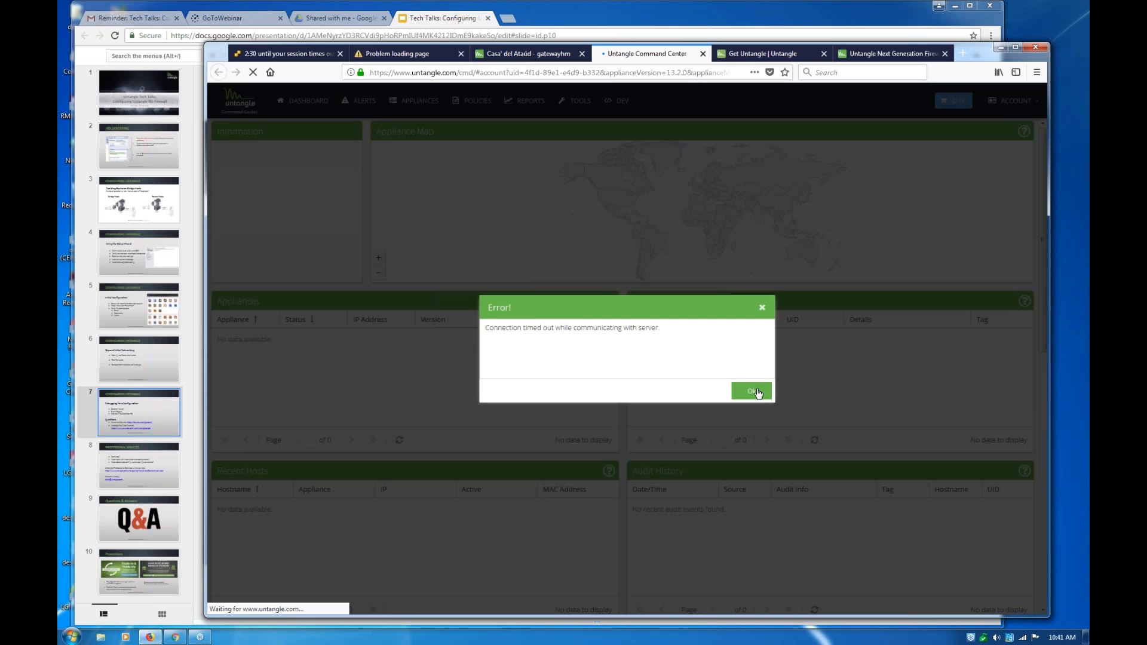
left_click(751, 394)
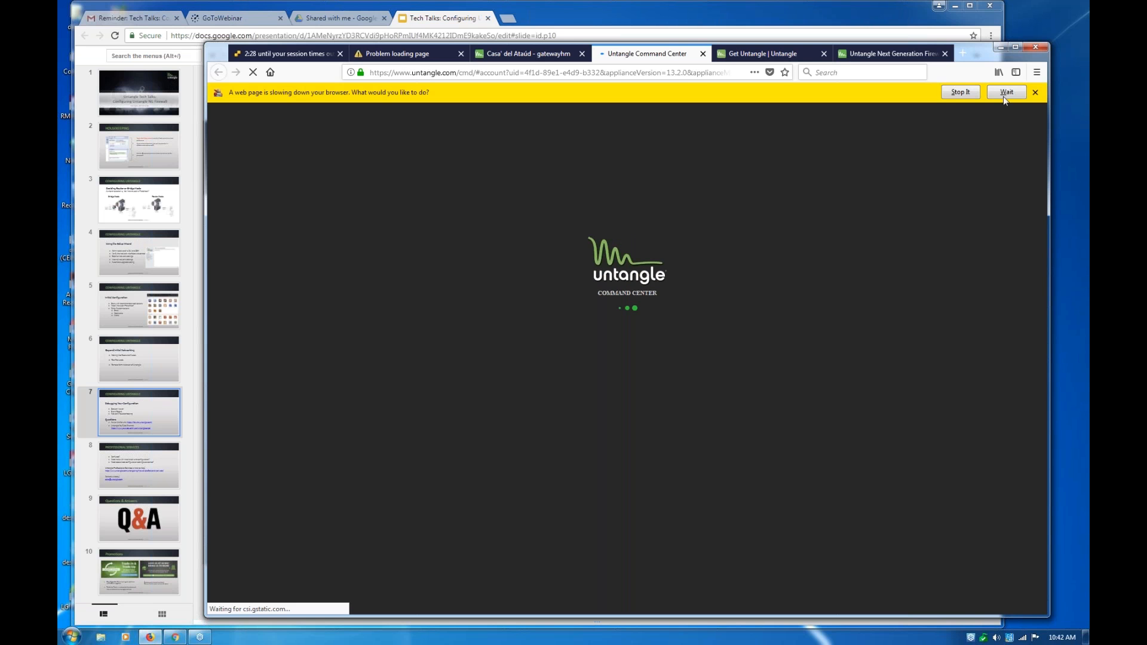
left_click(1006, 93)
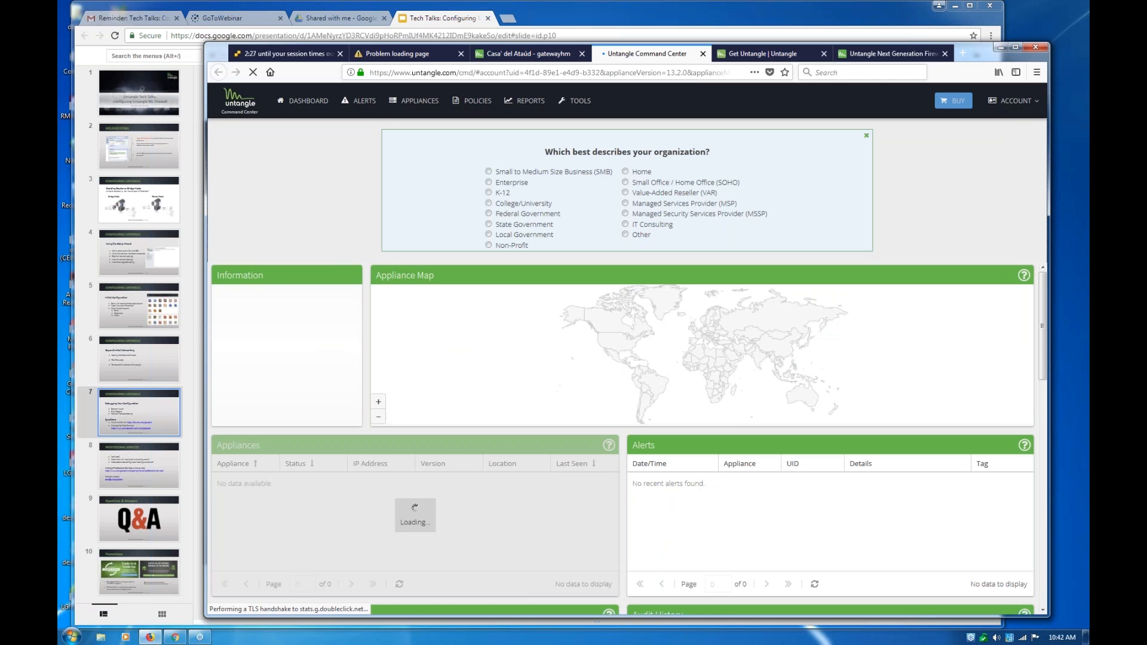
left_click(866, 135)
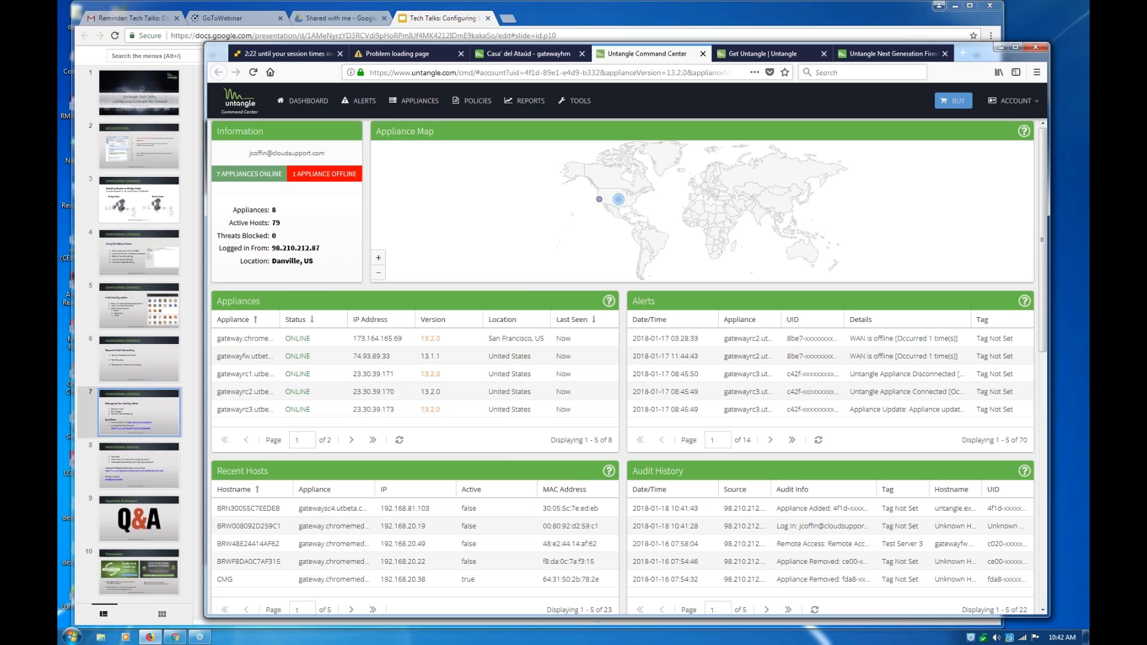
Open the u25w appliance gateway.chromemediagroup.com from the appliances page and examine its licenses, recent hosts and alerts
left_click(408, 102)
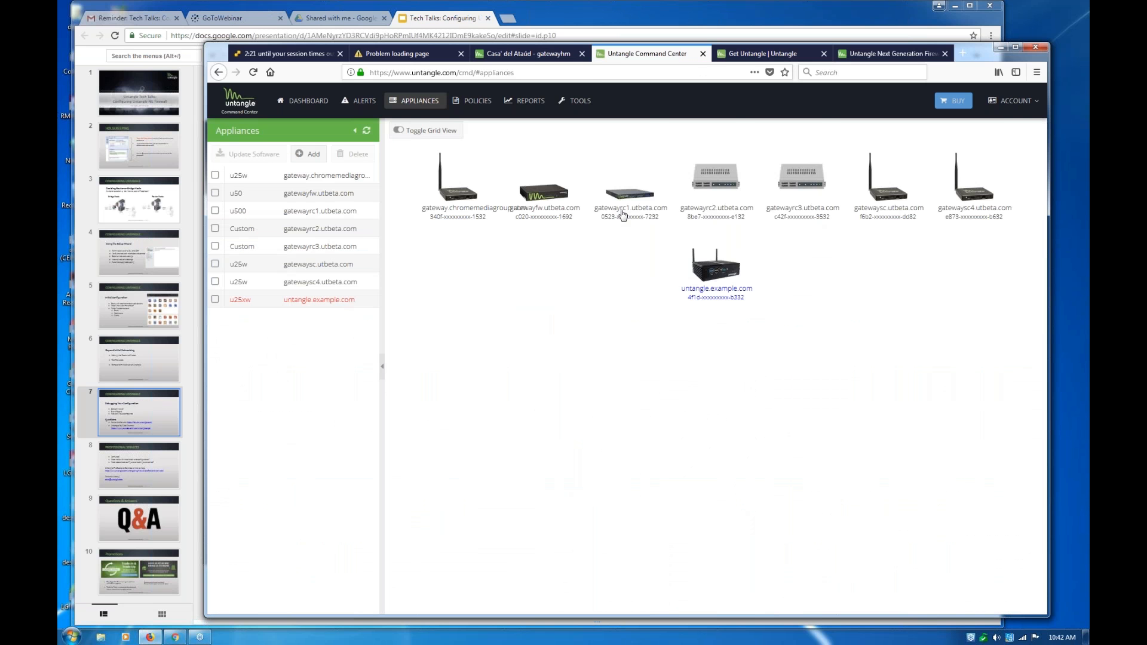
left_click(461, 202)
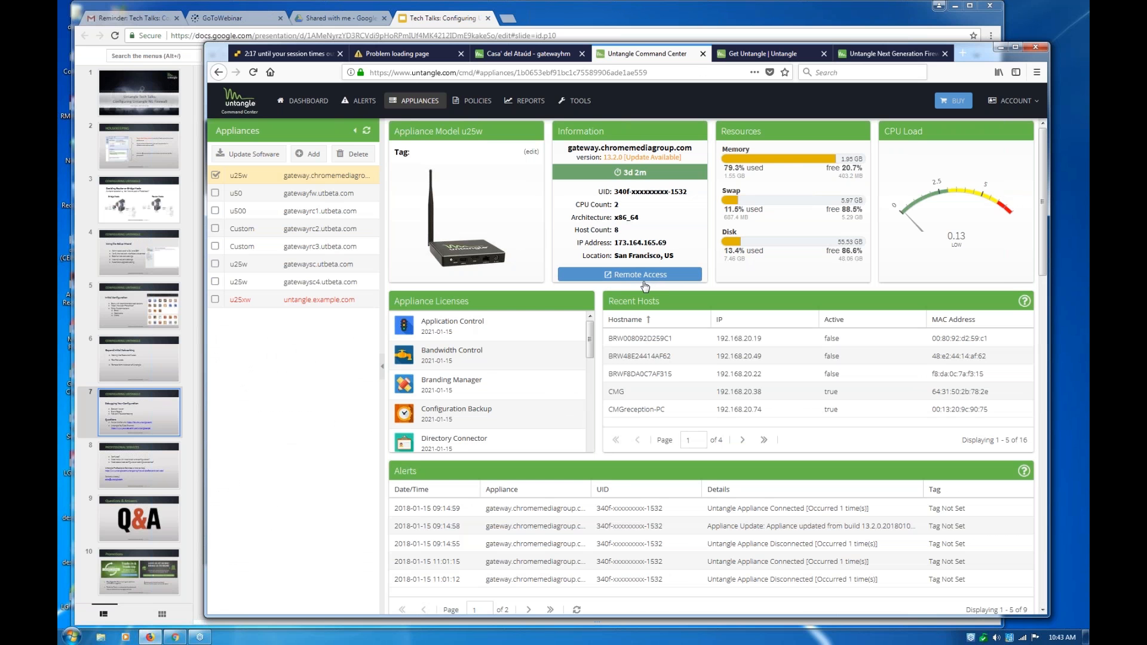
scroll(570, 397, "down", 1)
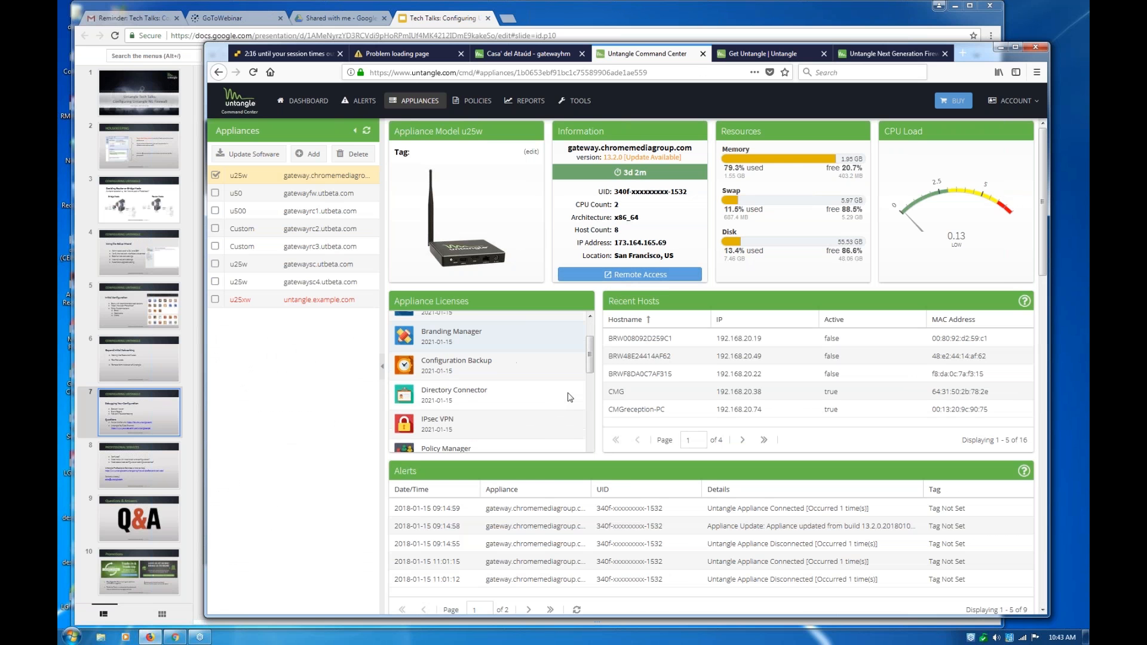
scroll(570, 397, "down", 1)
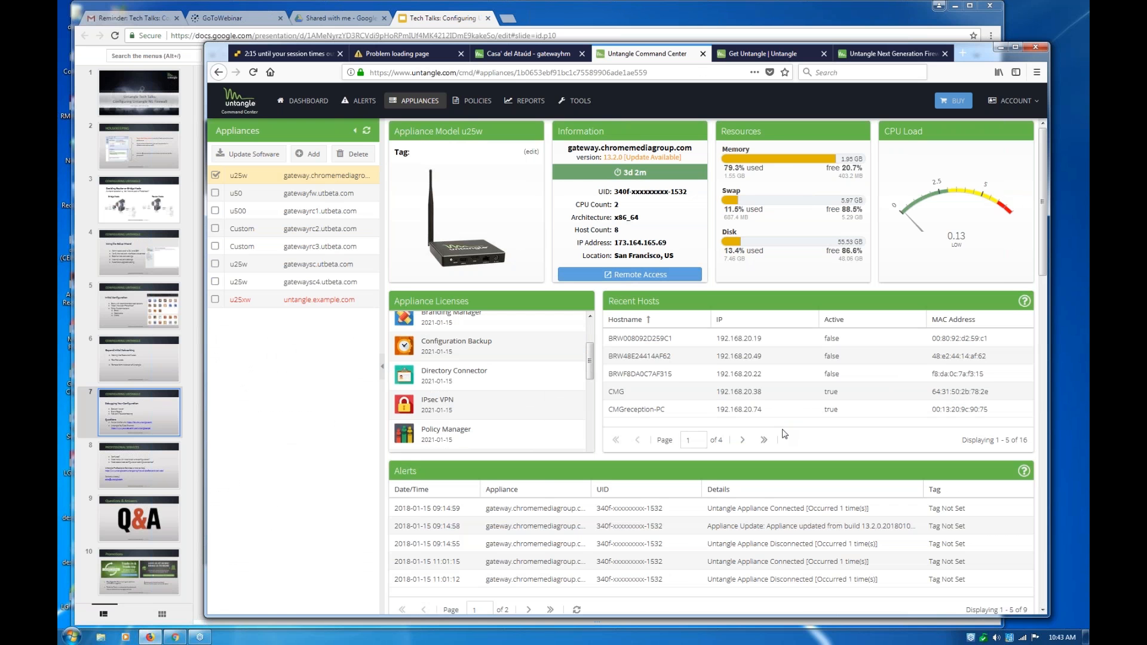
scroll(481, 227, "down", 1)
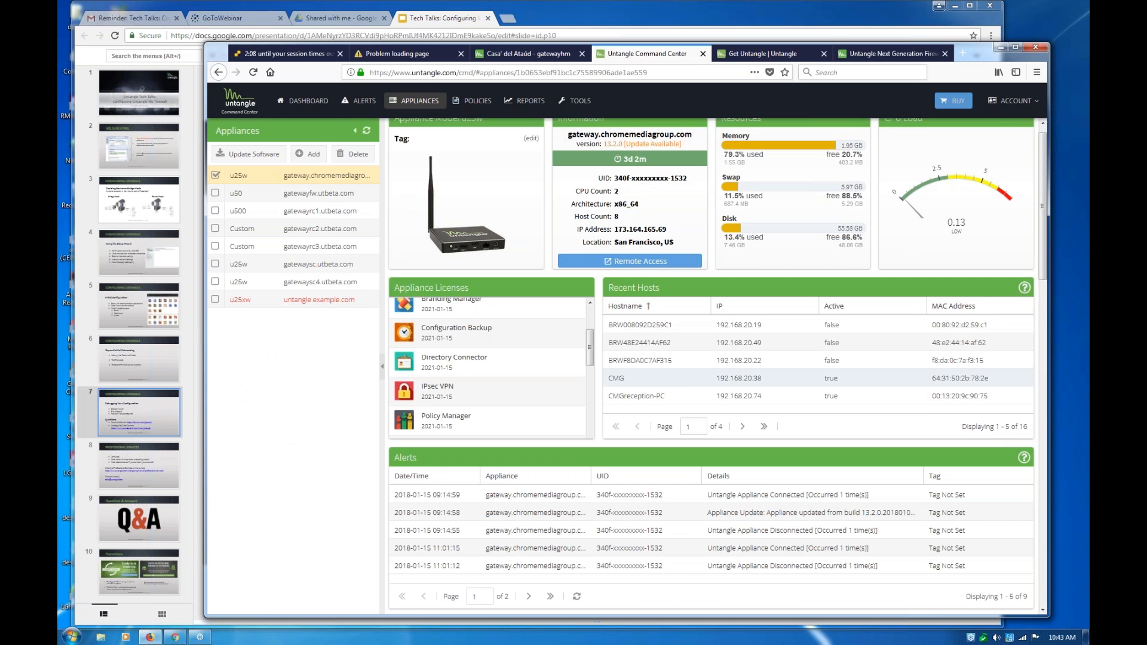
scroll(836, 380, "down", 1)
scroll(836, 380, "up", 2)
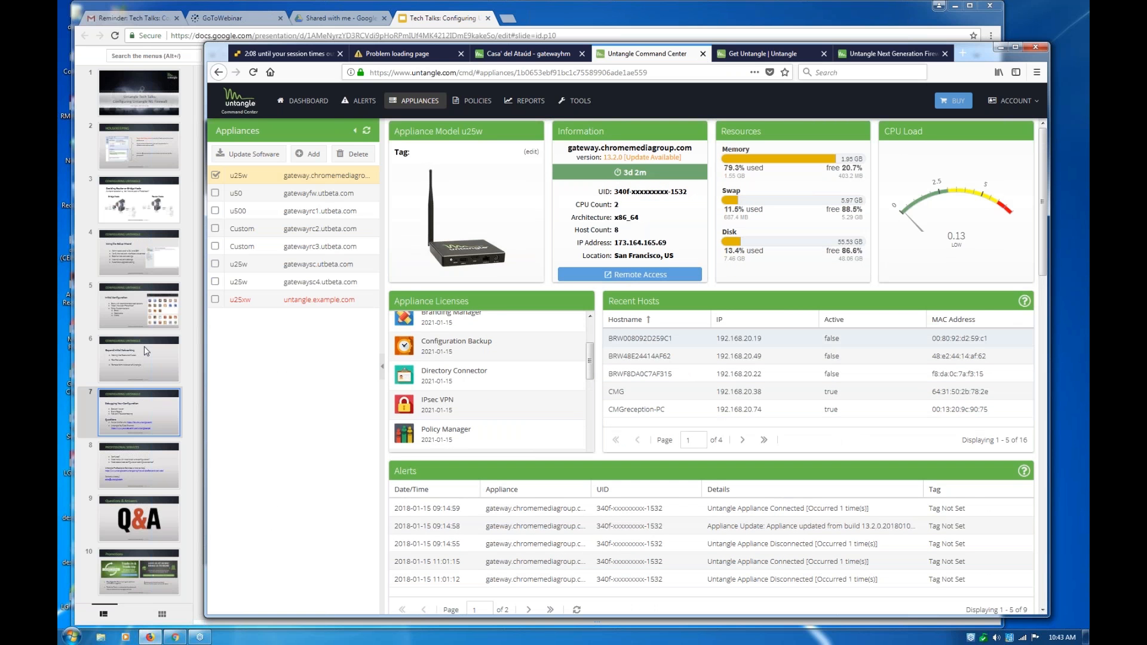
Add the u50 and u500 appliances to the selection to show multi-appliance selection, and close the Command Center
left_click(213, 199)
left_click(215, 210)
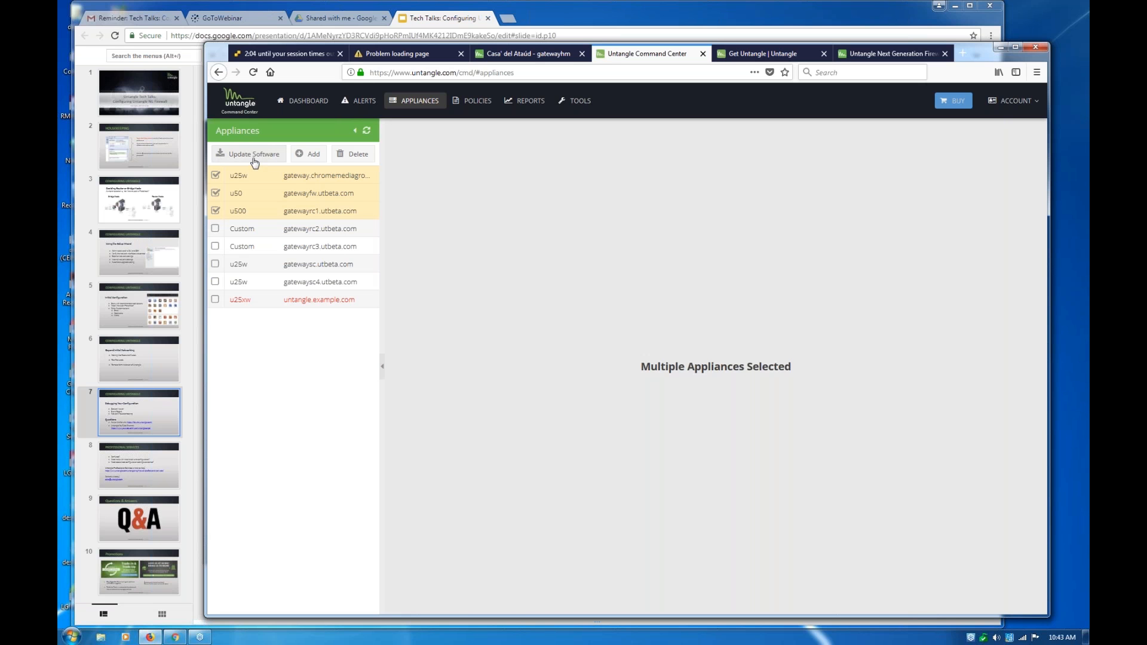
left_click(704, 54)
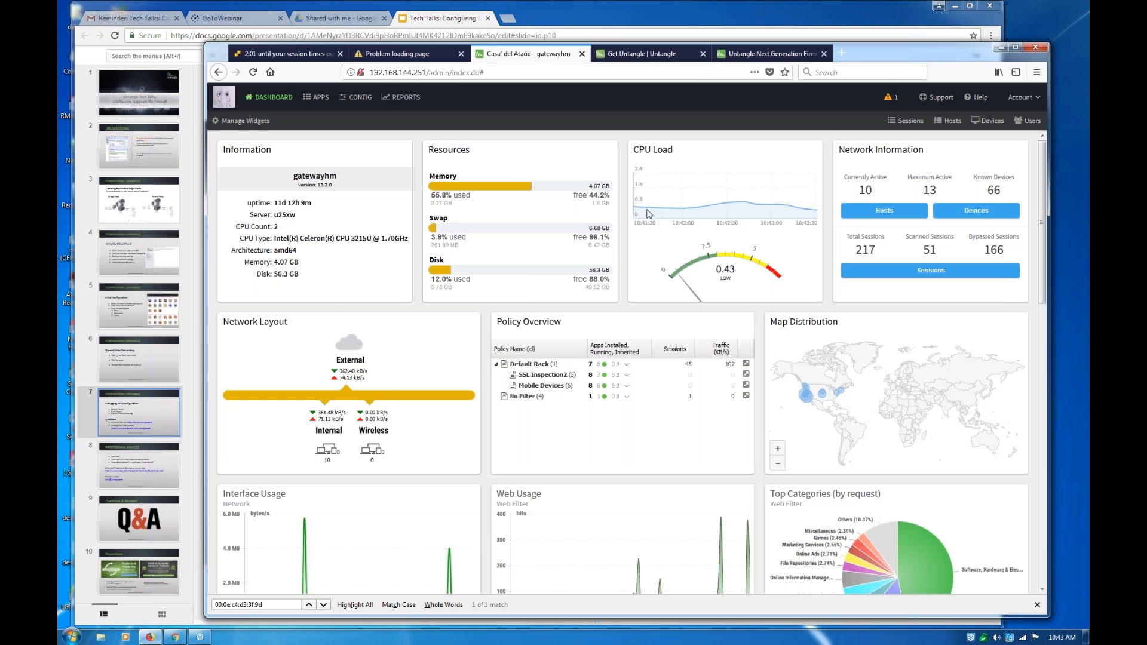
Switch to the Google Slides presentation, show the Professional Services slide and go back to the Debugging Your Configuration slide
left_click(158, 460)
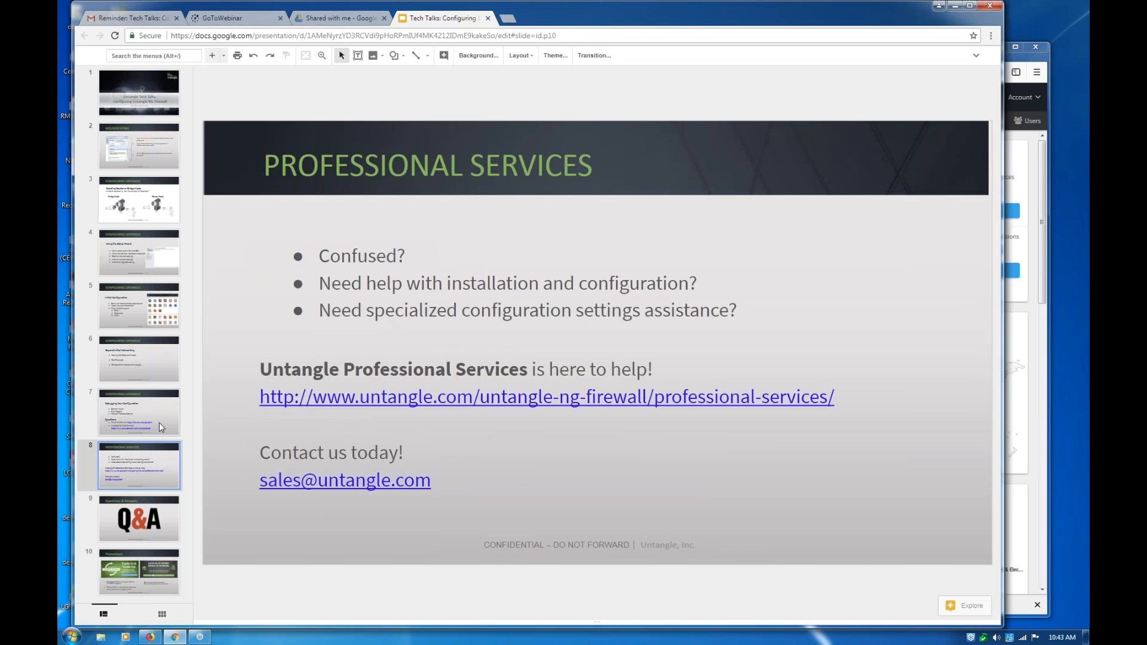
left_click(159, 422)
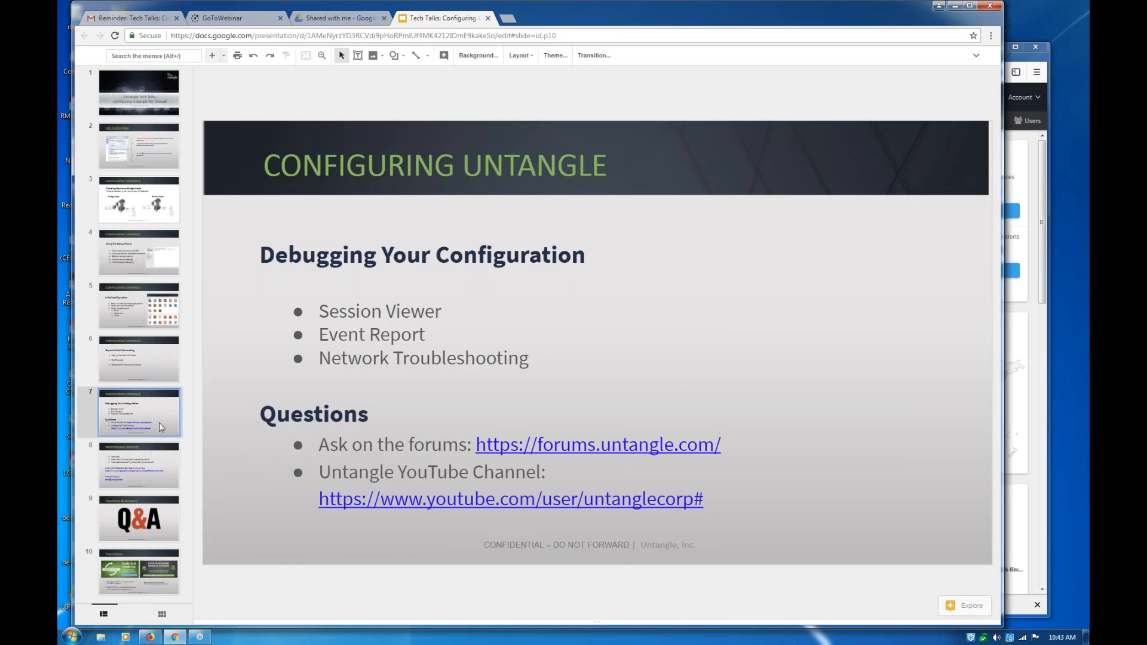